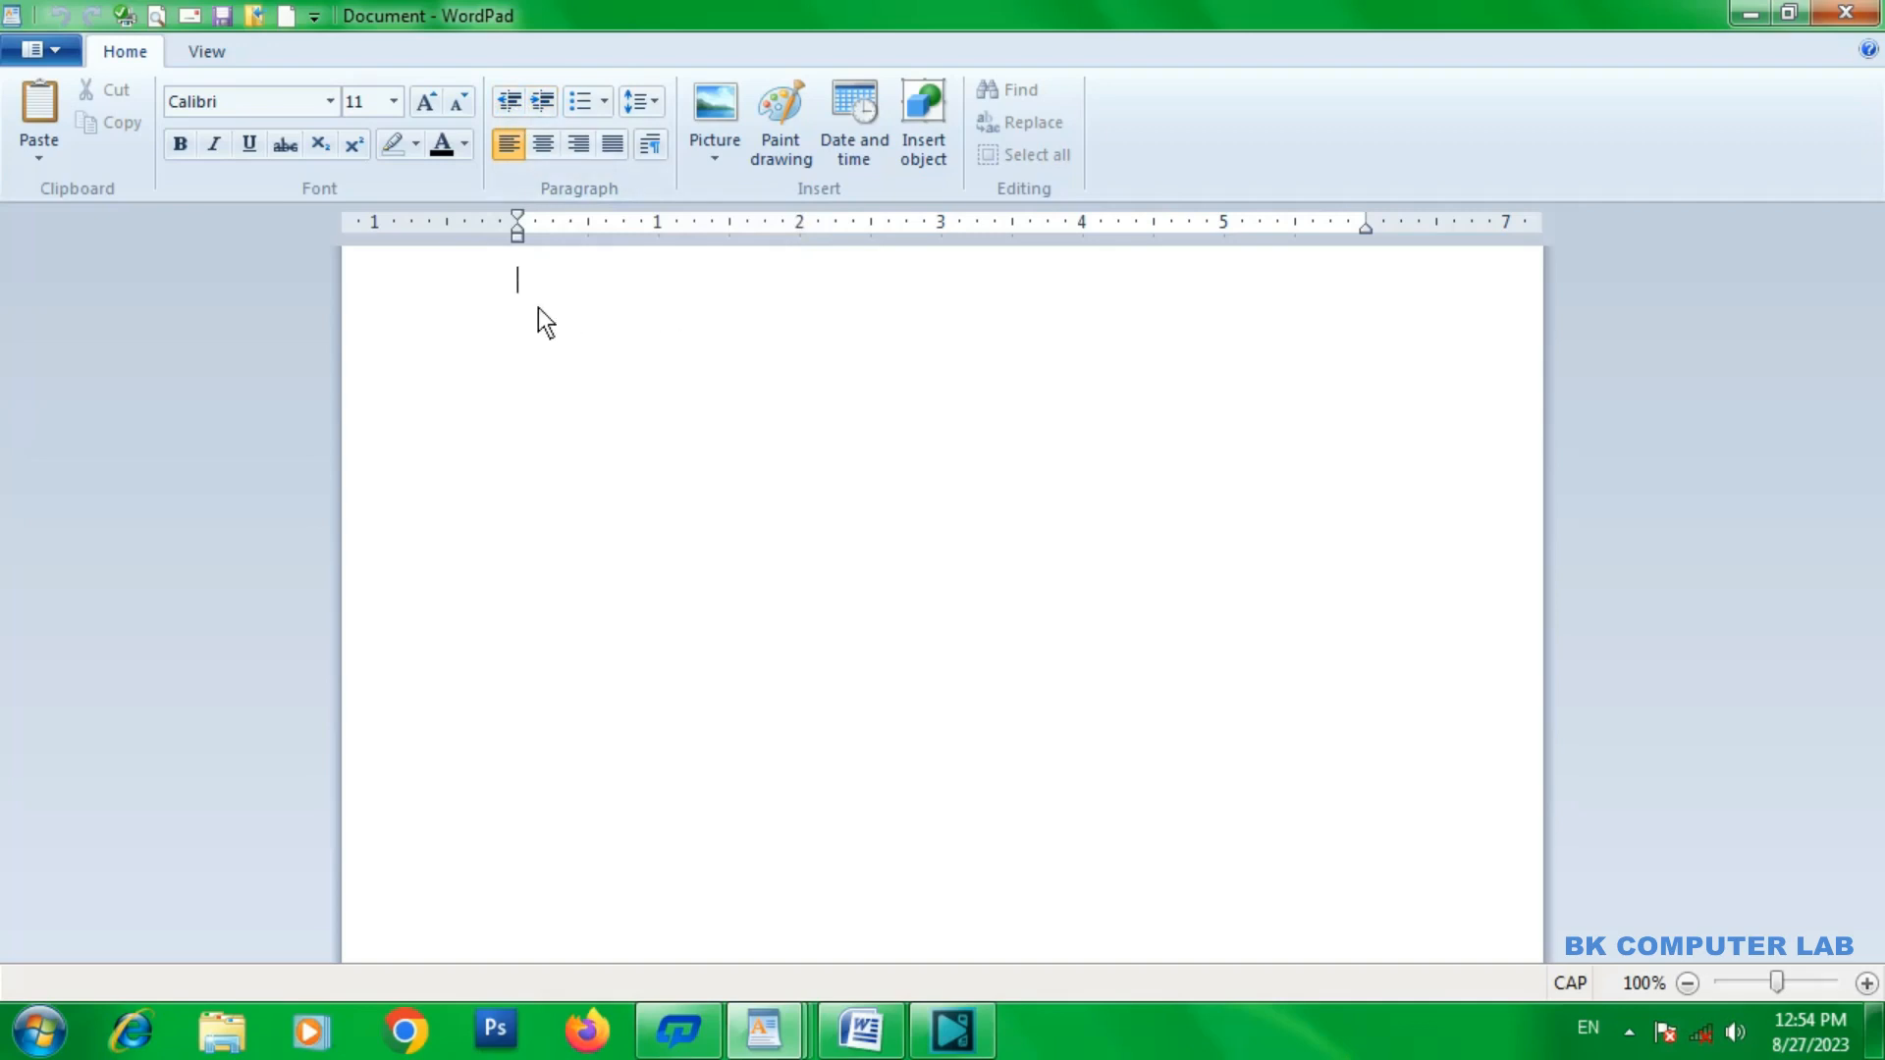
Enter the line BK COMPUTER LAB and increase its paragraph indent to 4 inches on the ruler.
type("BK COMPUTER LAB")
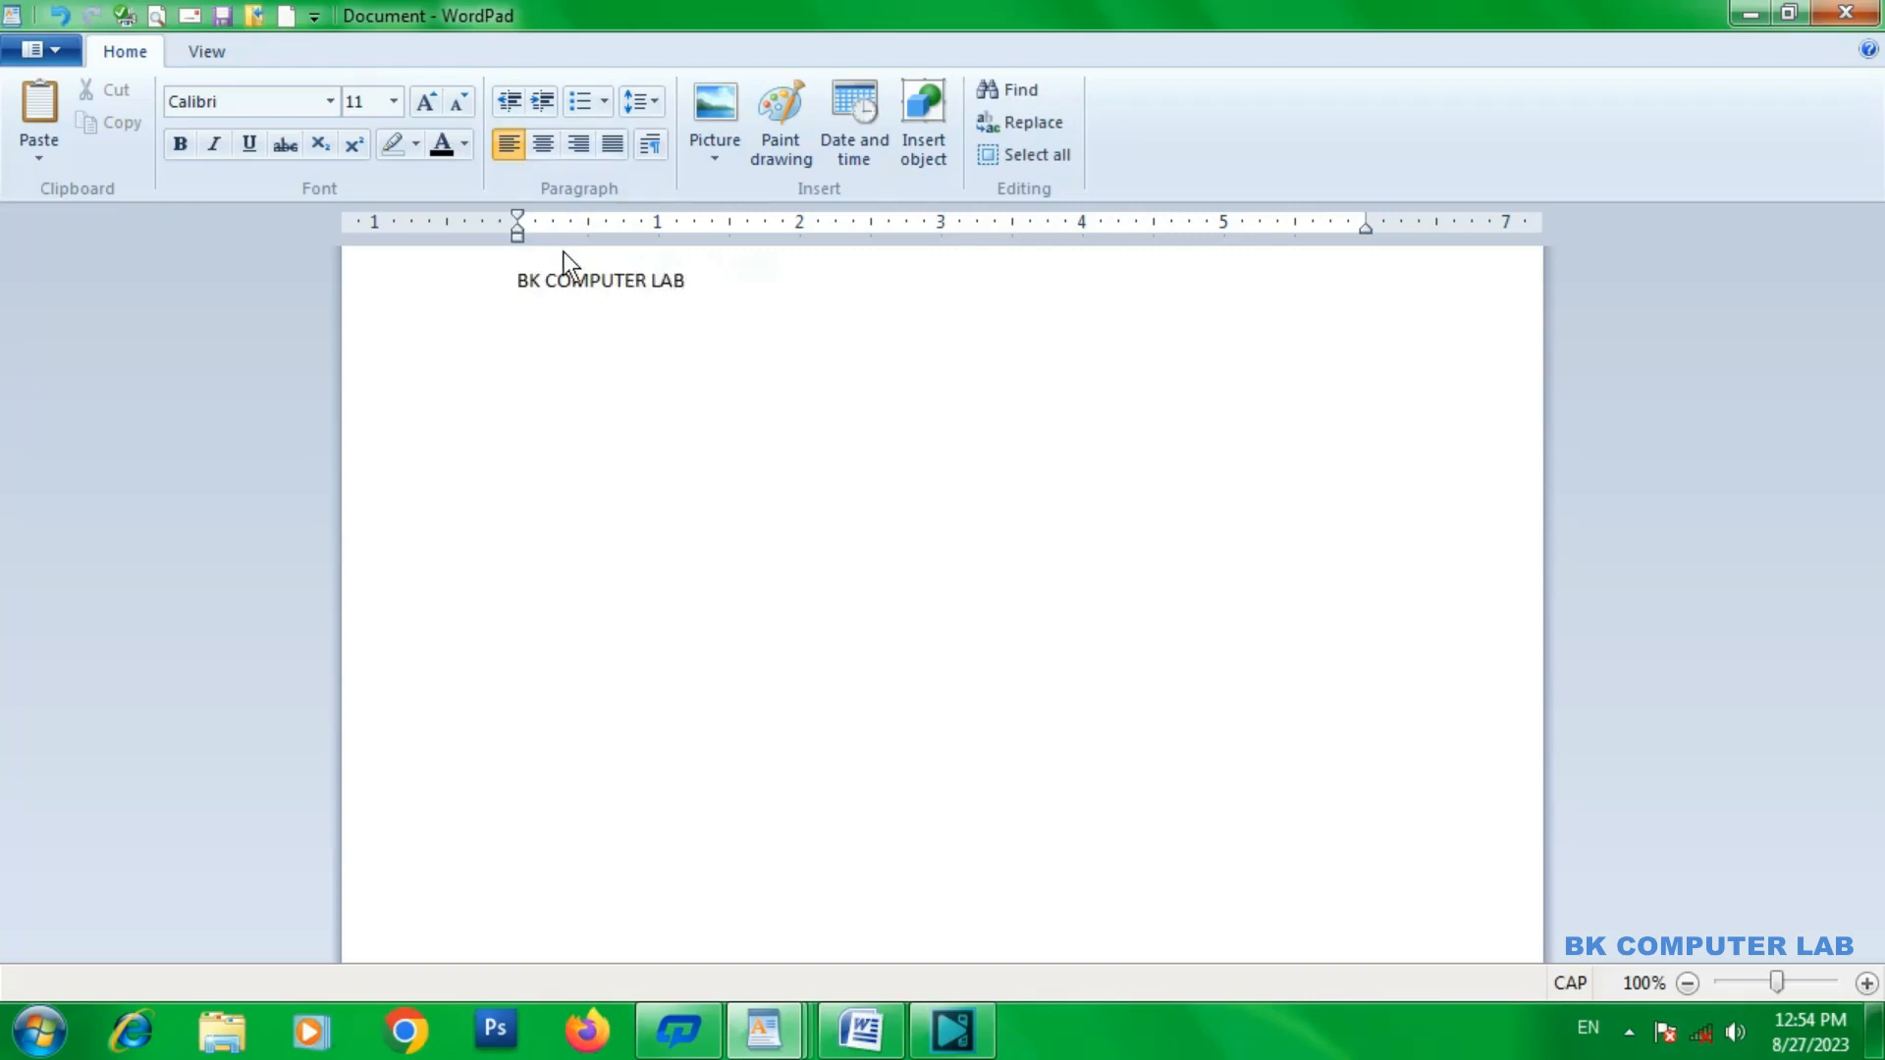
left_click(544, 103)
left_click(543, 103)
left_click(544, 103)
left_click(543, 103)
left_click(544, 104)
left_click(544, 103)
left_click(544, 103)
left_click(544, 103)
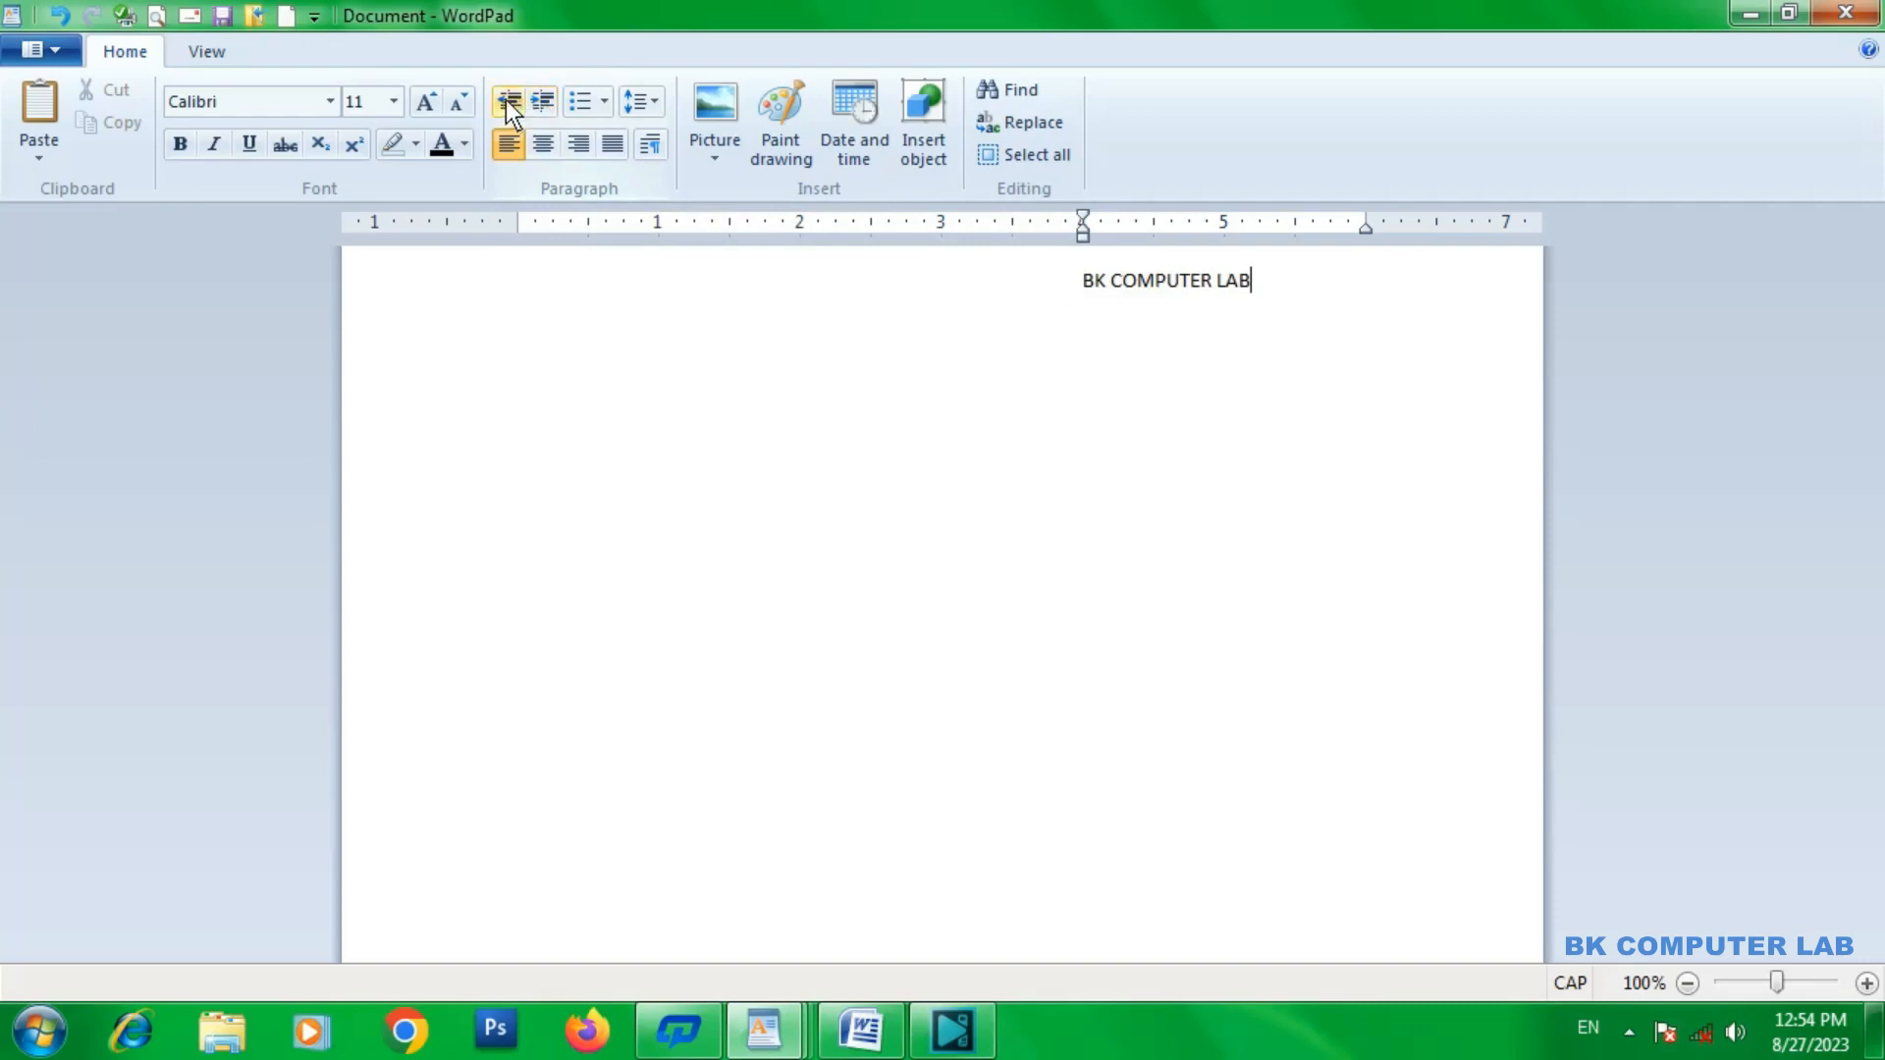
Decrease the indent of the BK COMPUTER LAB line to 0.5 inch on the ruler.
left_click(504, 98)
left_click(506, 99)
left_click(505, 98)
left_click(505, 98)
left_click(505, 99)
left_click(506, 98)
left_click(505, 98)
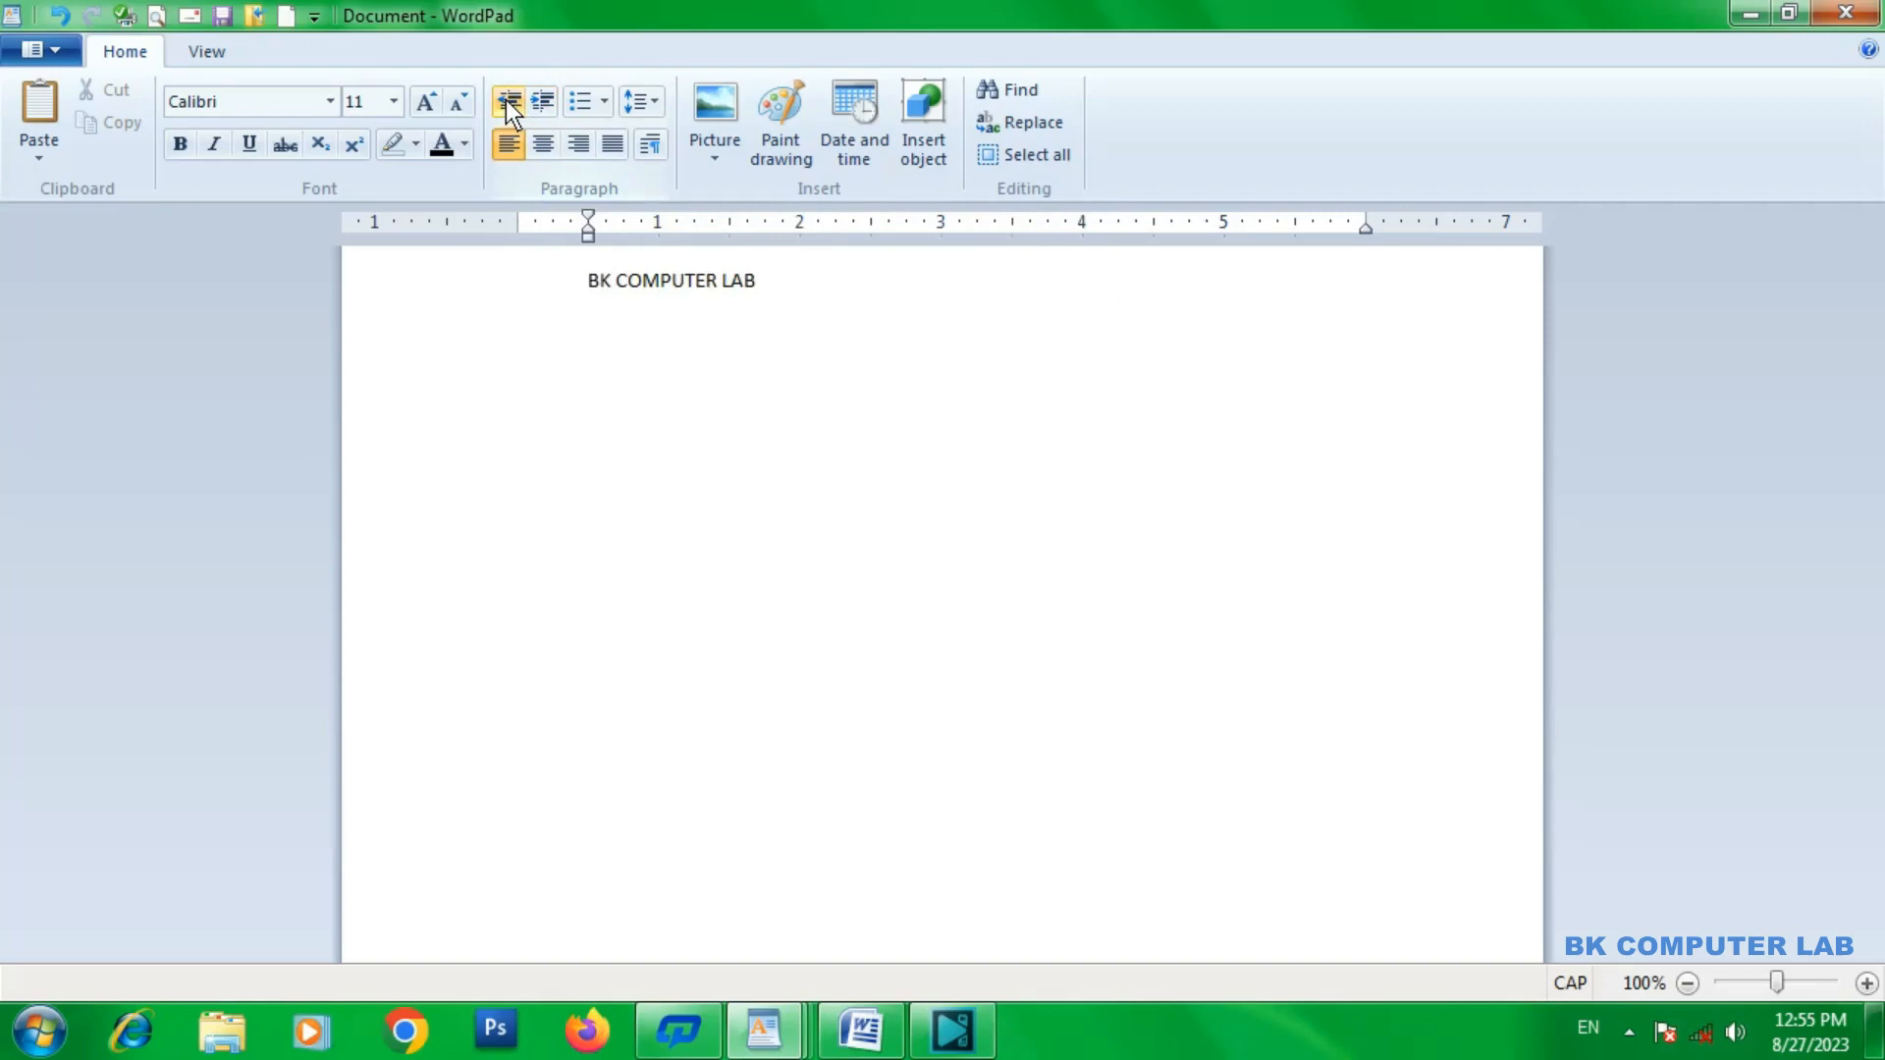
Increase the line's indent to 2.5 inches on the ruler, and bring it back to 0.5 inch.
left_click(546, 106)
left_click(547, 106)
left_click(546, 107)
left_click(546, 107)
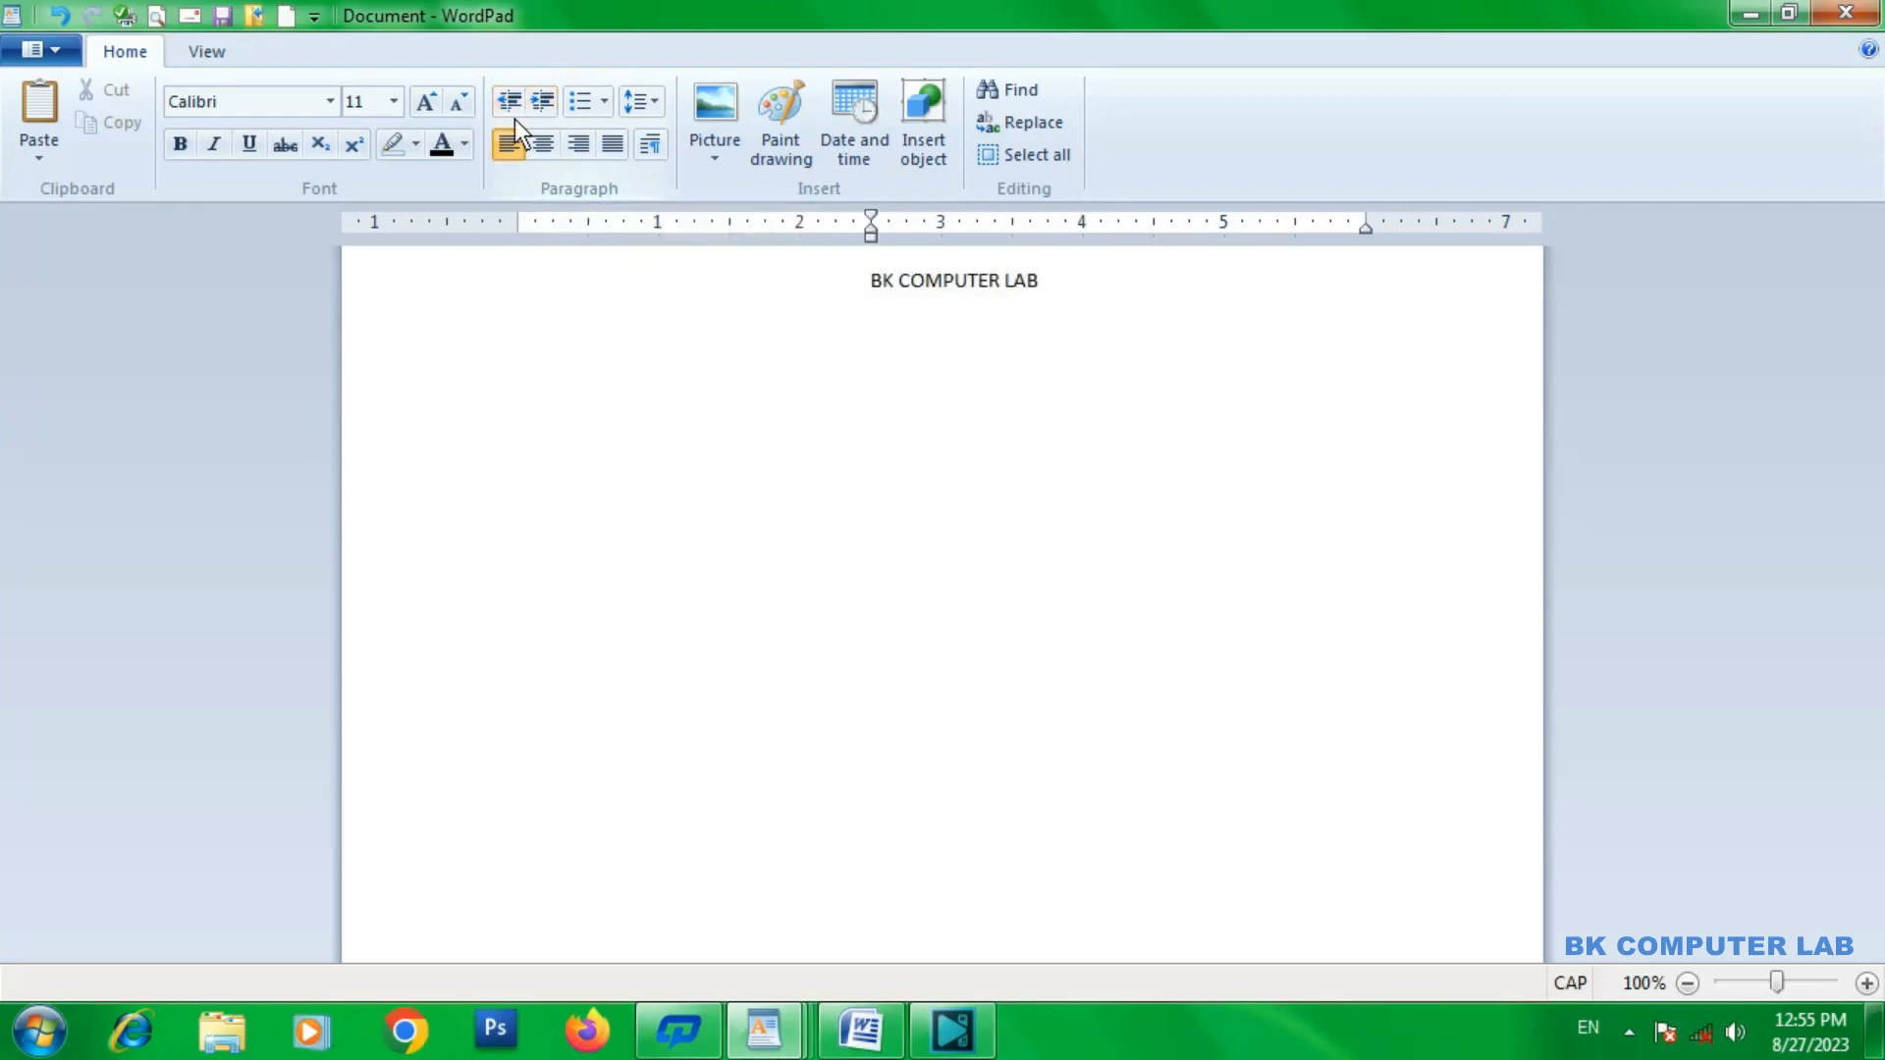
left_click(509, 102)
left_click(509, 102)
left_click(507, 102)
left_click(509, 102)
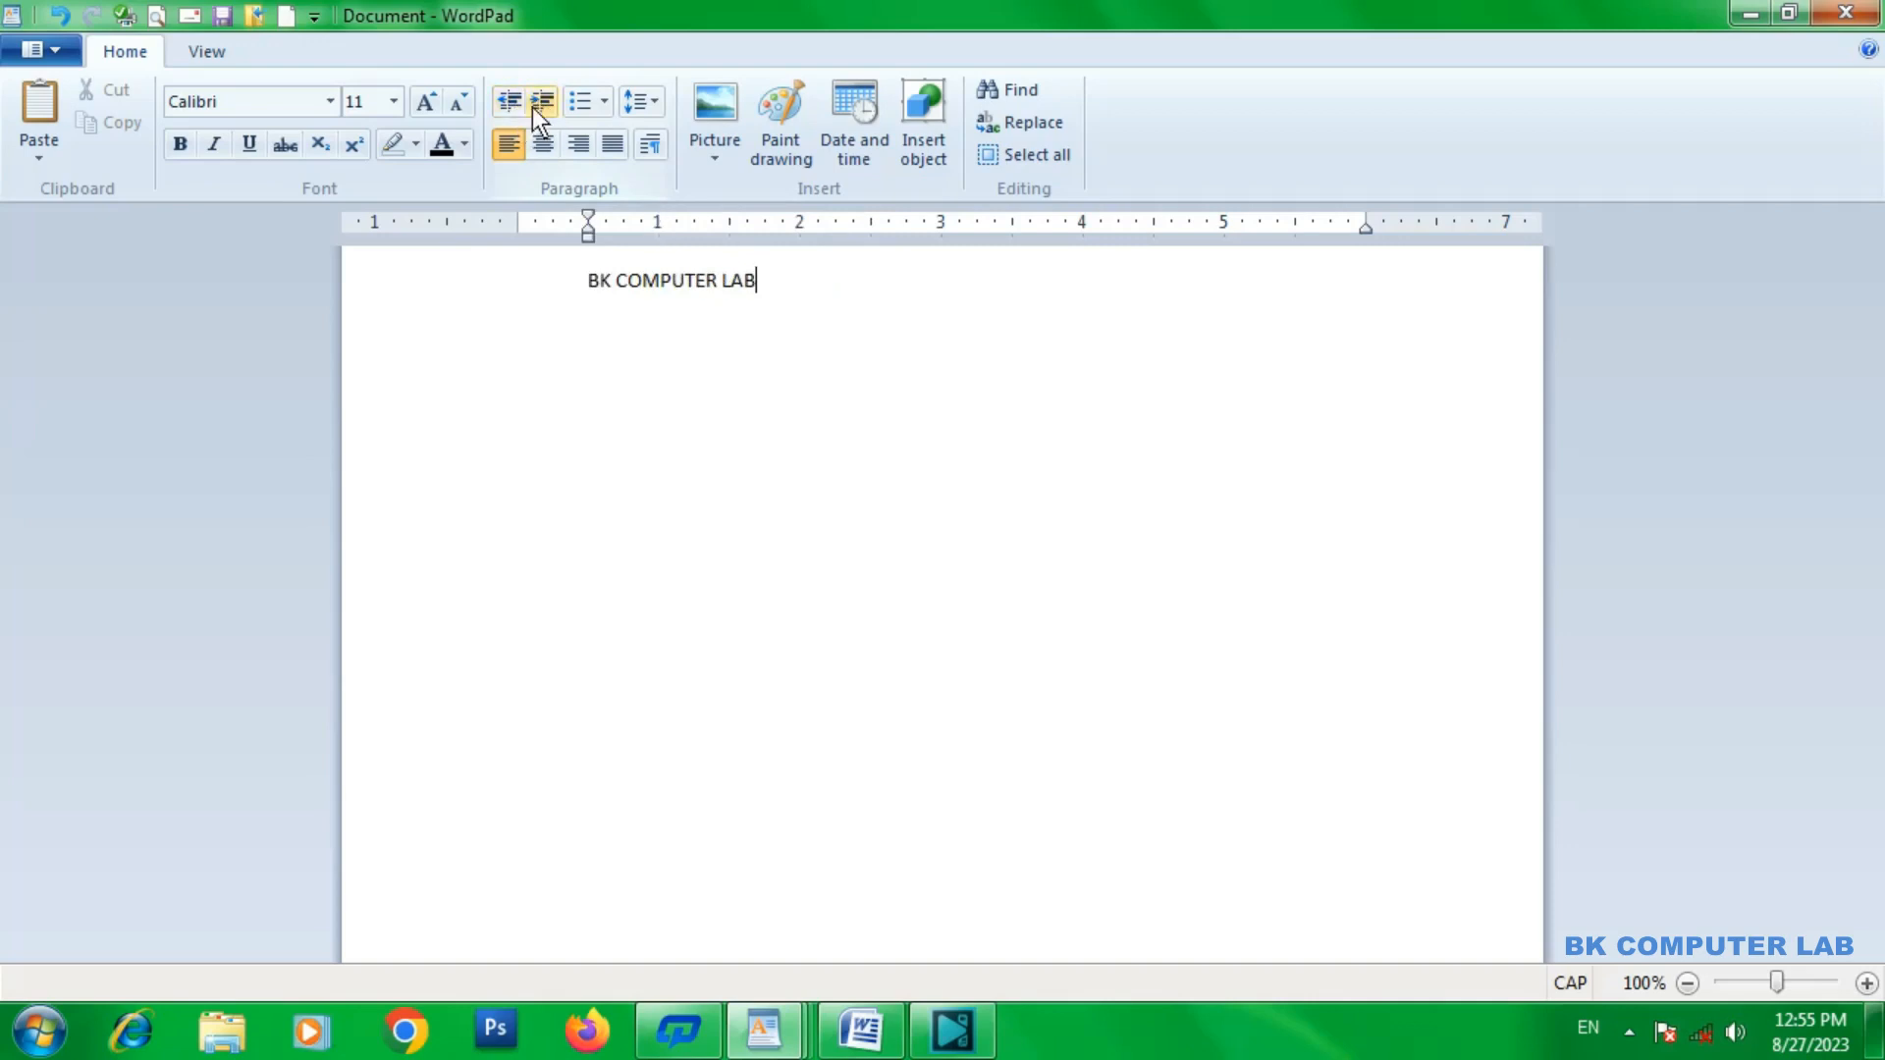
View the available list styles without choosing one, and delete the BK COMPUTER LAB text from the line.
left_click(605, 102)
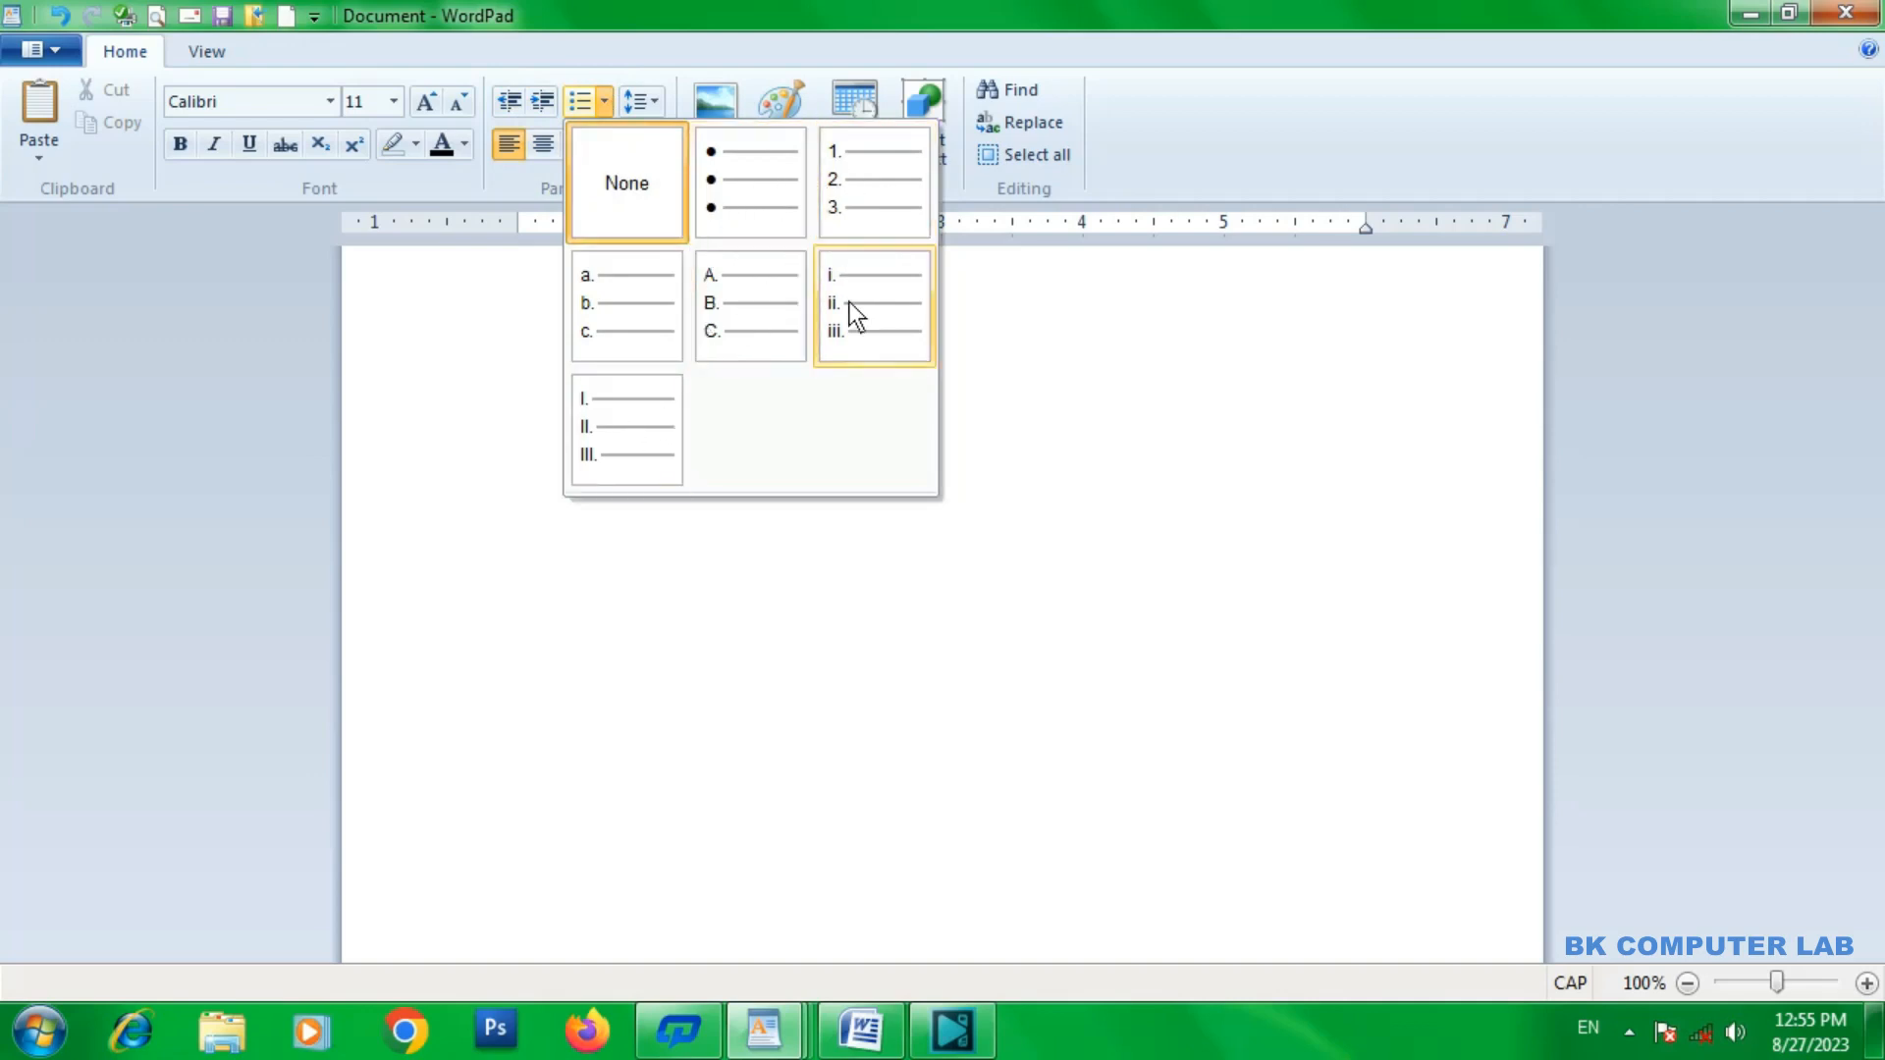
left_click(979, 371)
key("BackSpace")
key("BackSpace")
key("BackSpace")
key("BackSpace")
key("BackSpace")
key("BackSpace")
key("BackSpace")
key("BackSpace")
key("BackSpace")
key("BackSpace")
key("BackSpace")
key("BackSpace")
key("BackSpace")
key("BackSpace")
key("BackSpace")
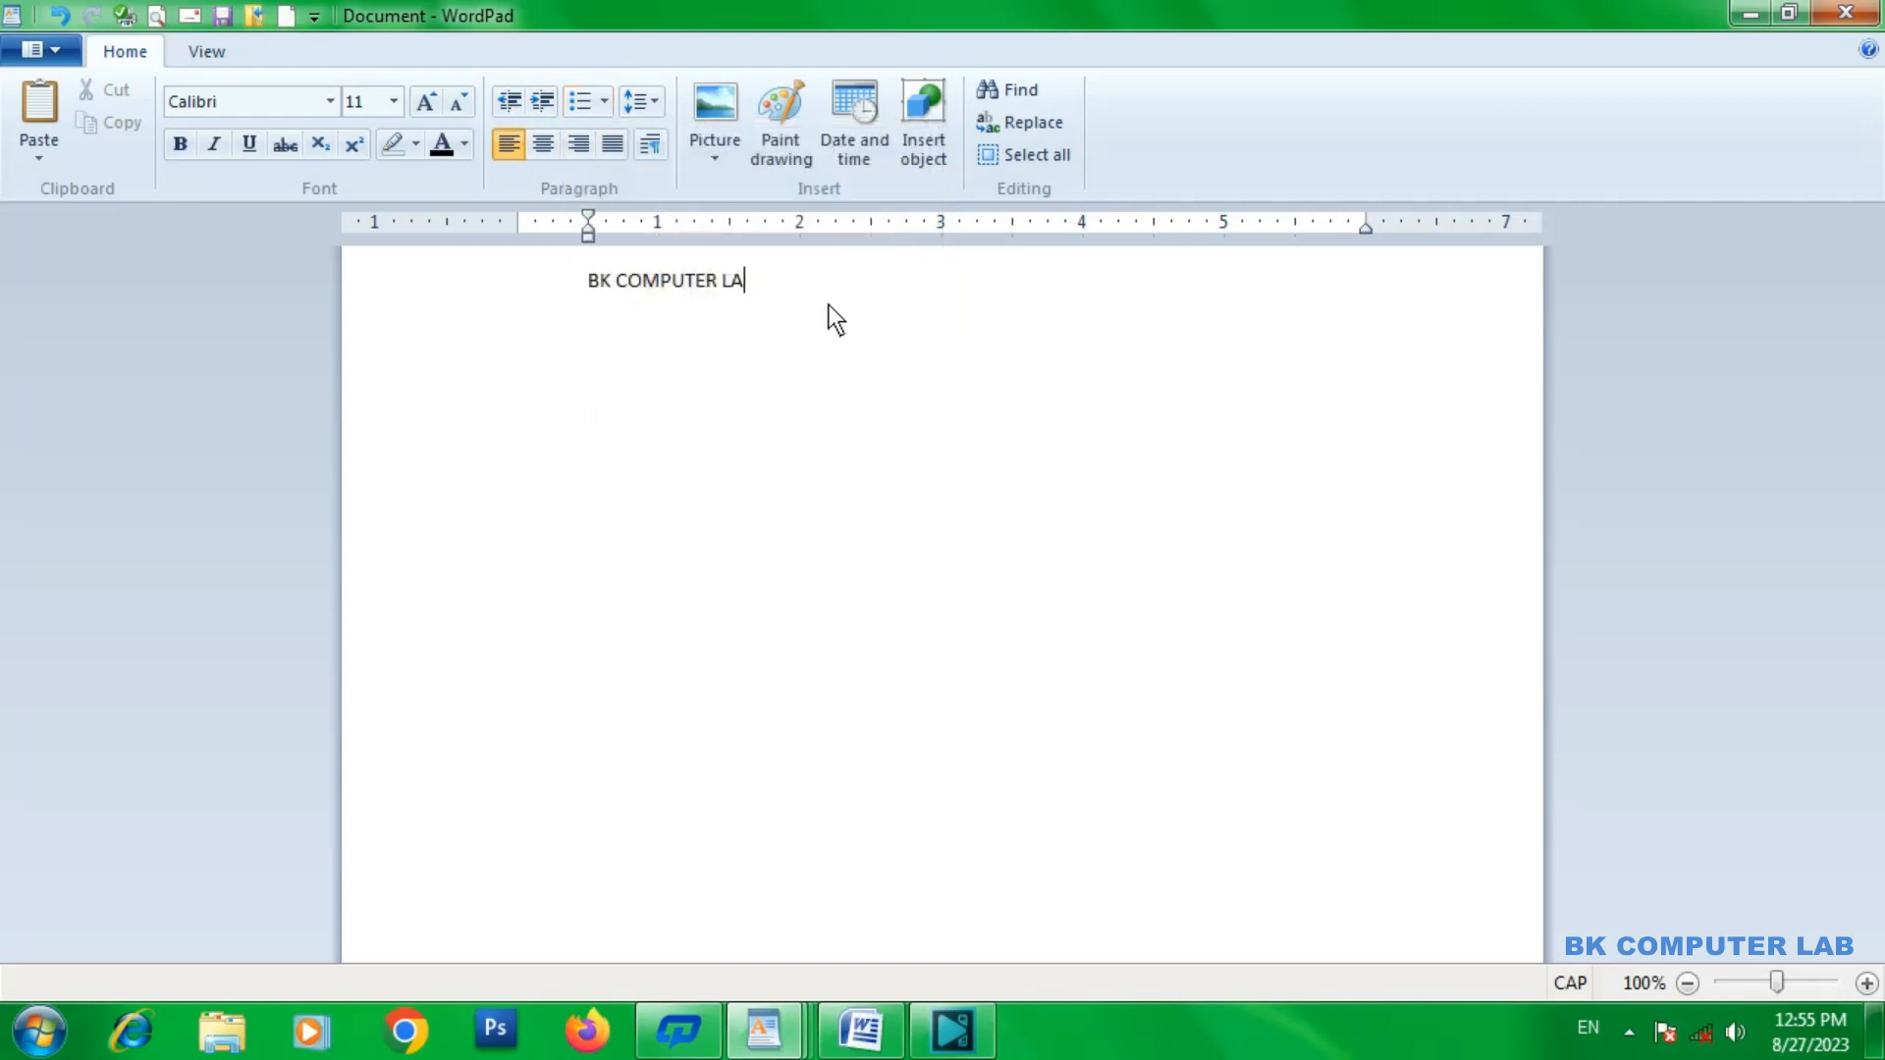
Start an A, B, C lettered list on the empty line and enter two first names as items A and B.
left_click(603, 101)
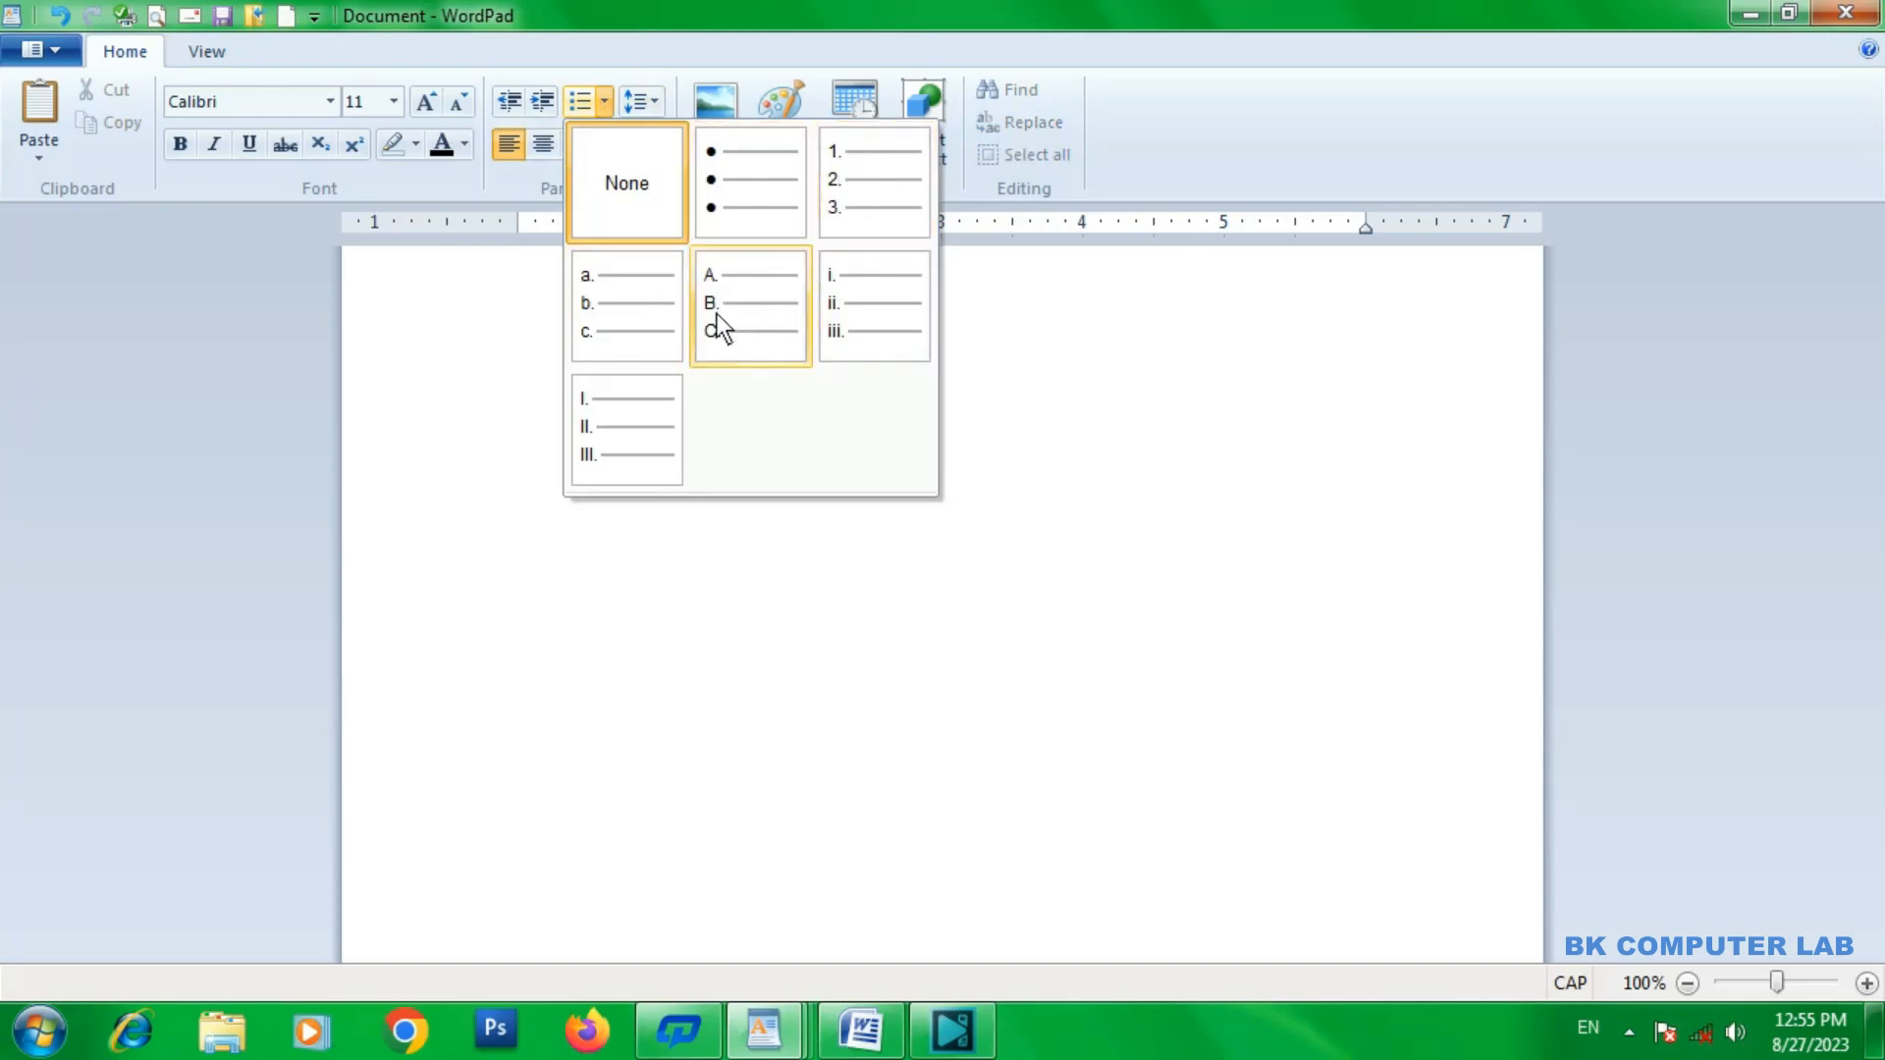
left_click(756, 280)
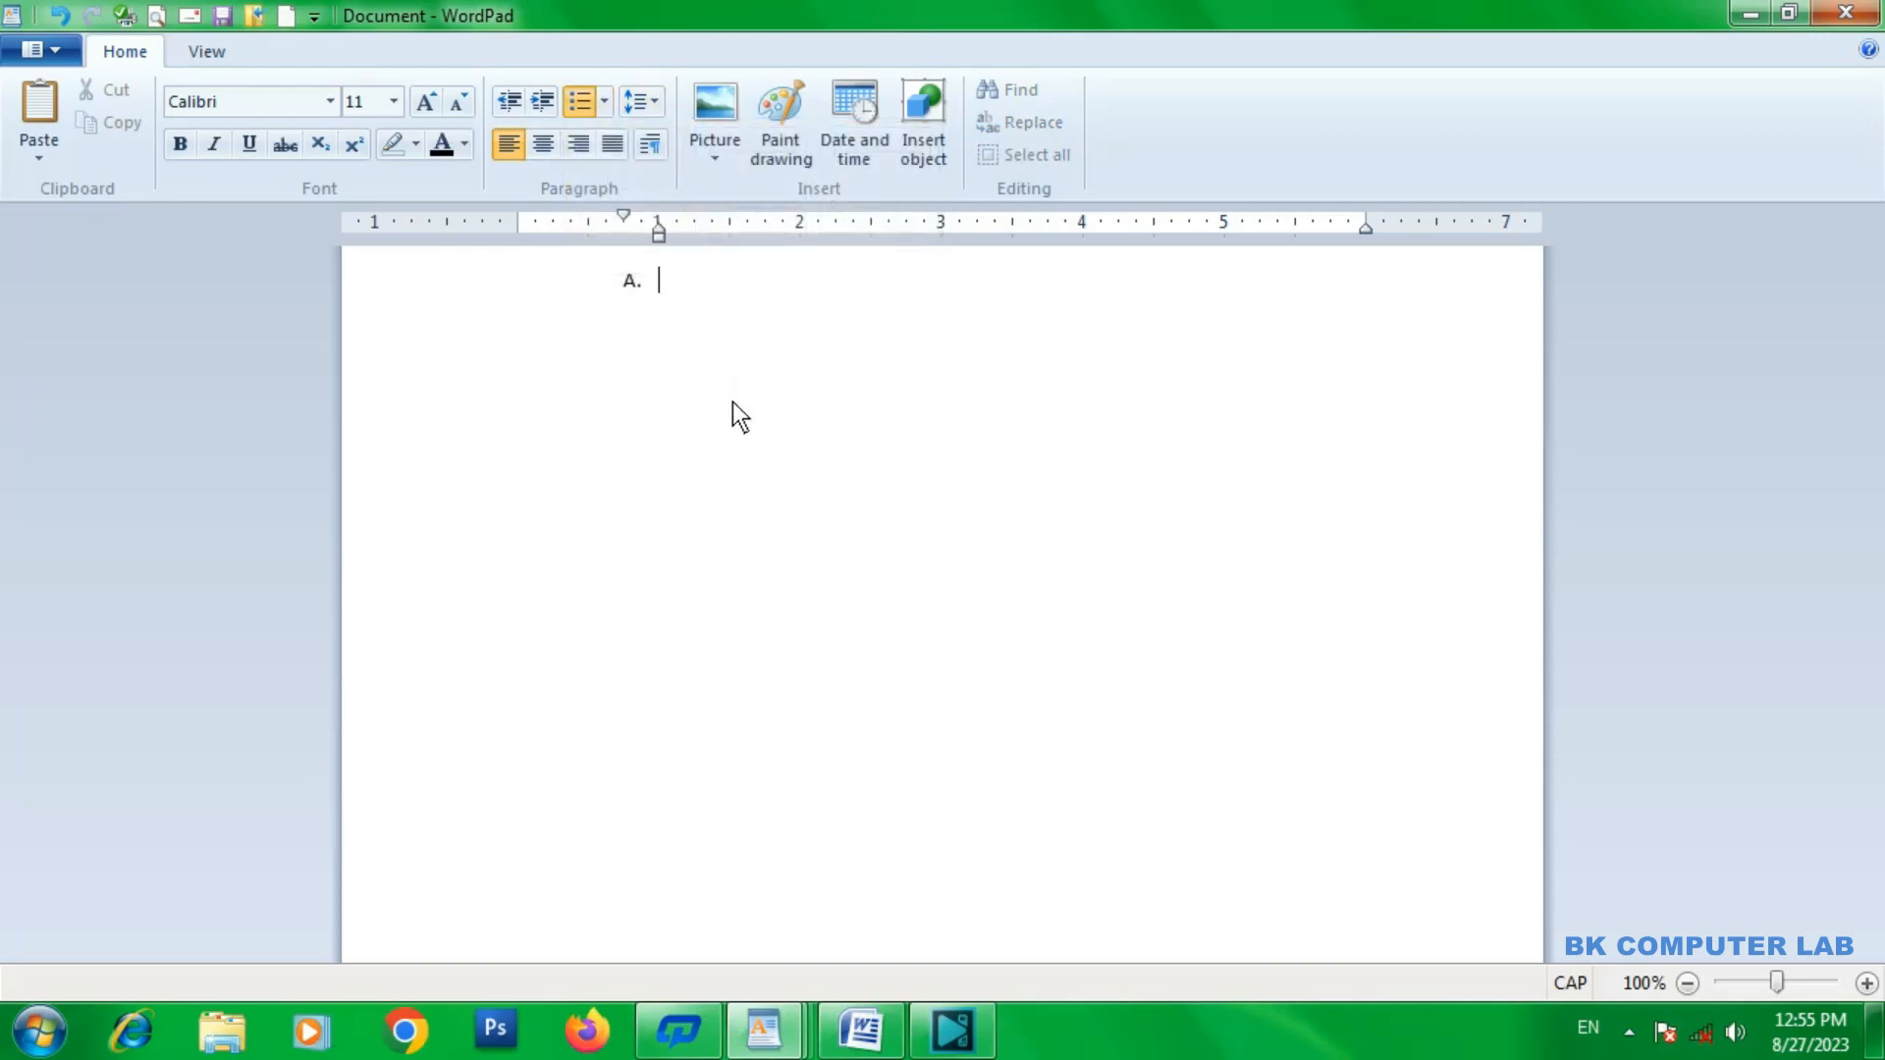
type("RAM")
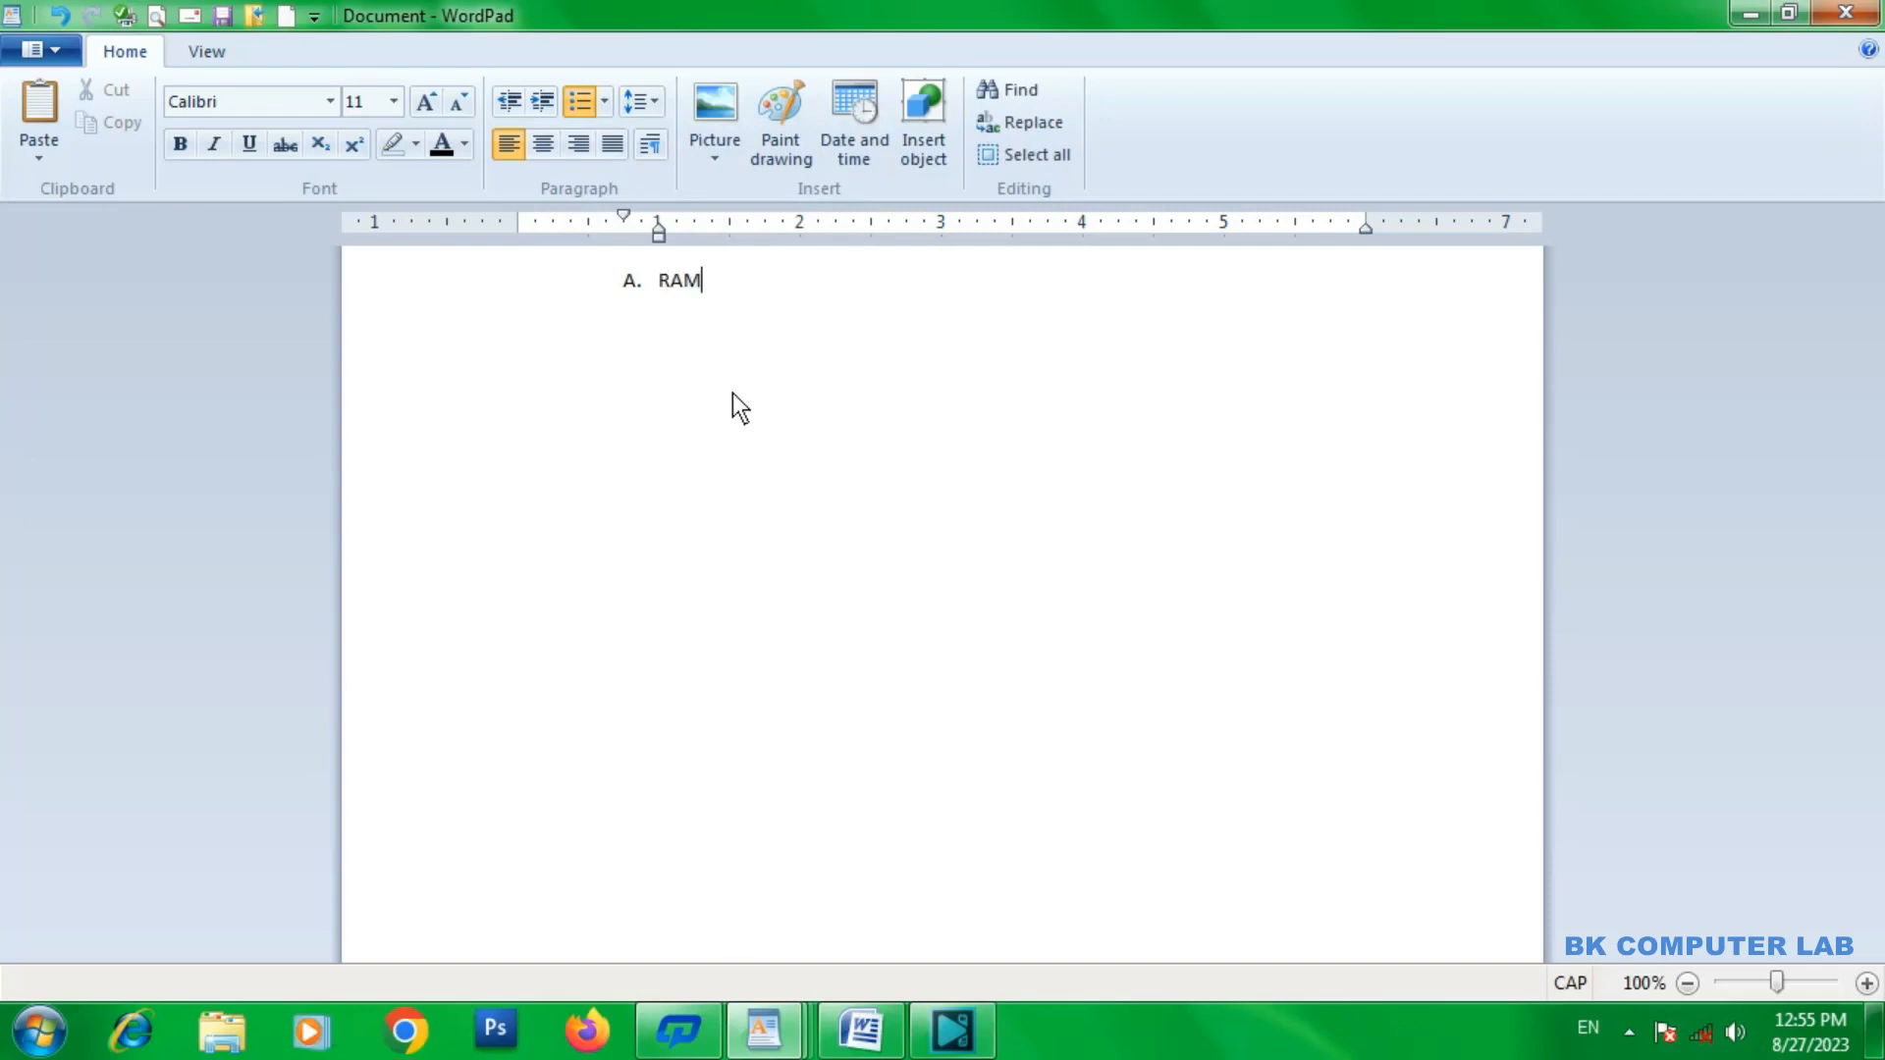
key("Return")
type("SHYAM\\")
key("Return")
Add two more first names as items C and D and FJJFJF as item E of the lettered list.
type("RADHA")
key("Return")
type("KRISHNA")
key("Return")
type("FJJFJF")
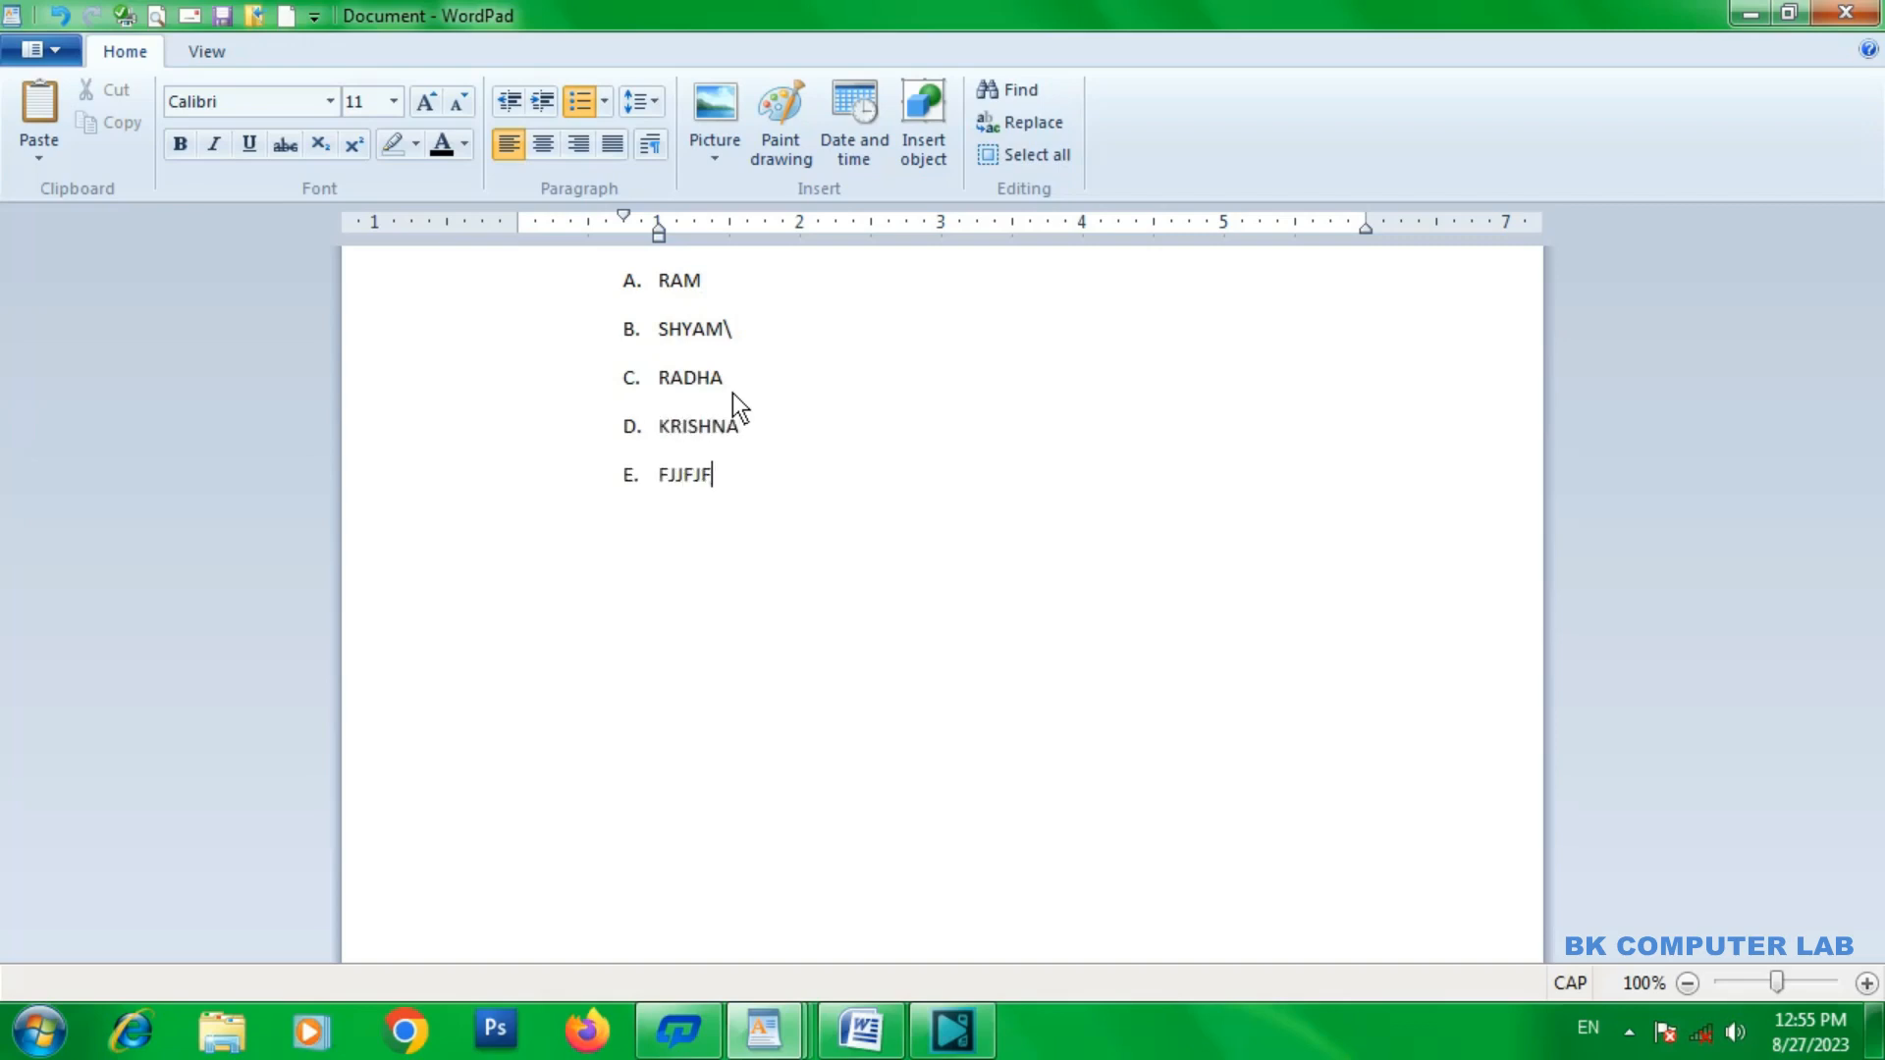
Add FKJF, FJKFJ, FJF and FJFKF as items F to I of the lettered list.
key("Return")
type("FKJF")
key("Return")
type("FJKFJ")
key("Return")
type("FJF")
key("Return")
type("FJFKF")
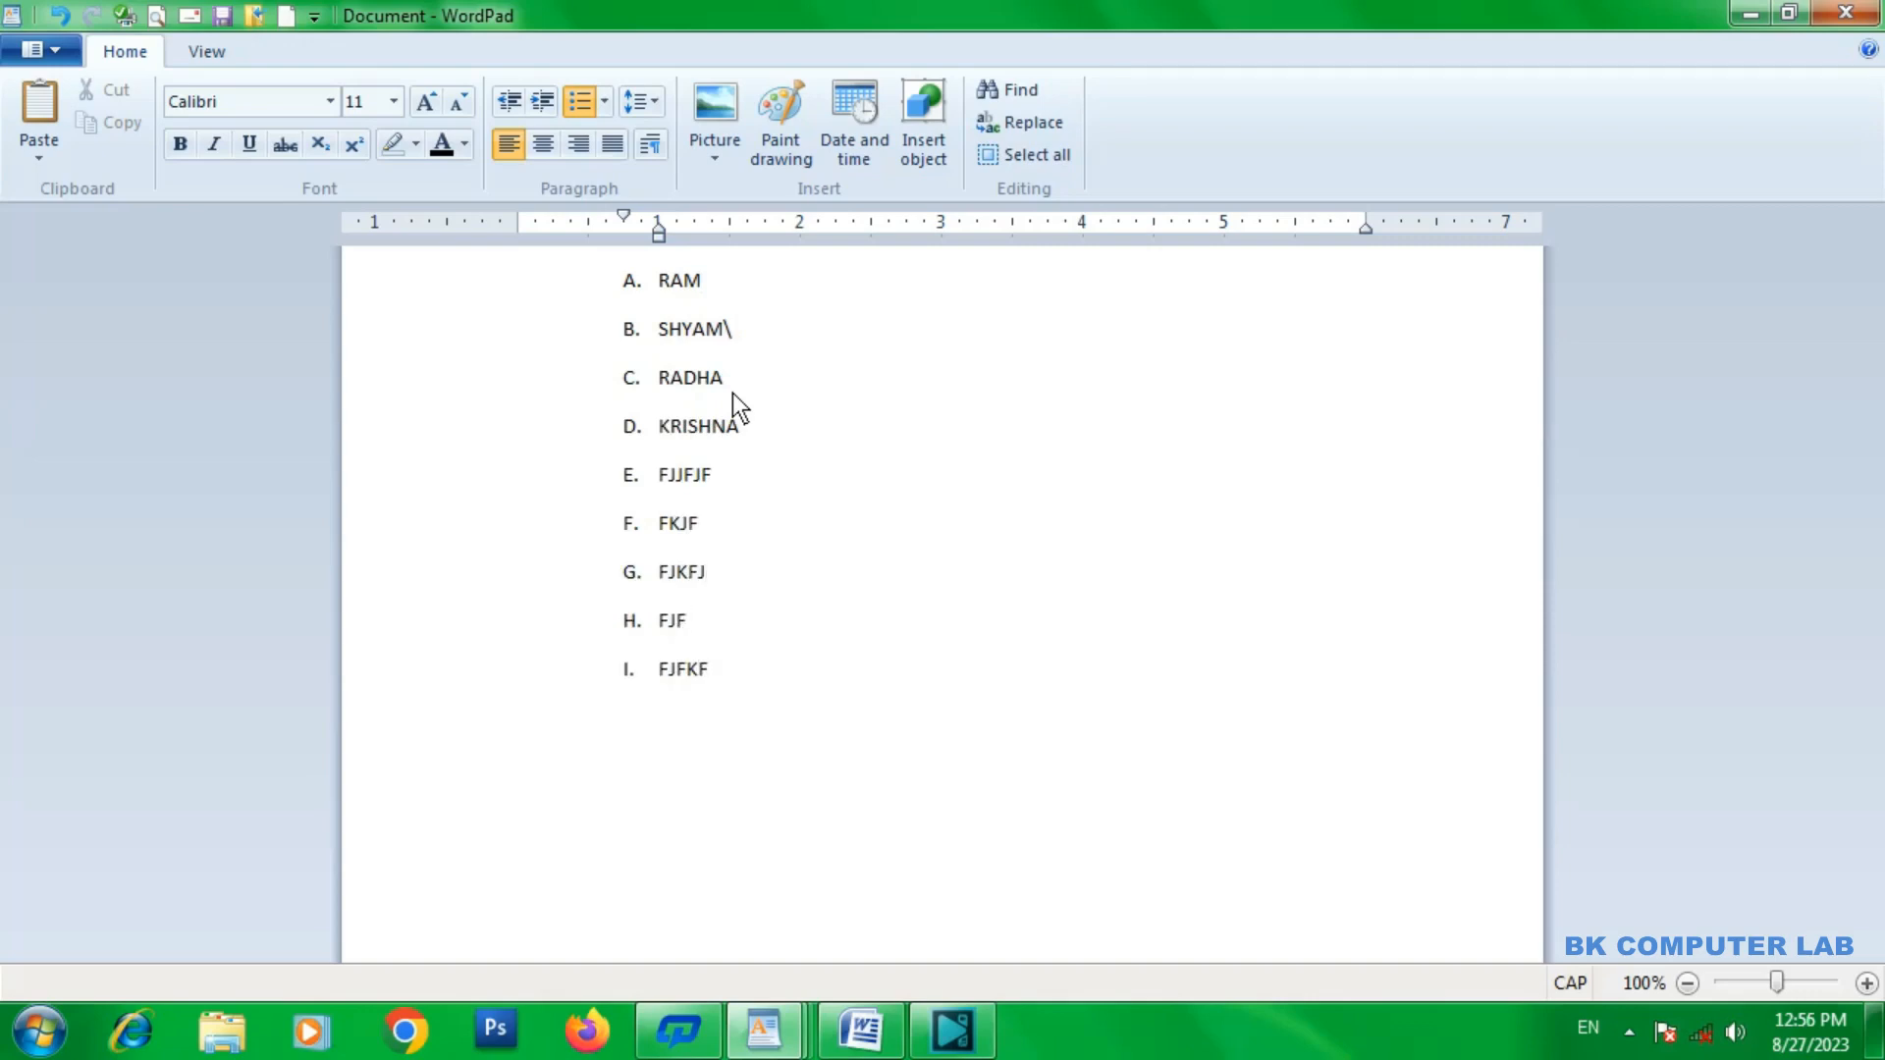
Undo the last item's text and enter FJJF, FJFJF and FFJK as items I to K.
key("ctrl+z")
key("Return")
type("FJJF")
key("Return")
type("FJFJF")
key("Return")
type("FFJK")
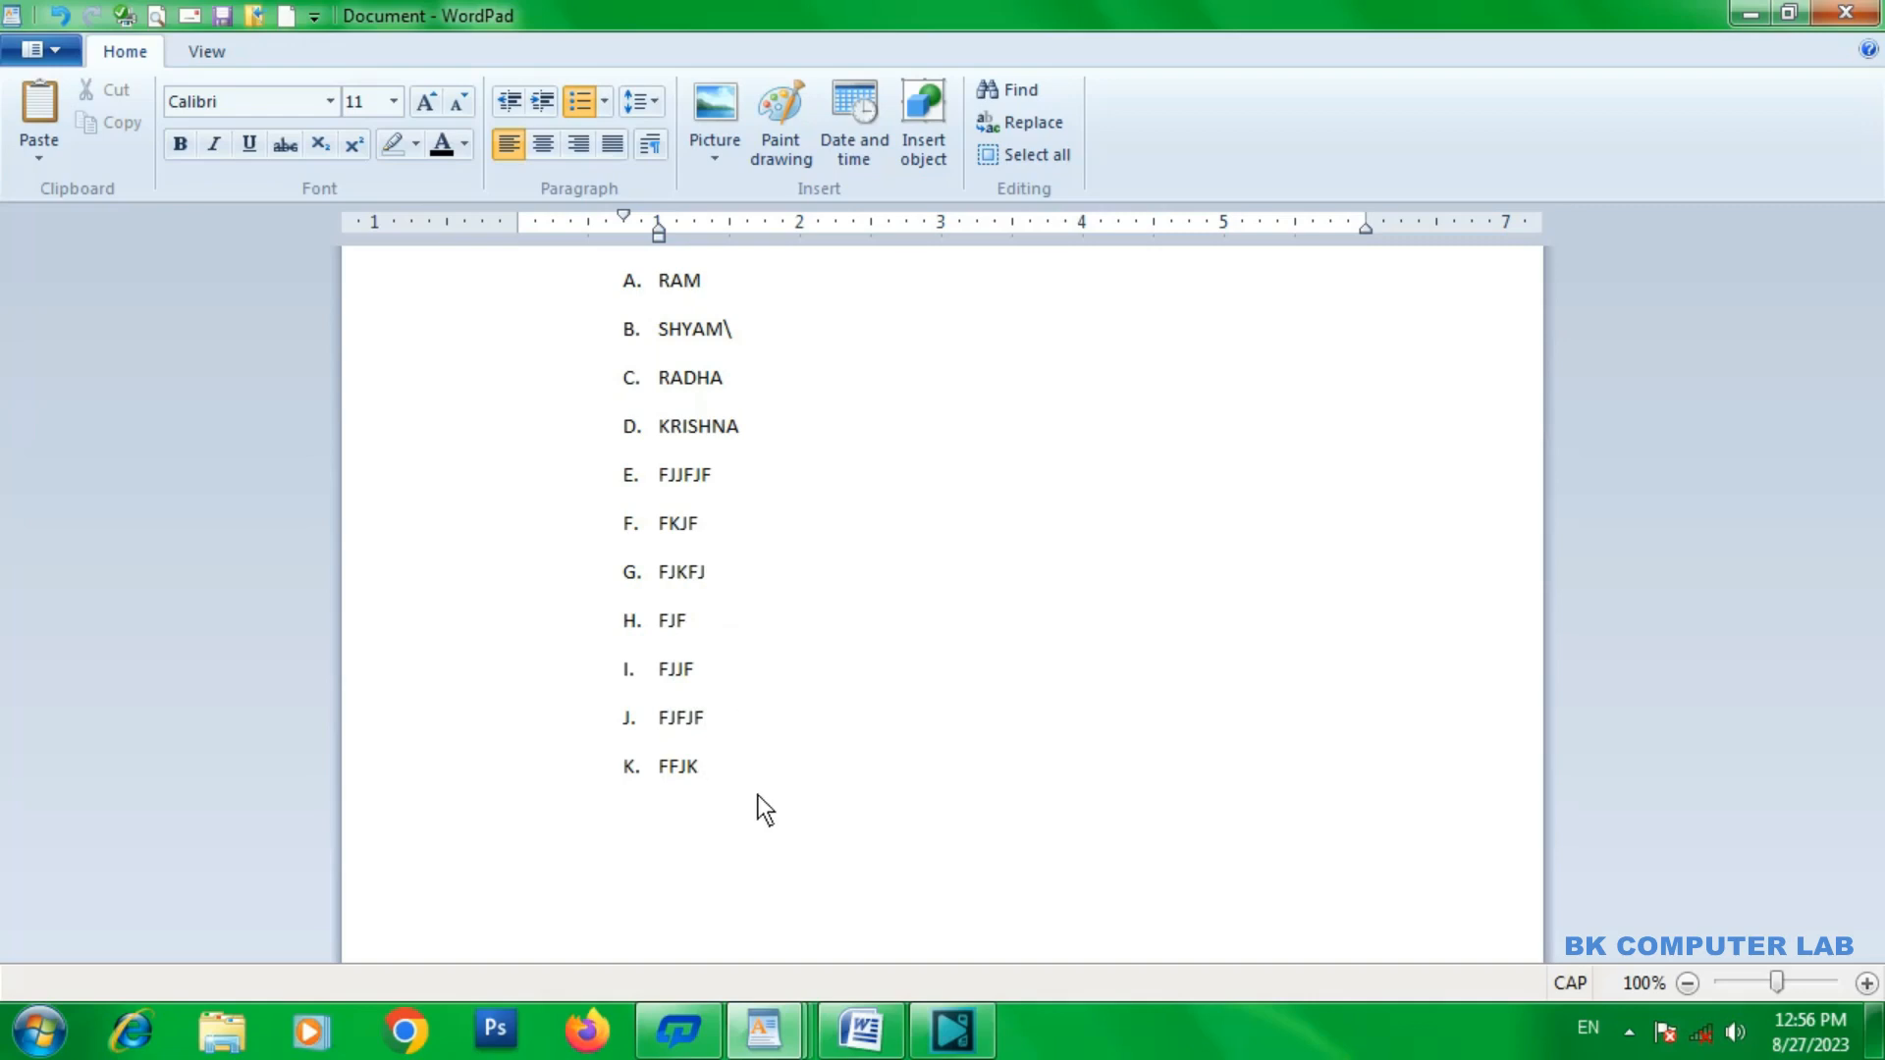
End the lettered list, and change all its items from A to K to the 1, 2, 3 numbering style.
key("Return")
key("Return")
left_click(720, 765)
left_click_drag(720, 766, 581, 295)
left_click(602, 106)
left_click(847, 181)
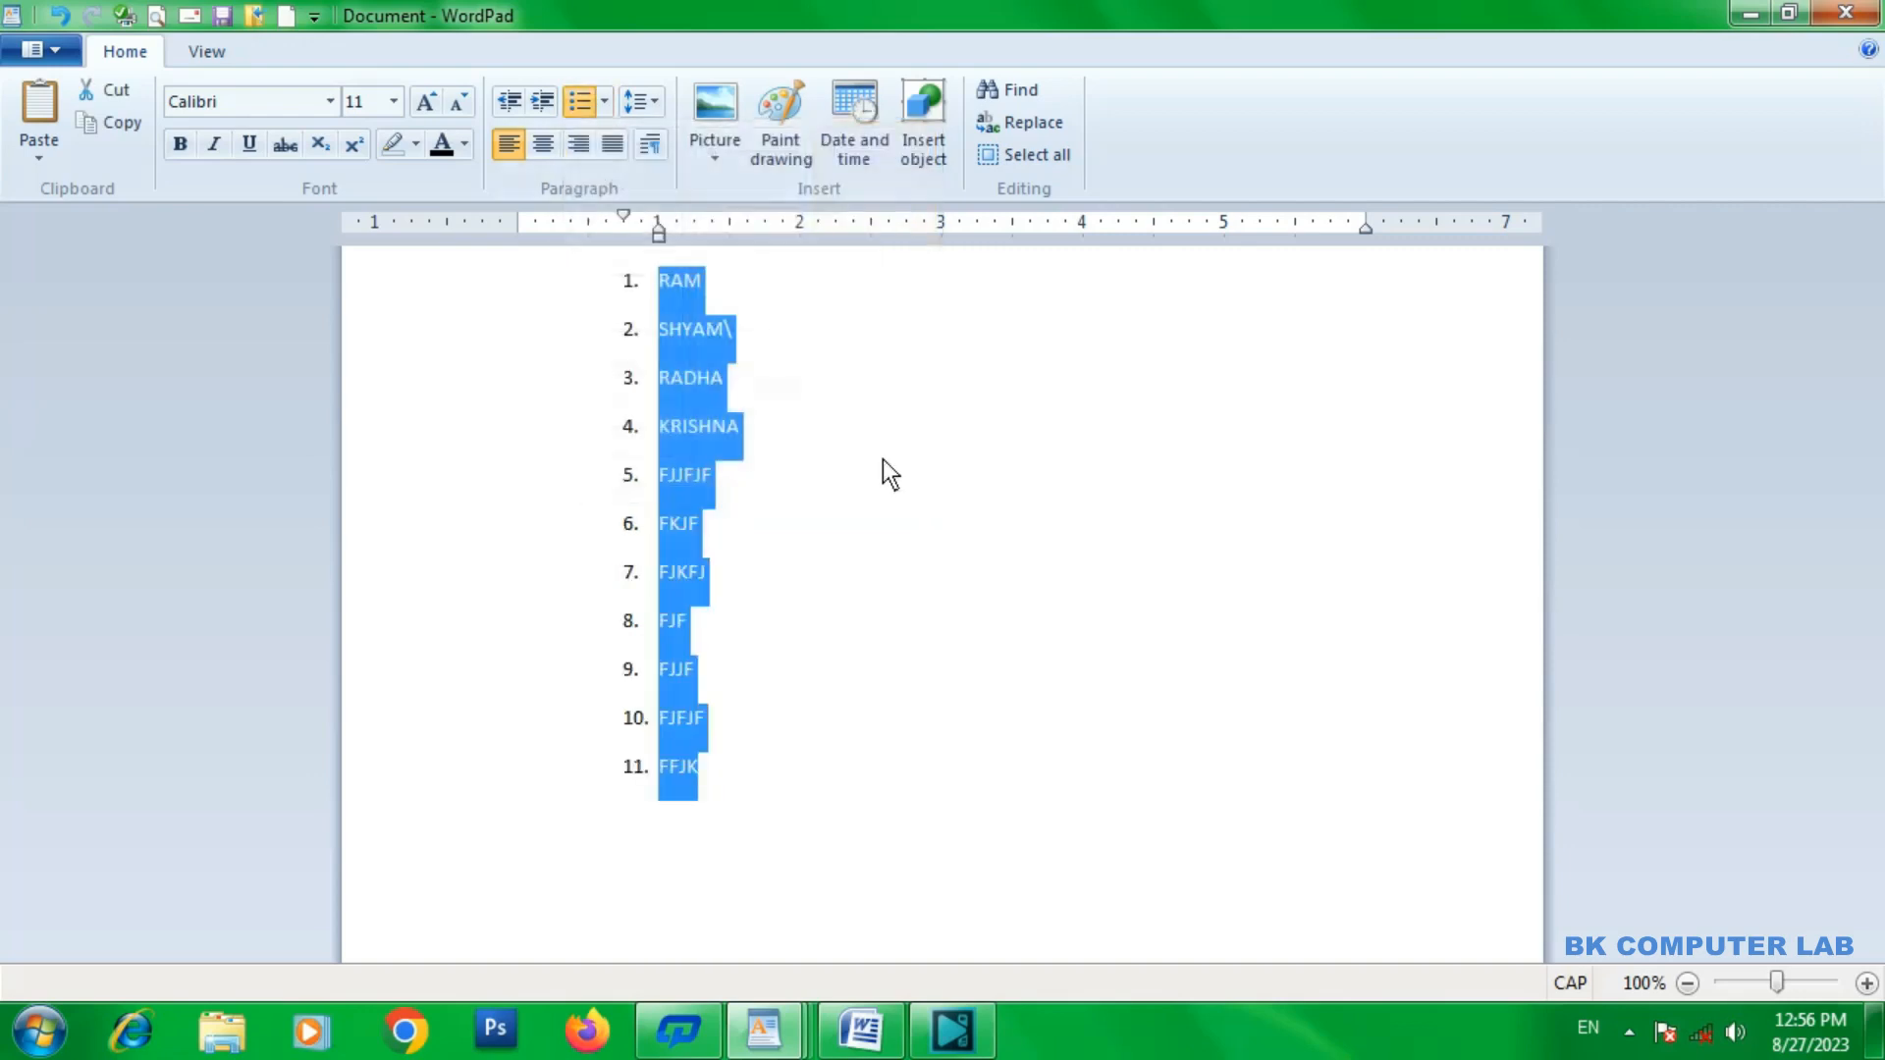
left_click(776, 752)
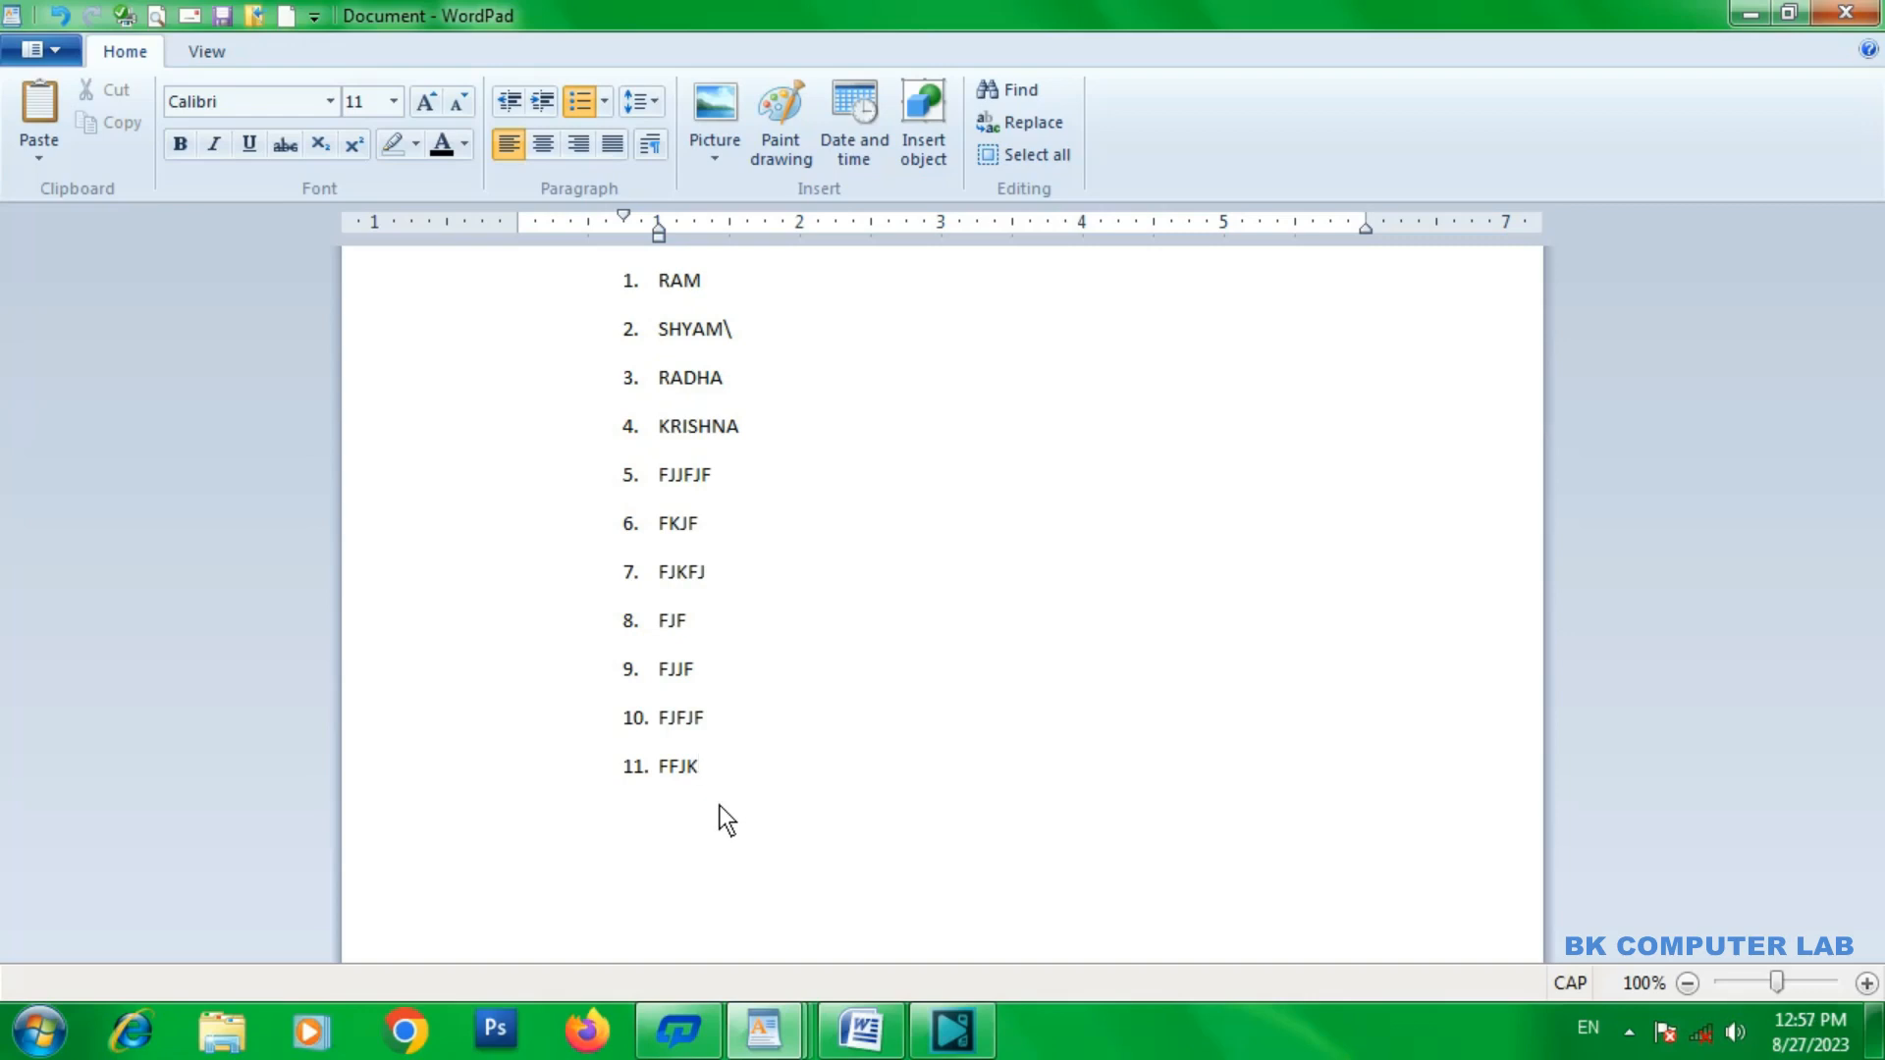
Extend item 11 to FFJKJFKD and add KFJKJF and FDFDF as items 12 and 13.
key("Return")
type("KFJKJF")
key("Return")
type("FDFDF")
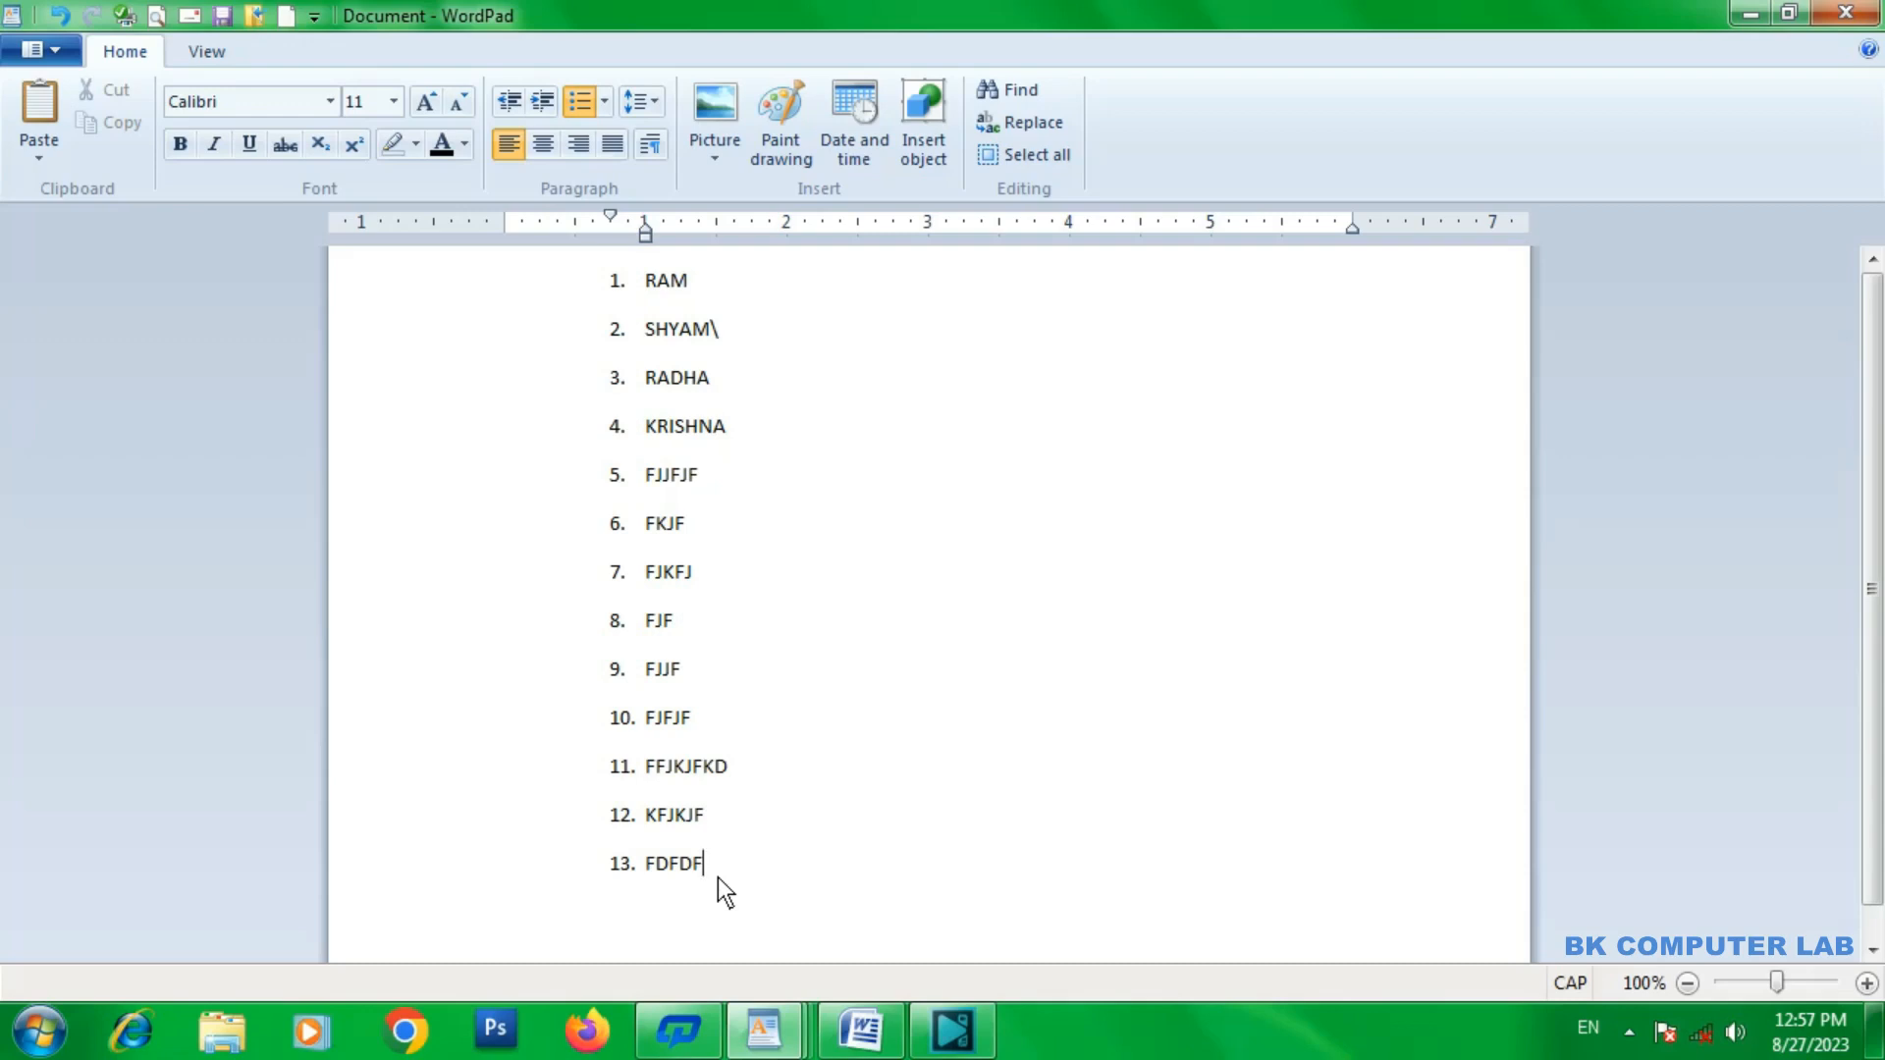
Start a new line below item 13 and set its list style to None.
key("Return")
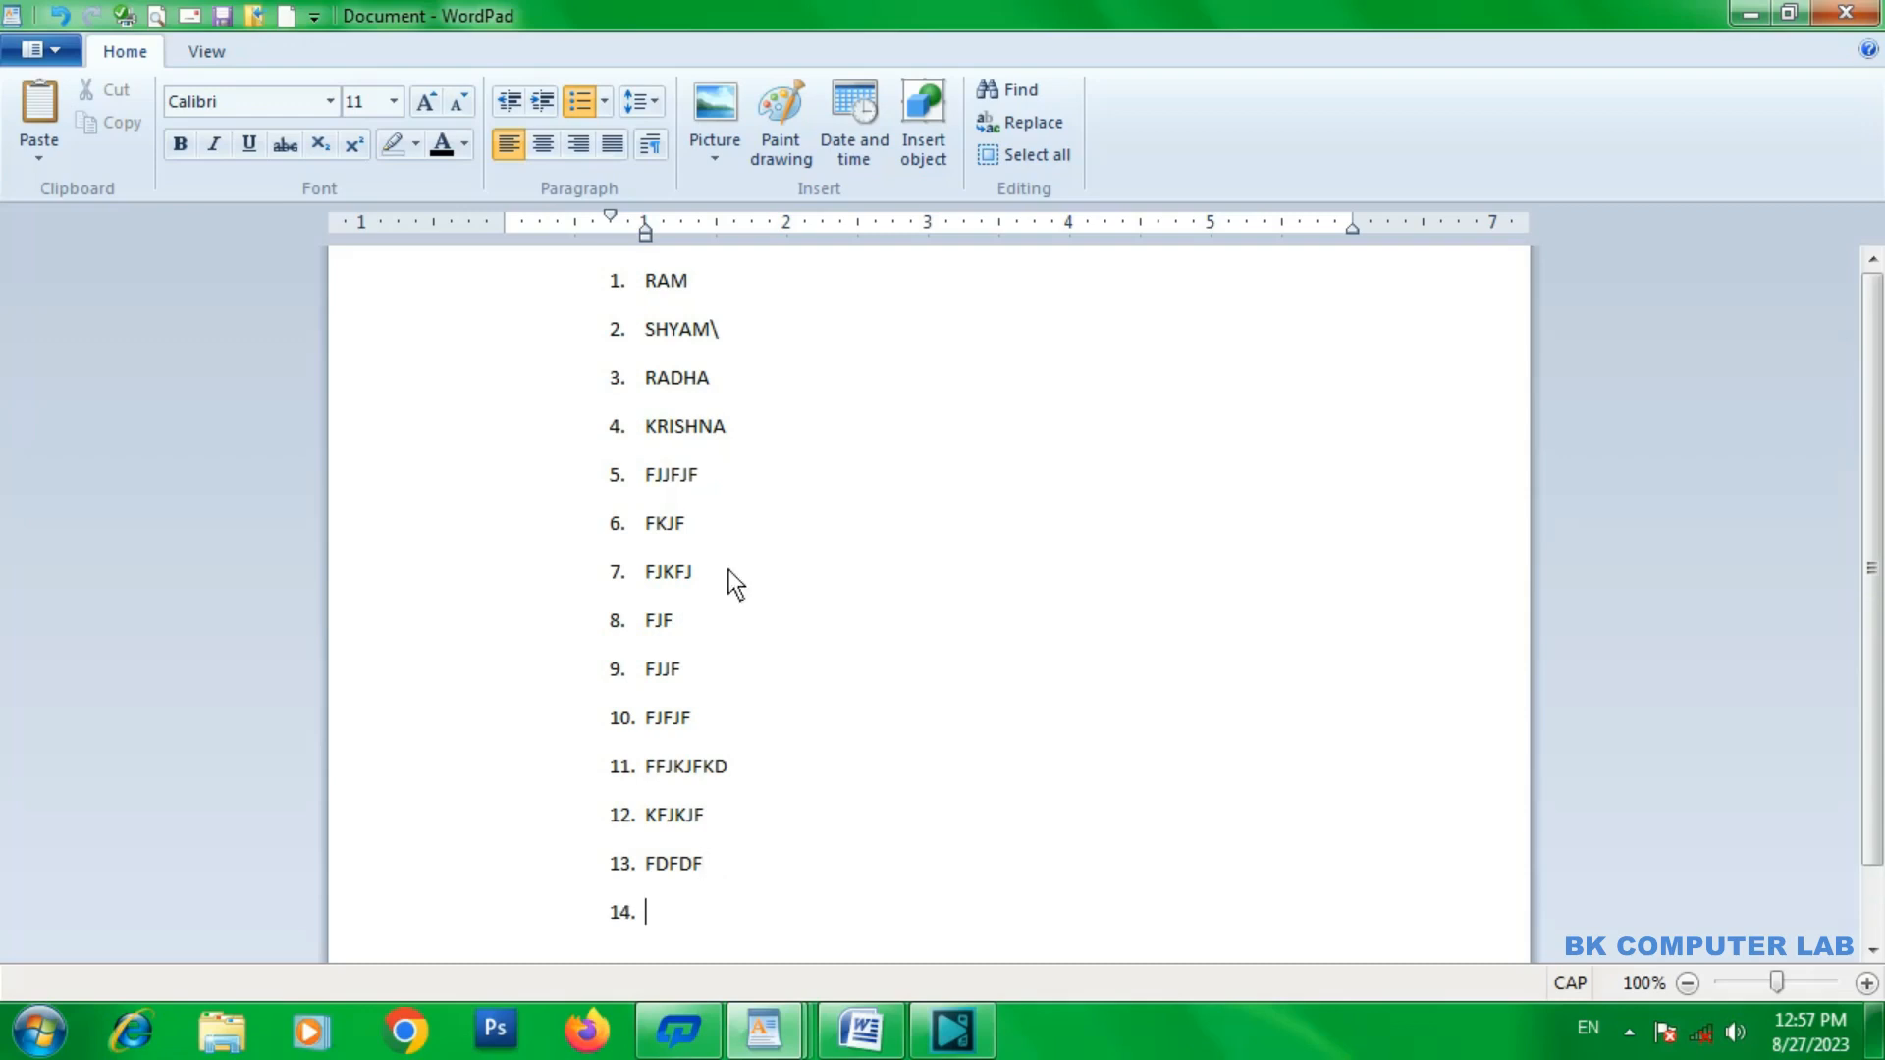
left_click(605, 103)
left_click(625, 216)
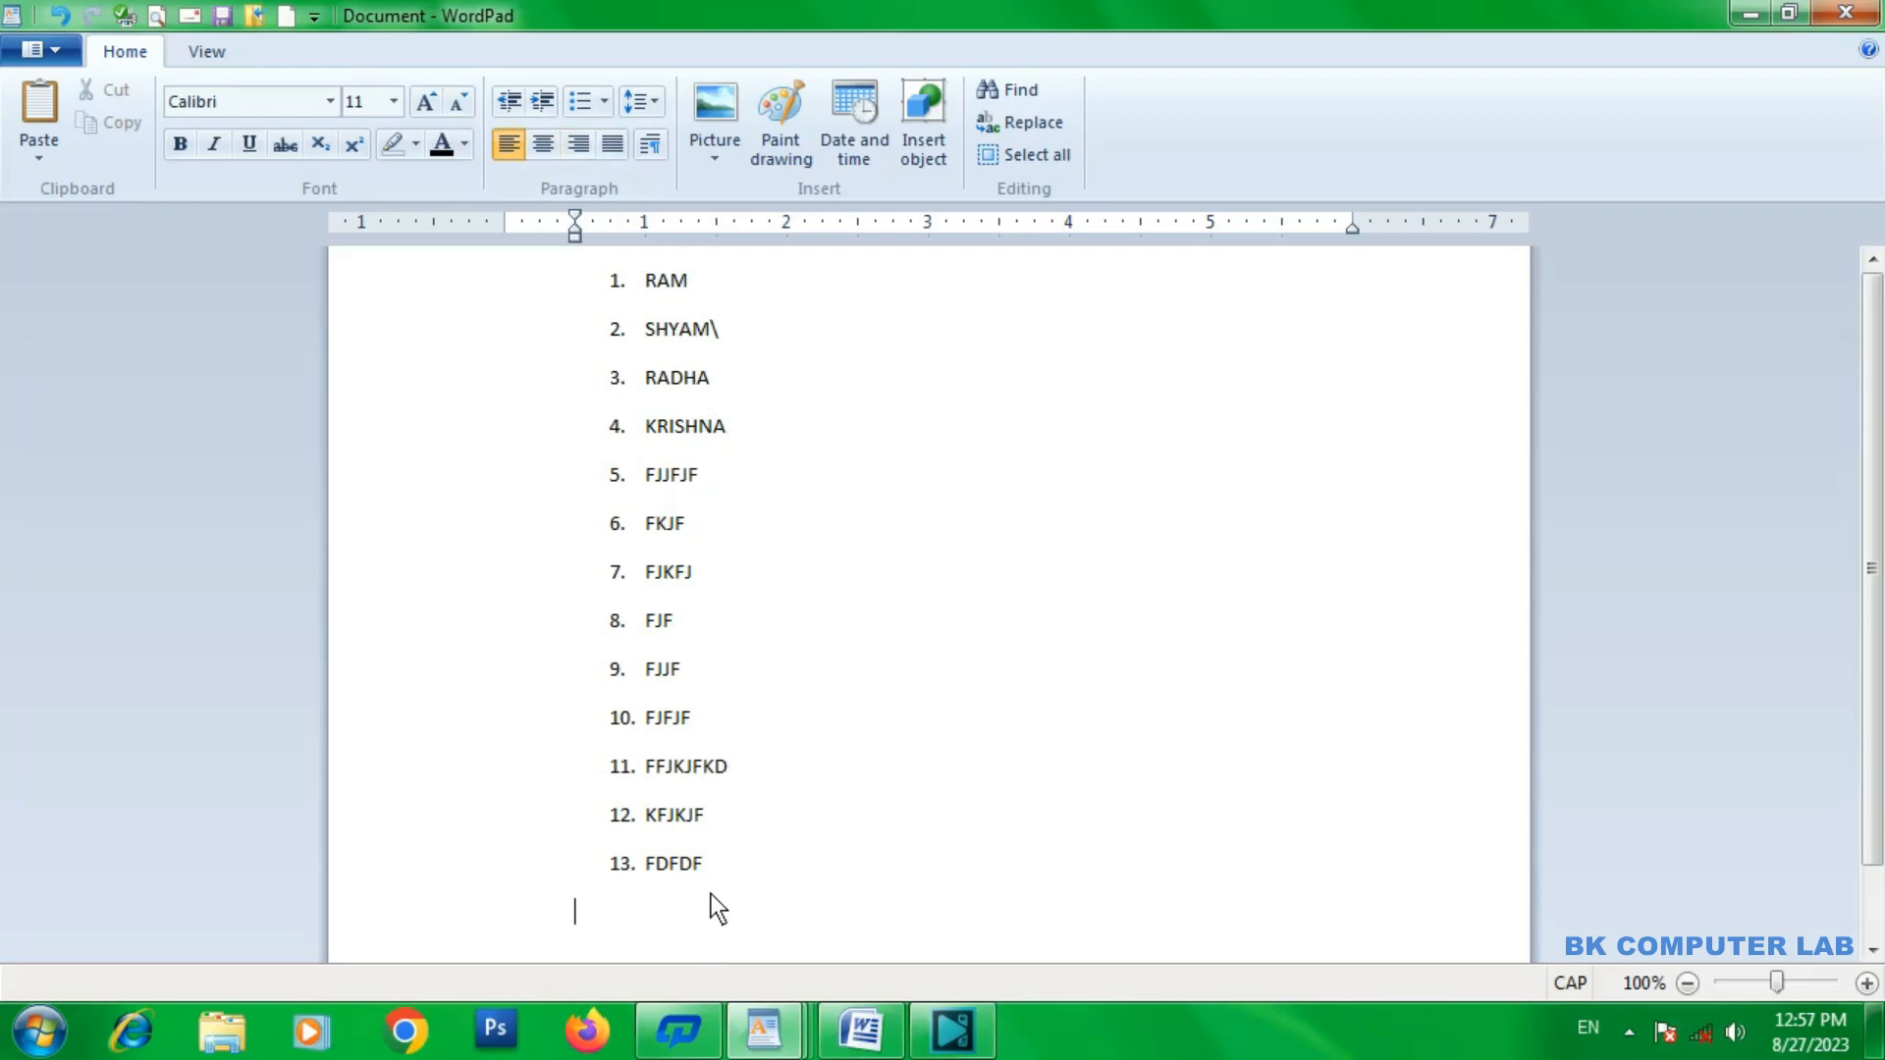
left_click(603, 102)
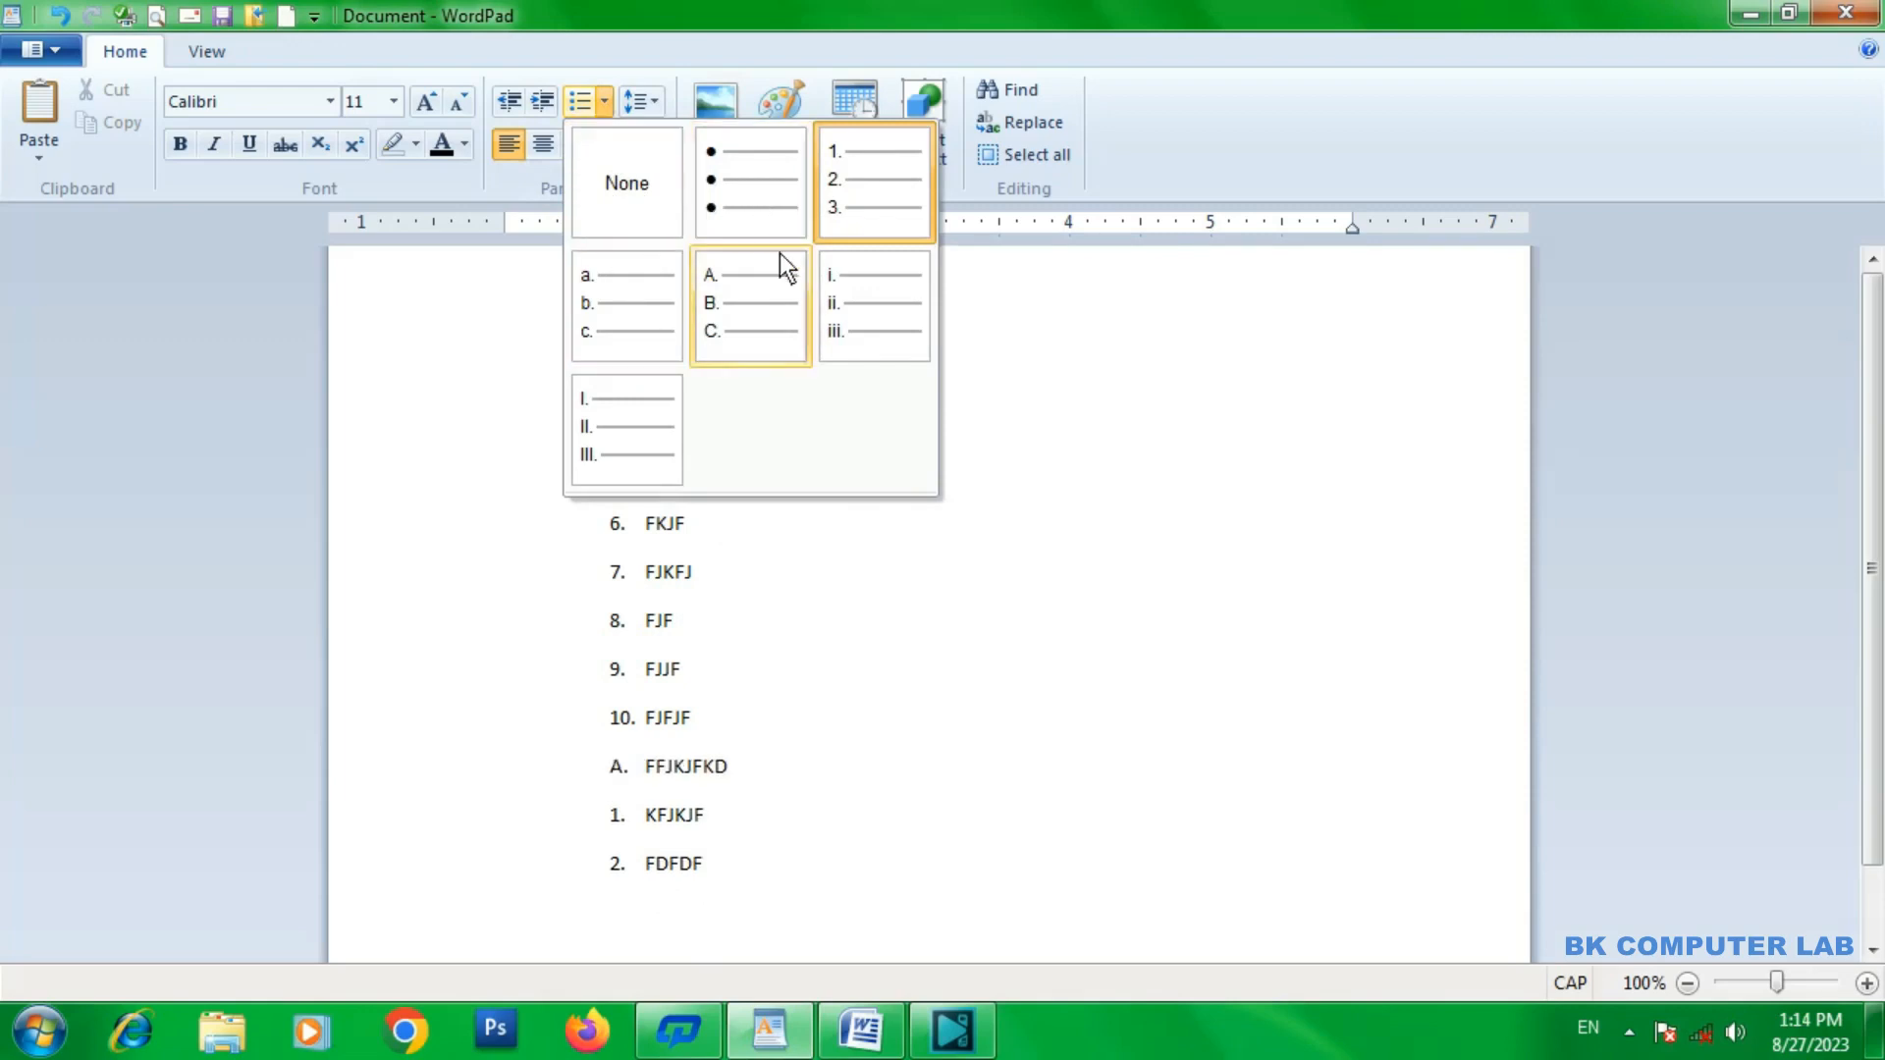
left_click(1029, 328)
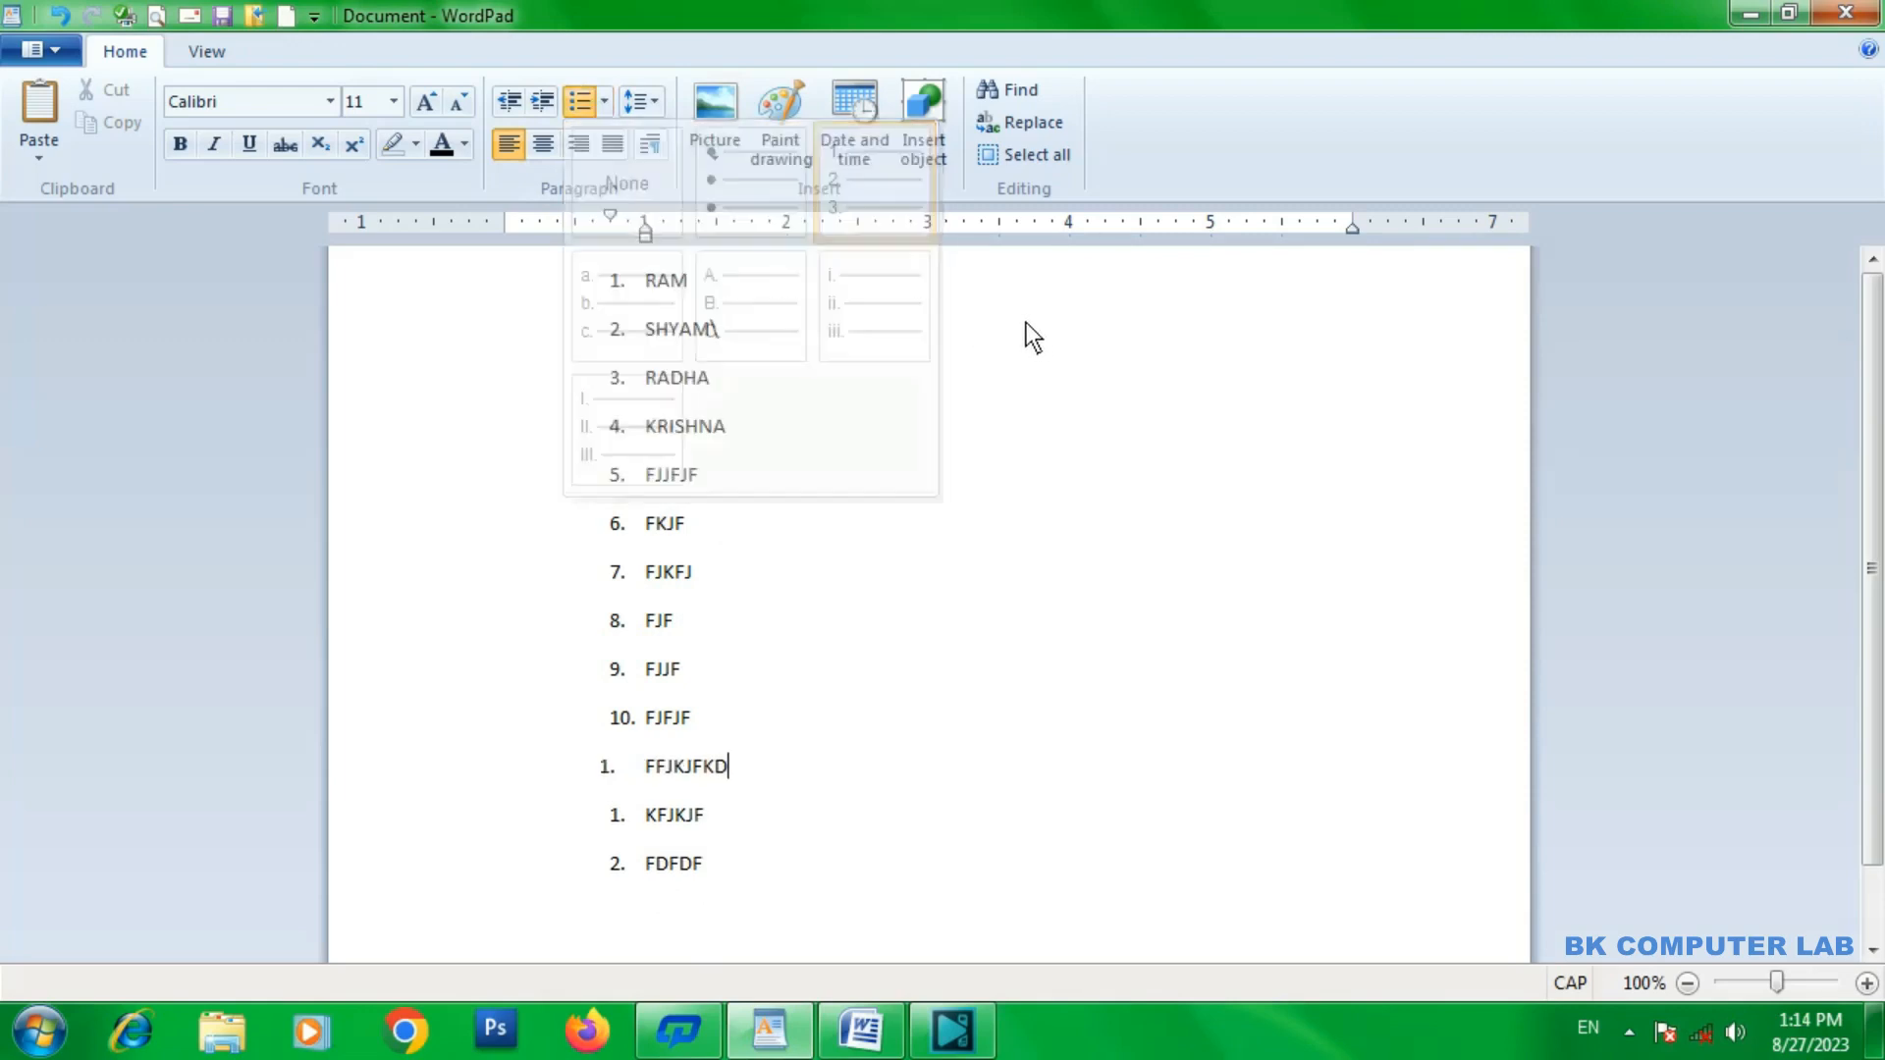
left_click(662, 104)
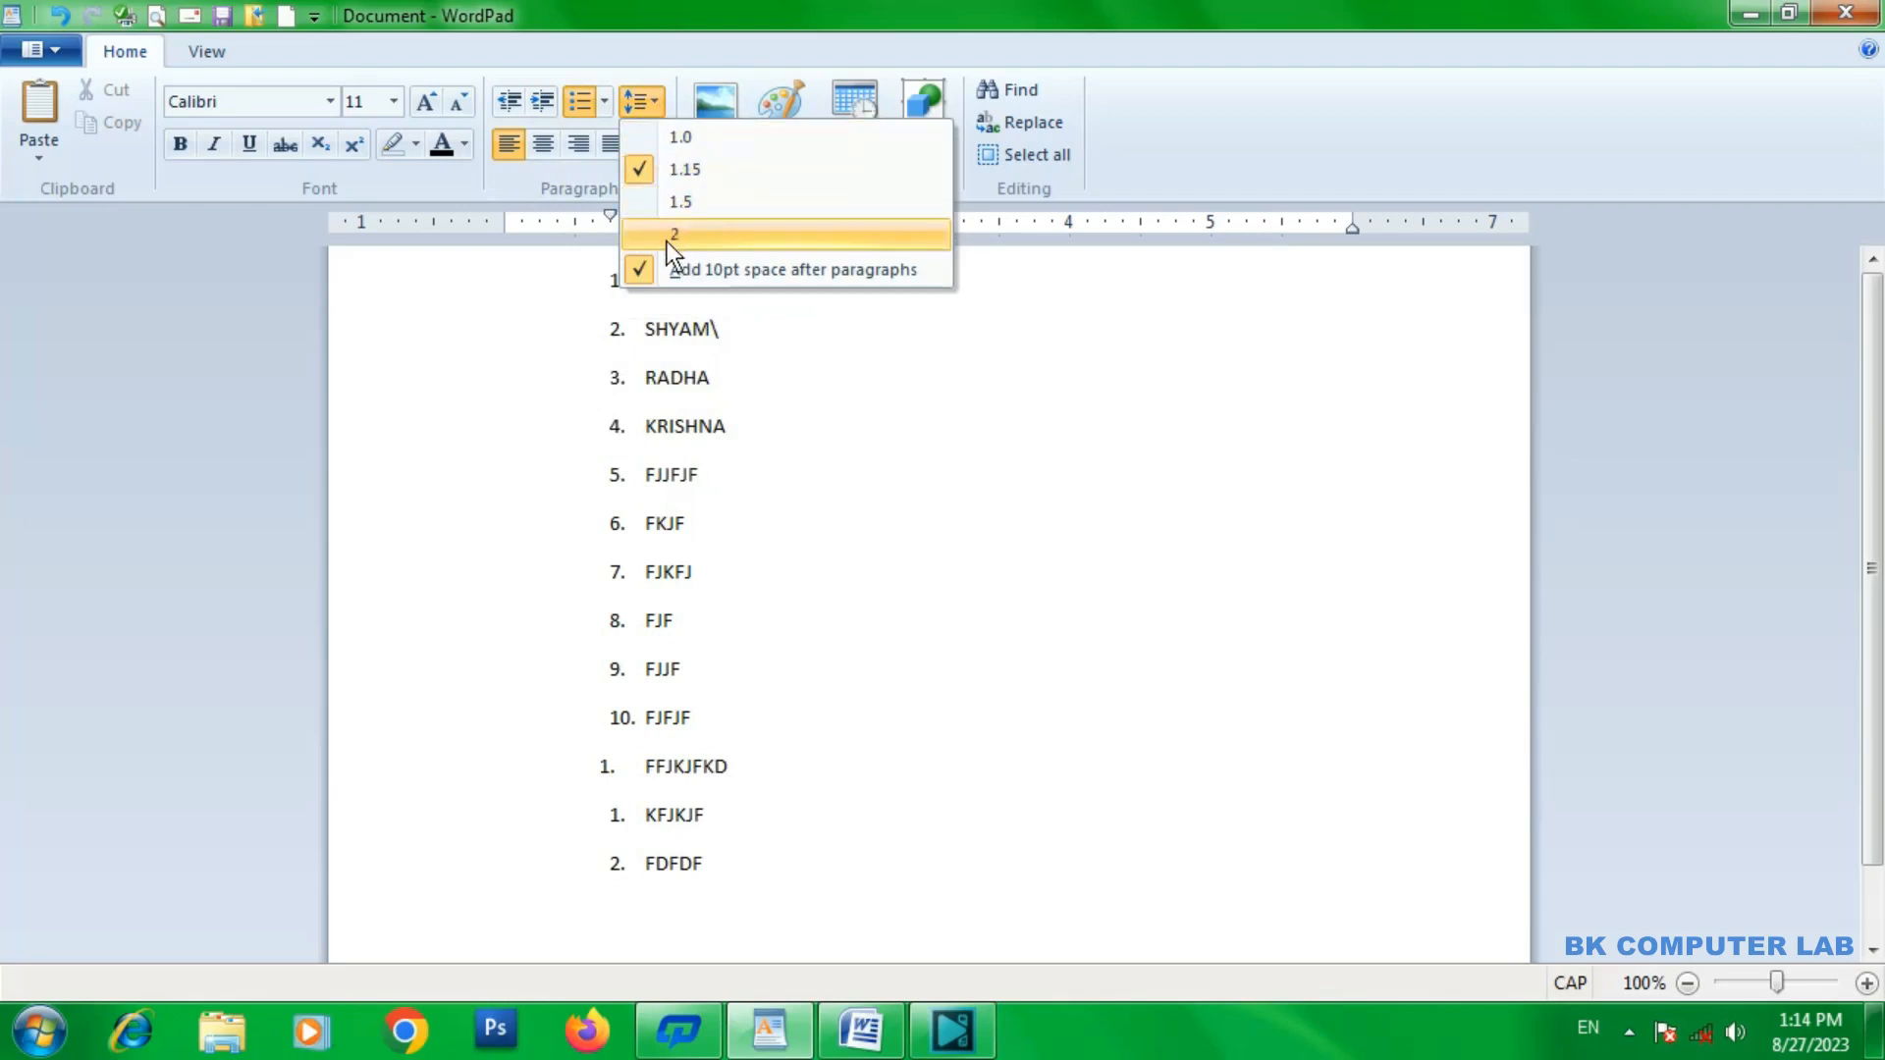
left_click(764, 767)
Delete all the document's content and set the remaining empty line's list style to None.
key("ctrl+a")
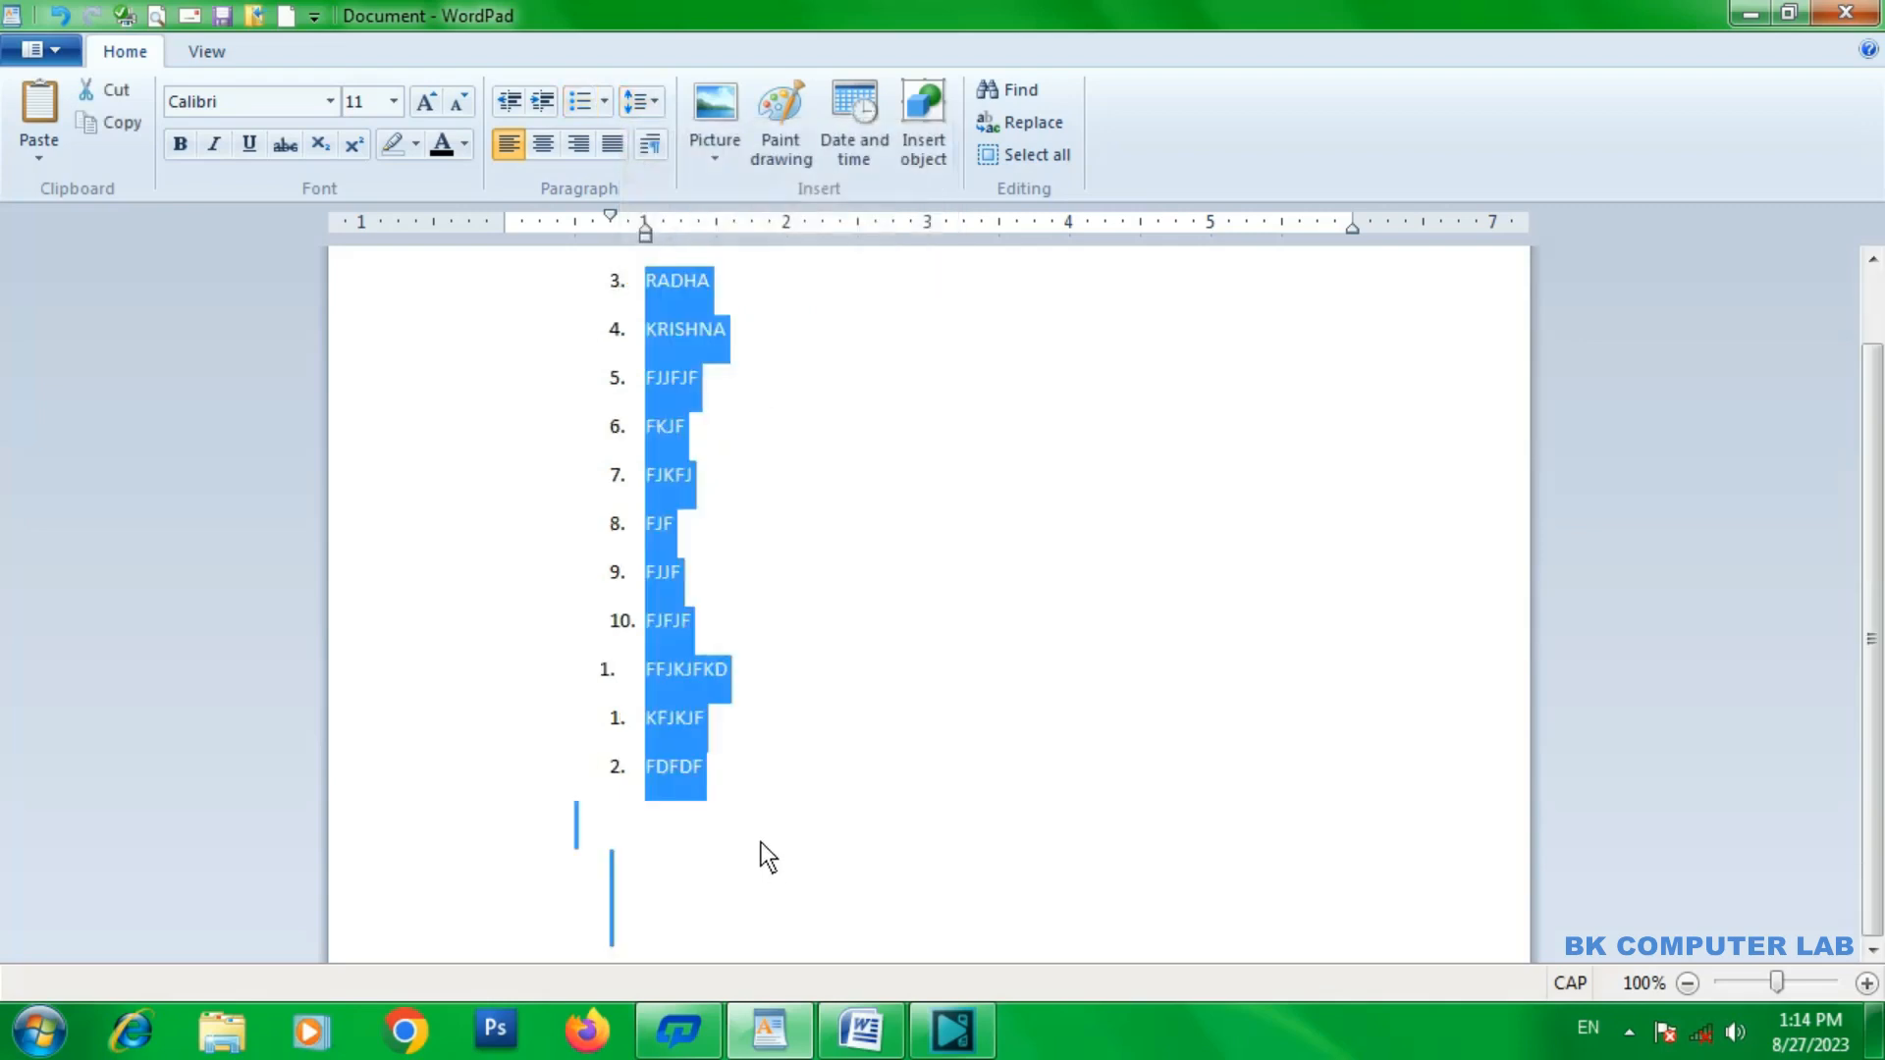
key("Delete")
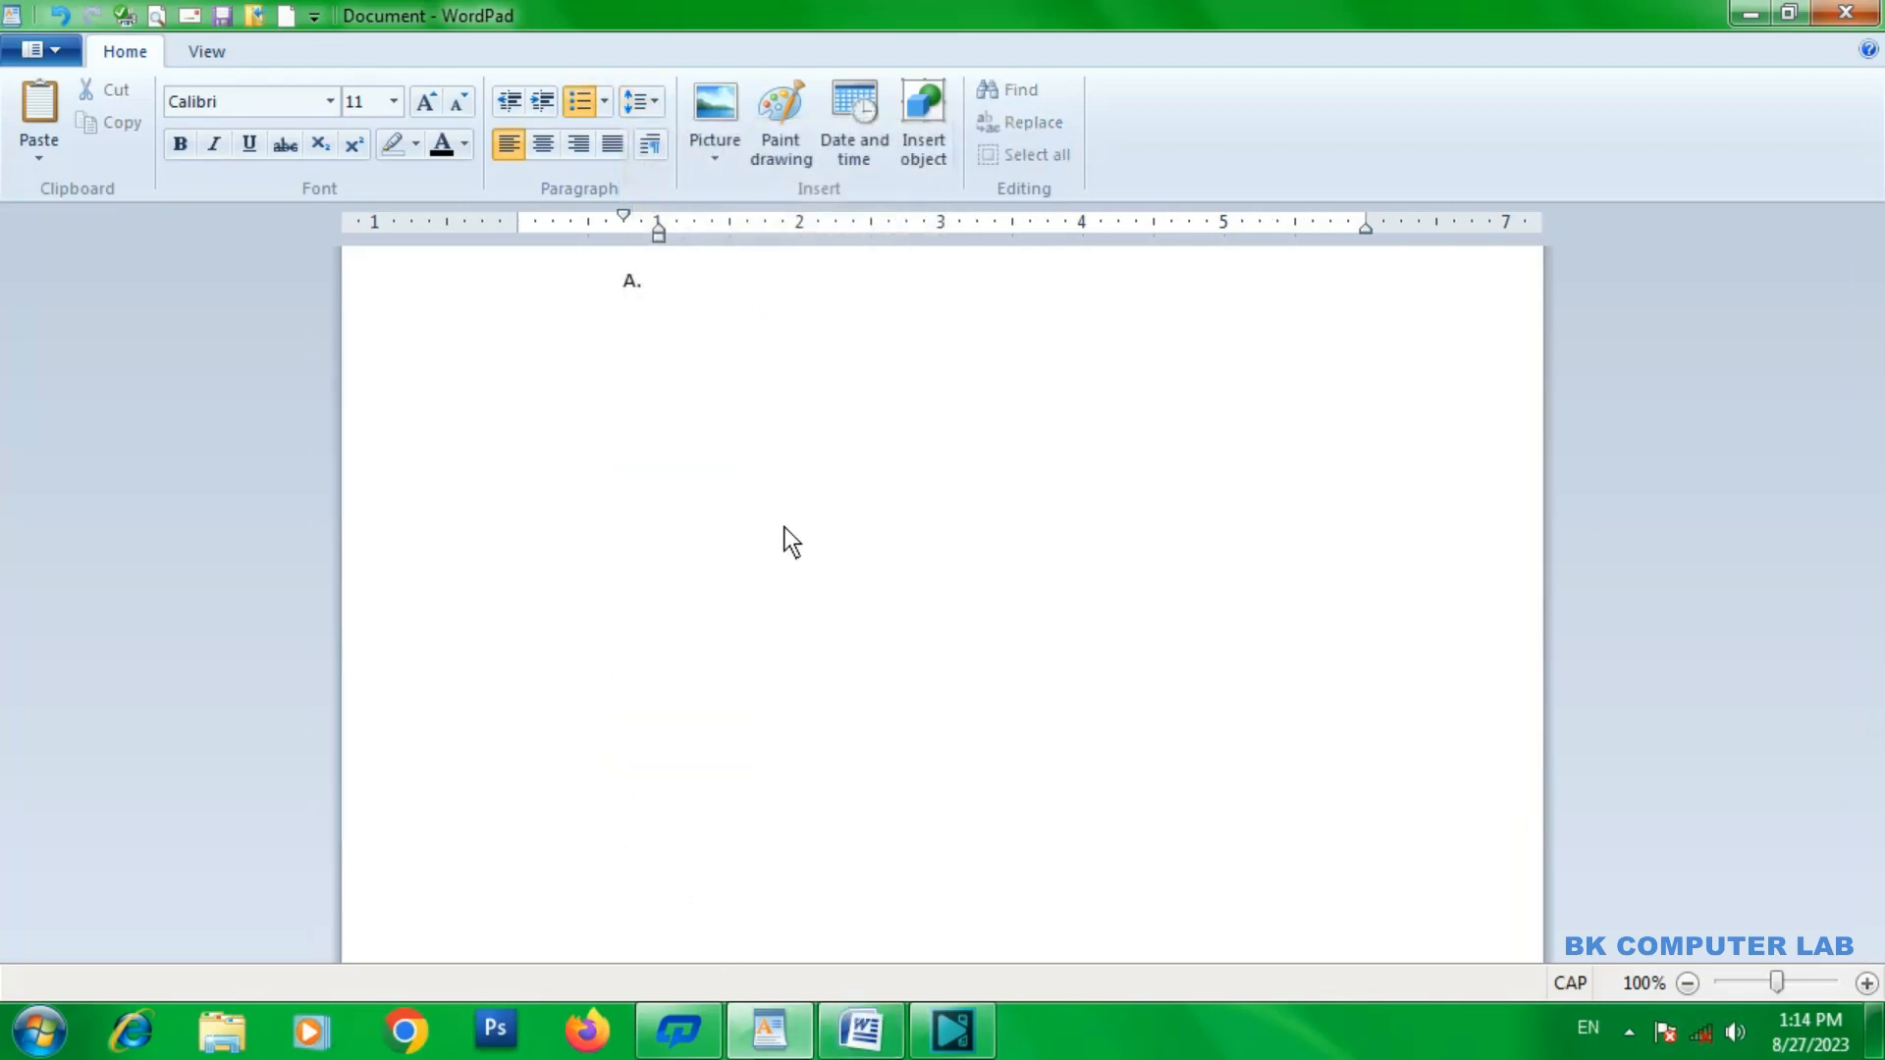
left_click(601, 102)
left_click(597, 148)
Switch to Microsoft Word, copy the selected first paragraph, and paste it into the empty WordPad document.
left_click(862, 1031)
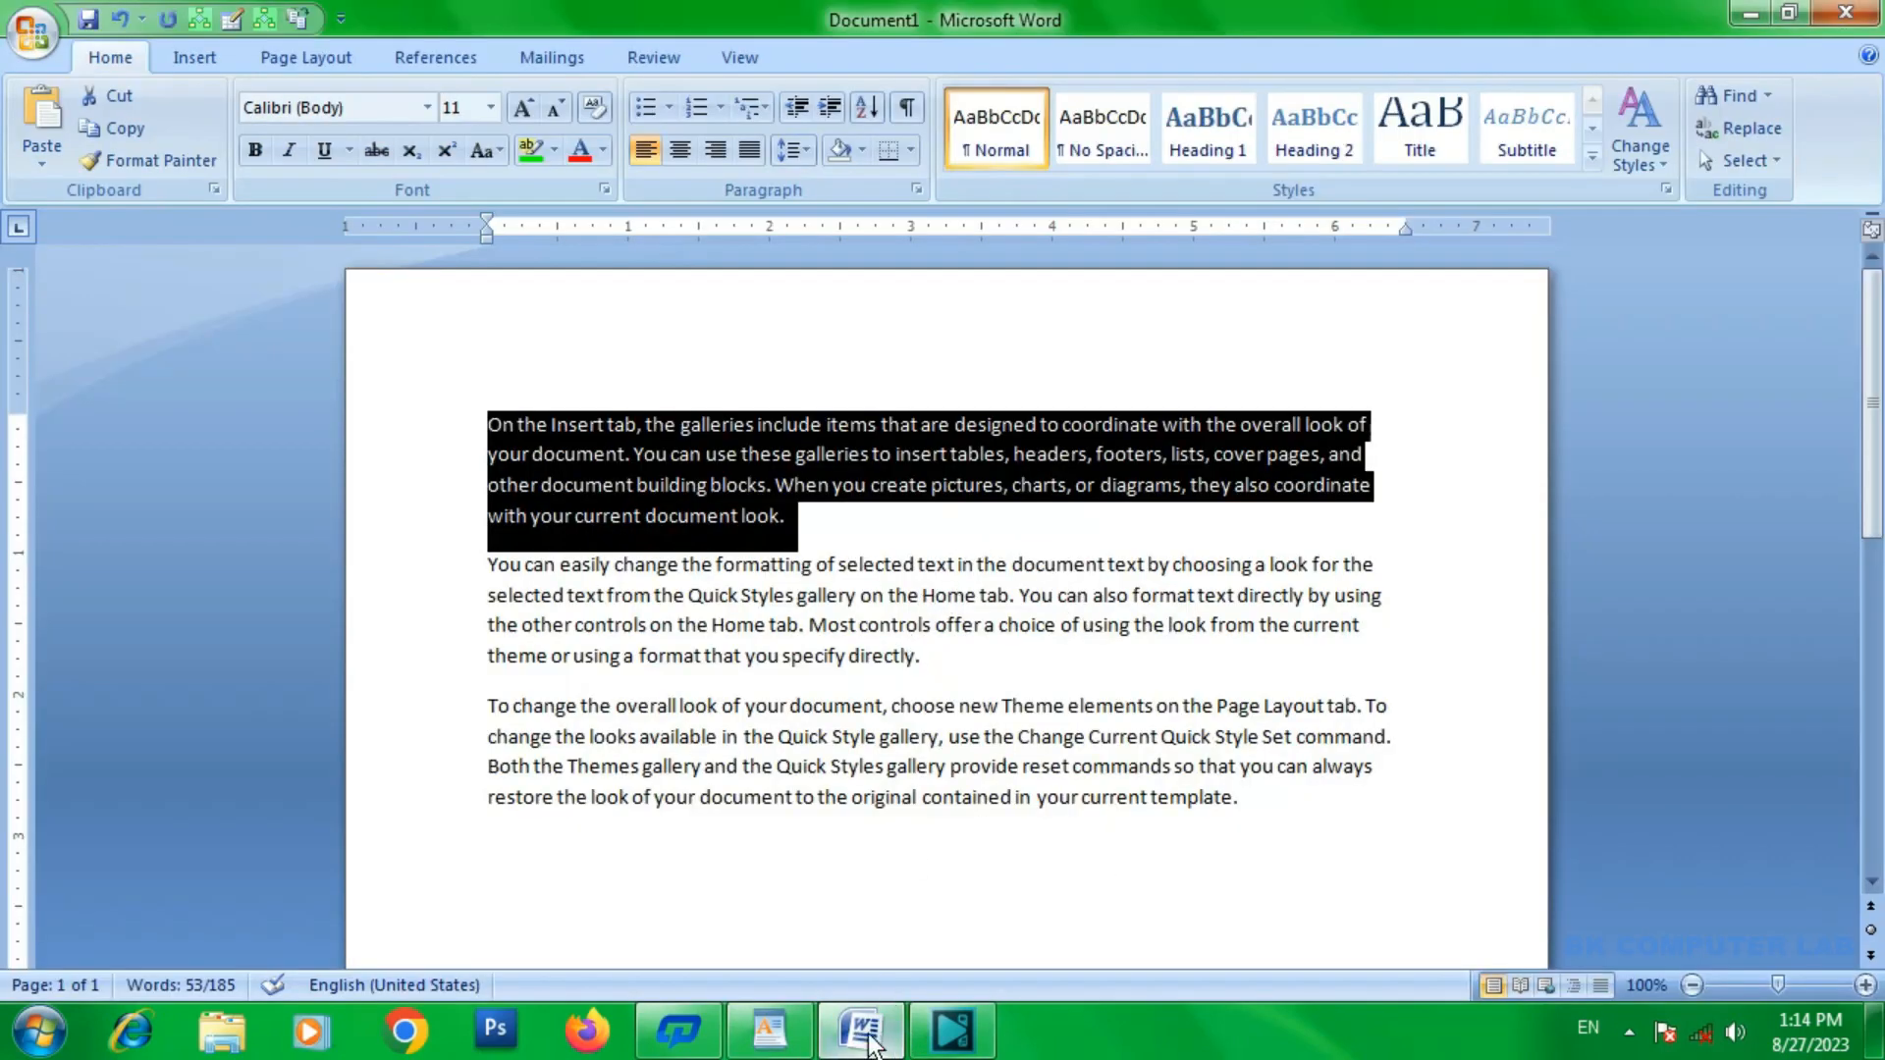
left_click(770, 1031)
type("On the Insert tab, the galleries include items that are designed to coordinate with the overall look of your document. You can use these galleries to insert tables, headers, footers, lists, cover pages, and other document building blocks. When you create pictures, charts, or diagrams, they also coordinate with your current document look.")
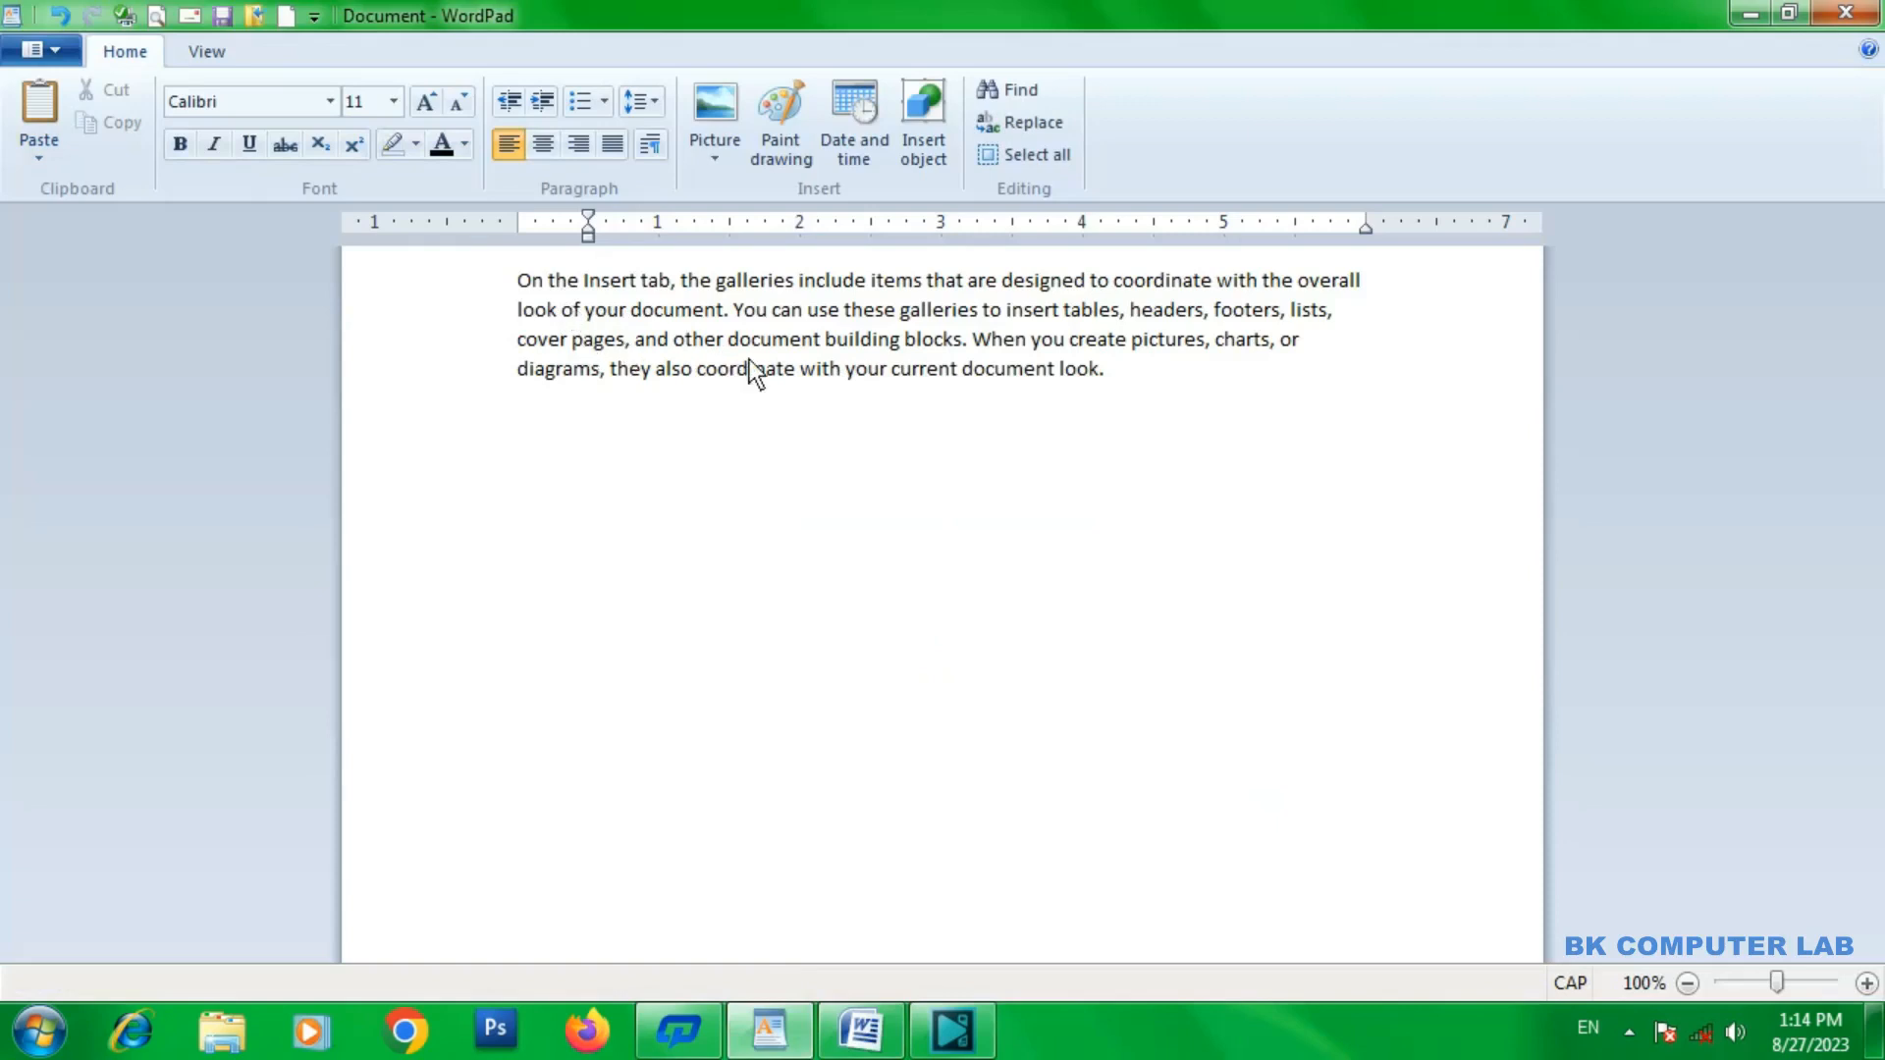
Select the whole pasted paragraph and set its line spacing to 1.5 and after that to 2.
left_click_drag(1133, 417, 484, 276)
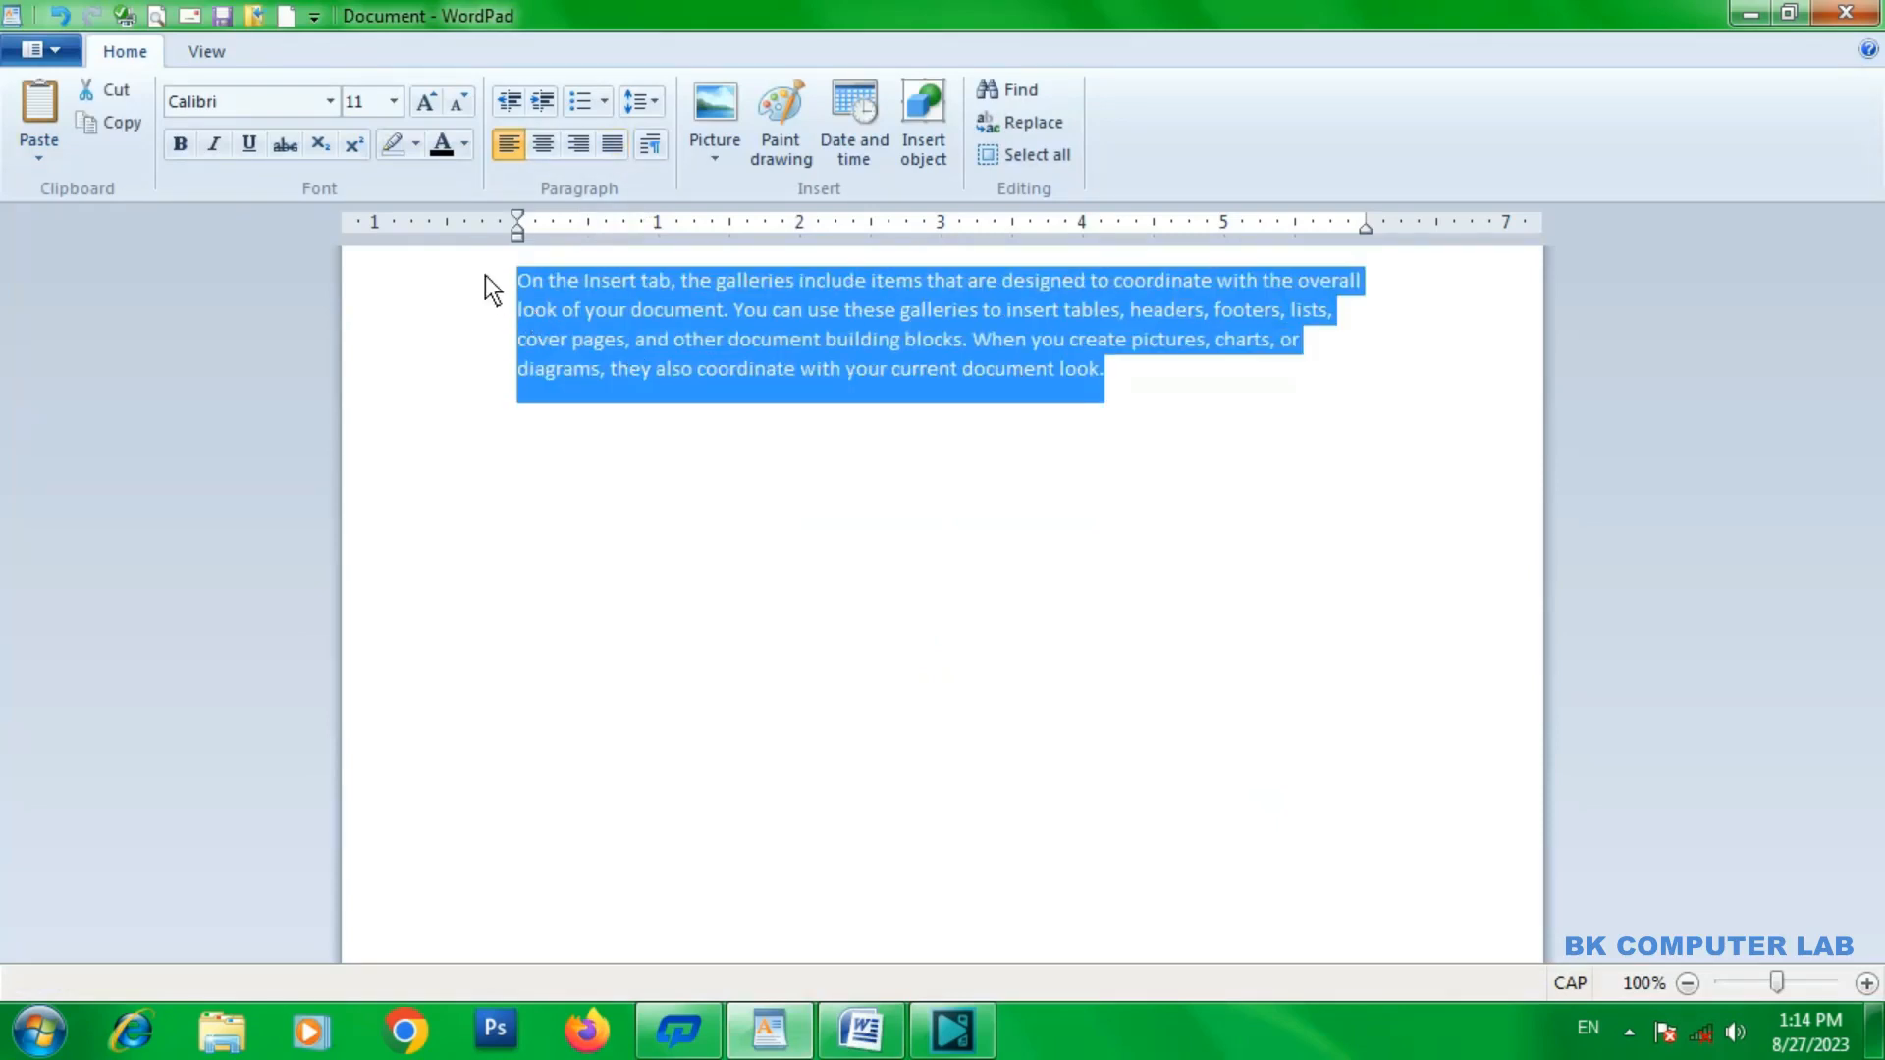
left_click(654, 101)
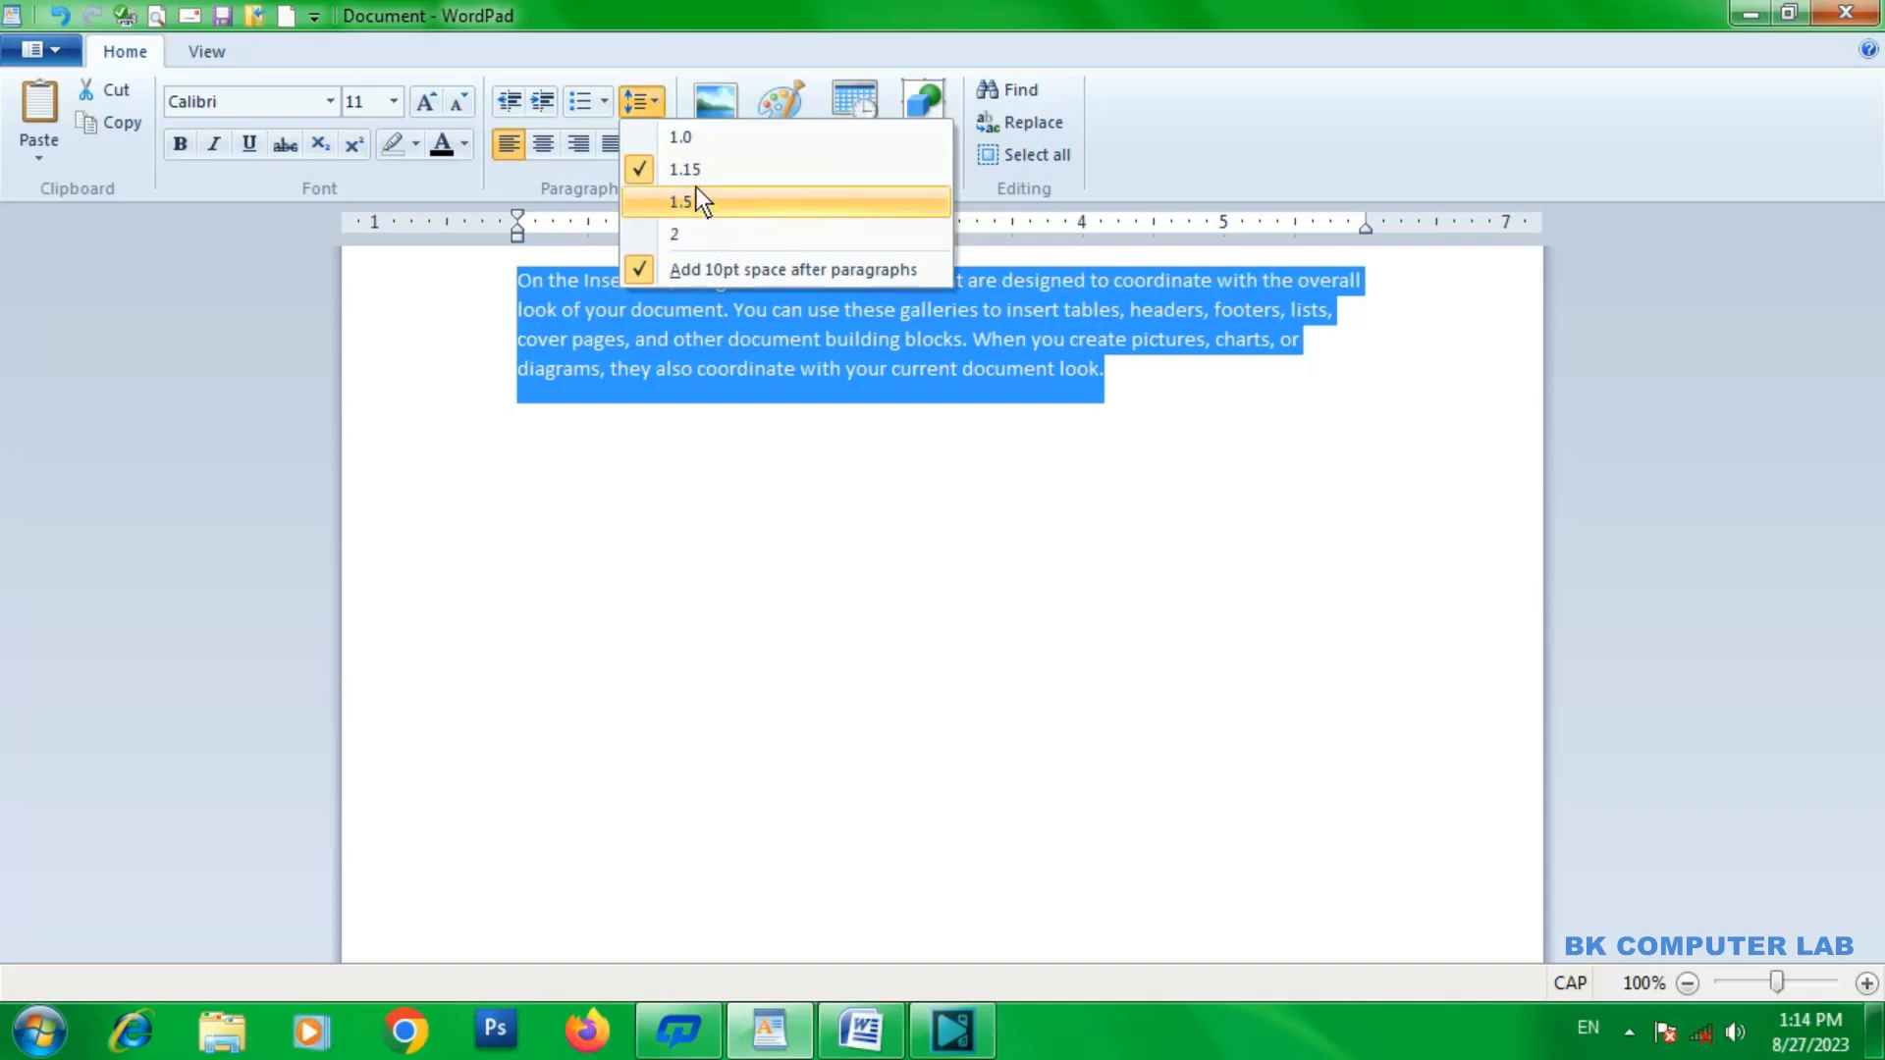
left_click(696, 193)
left_click(653, 103)
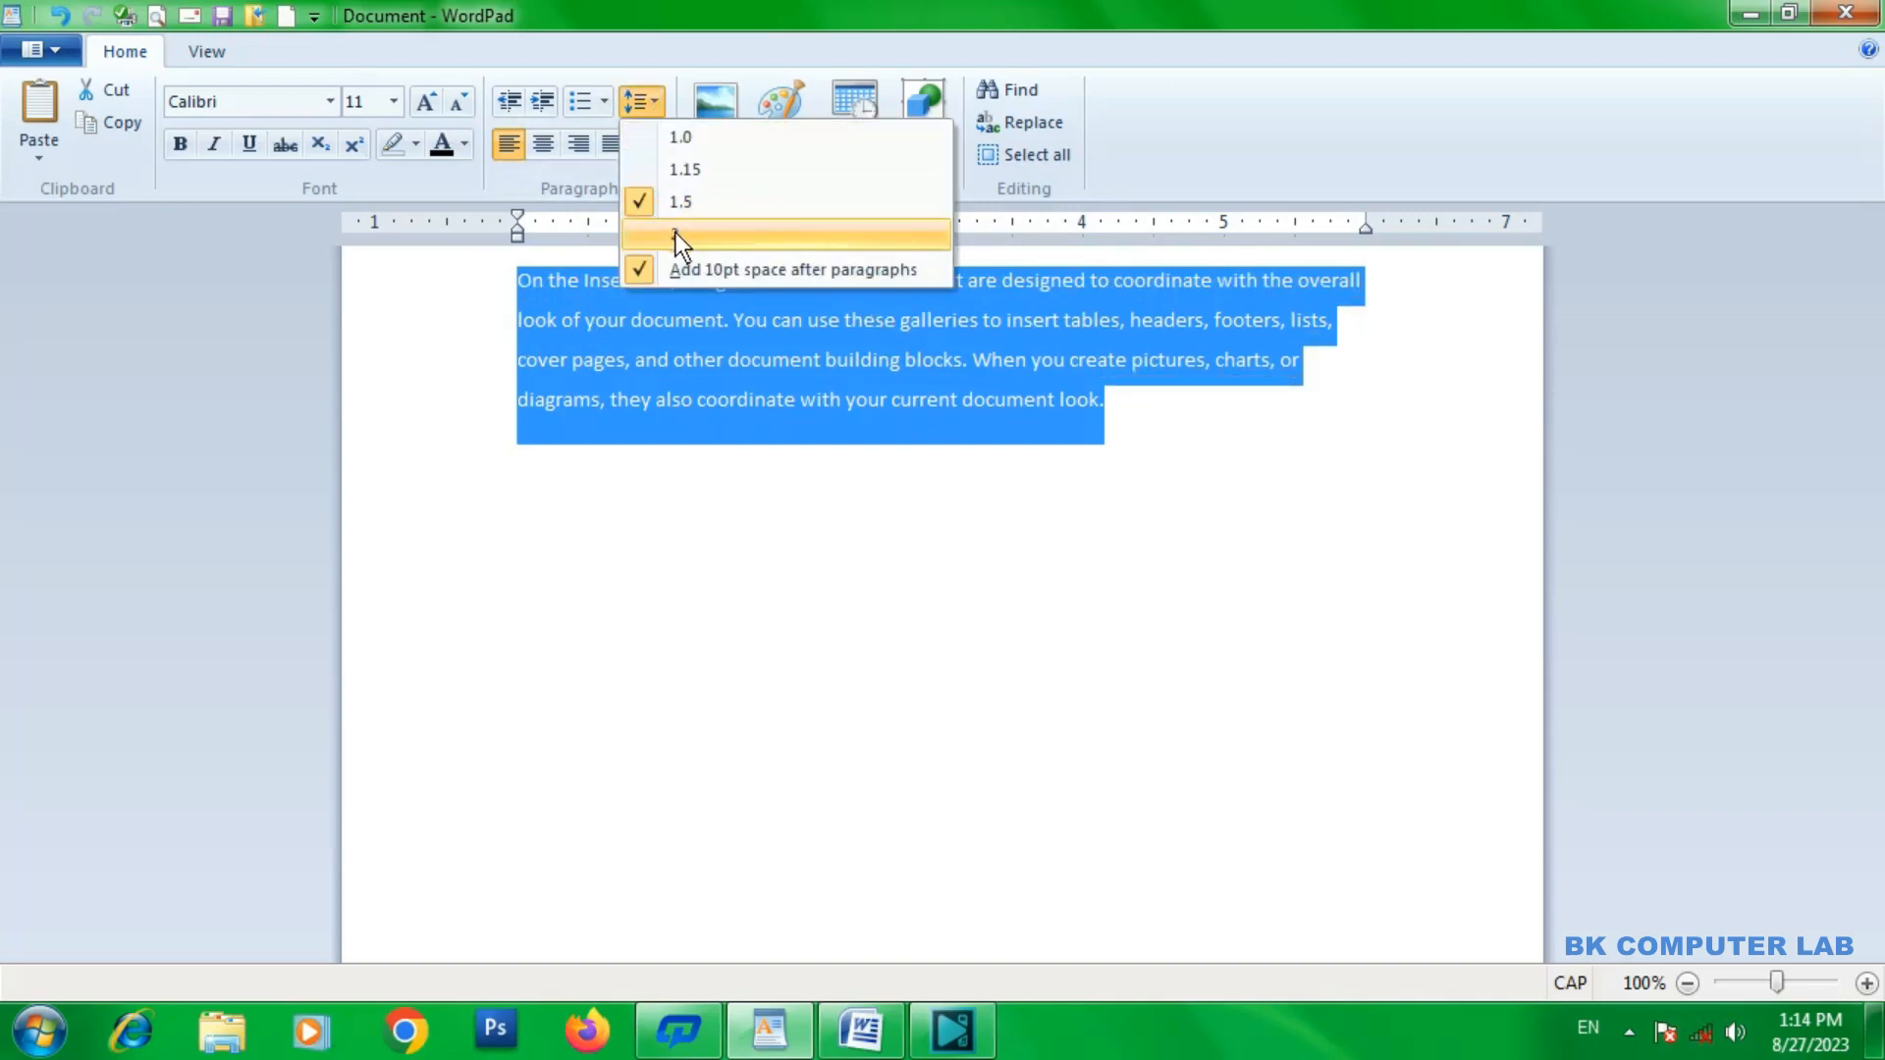
left_click(675, 232)
Reduce the selected paragraph's line spacing in stages through 1.5 and 1.15 to 1.0.
left_click(658, 111)
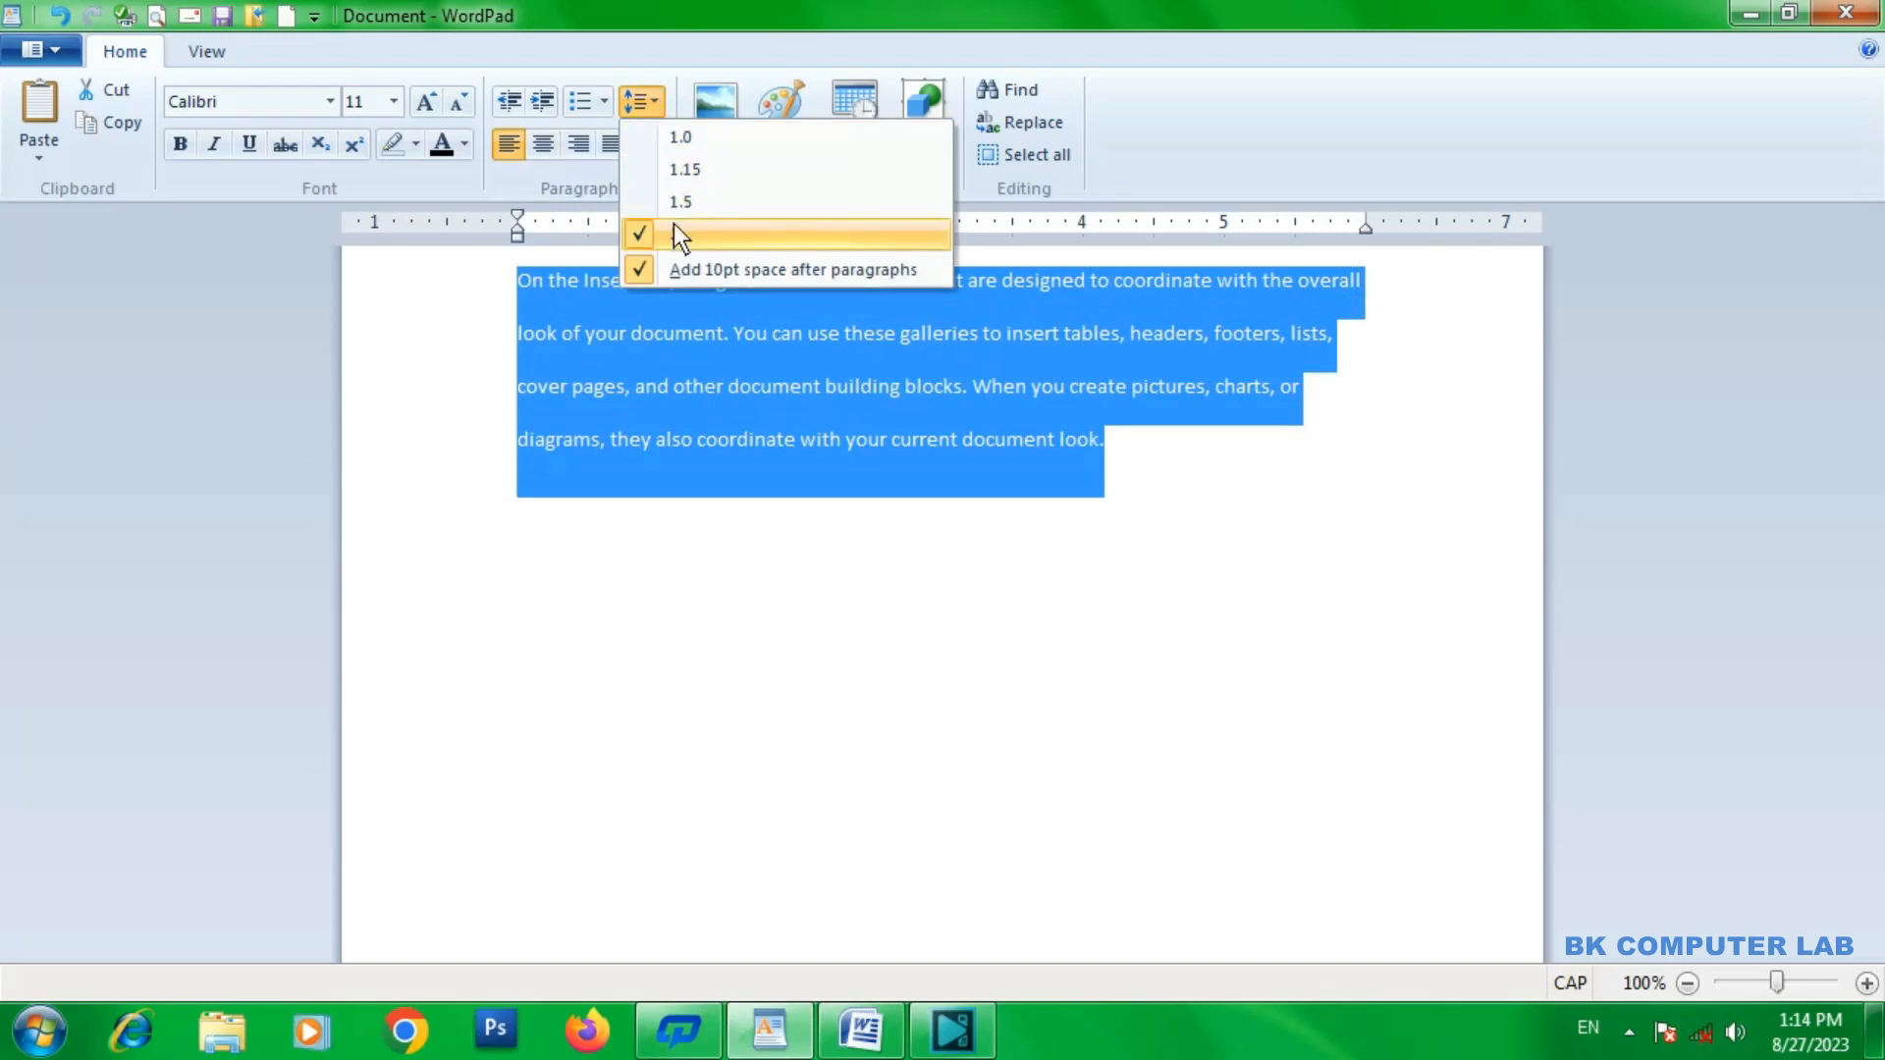
left_click(679, 201)
left_click(659, 107)
left_click(660, 134)
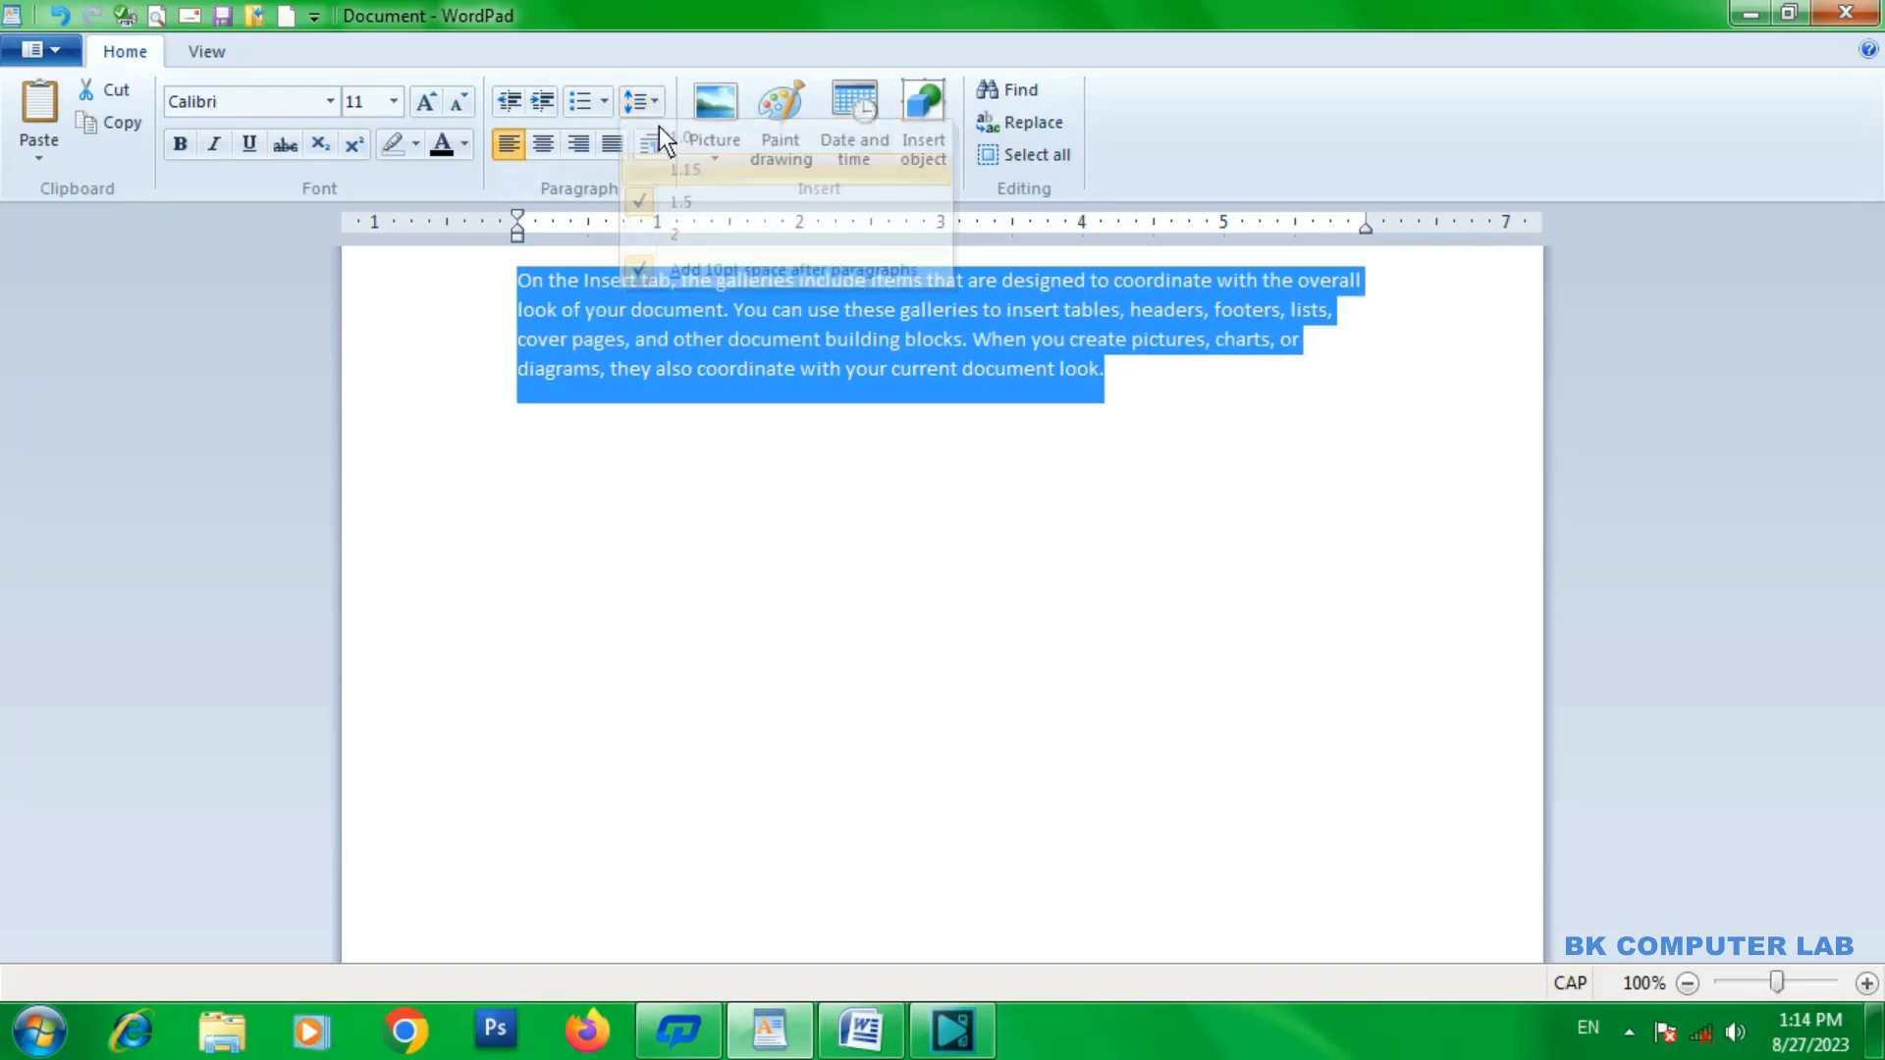
left_click(659, 109)
left_click(677, 142)
Turn off the 10pt space after paragraphs for the selected text and set its line spacing to 1.15.
left_click(661, 110)
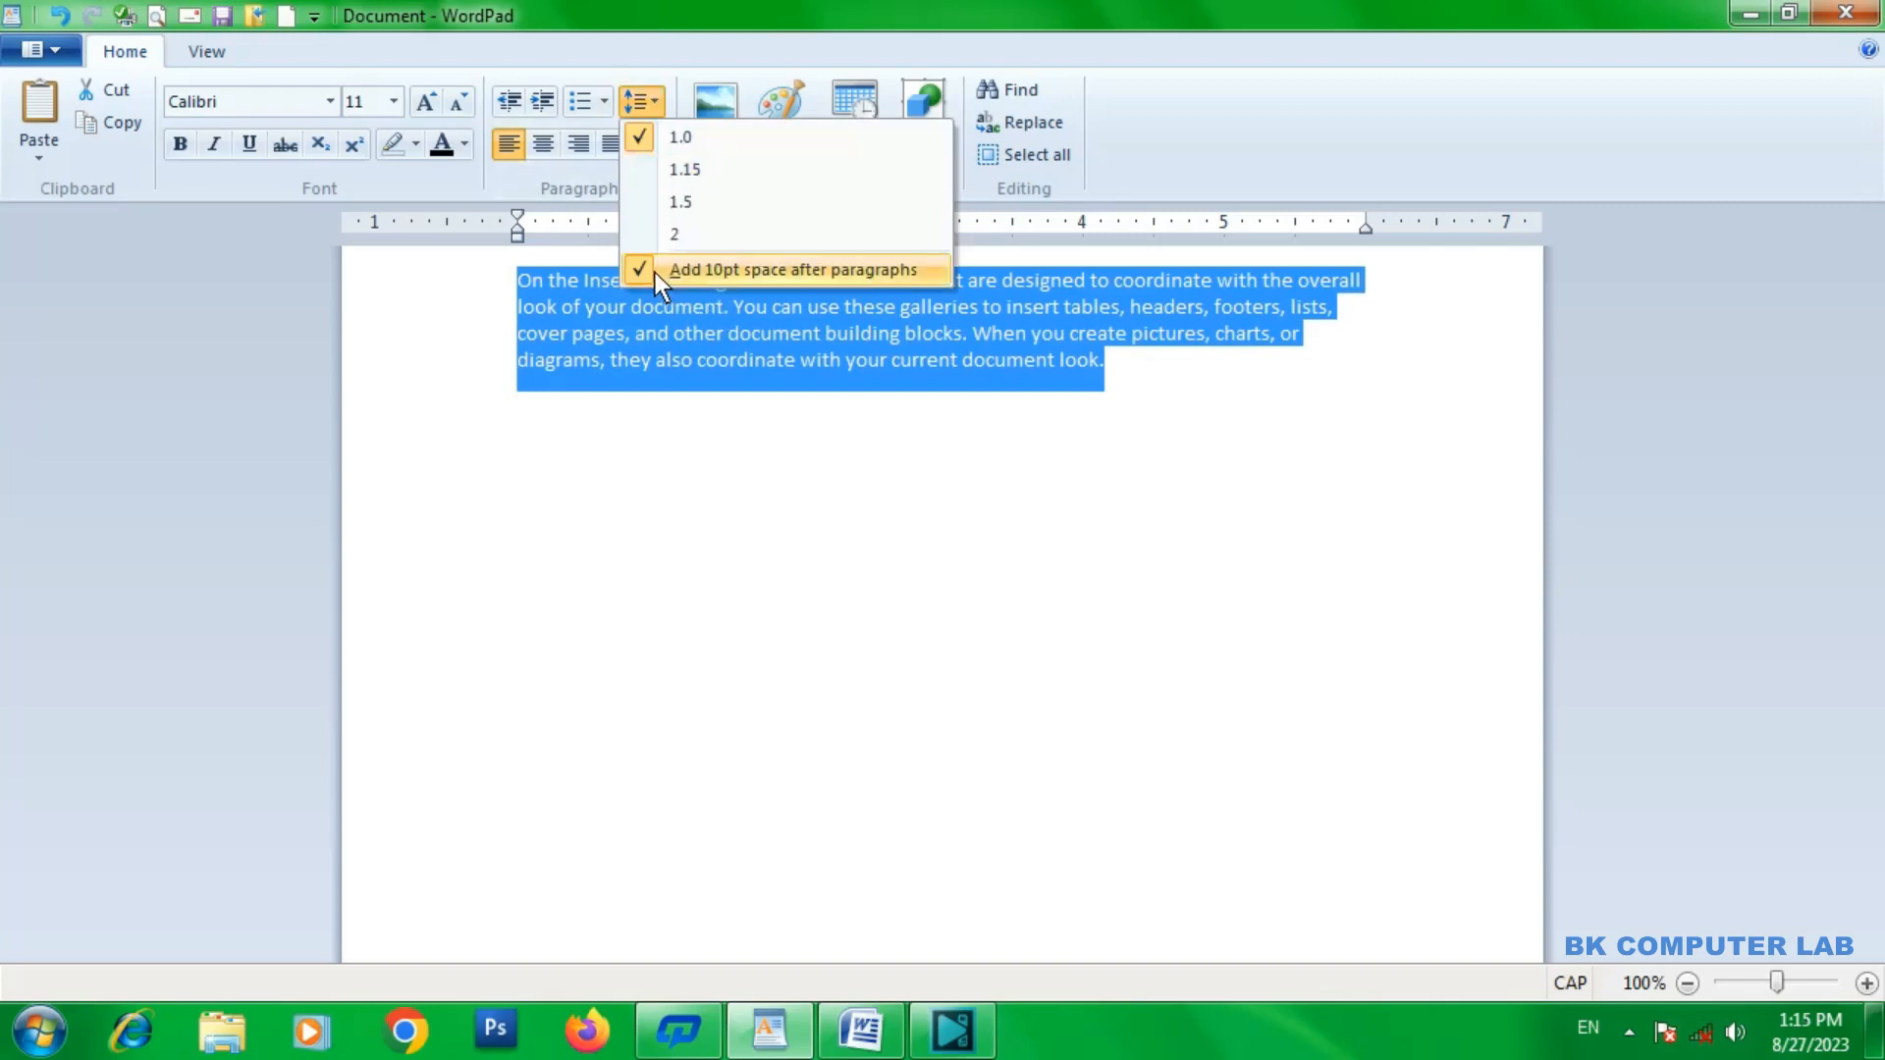
left_click(656, 272)
left_click(650, 108)
left_click(678, 171)
Increase the selected paragraph's line spacing to 1.5 and on to 2, and turn the 10pt space after paragraphs back on.
left_click(664, 104)
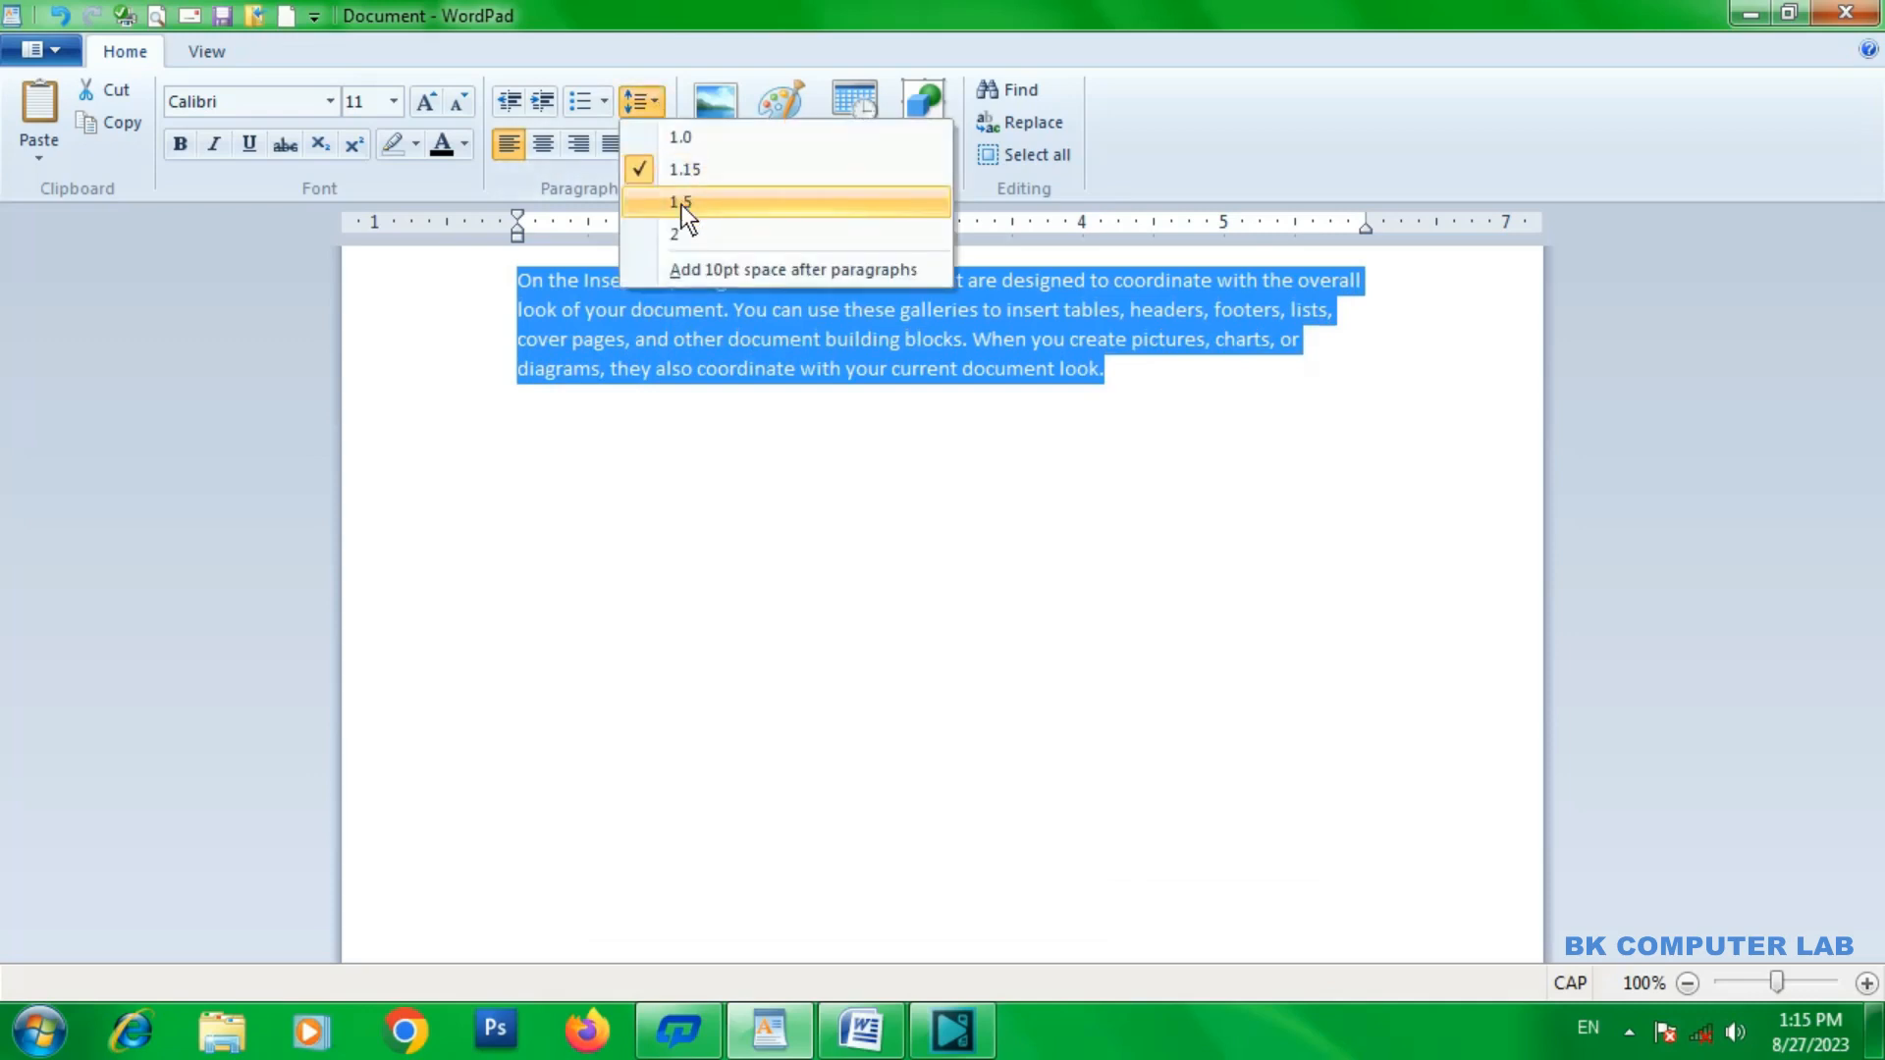
left_click(683, 205)
left_click(655, 107)
left_click(683, 228)
left_click(661, 107)
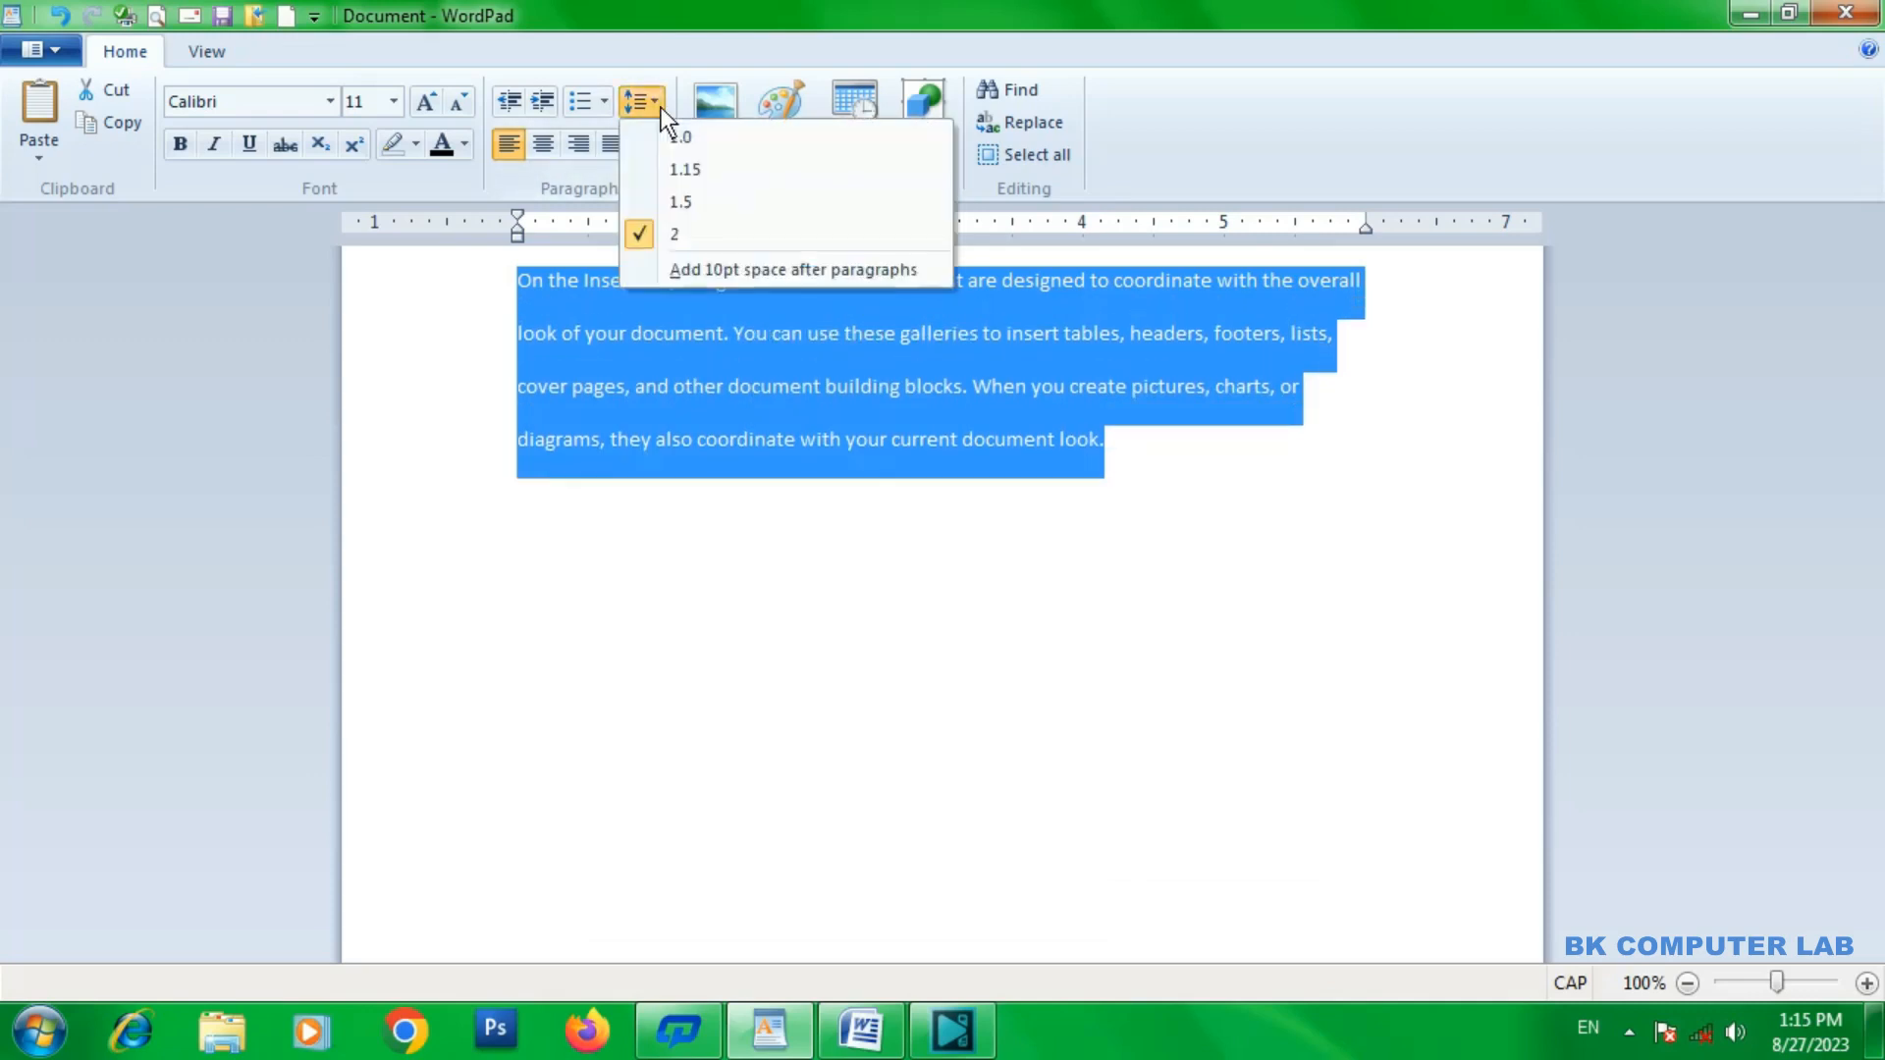
left_click(674, 270)
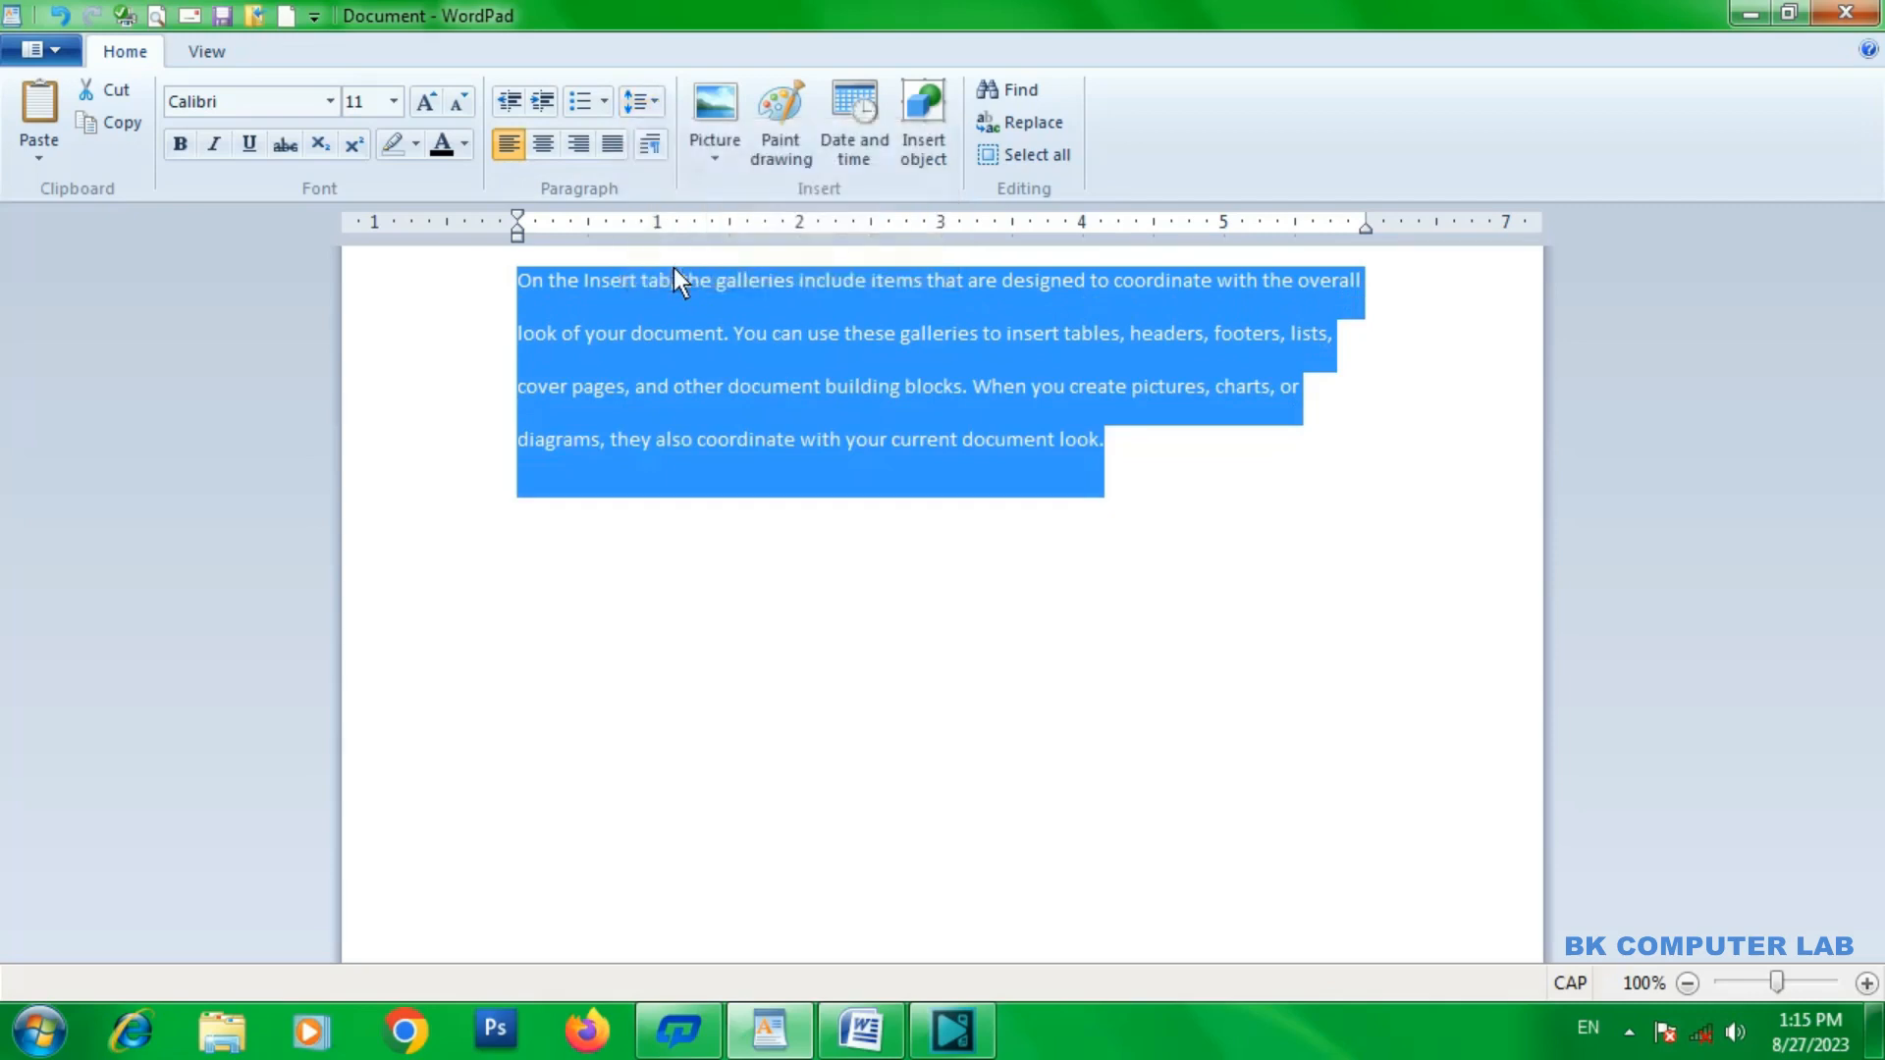
Reduce the selected paragraph's line spacing to 1.5 and on to 1.0.
left_click(662, 106)
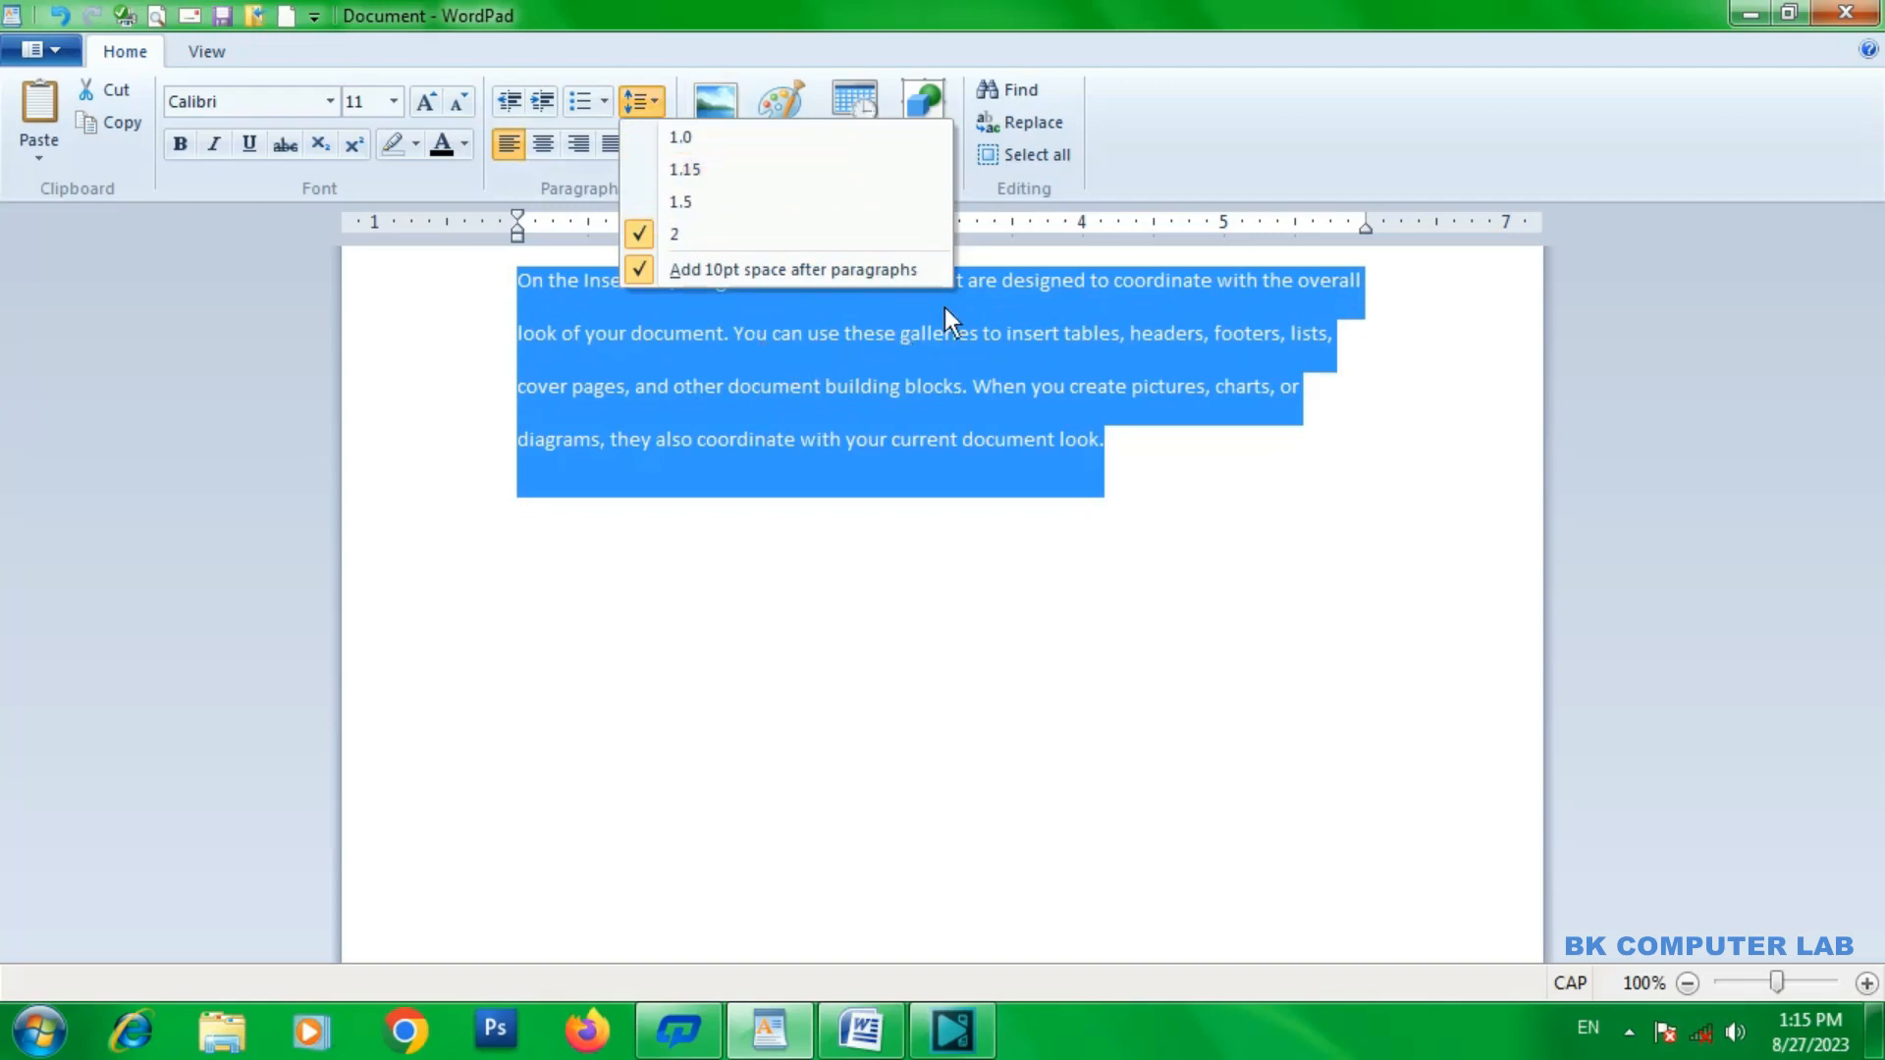
left_click(725, 196)
left_click(663, 101)
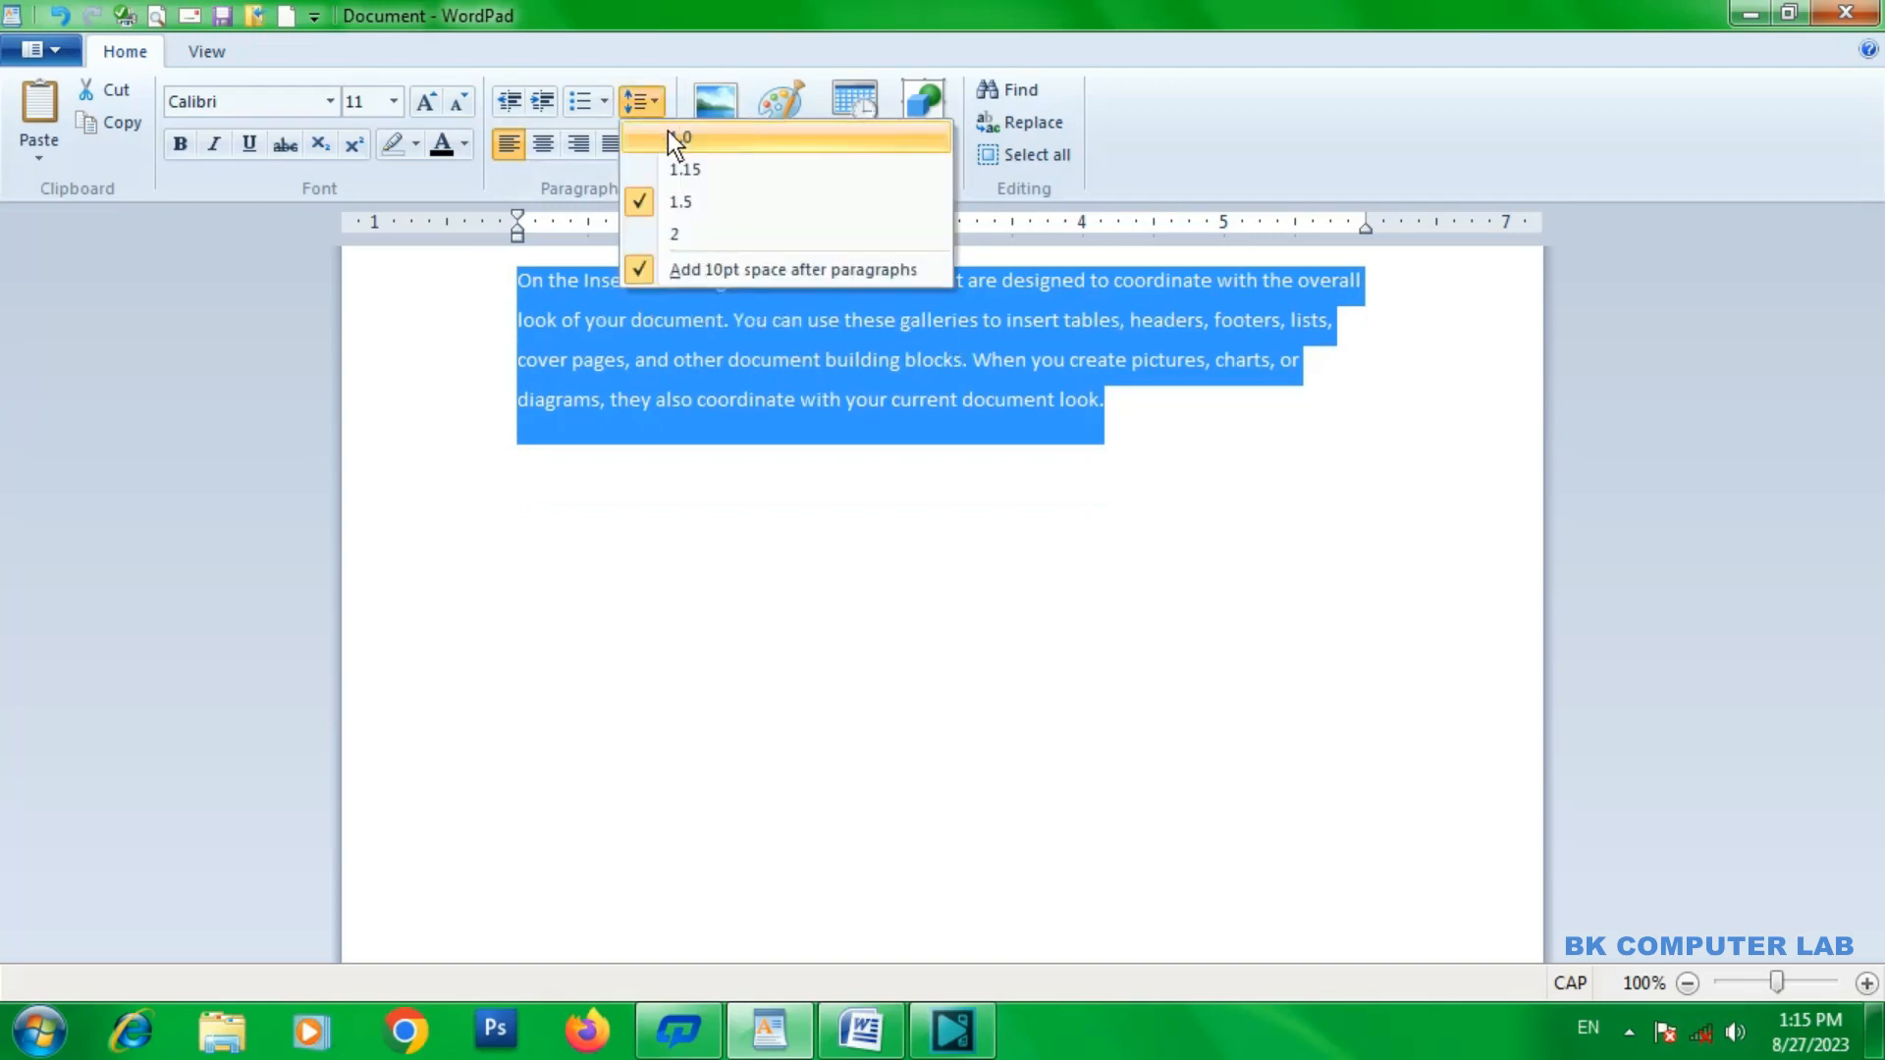
left_click(673, 137)
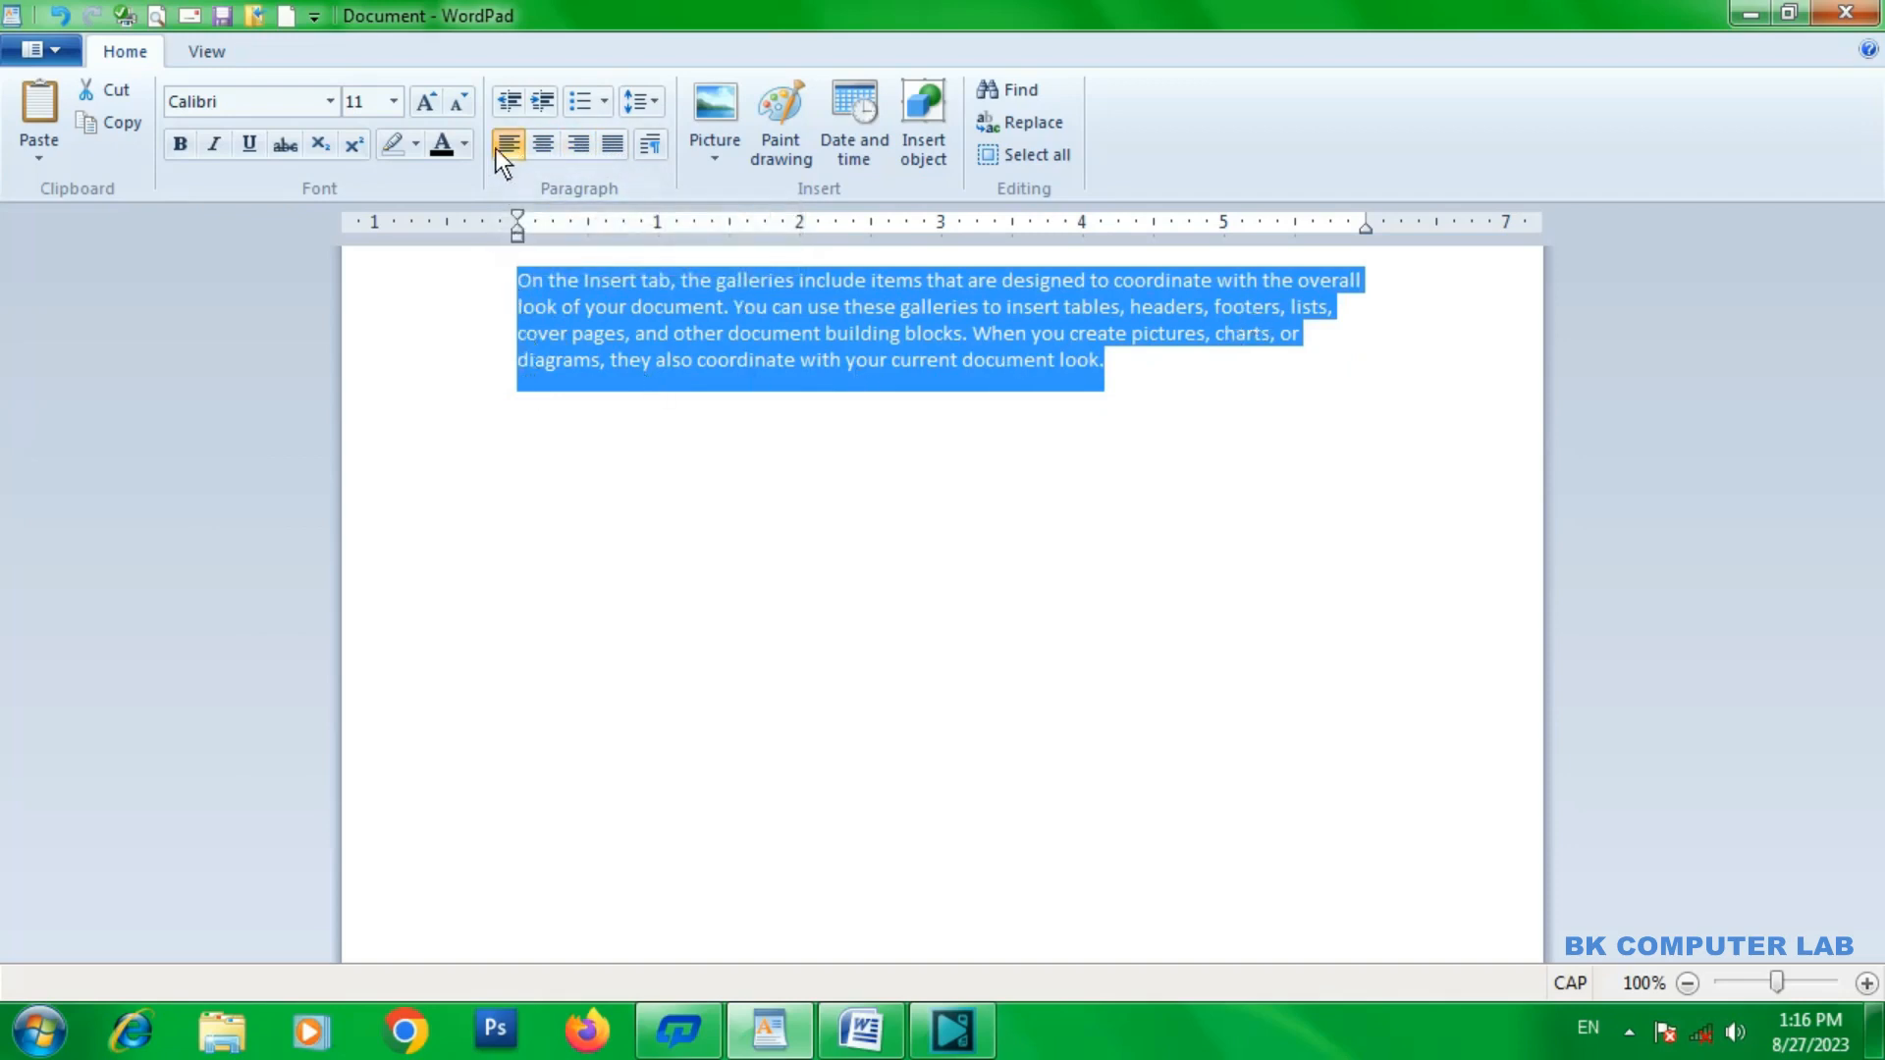
Try right, centered and justified alignment on the selected paragraph, and return it to left alignment.
left_click(582, 143)
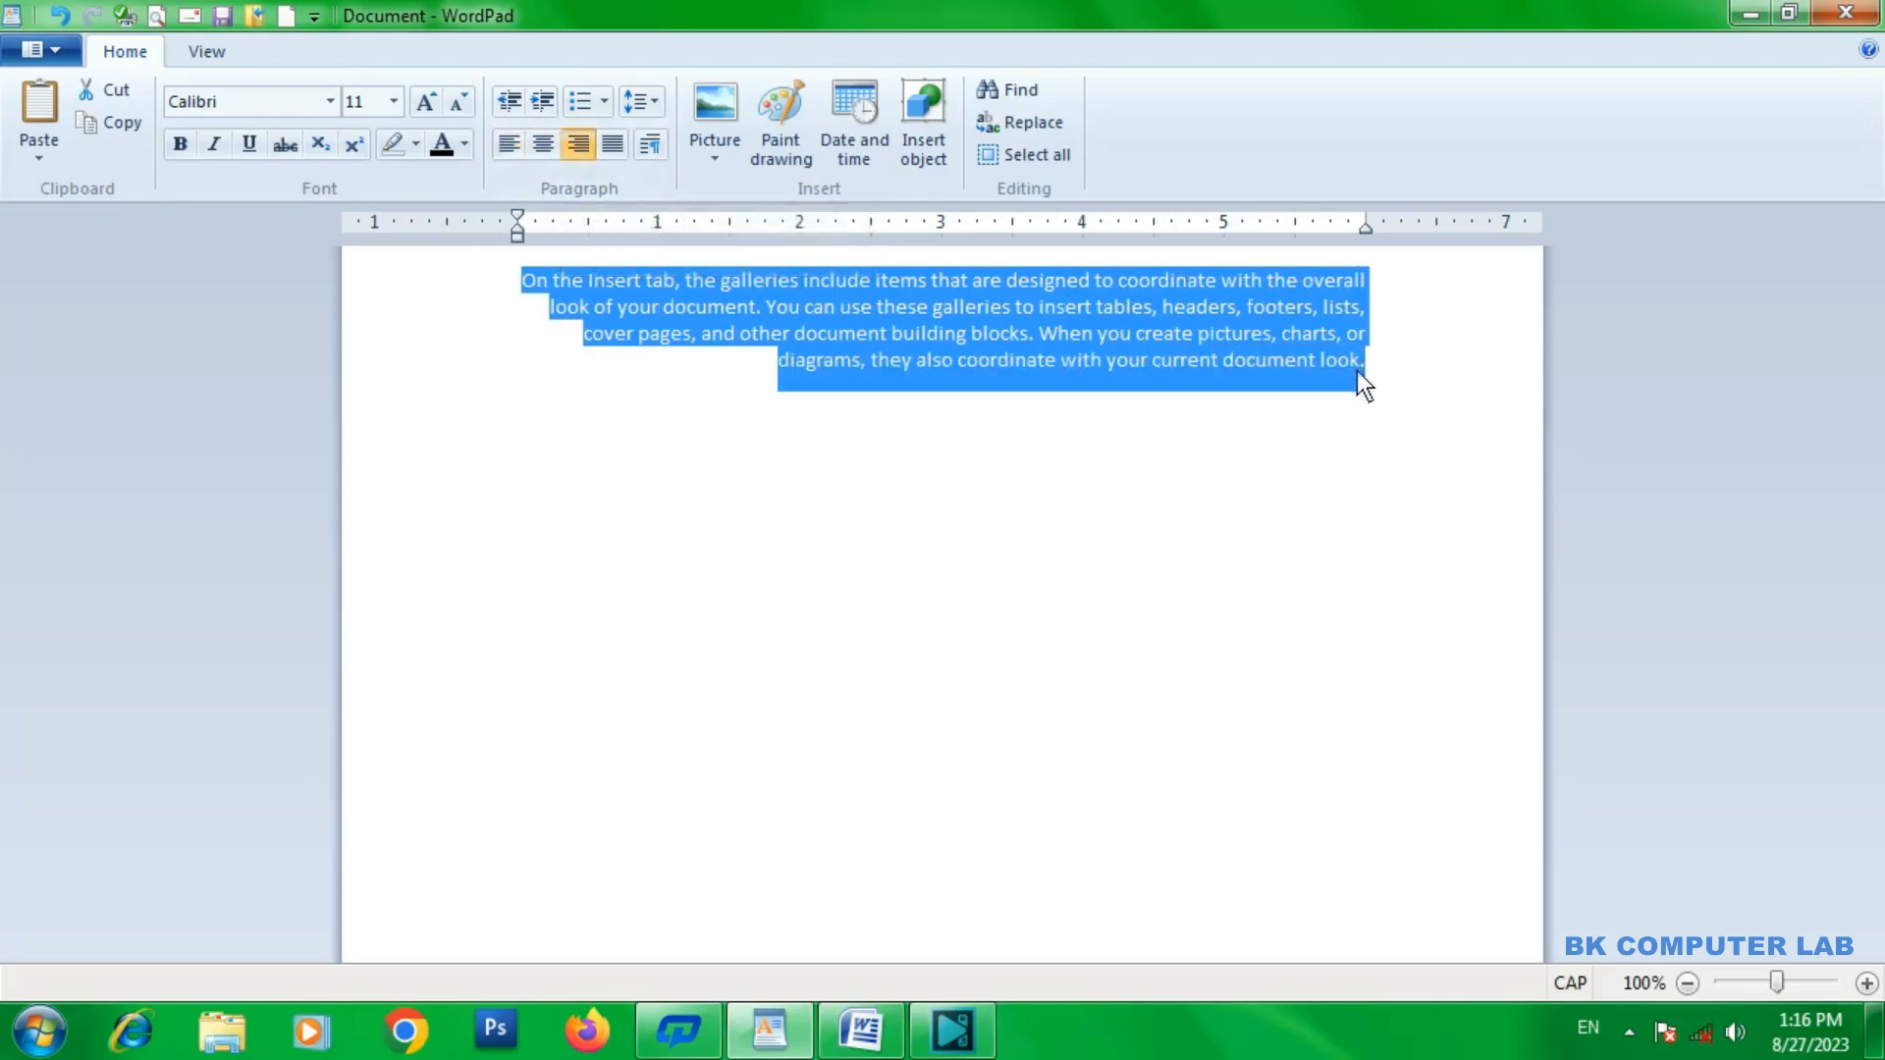
left_click(543, 146)
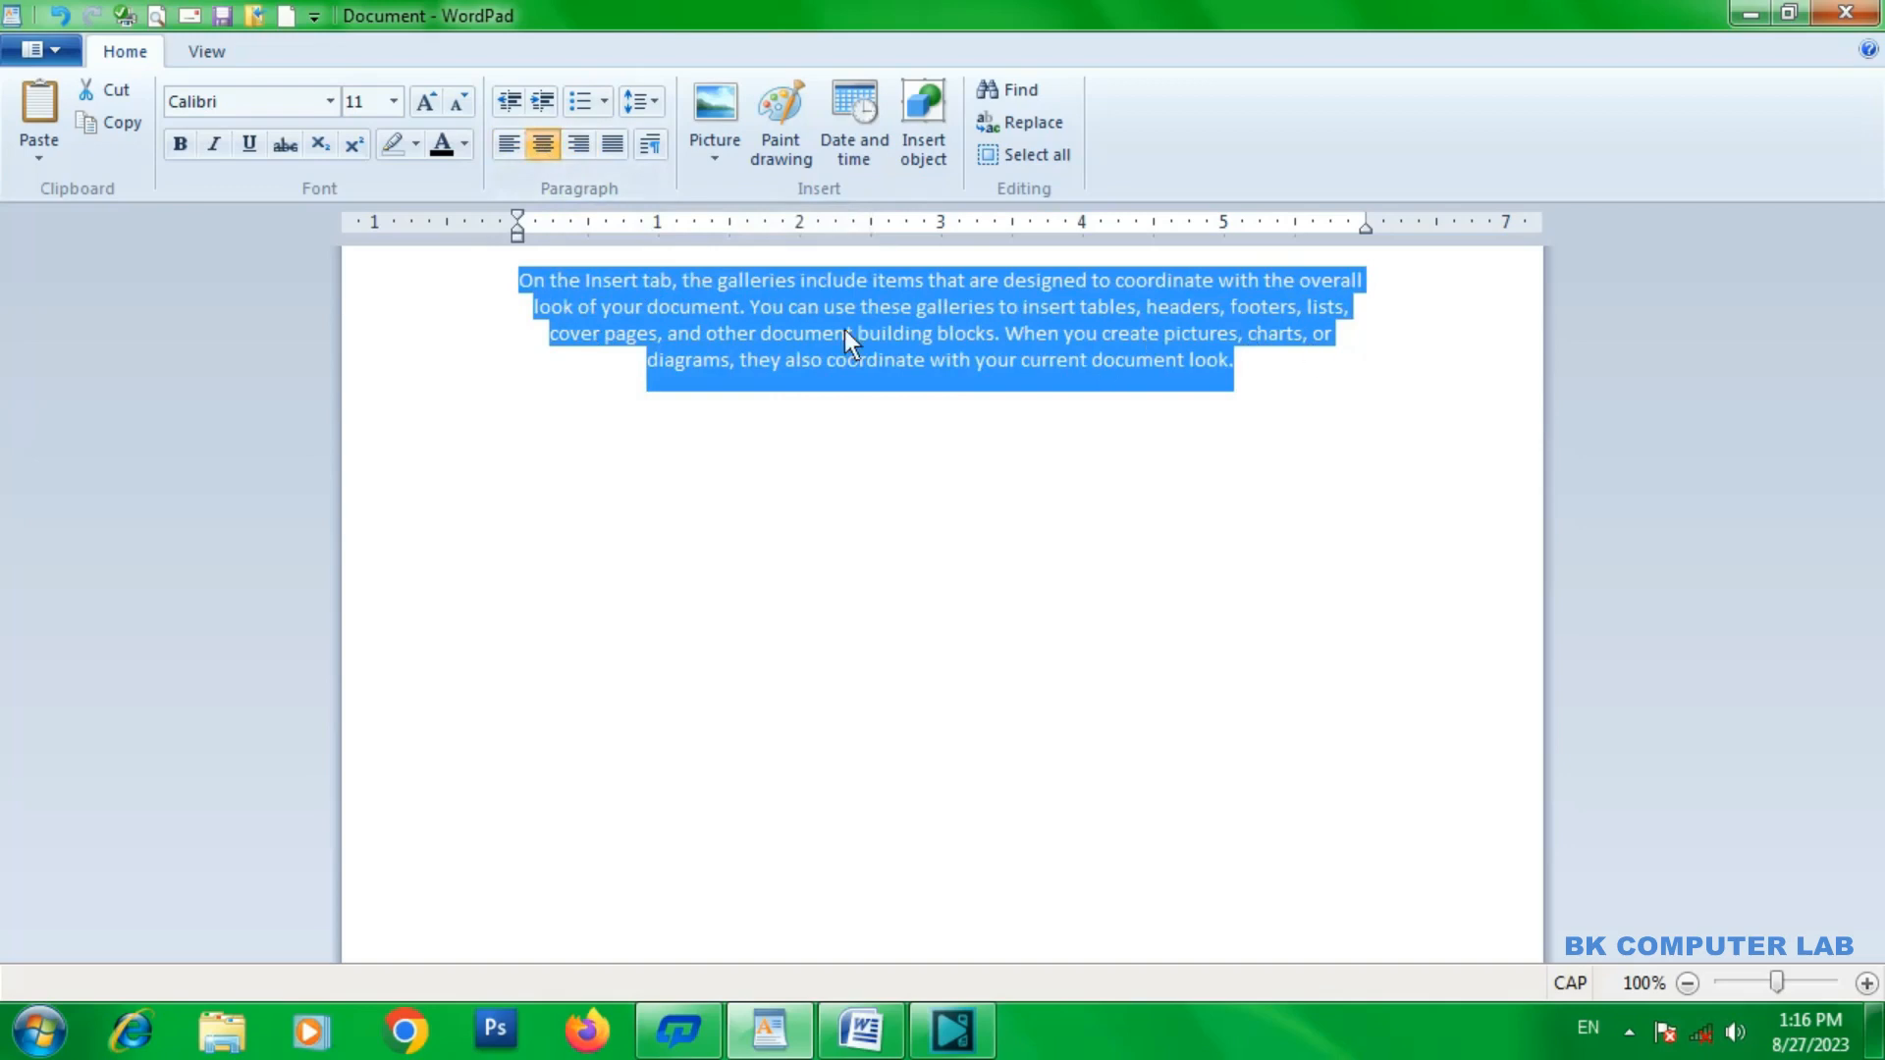
left_click(613, 147)
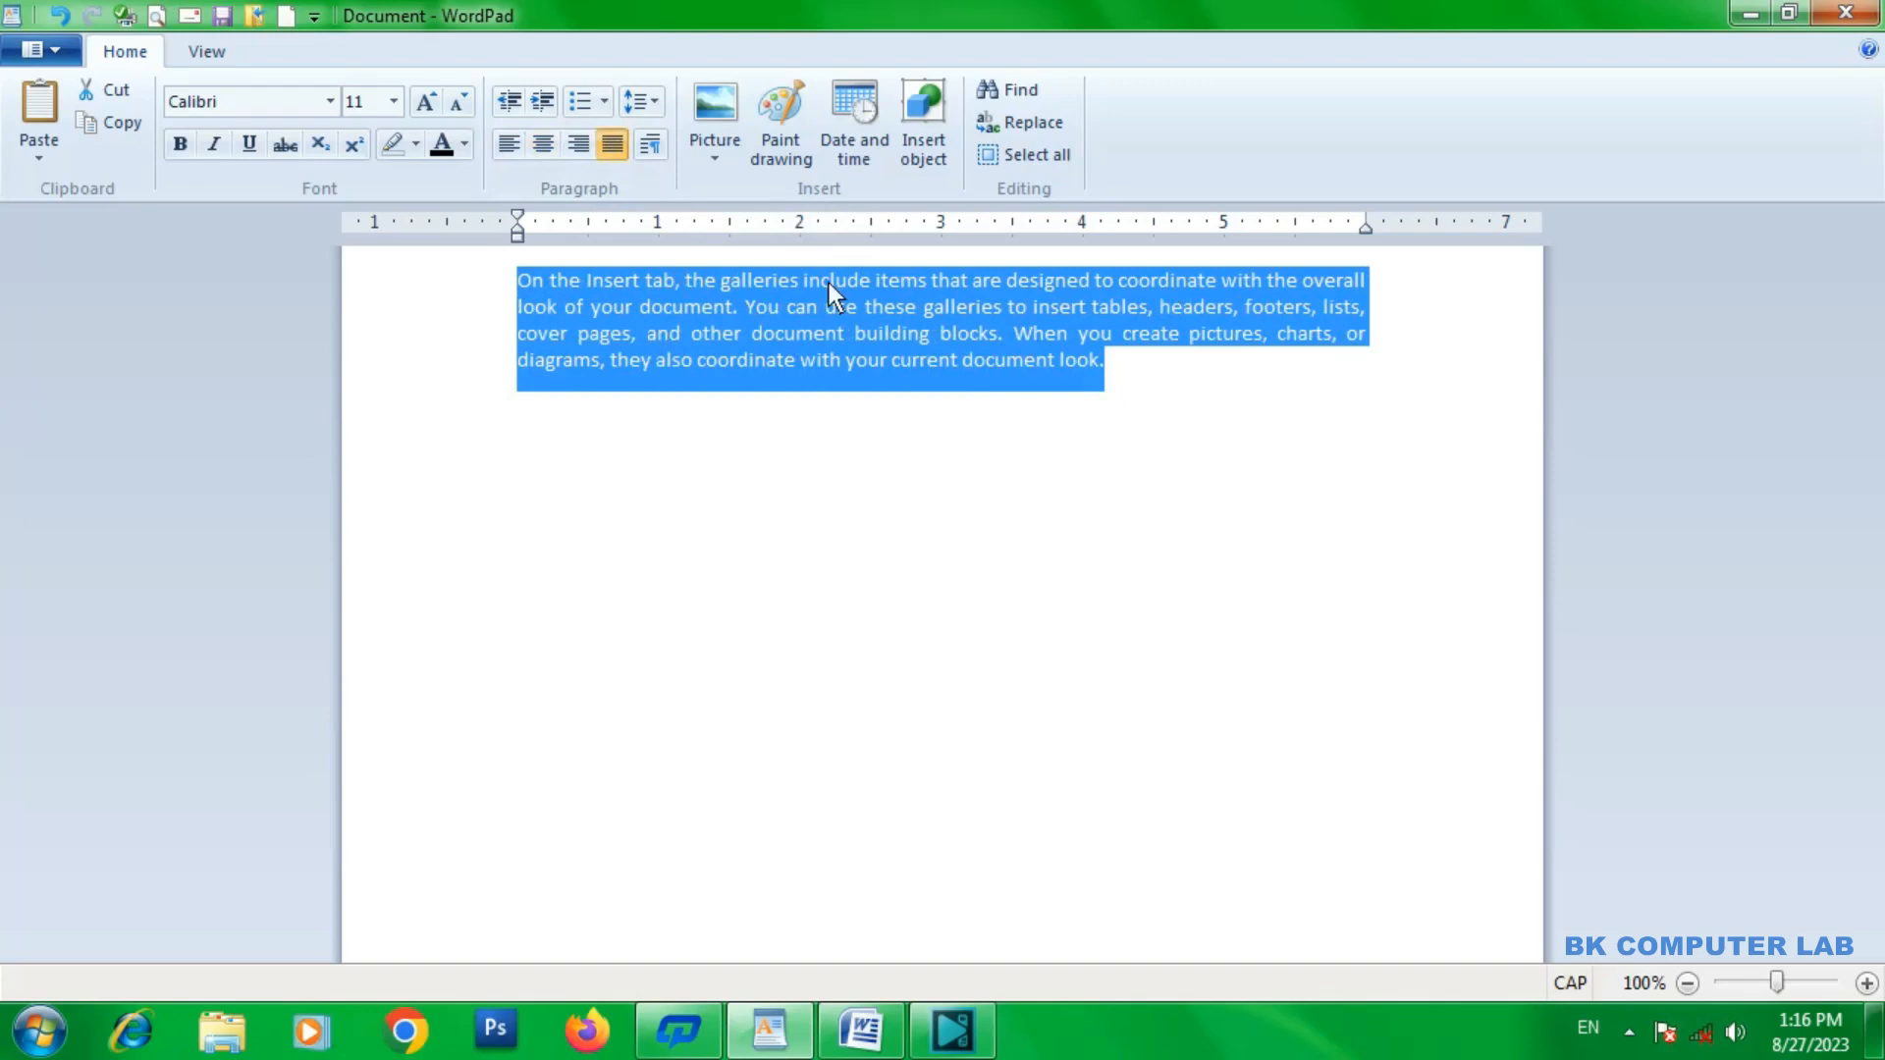
left_click(509, 146)
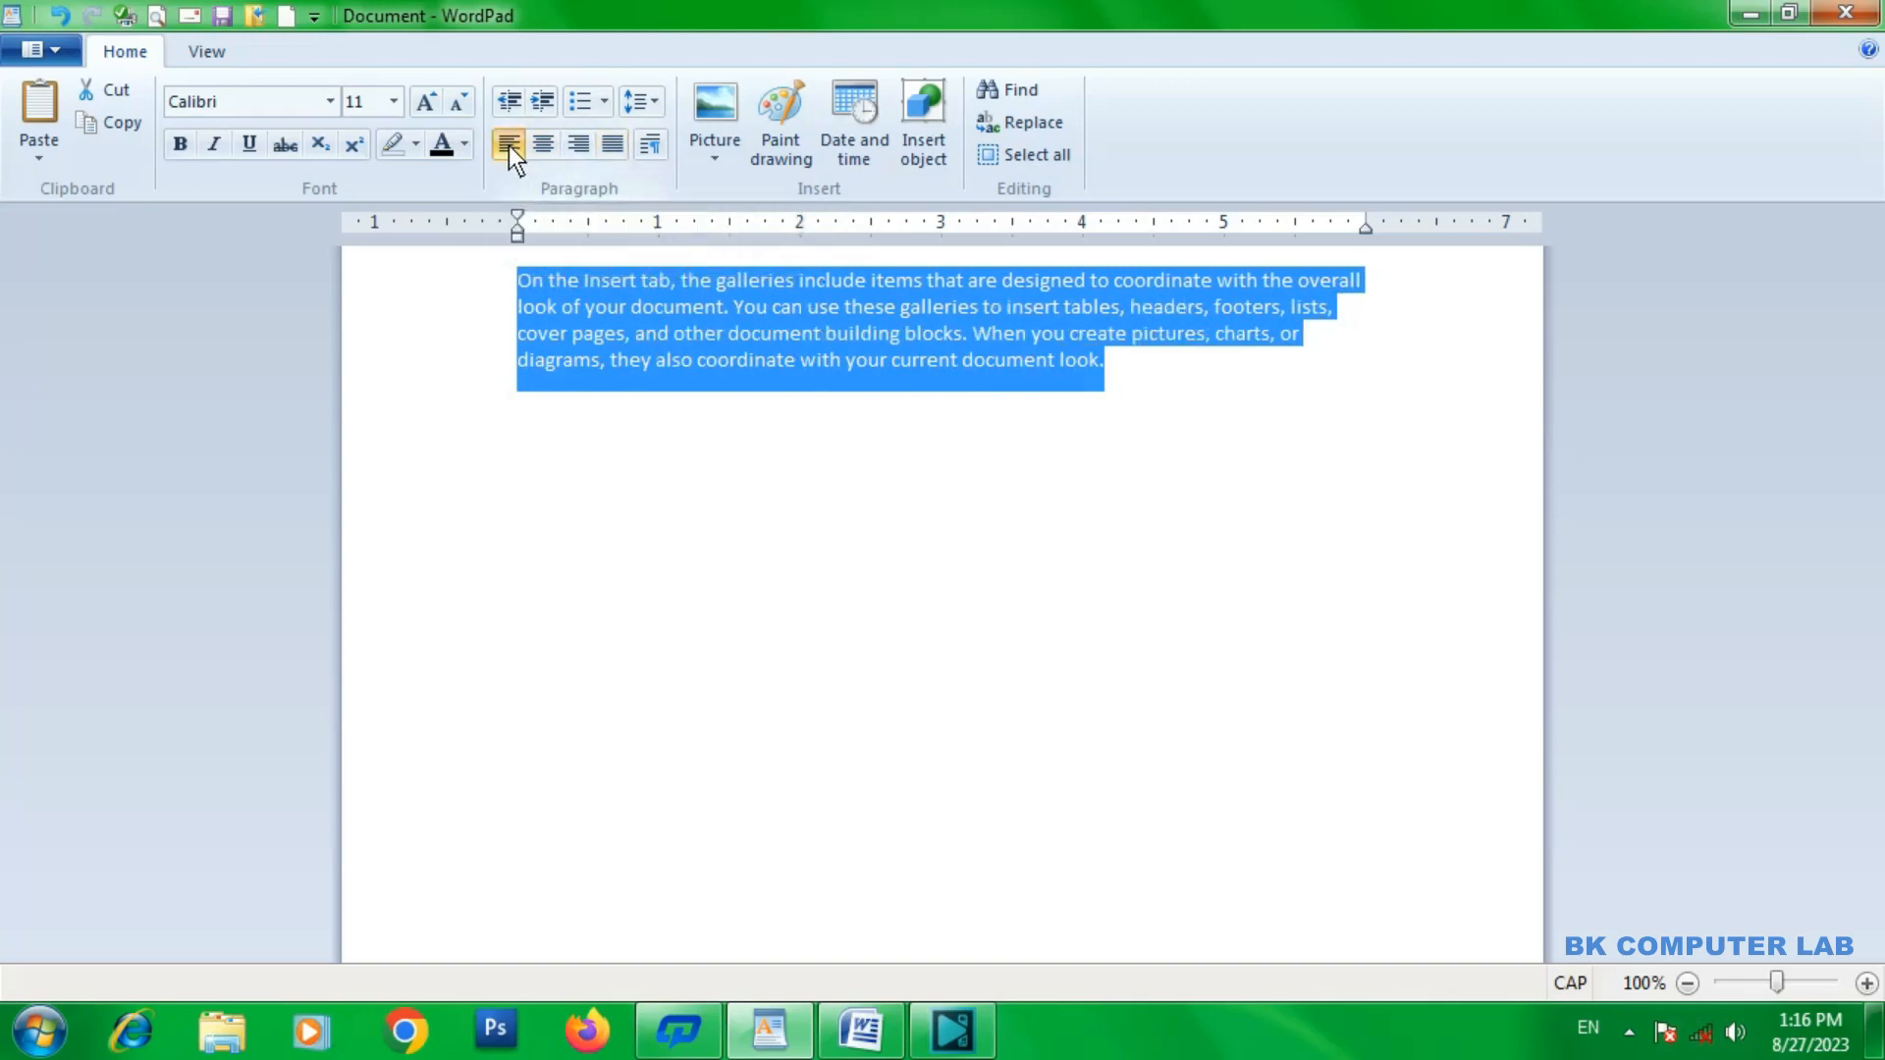
Switch the selected paragraph through centered and right alignment to justified.
left_click(542, 150)
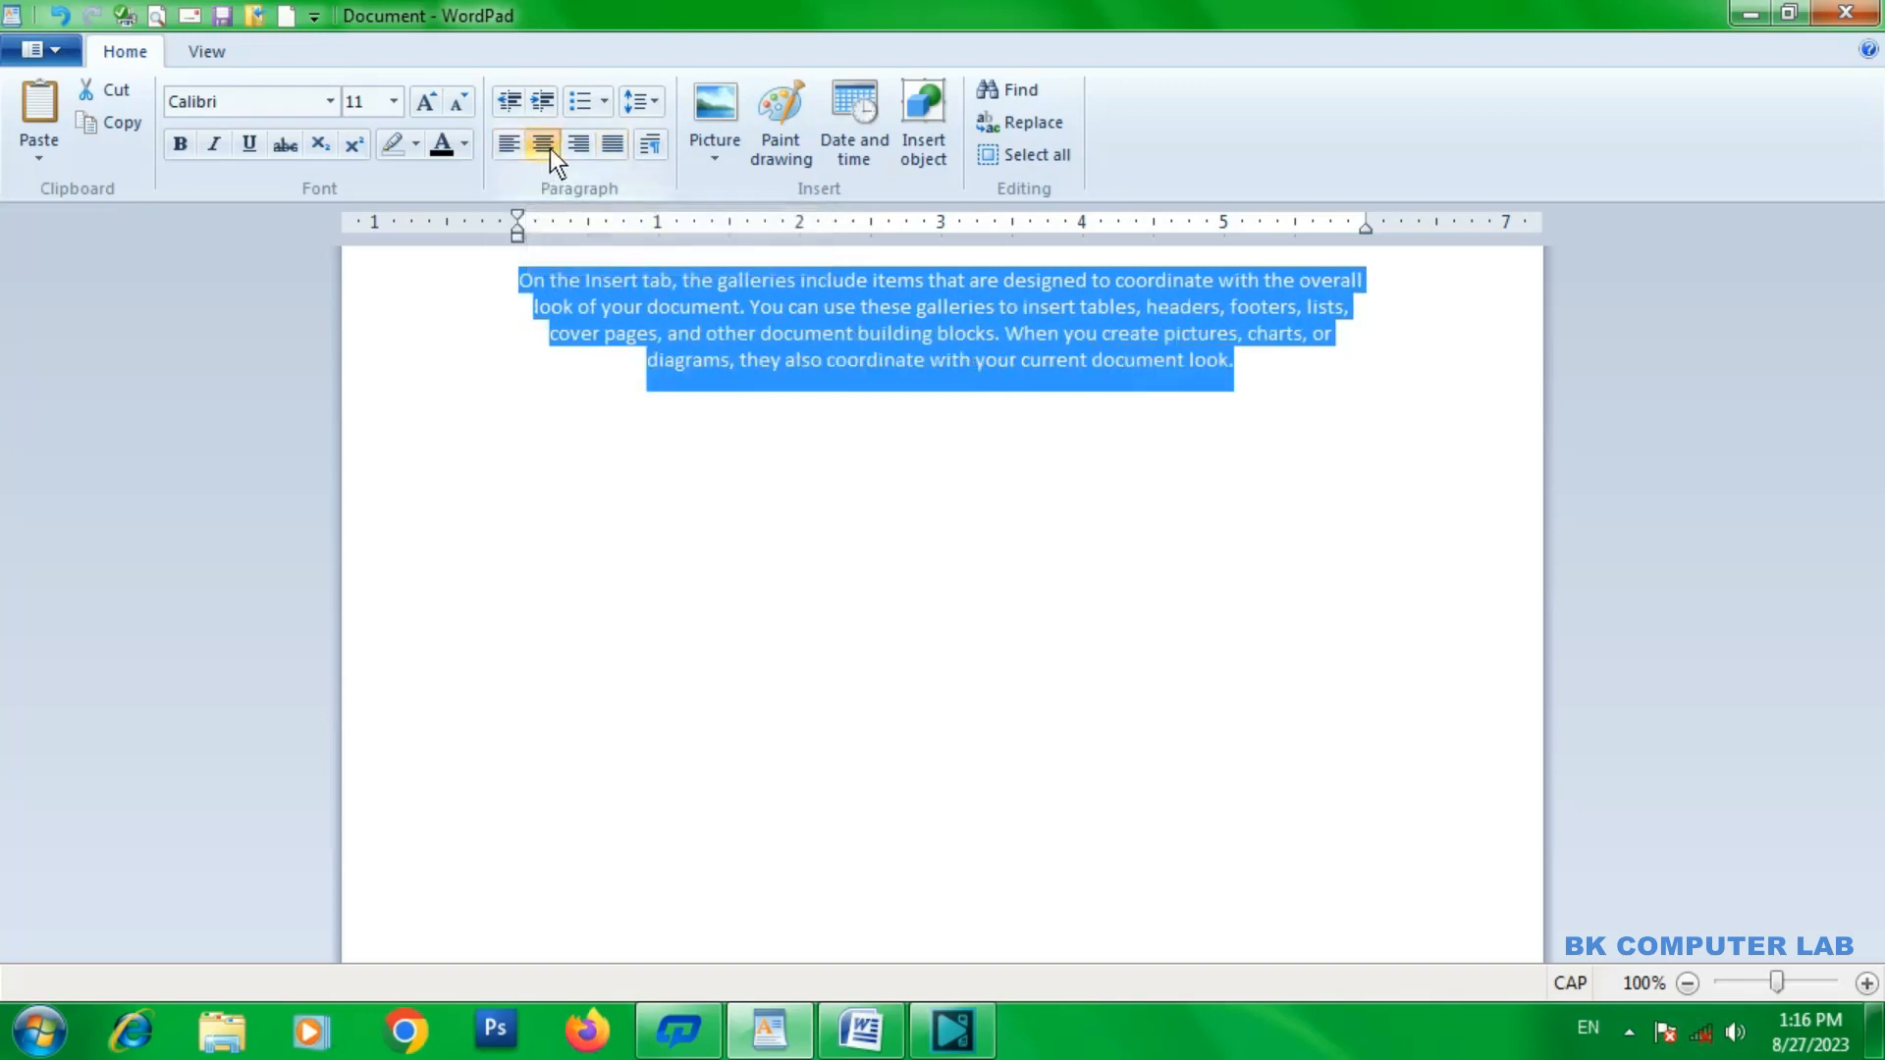
left_click(579, 145)
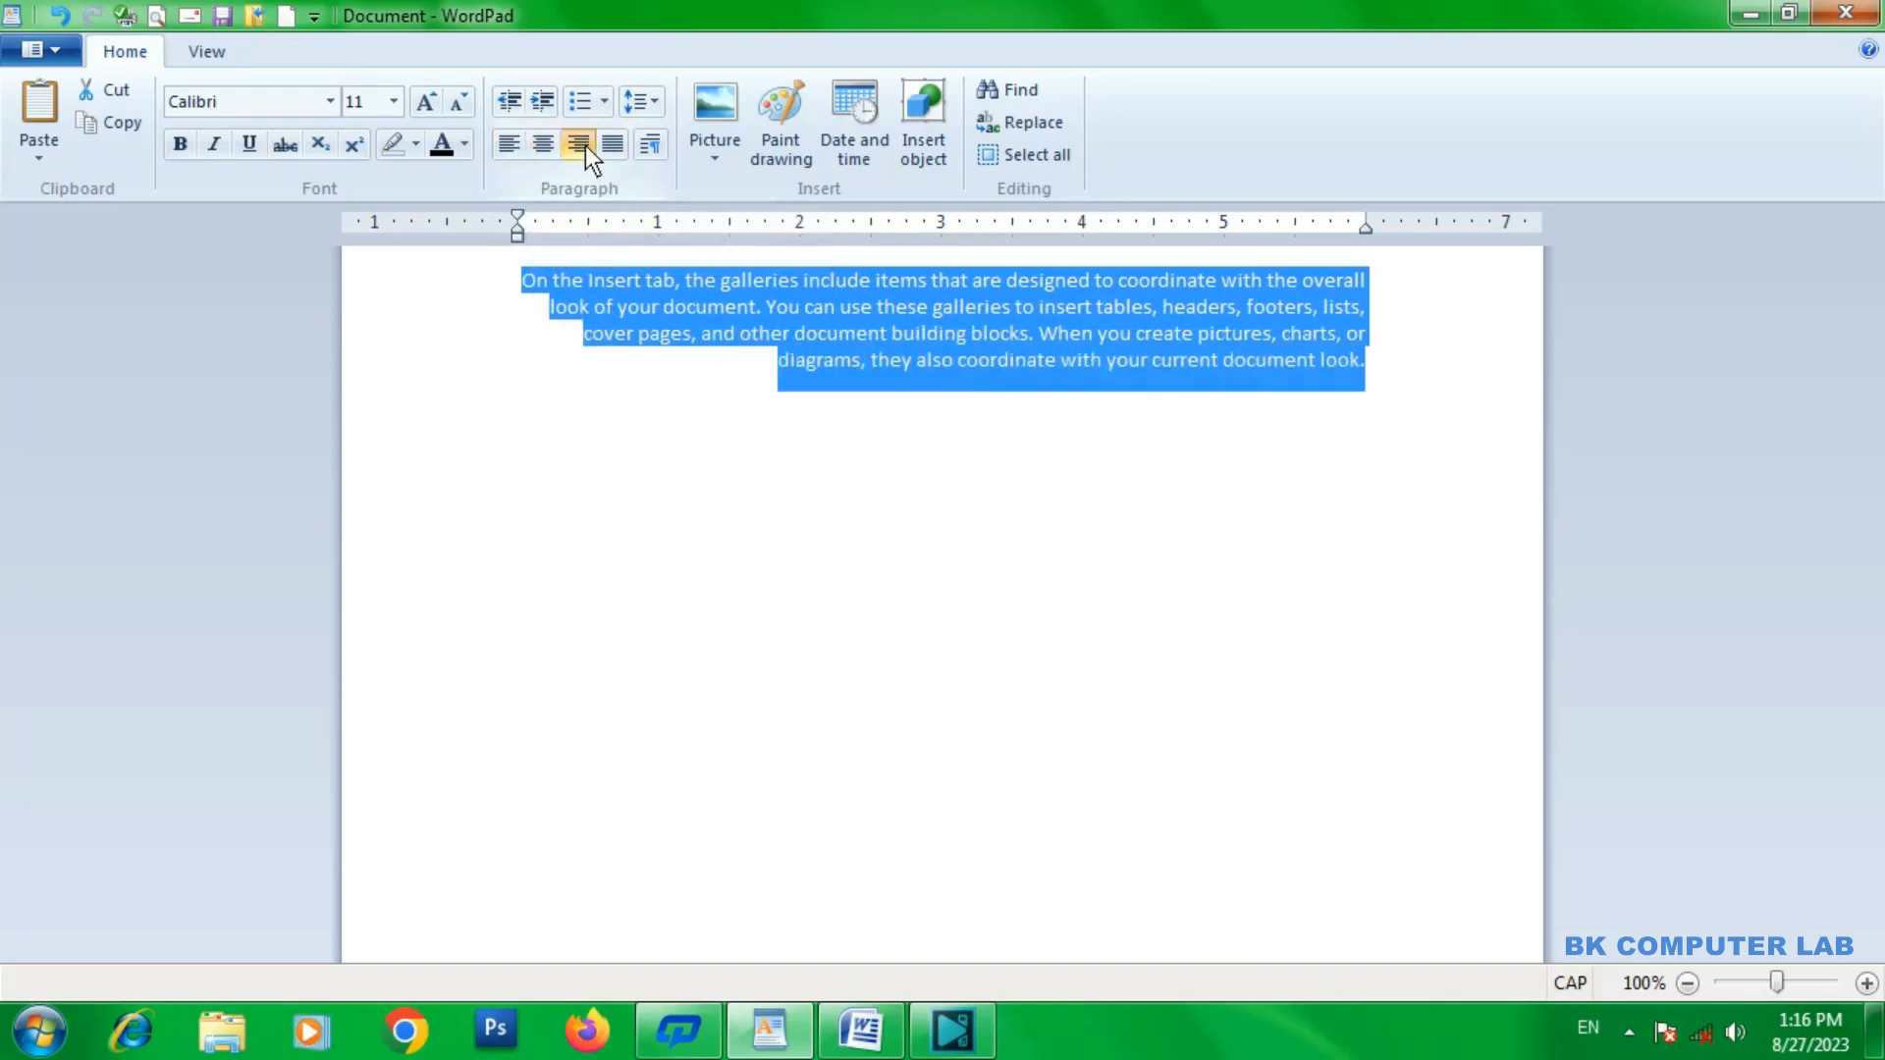
left_click(611, 148)
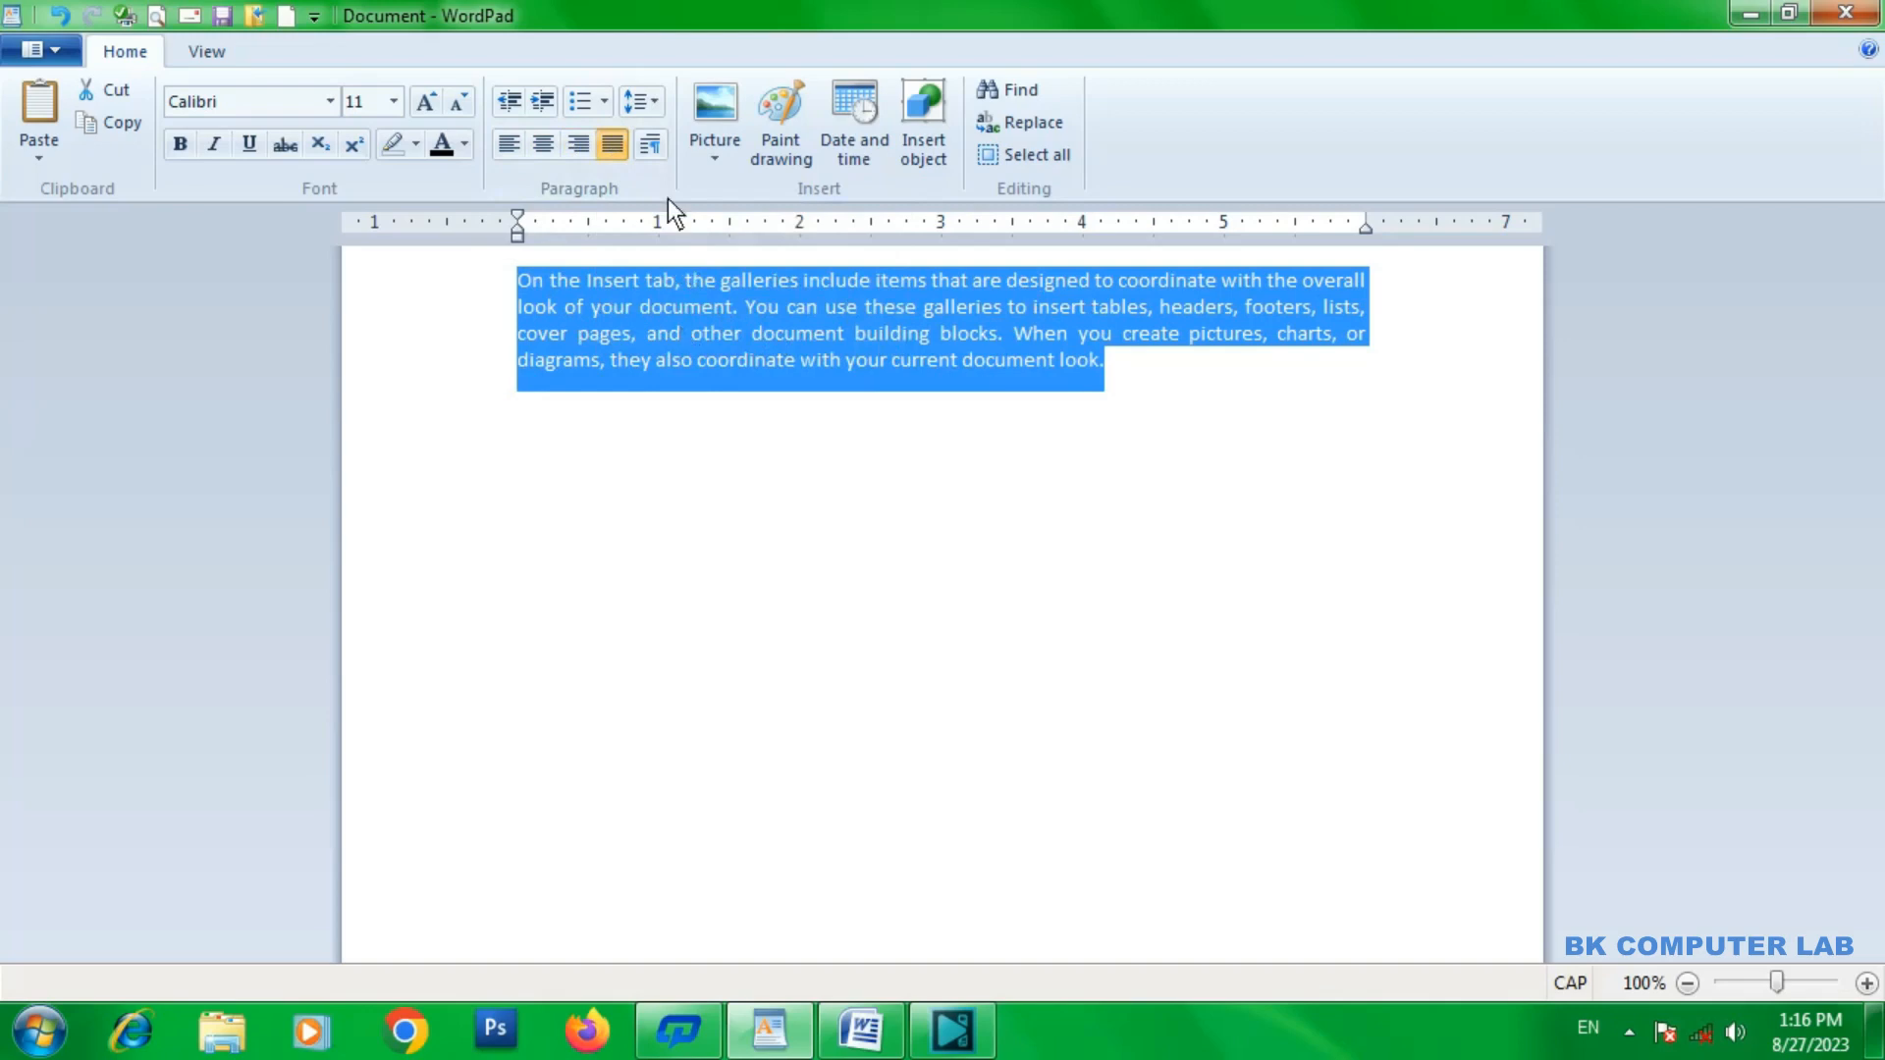
Look over the indentation, spacing and alignment options in the selected text's Paragraph settings and close them without changes.
left_click(654, 143)
left_click_drag(809, 253, 982, 263)
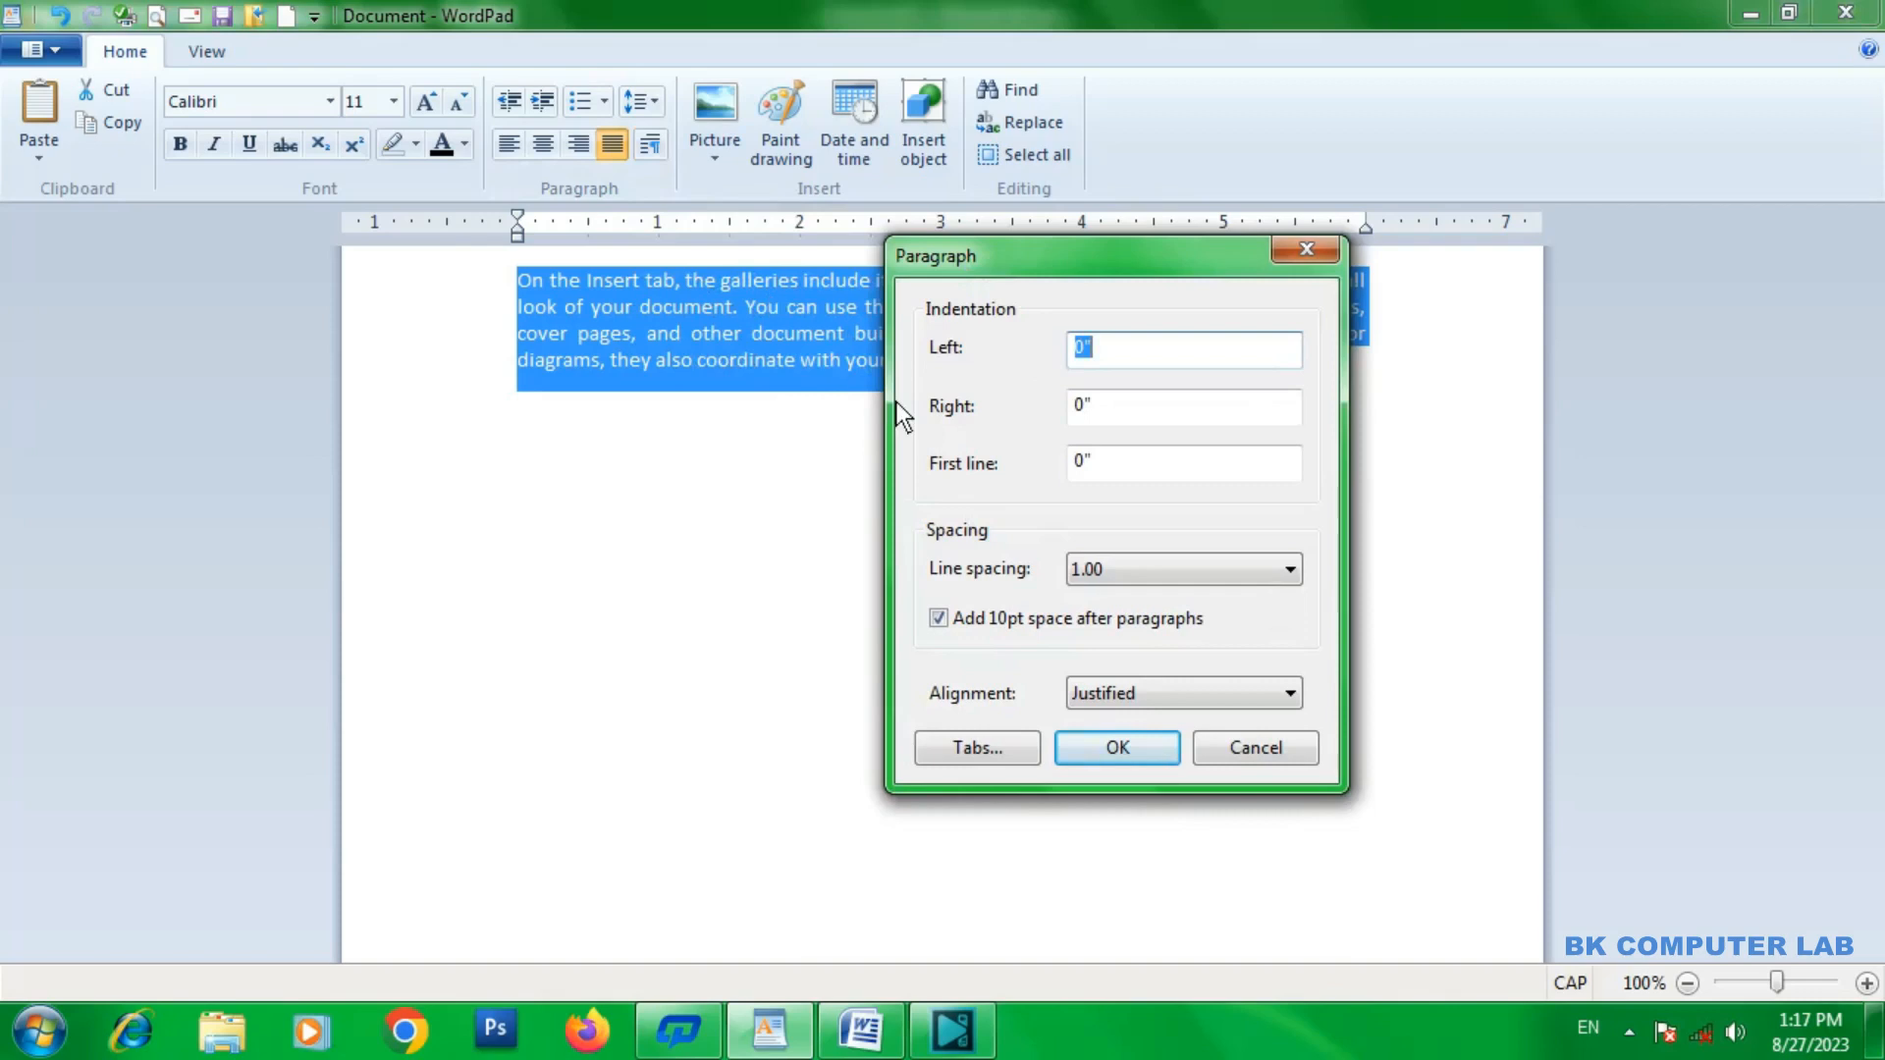
left_click_drag(1043, 272, 1051, 332)
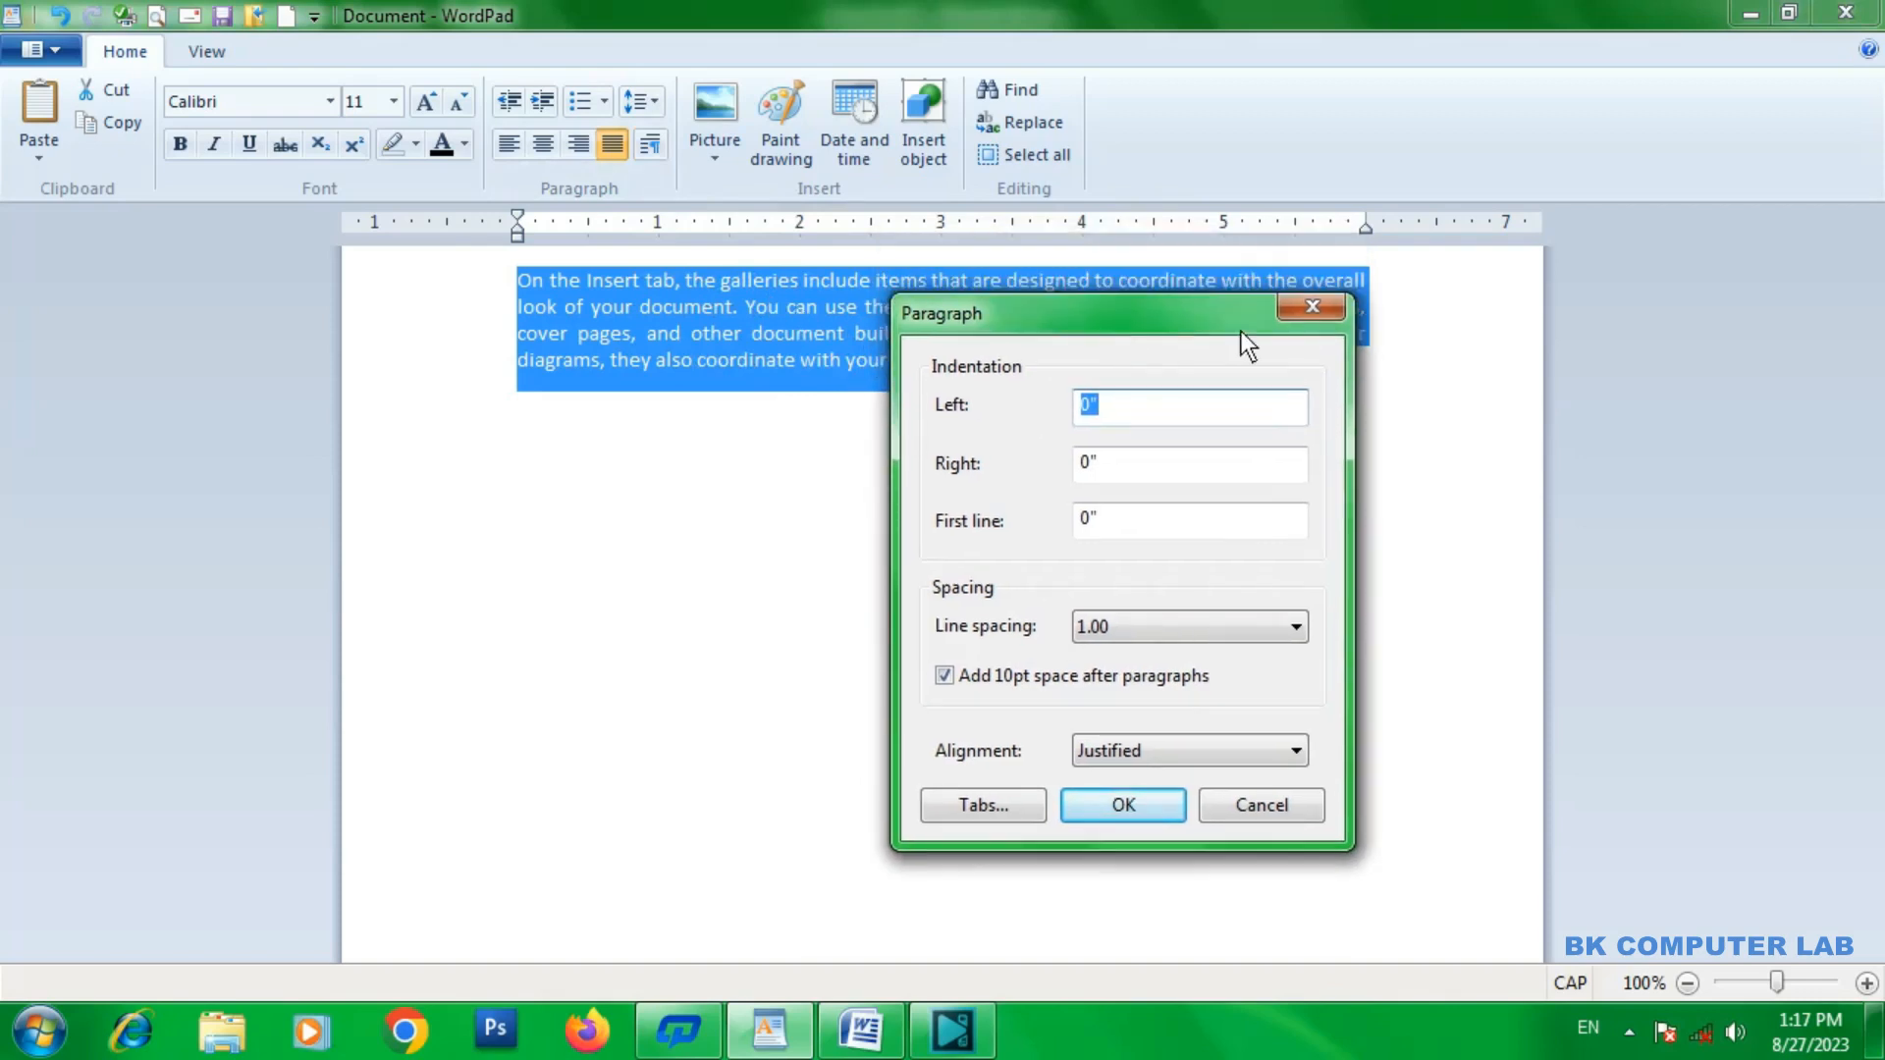
left_click(1297, 306)
With the cursor at the start of the paragraph, try a left indentation of 1 inch and undo it.
left_click(679, 303)
left_click(519, 281)
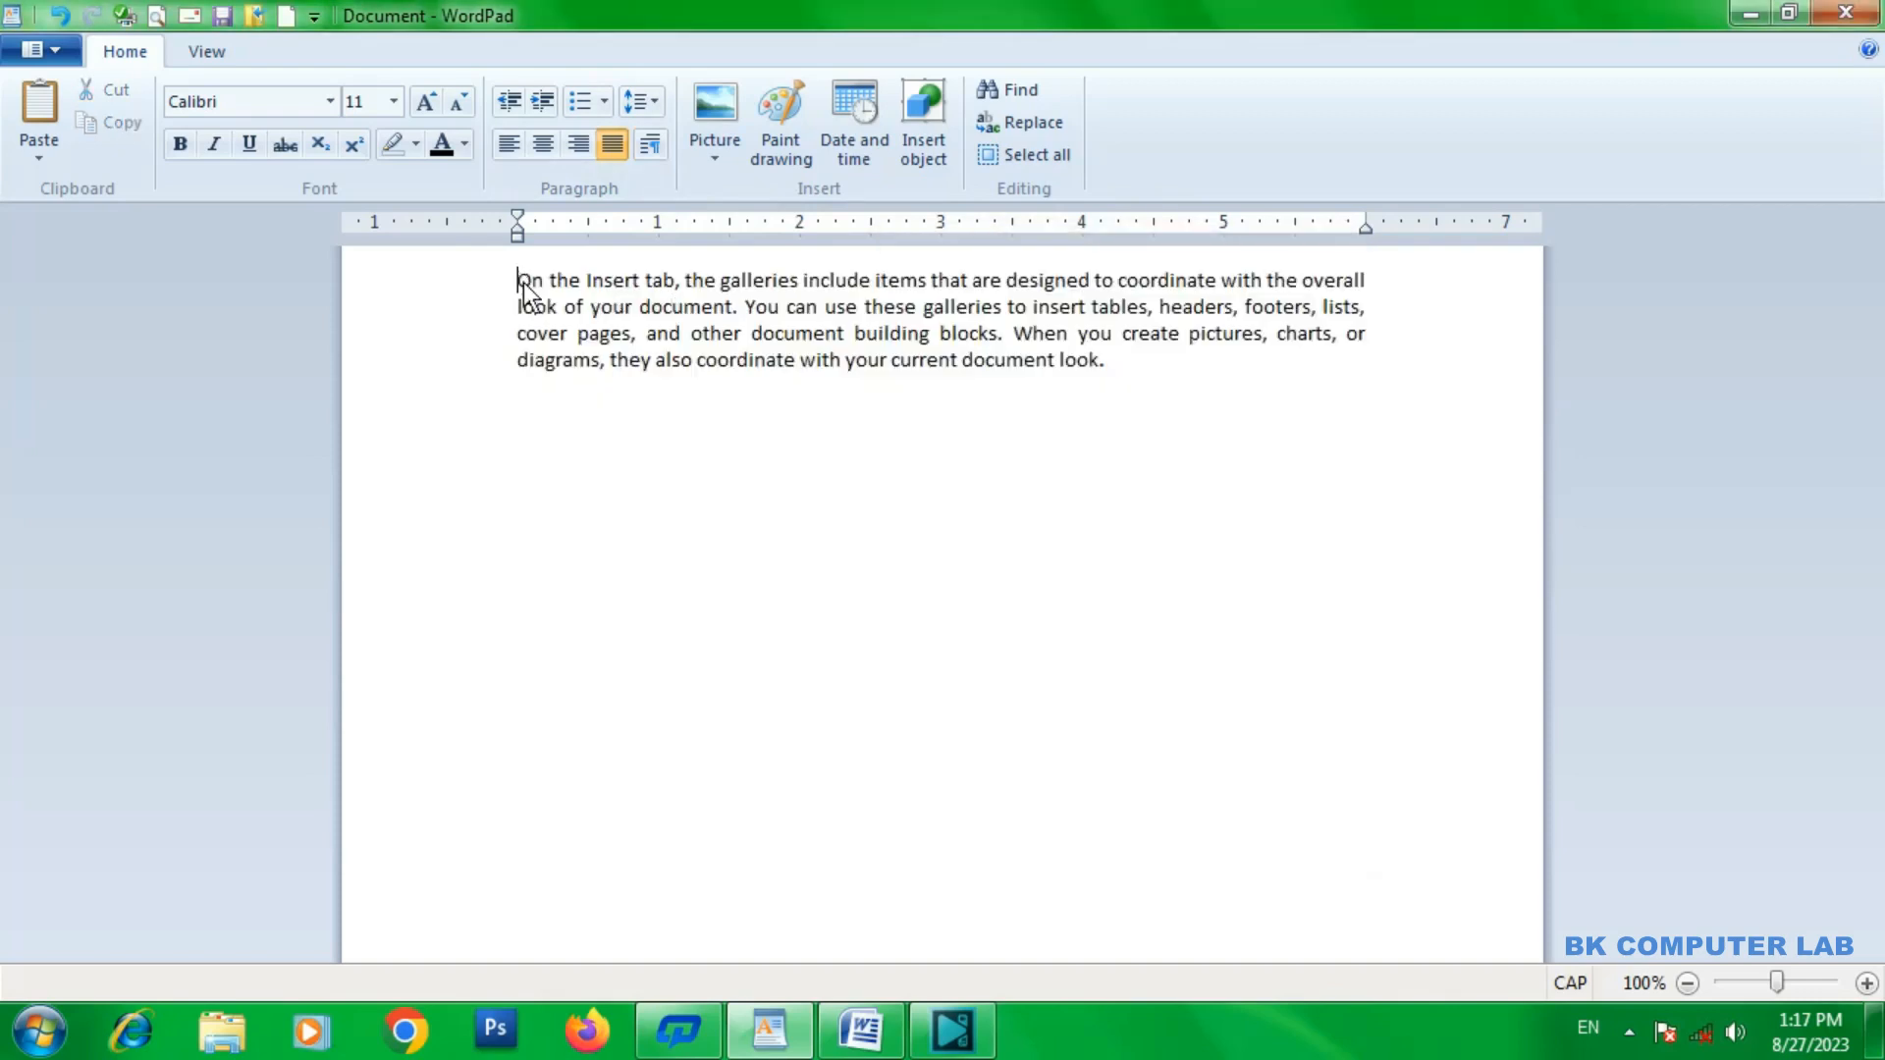
left_click(653, 146)
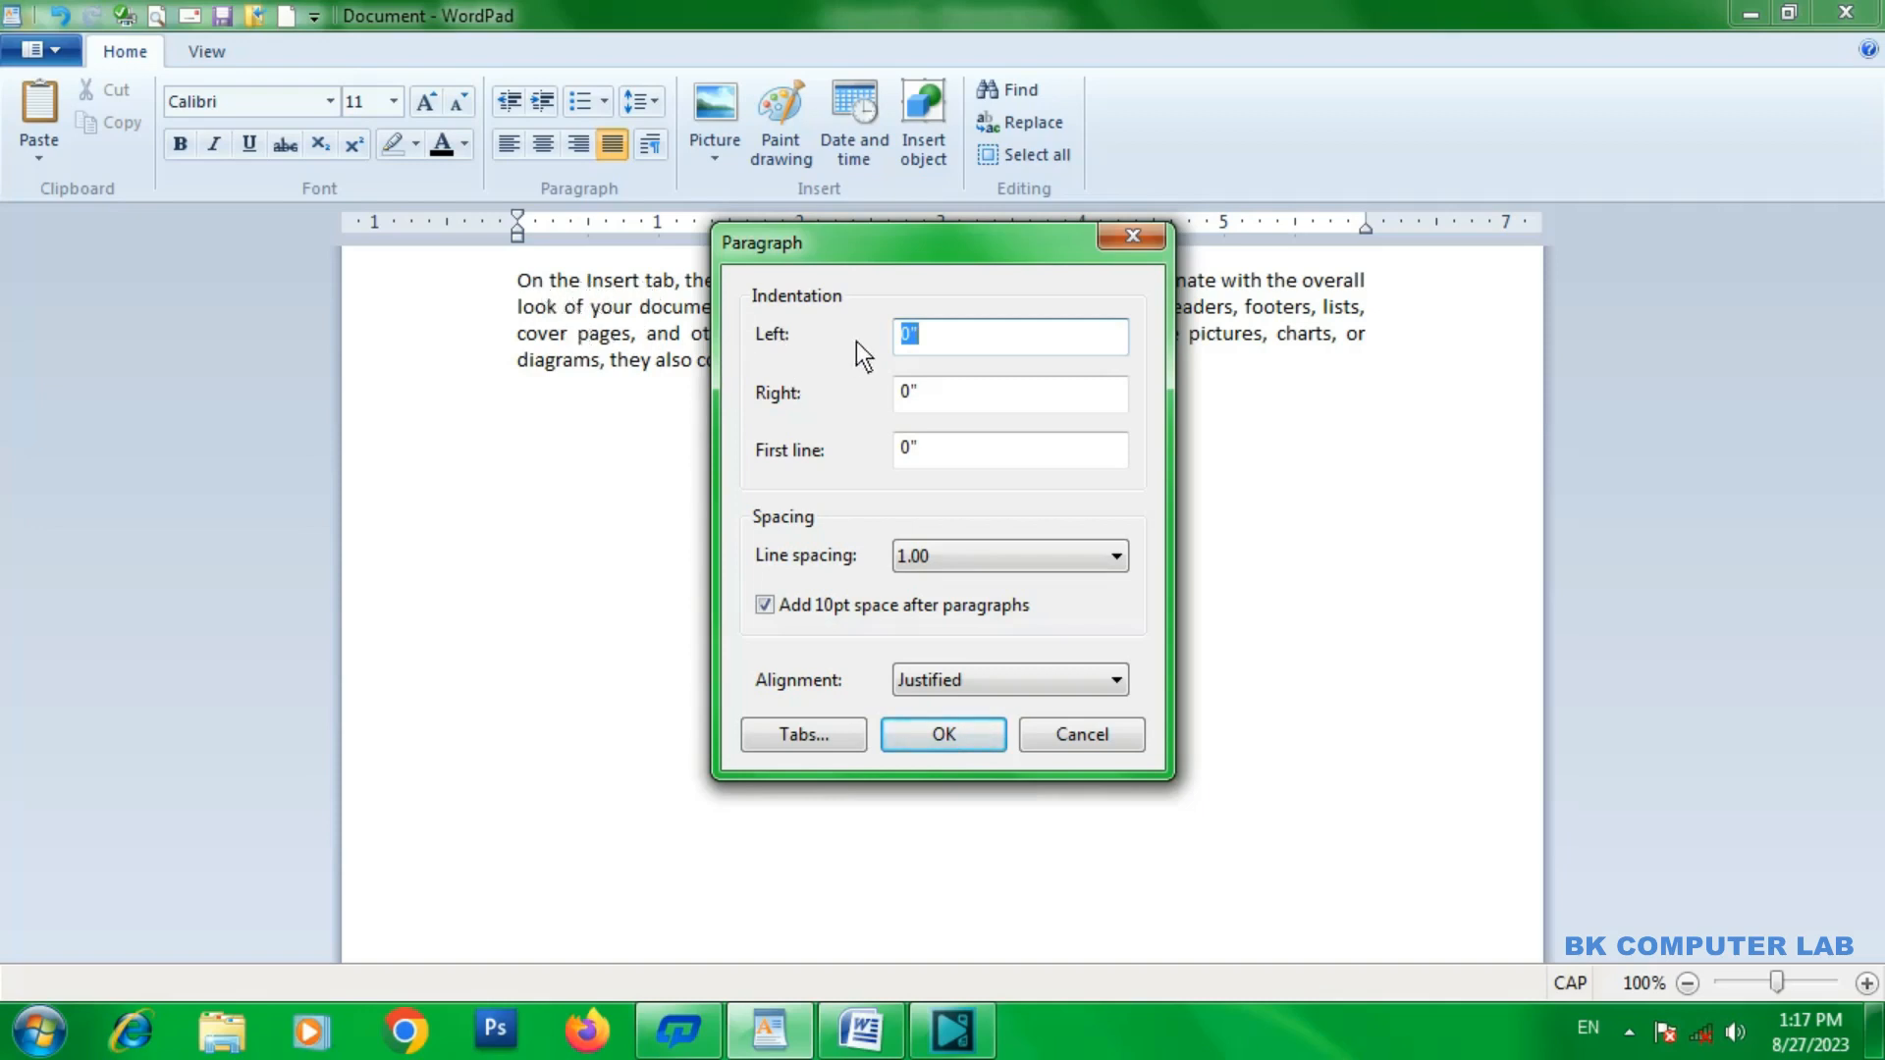
type("1")
left_click_drag(1018, 238, 1098, 243)
left_click(1022, 737)
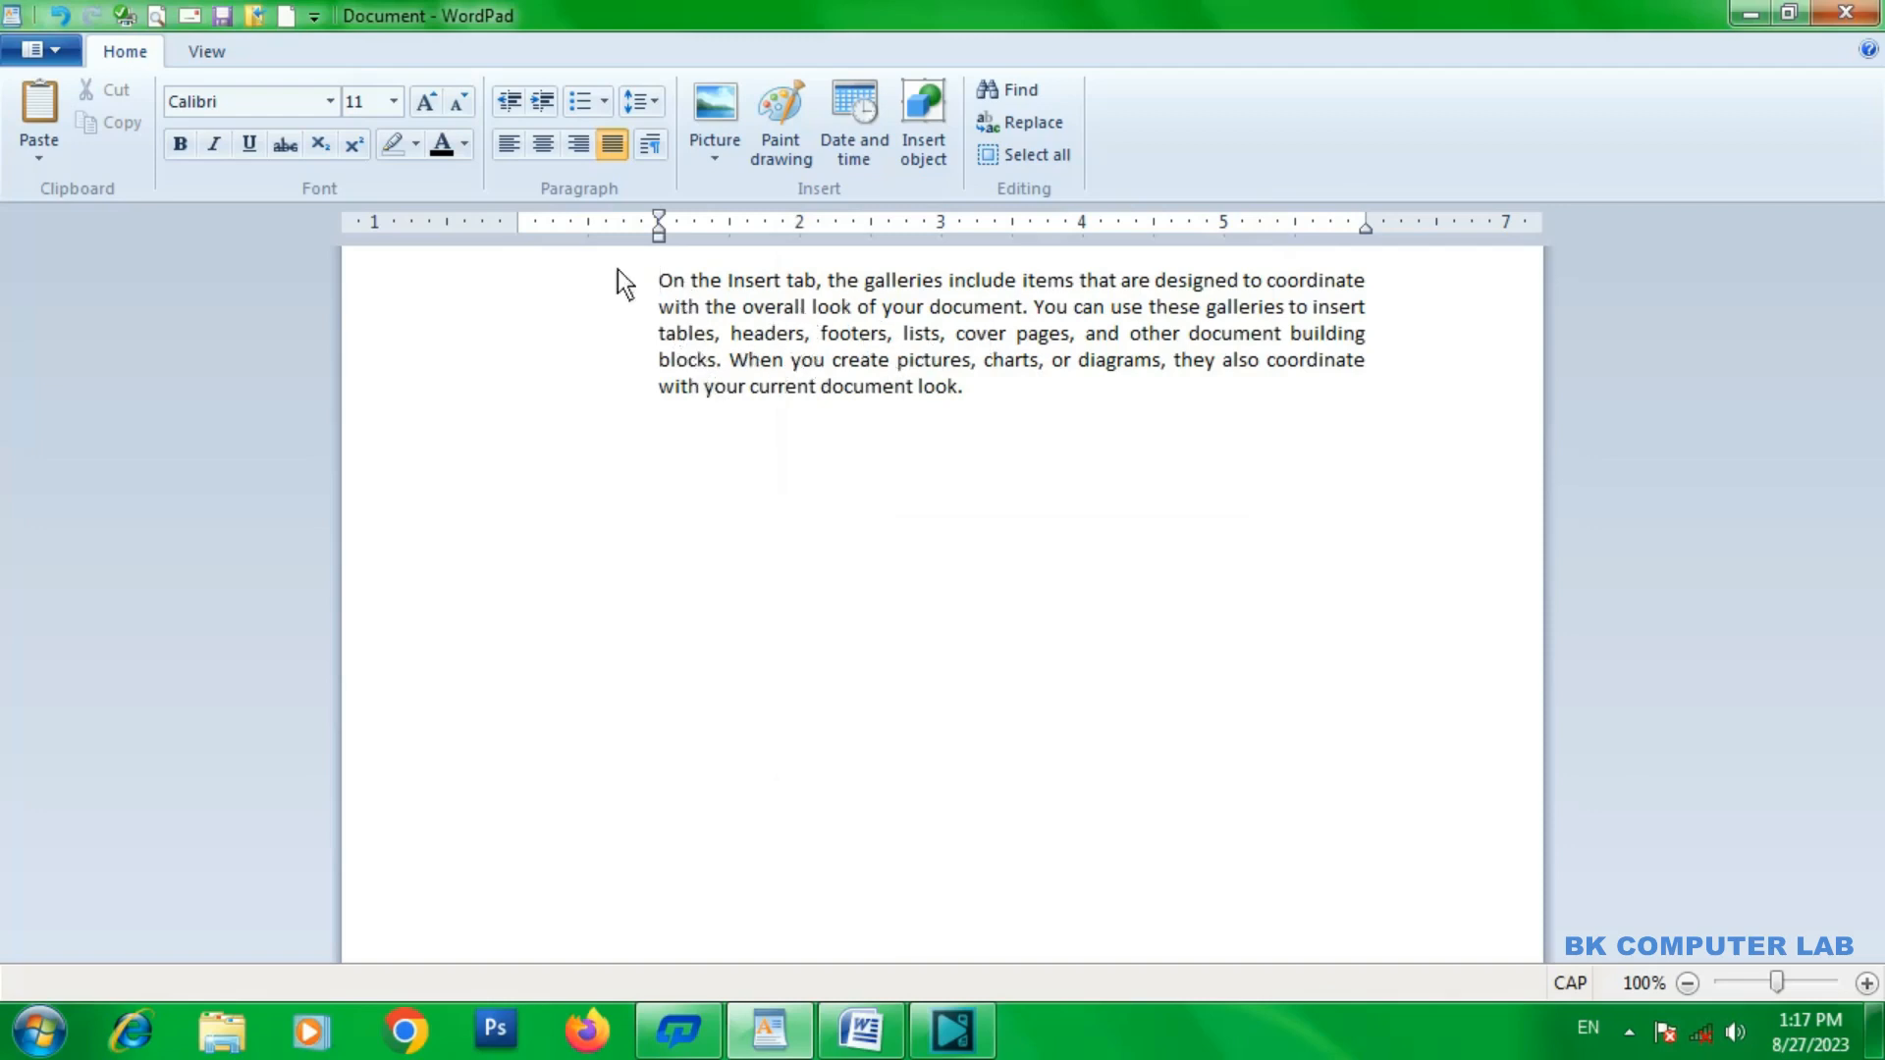
key("ctrl+z")
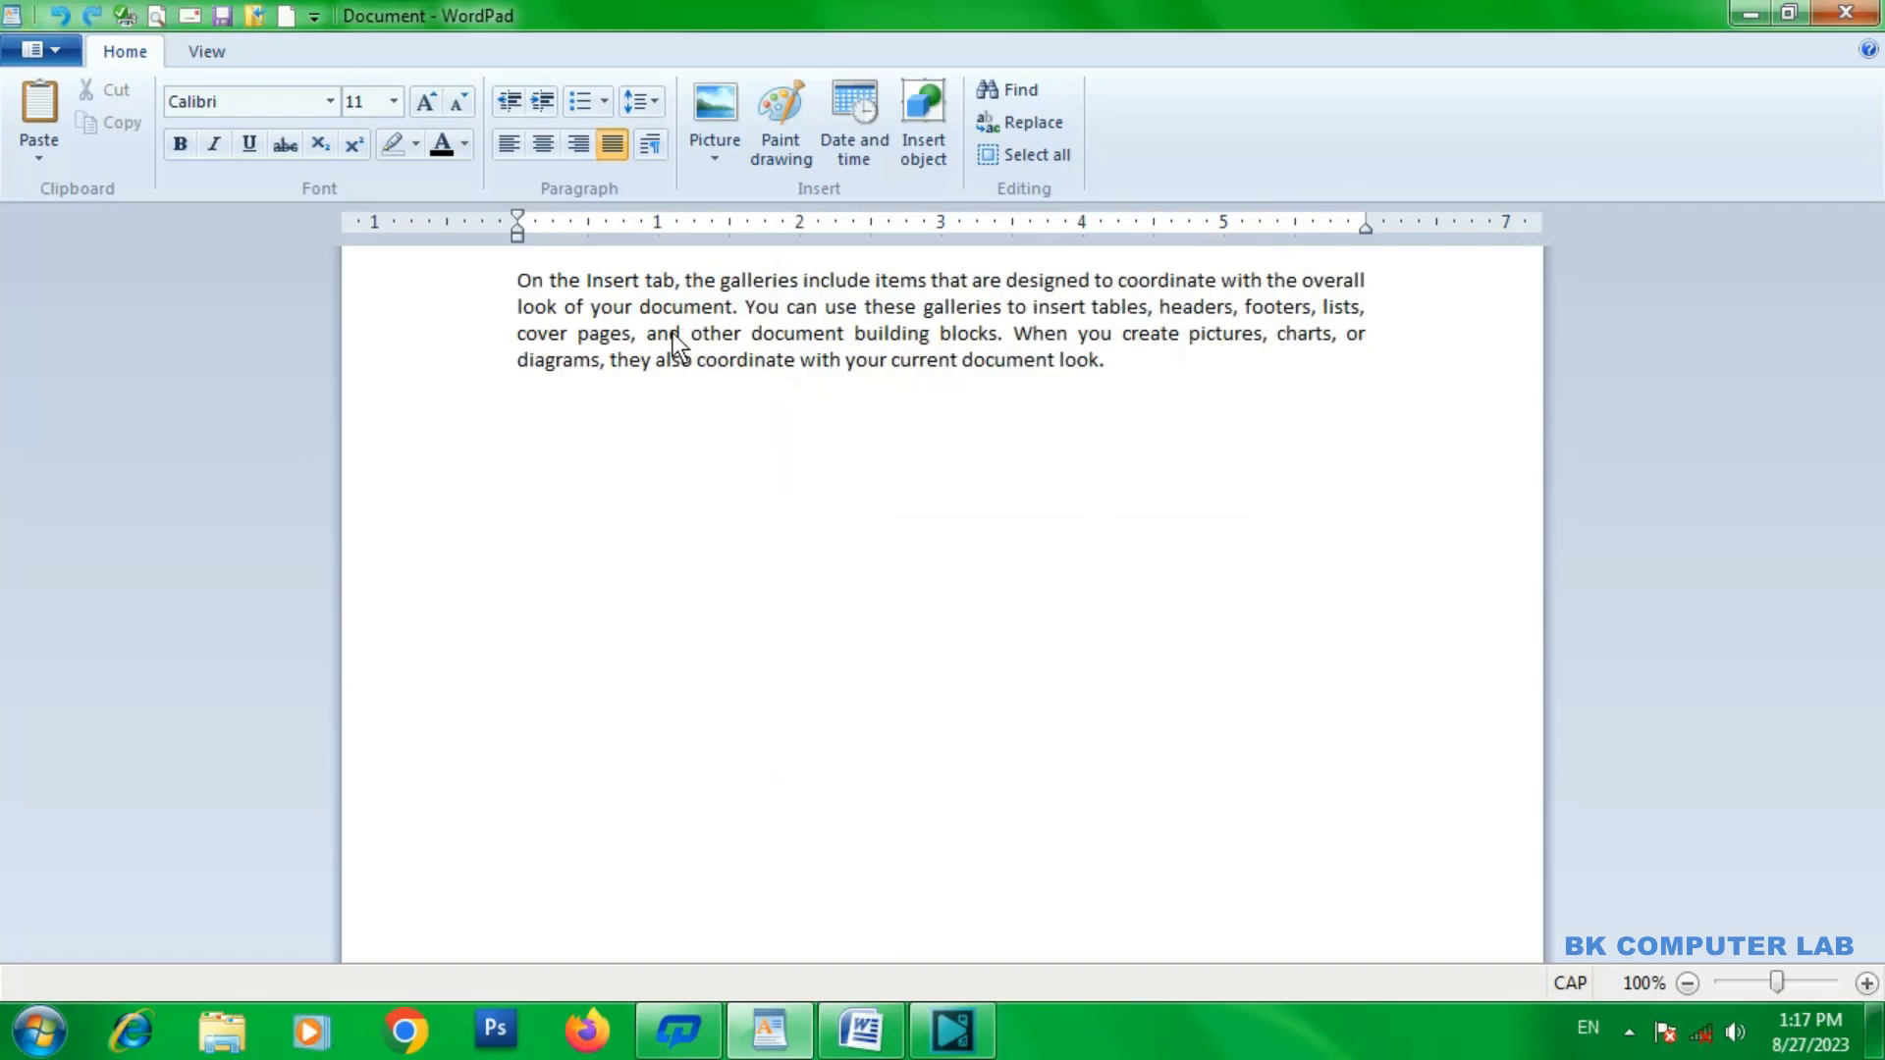
Try a right indentation of 1 inch on the paragraph and undo it.
left_click(648, 155)
left_click(968, 400)
key("BackSpace")
key("BackSpace")
type("1")
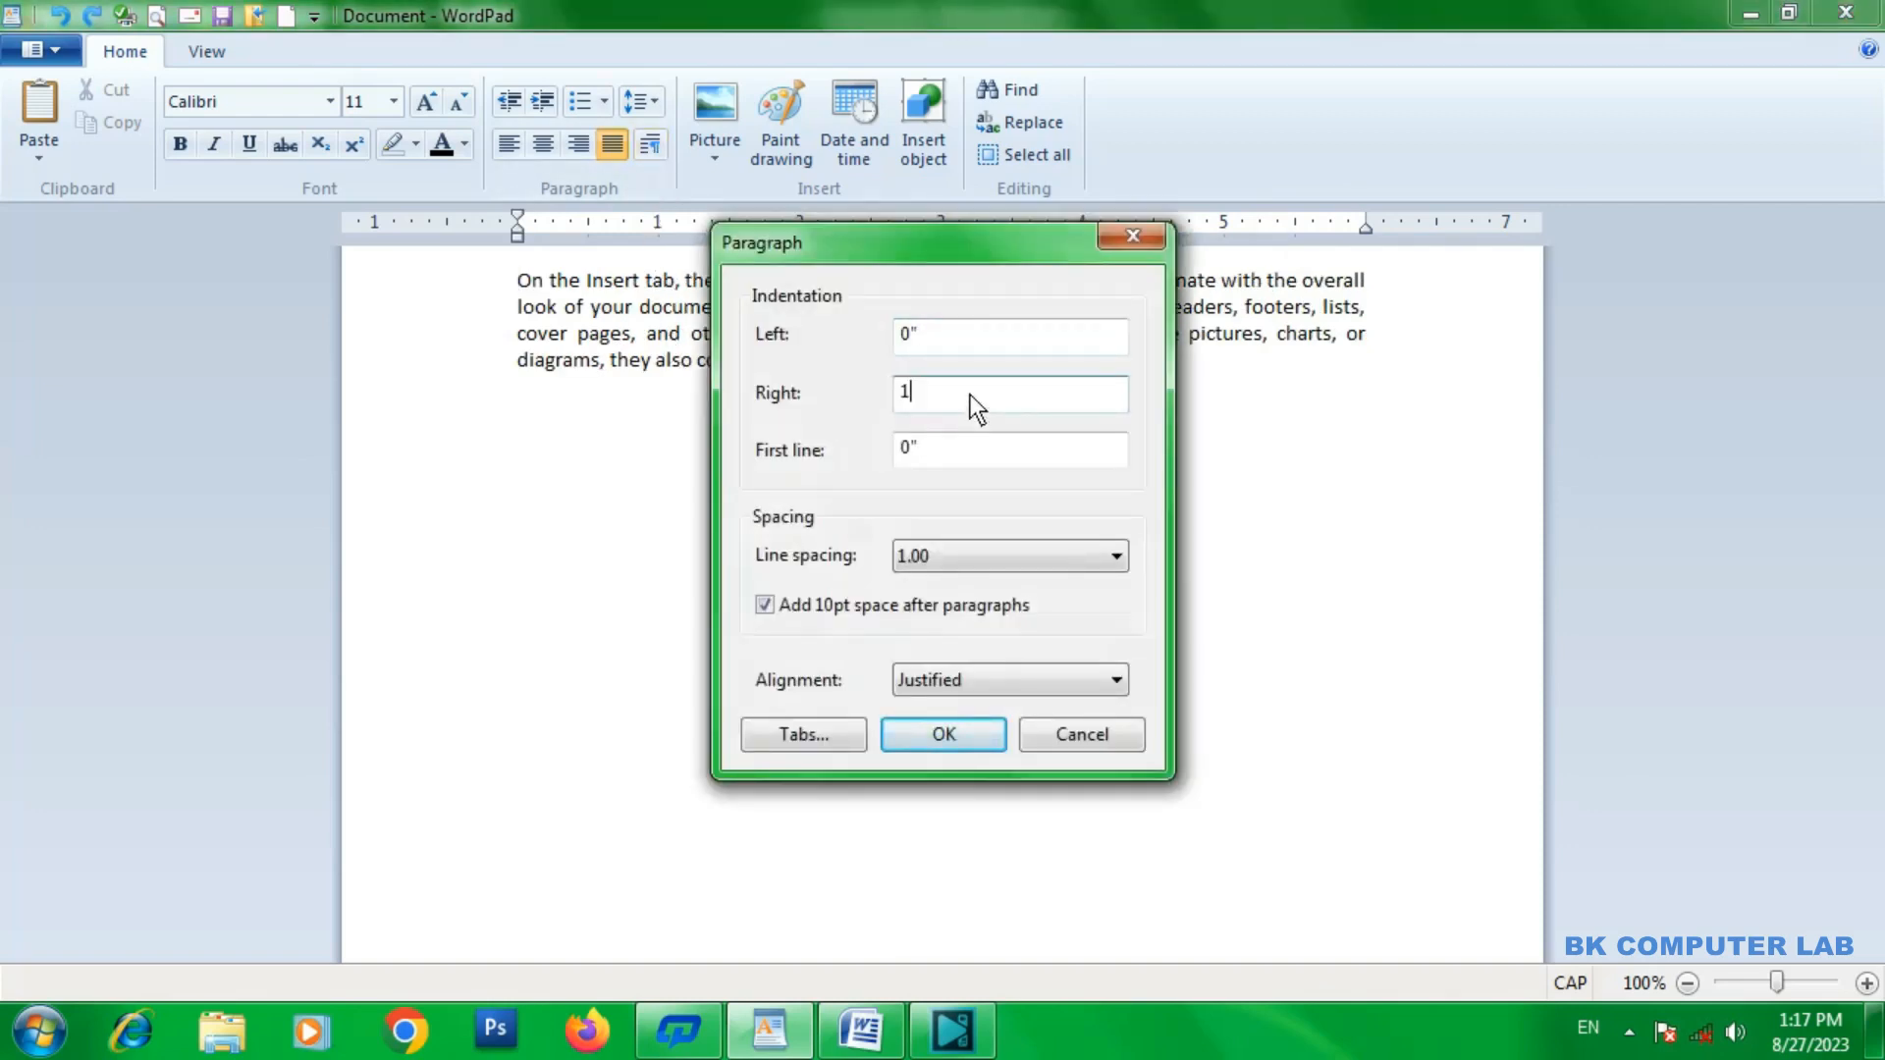
left_click(931, 736)
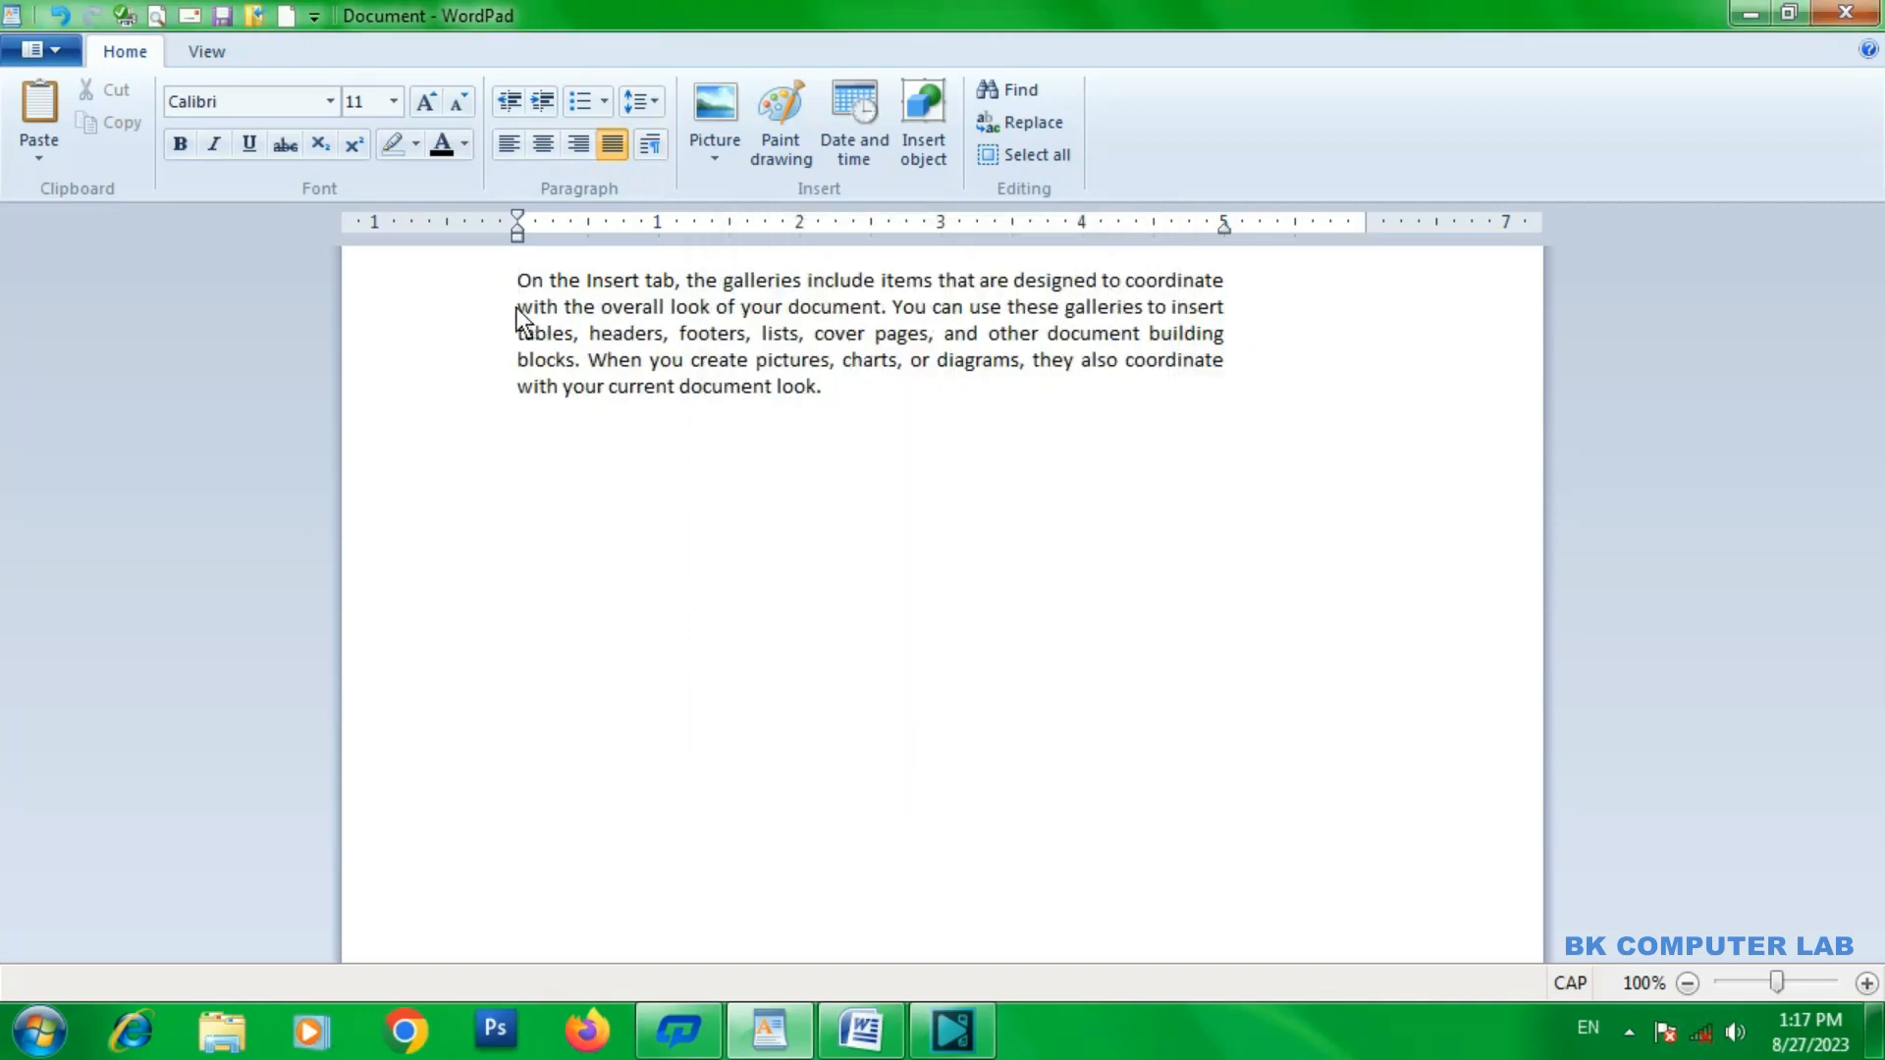
key("ctrl+z")
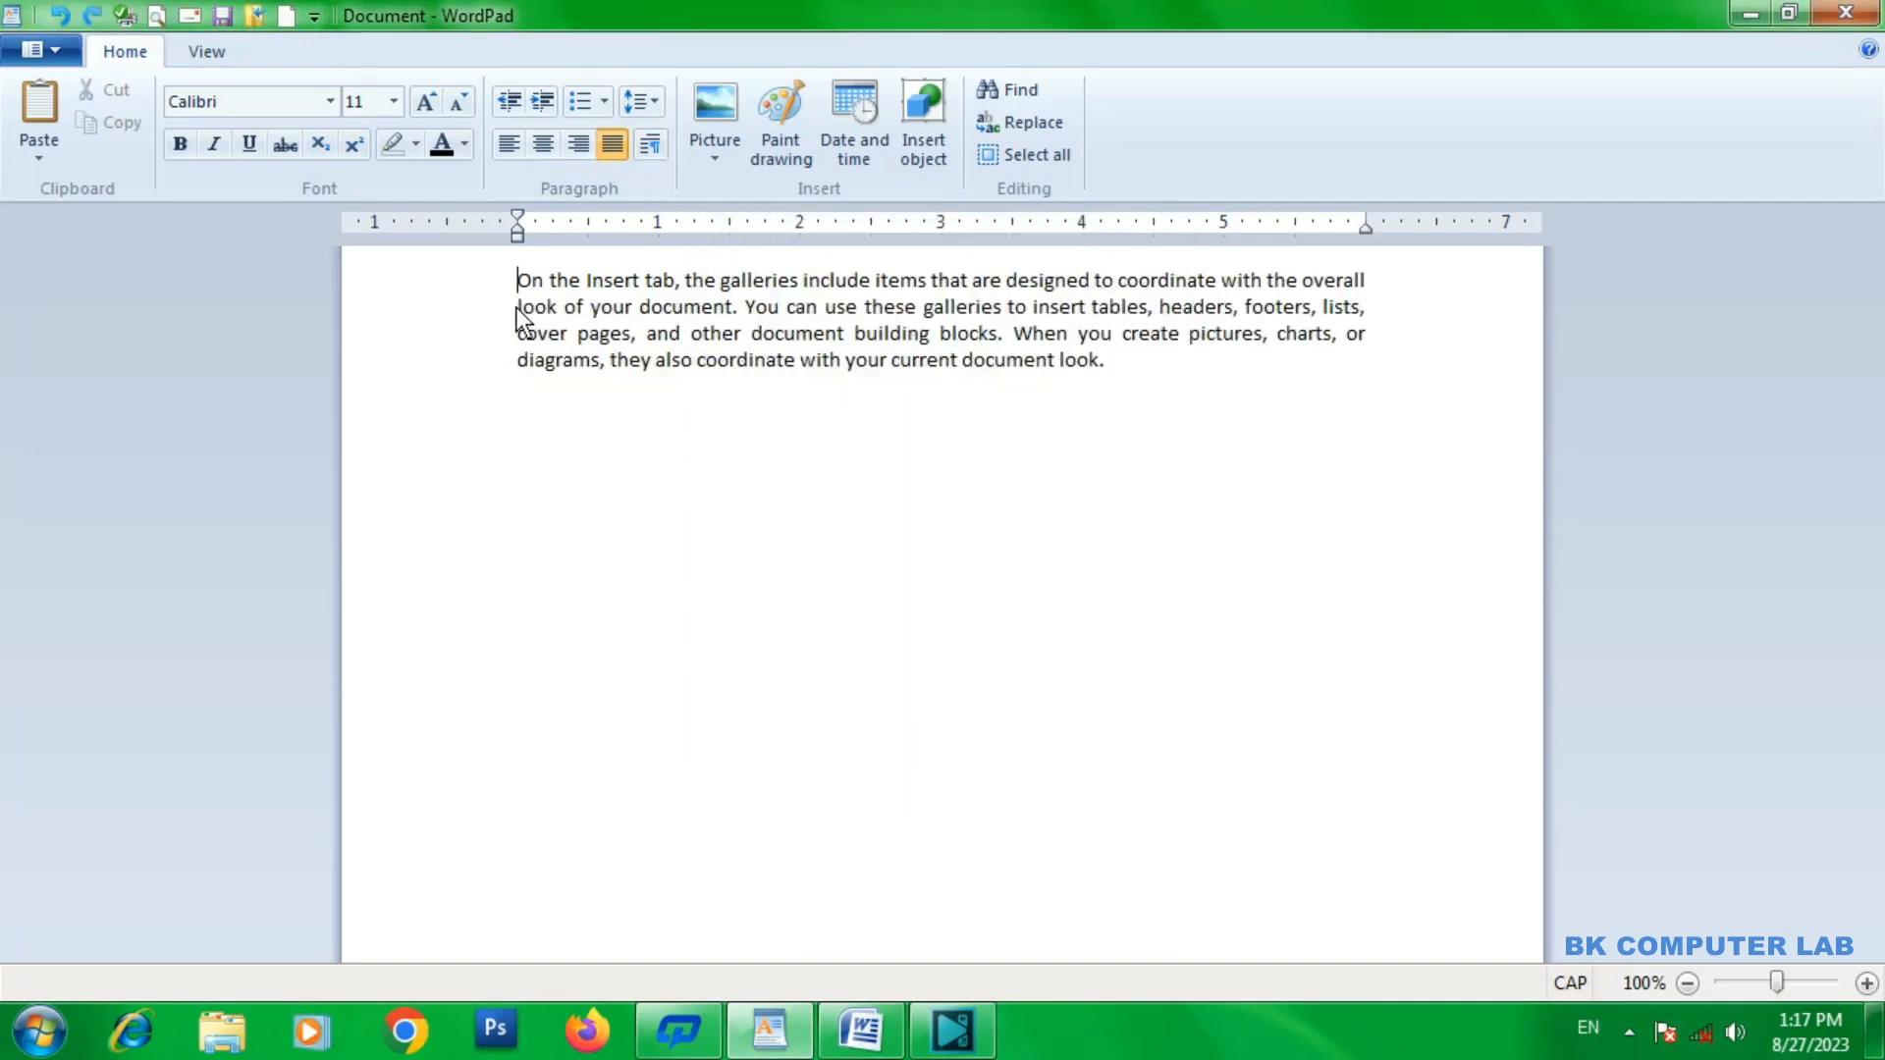
Try a first-line indentation of 1 inch on the paragraph and undo it.
left_click(661, 148)
left_click(944, 443)
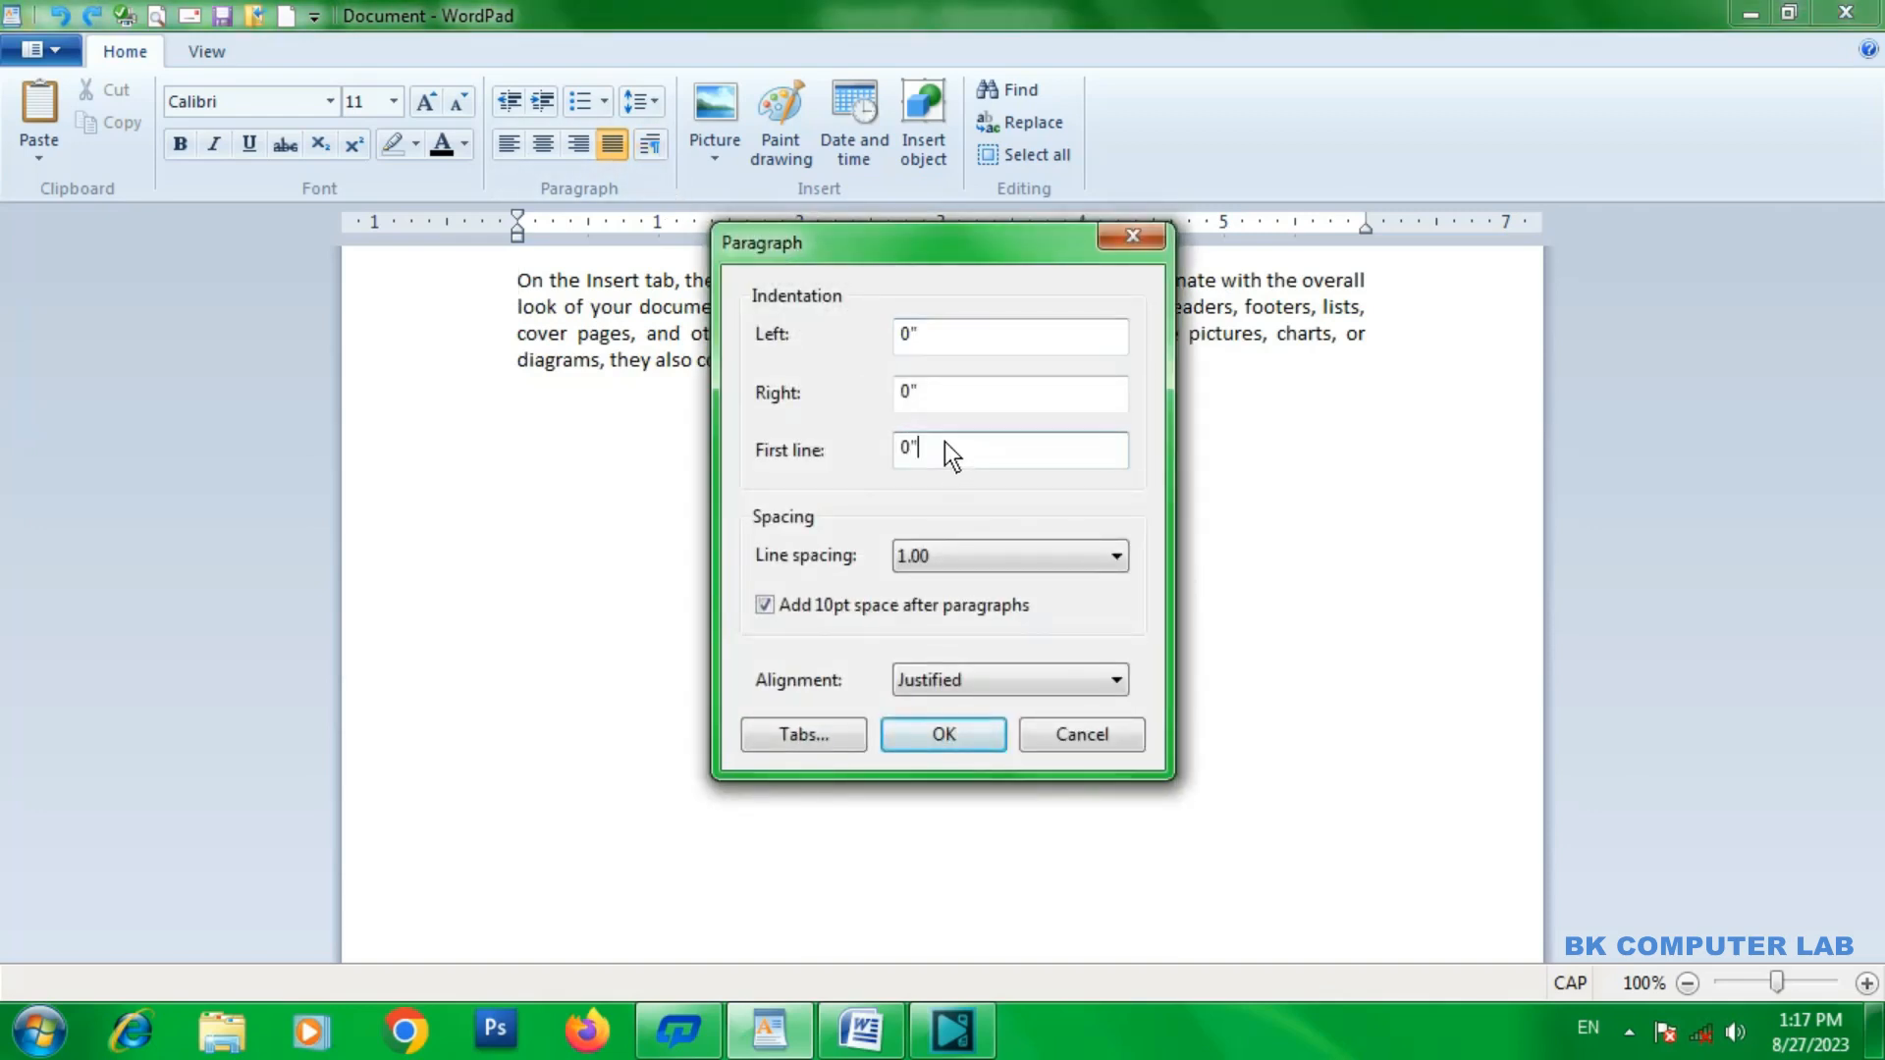
type("1")
left_click(941, 737)
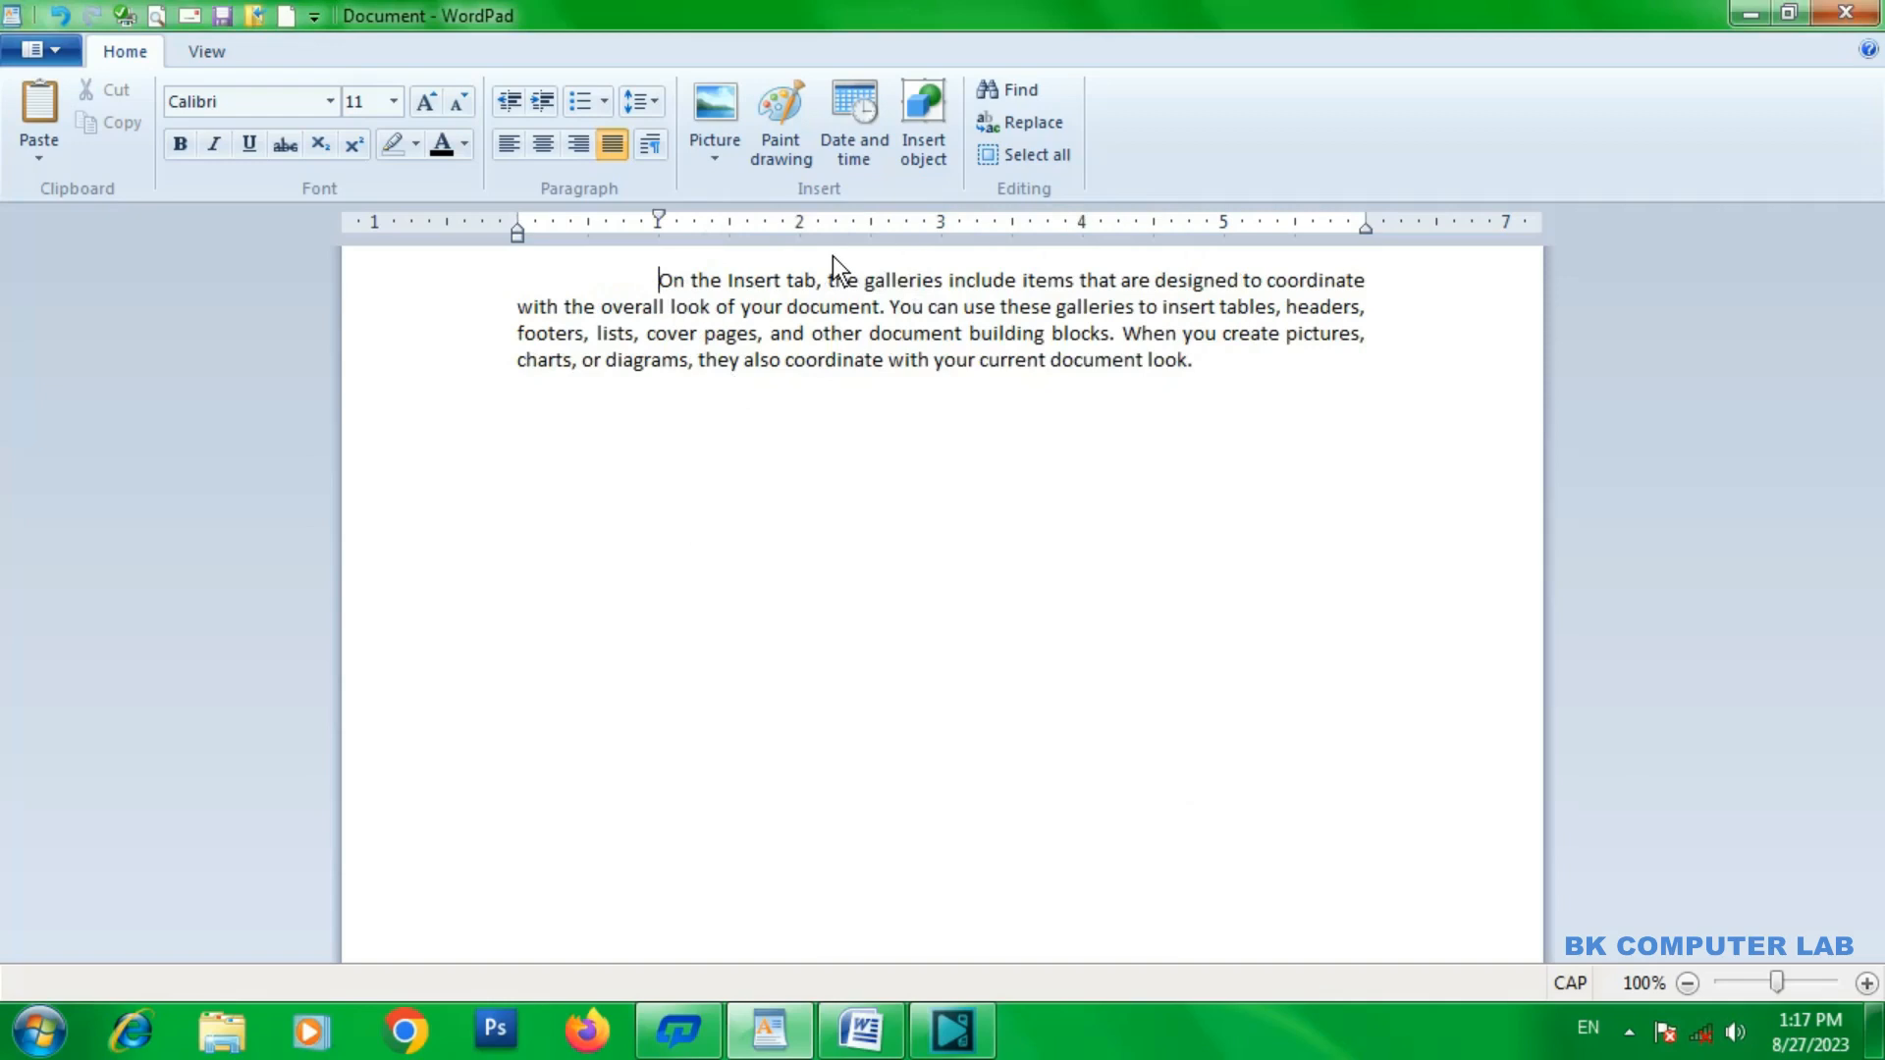
key("ctrl+z")
Examine the line spacing and alignment choices in the Paragraph settings and close them without changes.
left_click(647, 145)
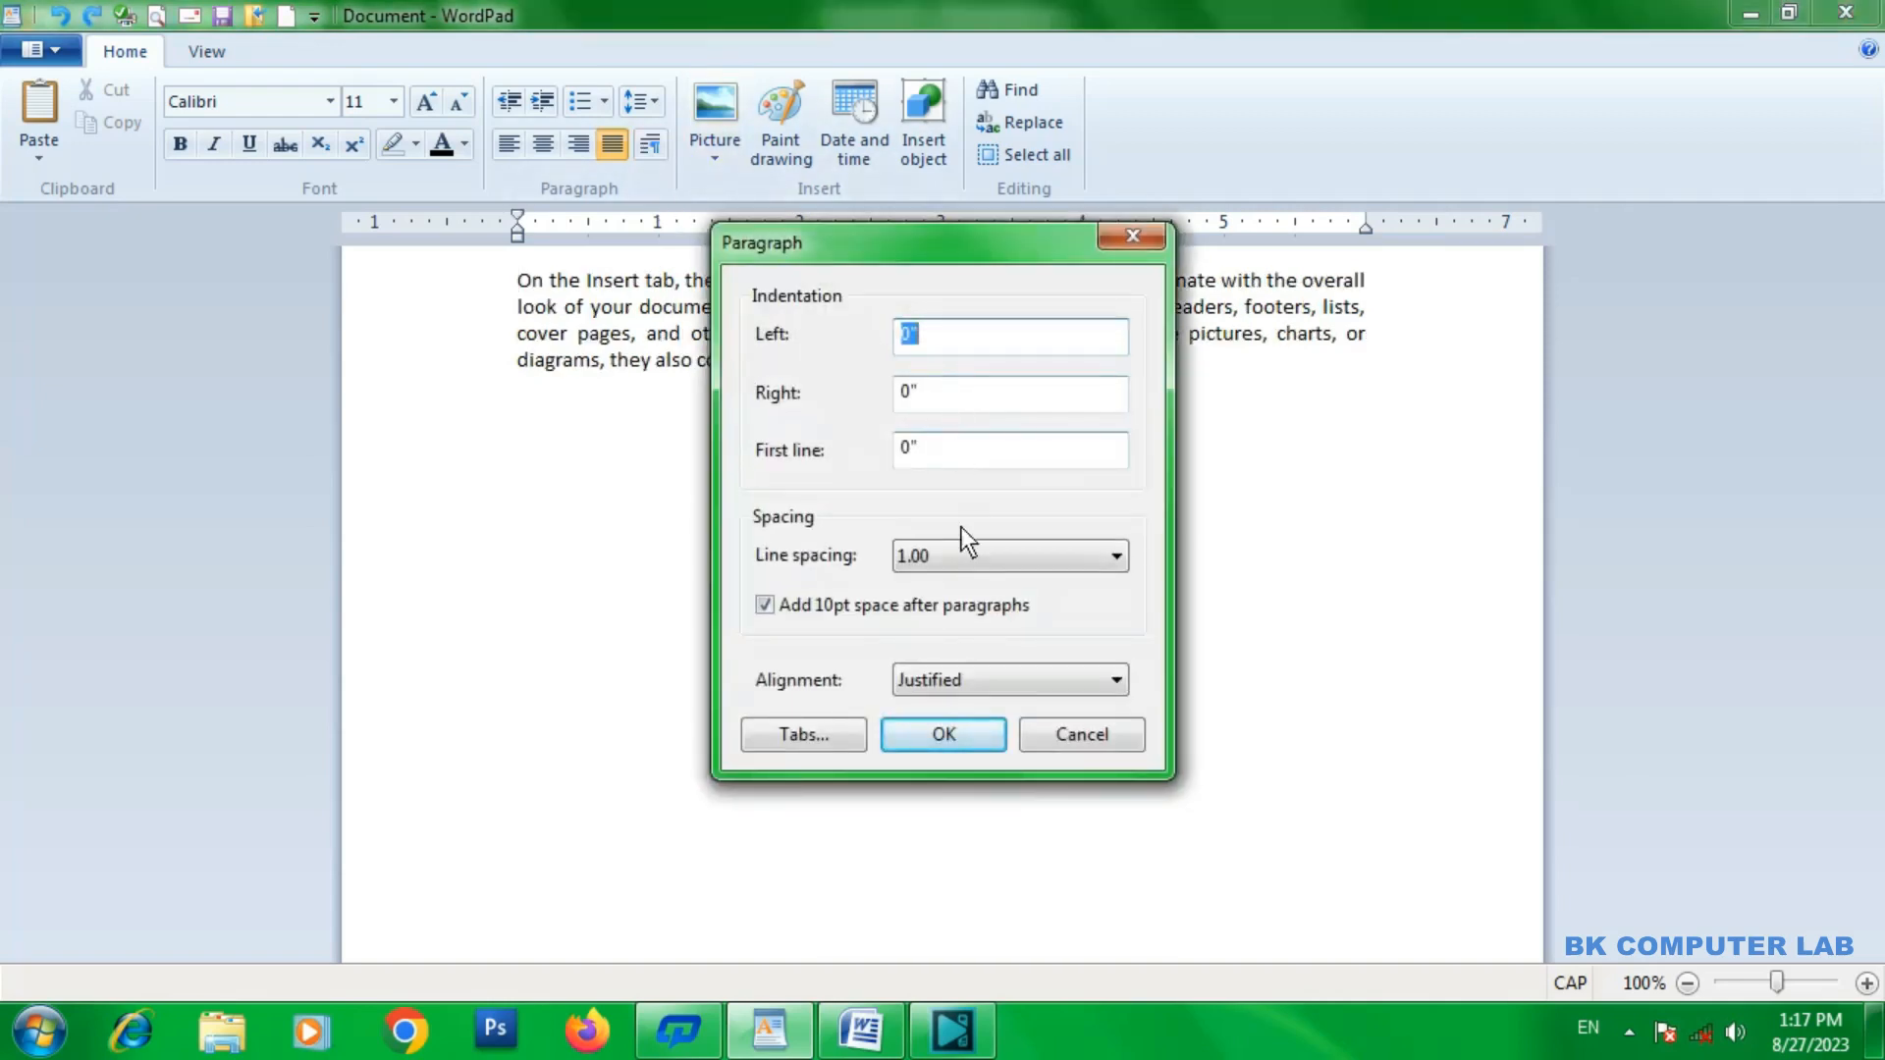
left_click(965, 560)
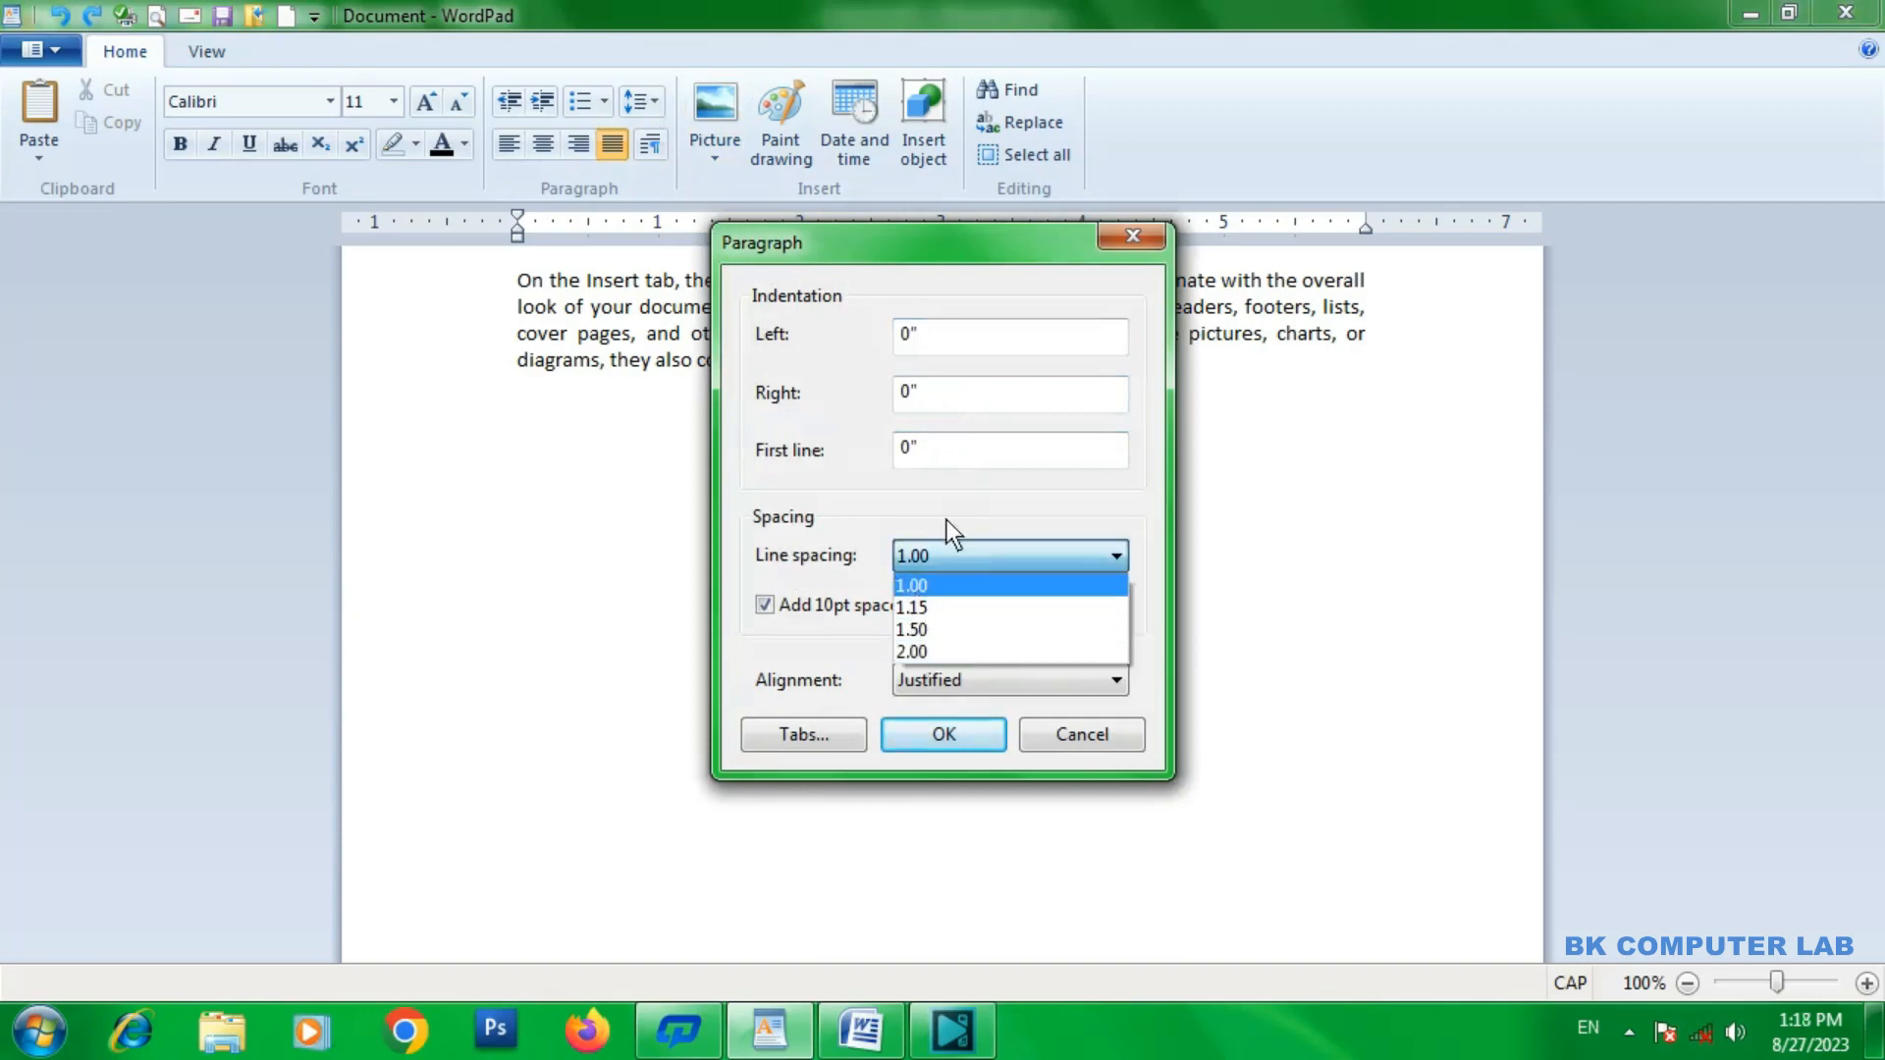
left_click(889, 641)
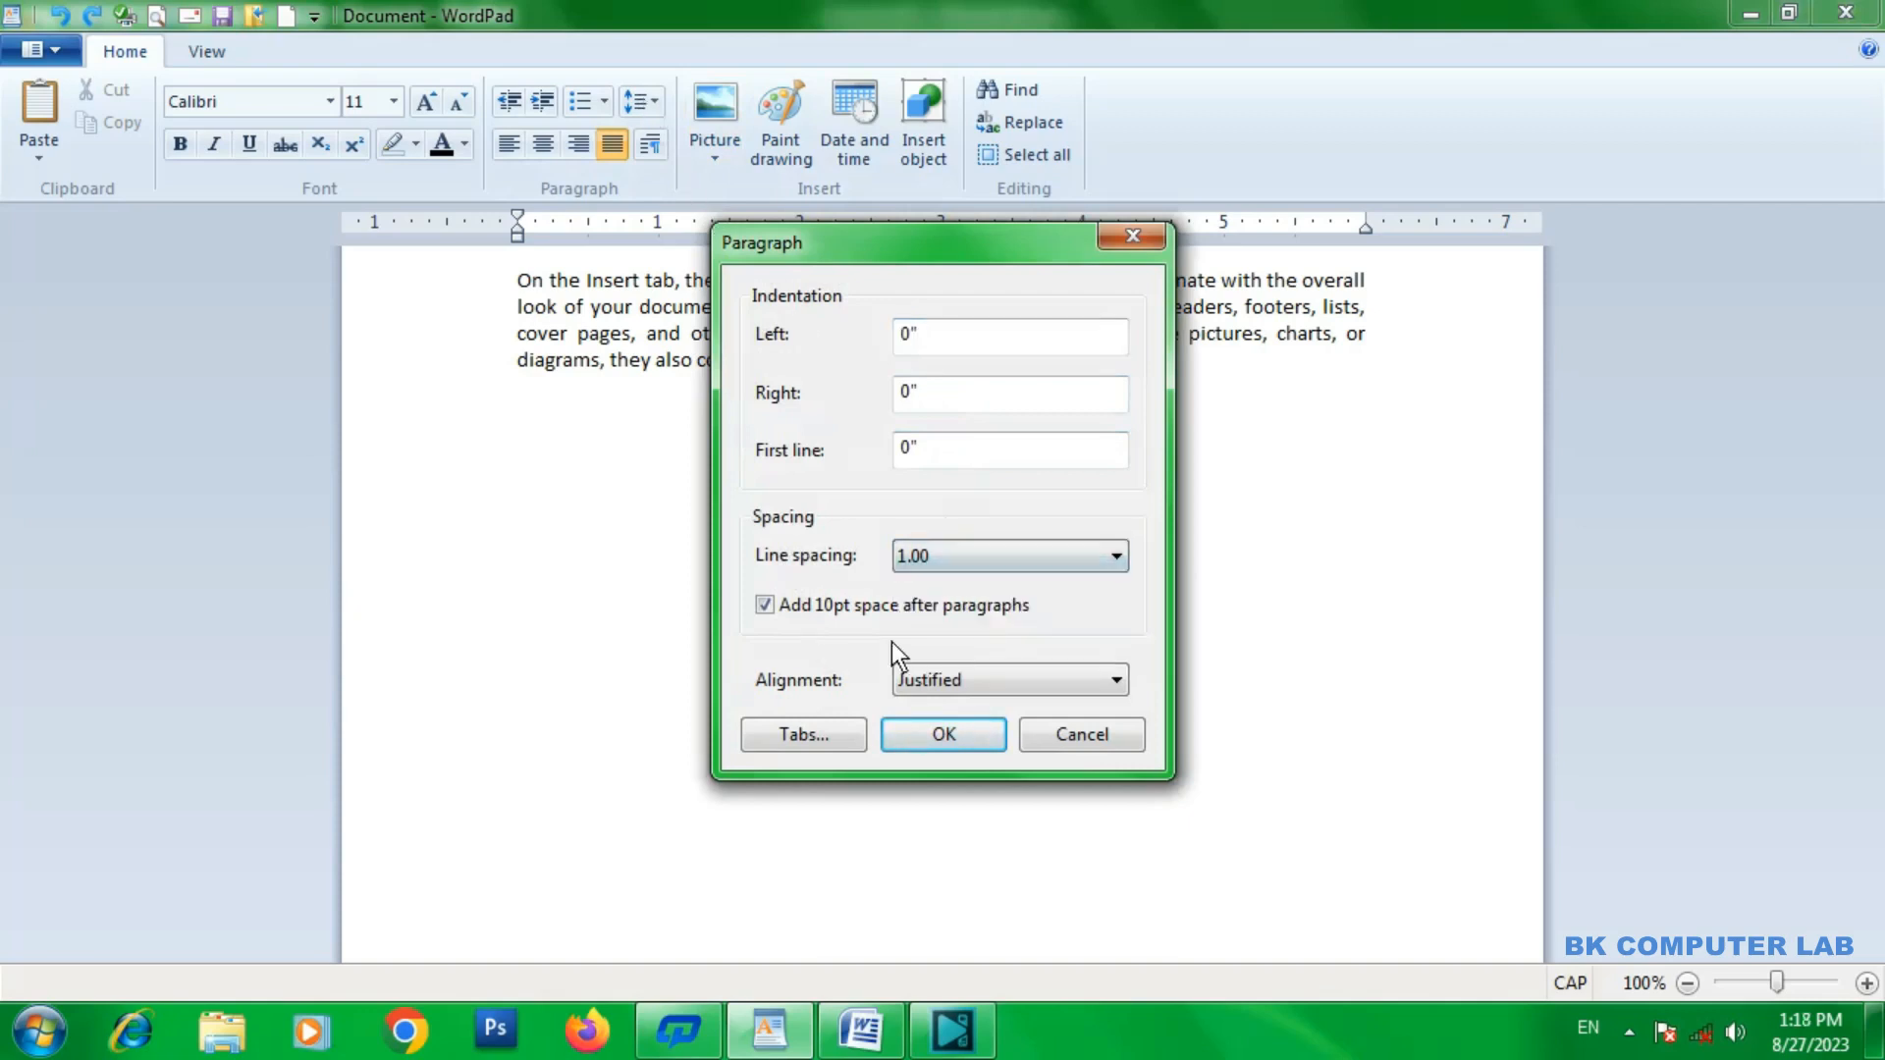
left_click(923, 689)
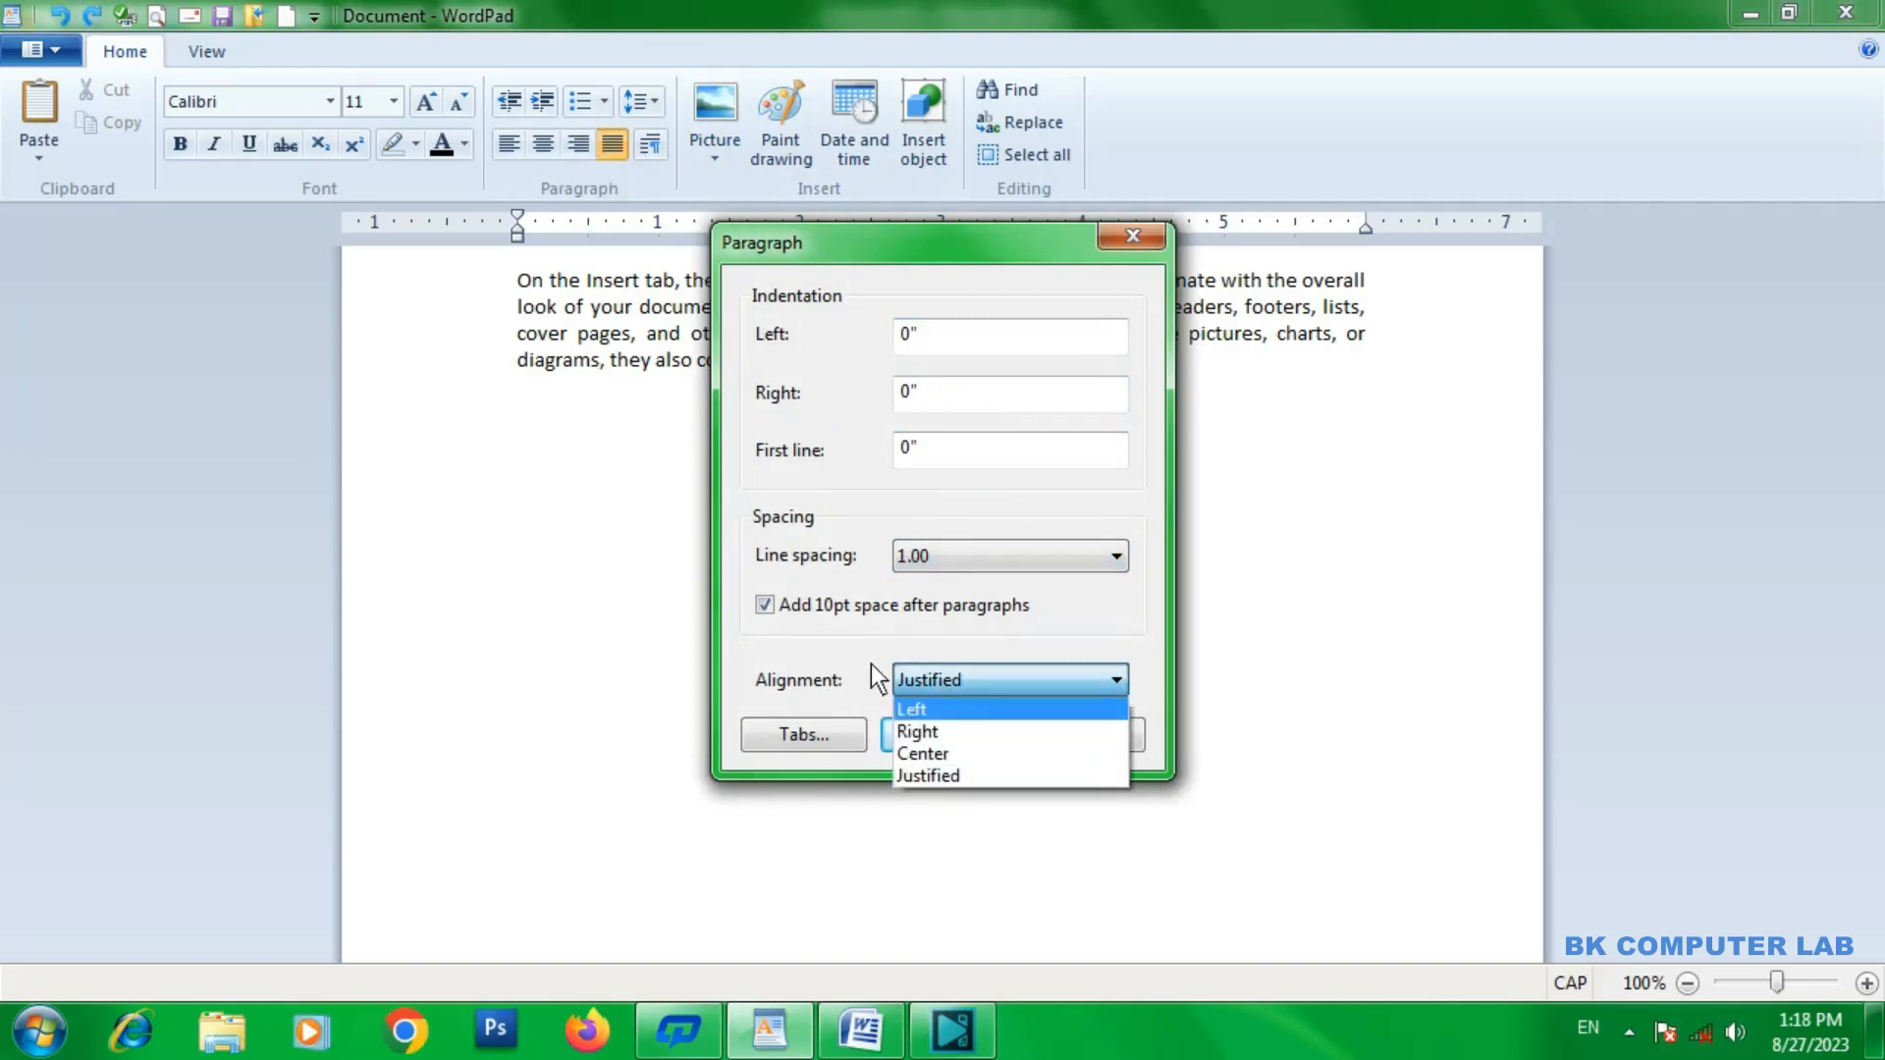
left_click(961, 623)
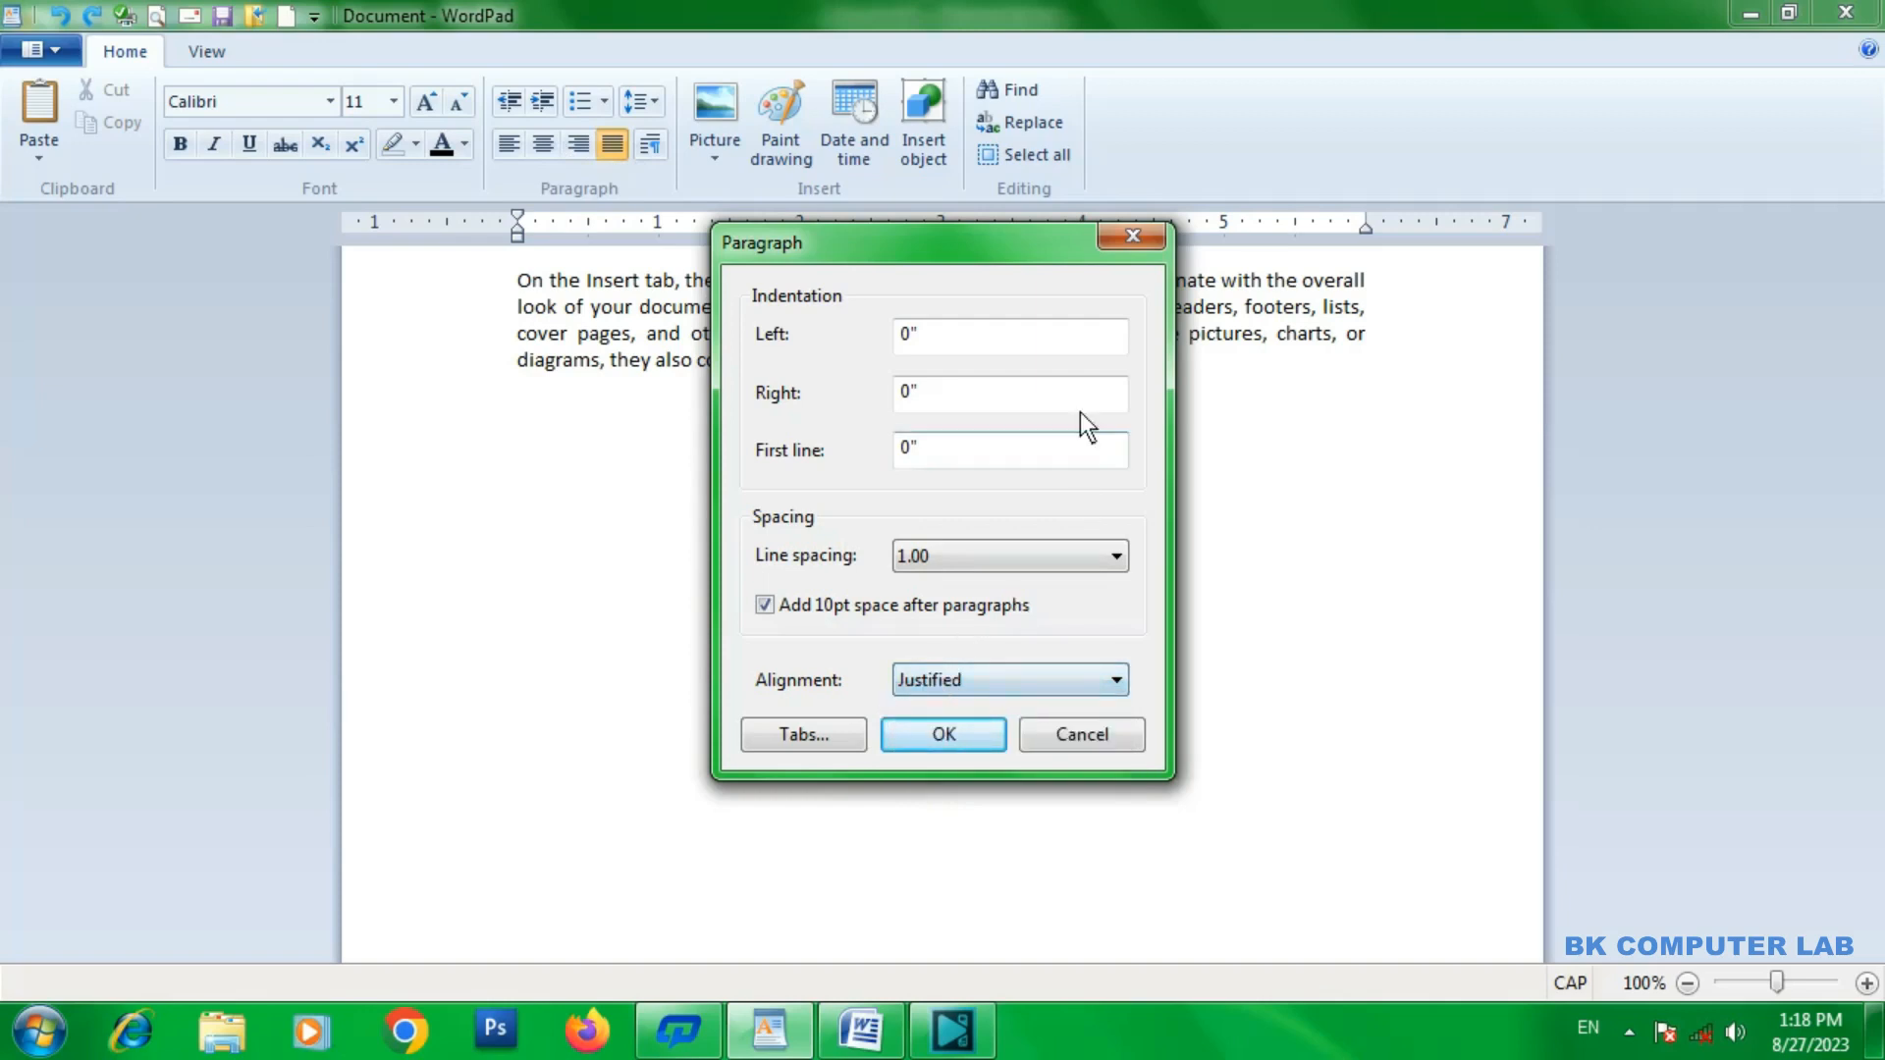
left_click(1131, 237)
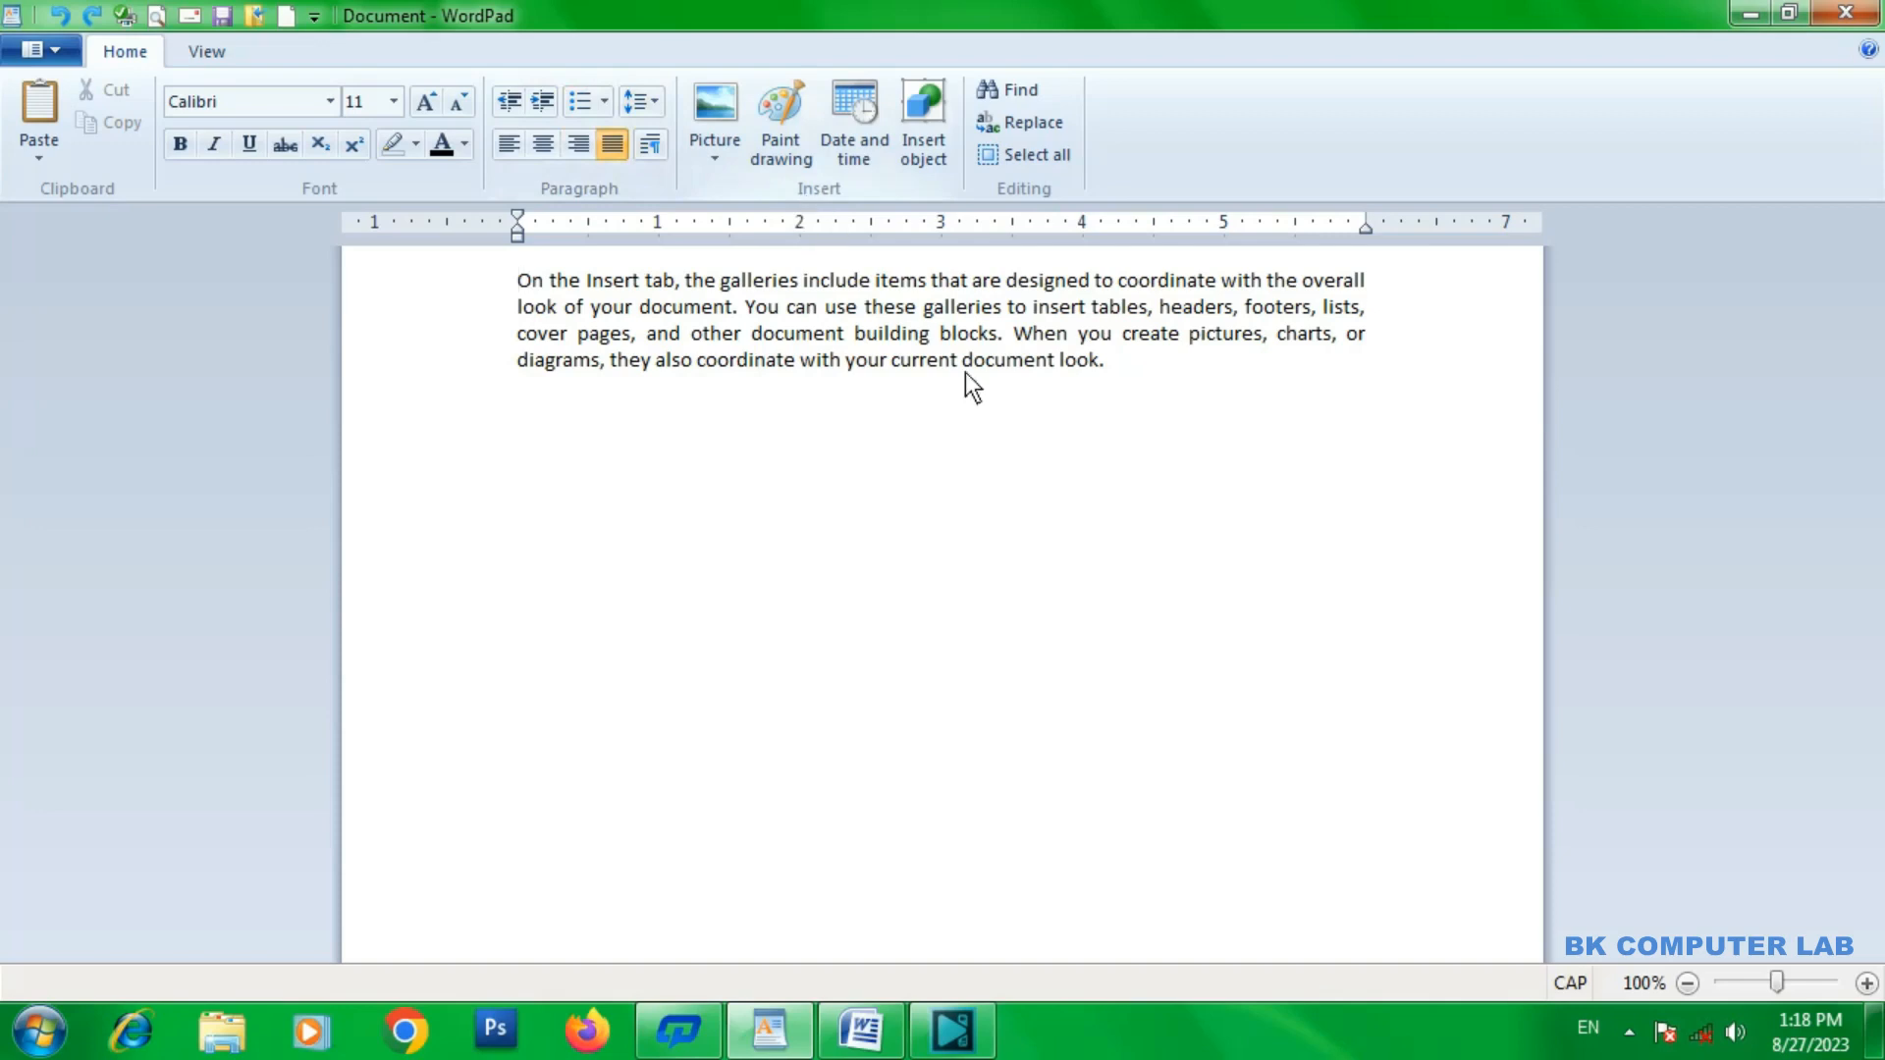
Delete the whole paragraph text and insert the Penguins picture from the Sample Pictures folder.
left_click_drag(1126, 382, 512, 249)
key("Delete")
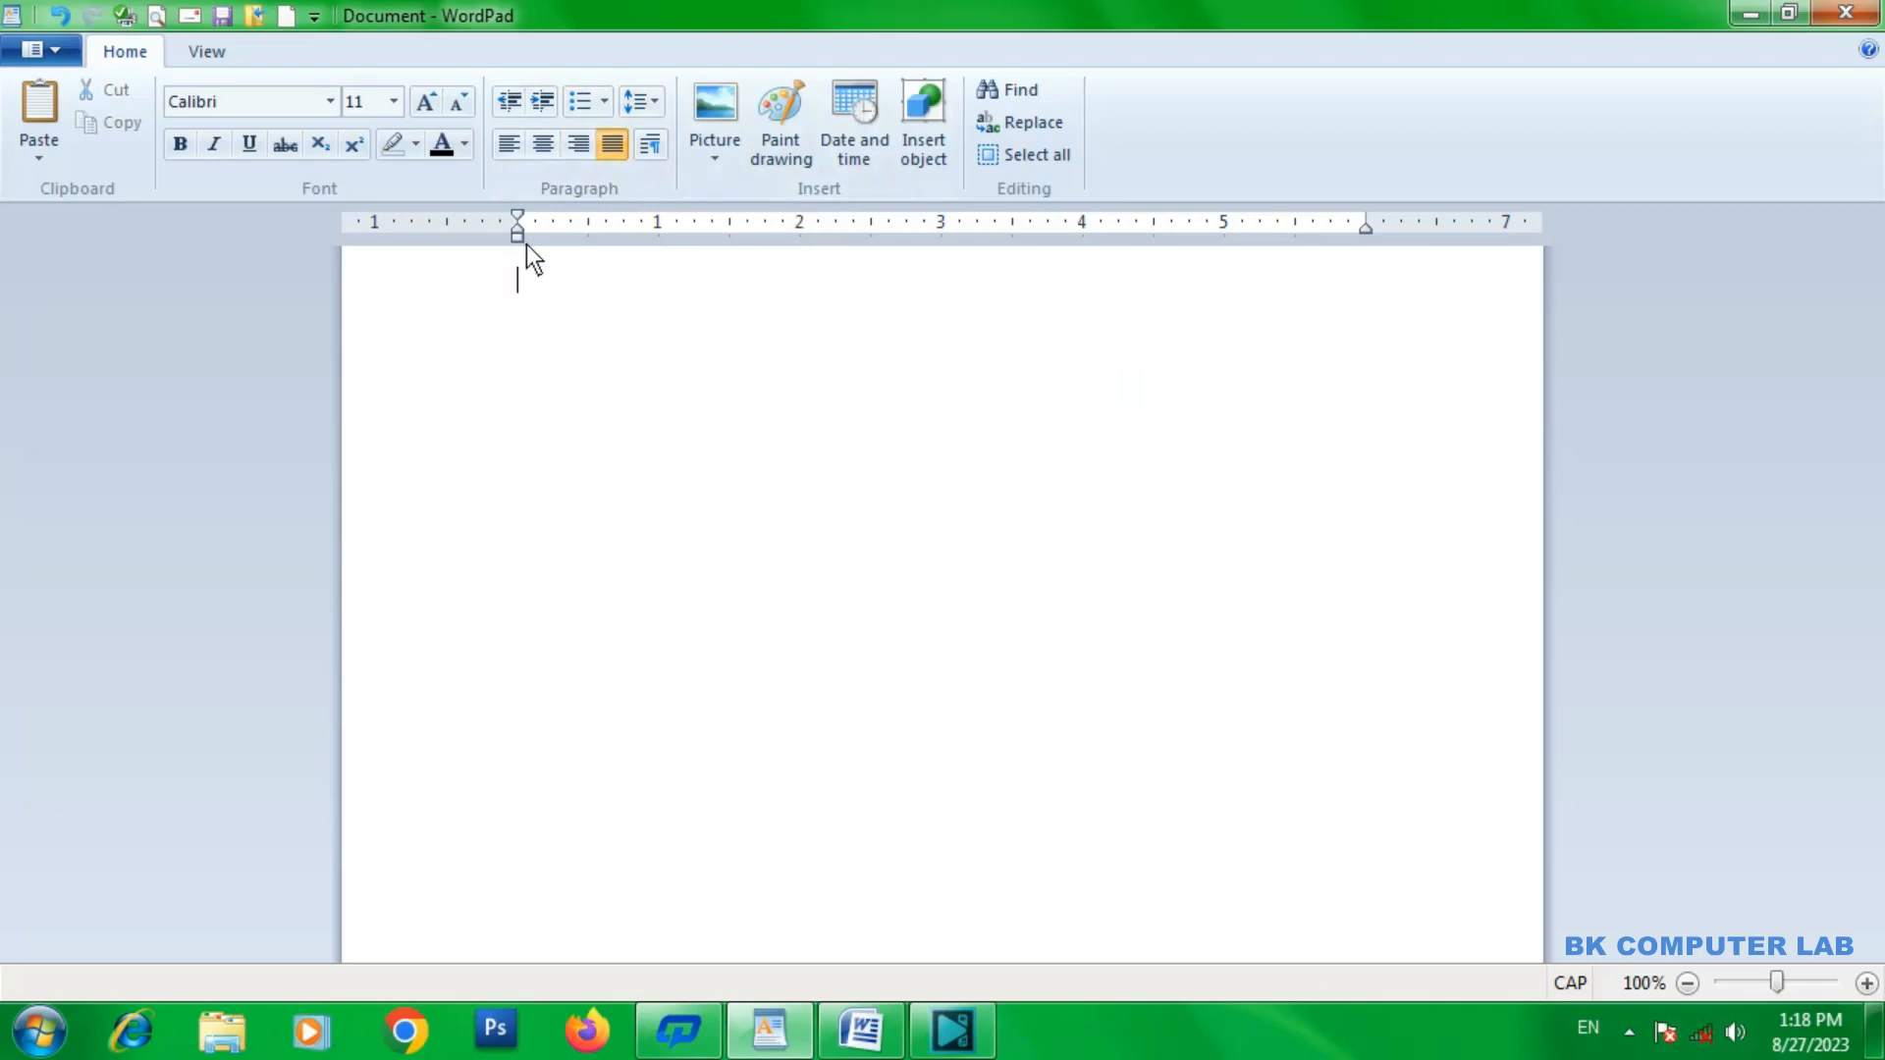
left_click(717, 161)
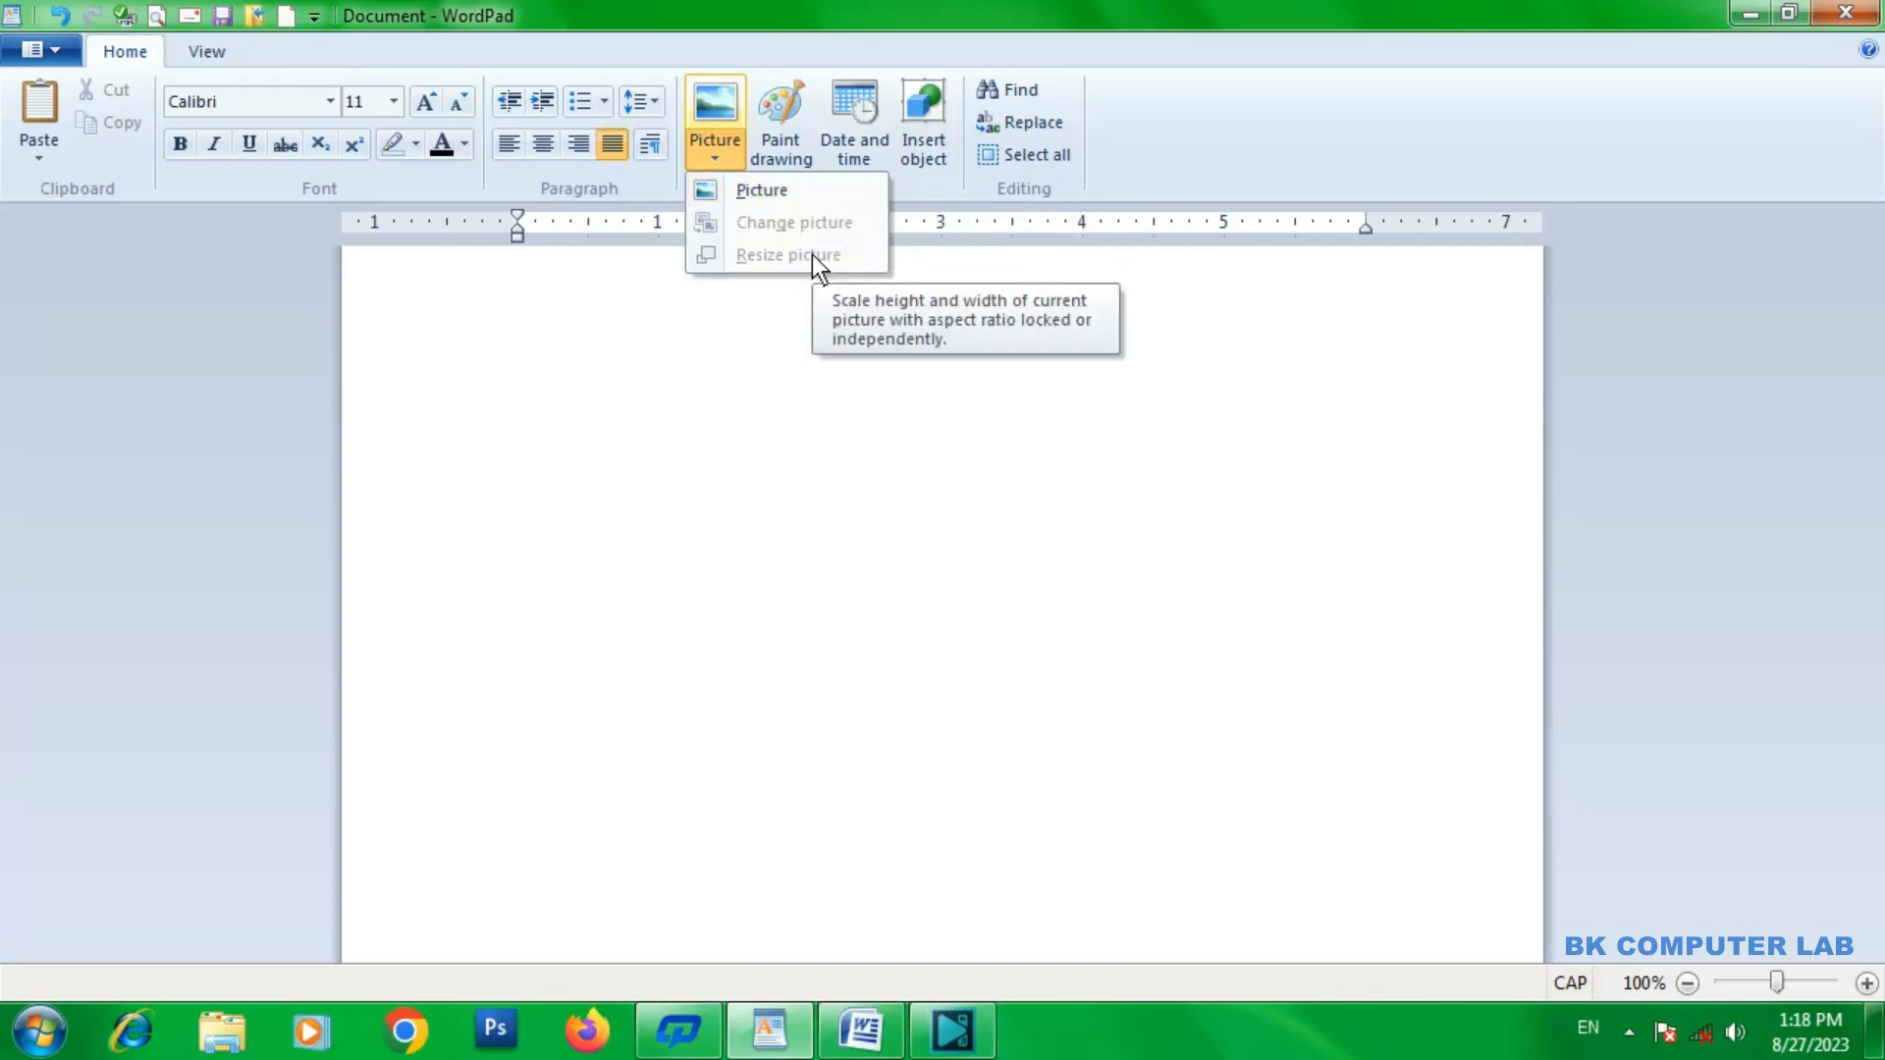
left_click(763, 190)
double_click(947, 451)
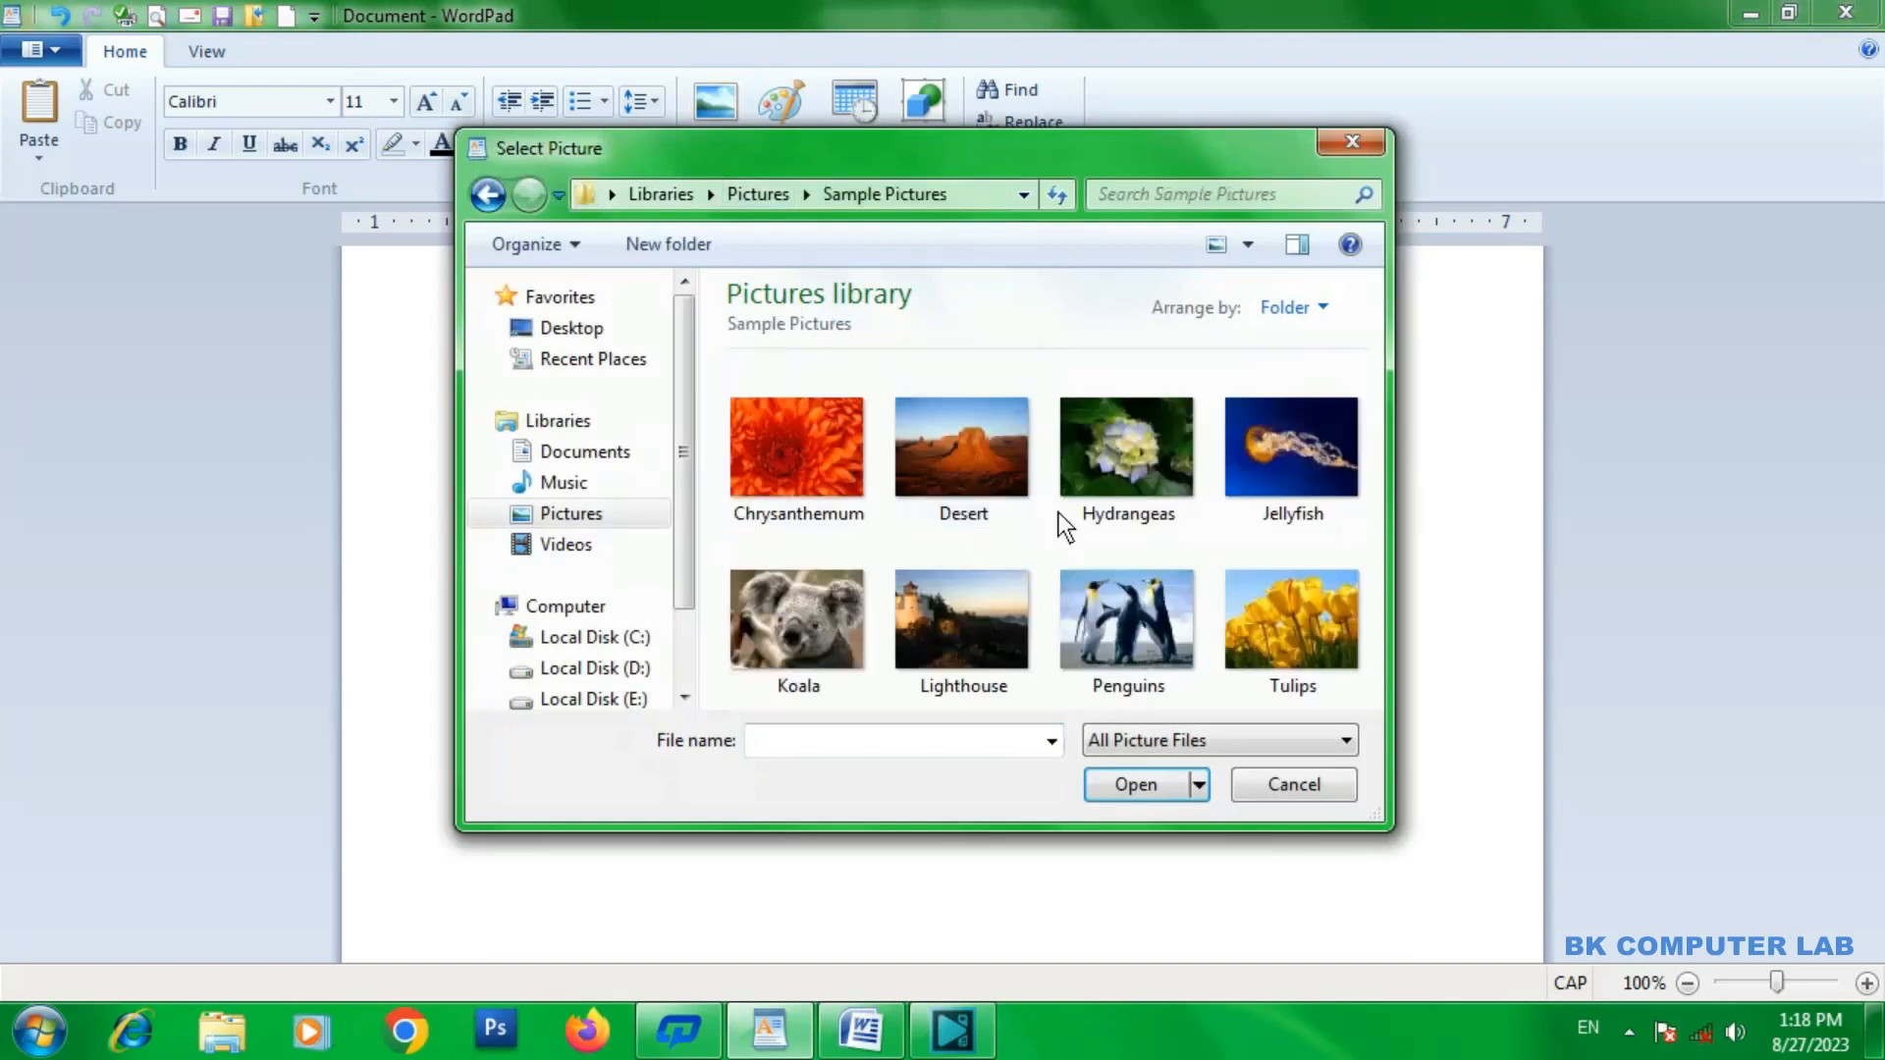
double_click(1151, 607)
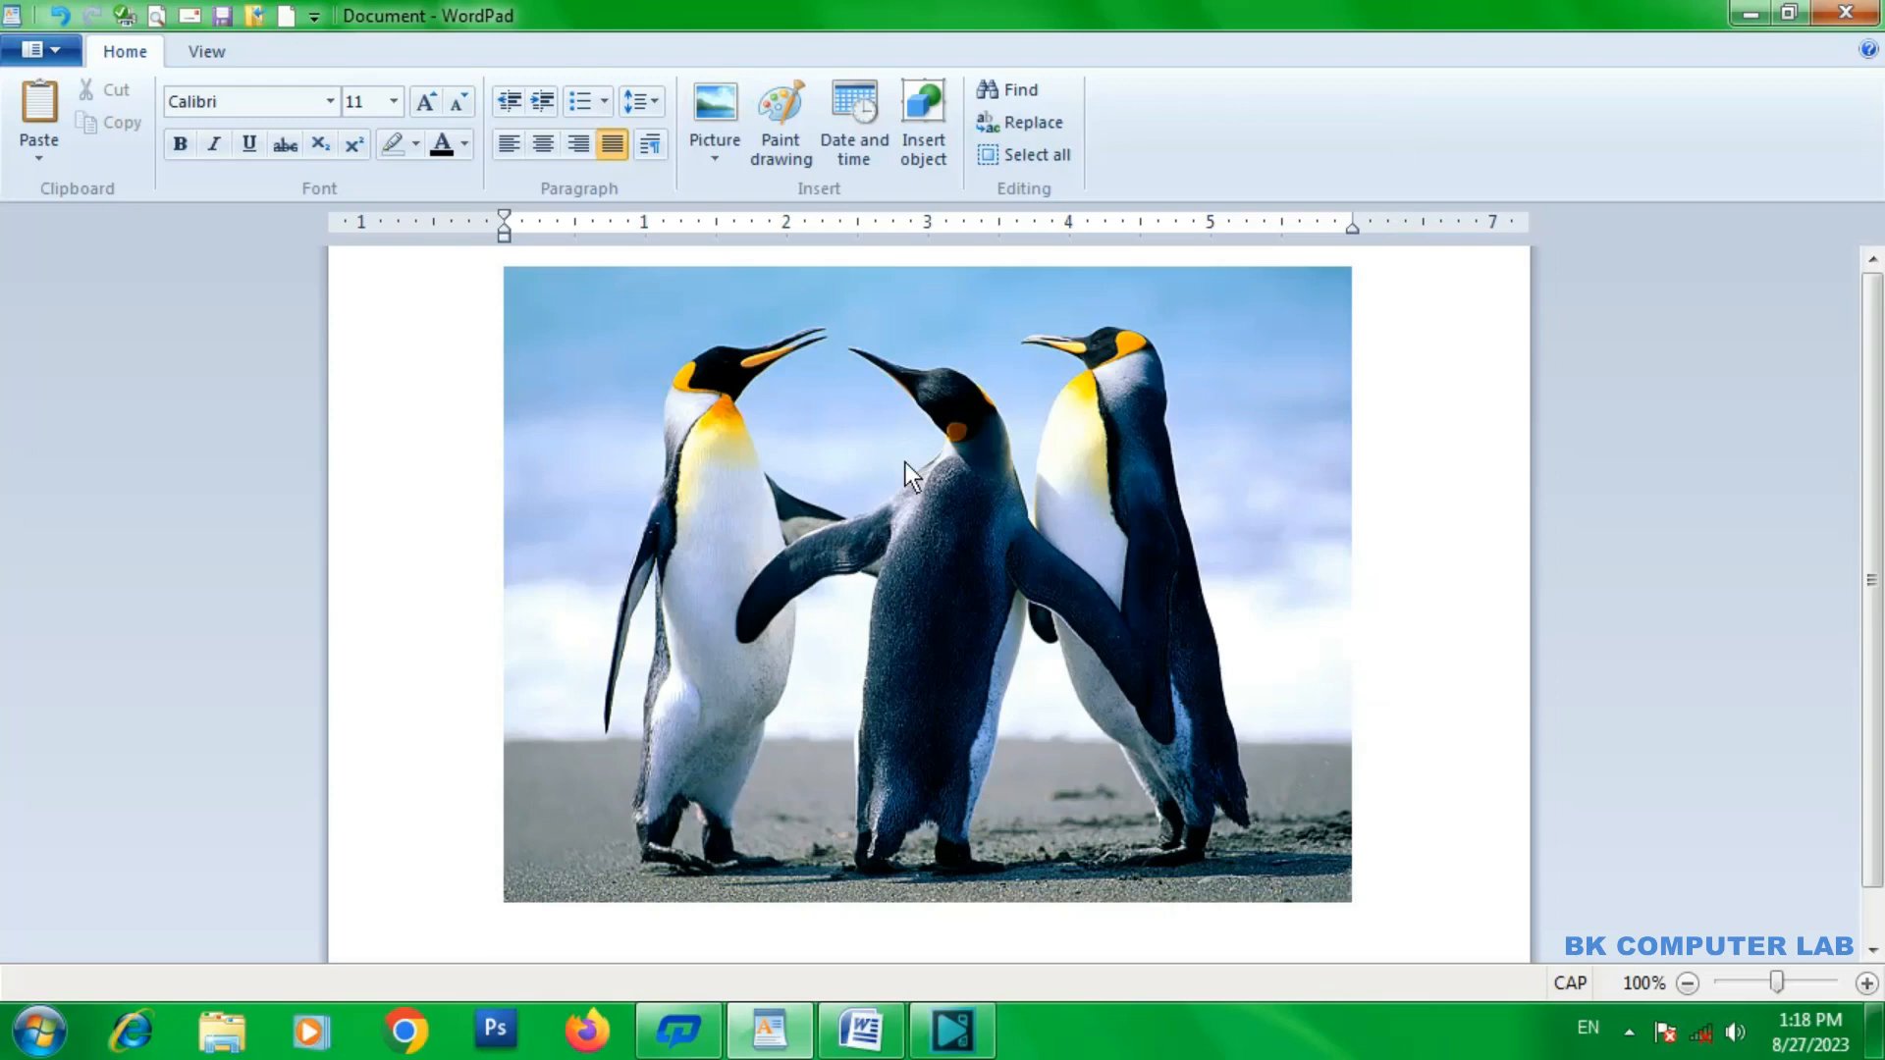
Shrink the inserted Penguins picture to about 4 inches wide.
left_click(774, 397)
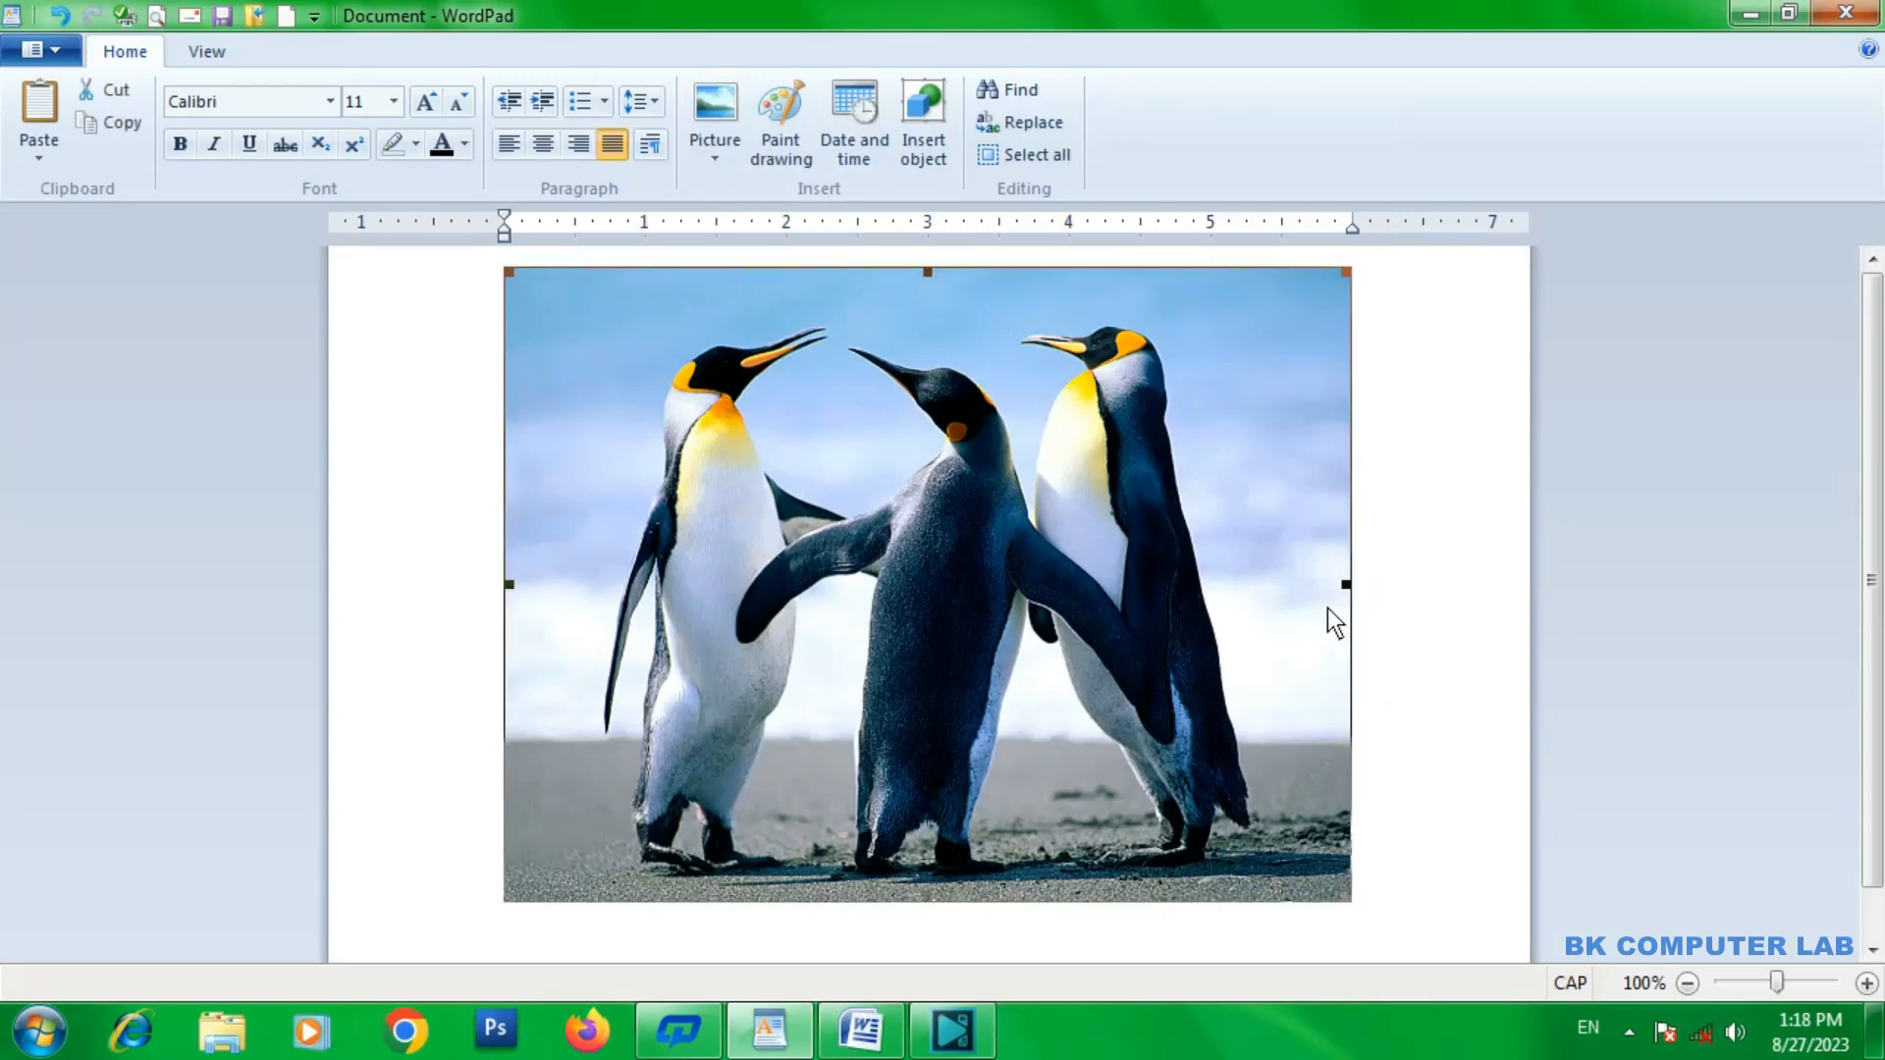
left_click_drag(510, 273, 703, 527)
left_click_drag(1161, 456, 1077, 462)
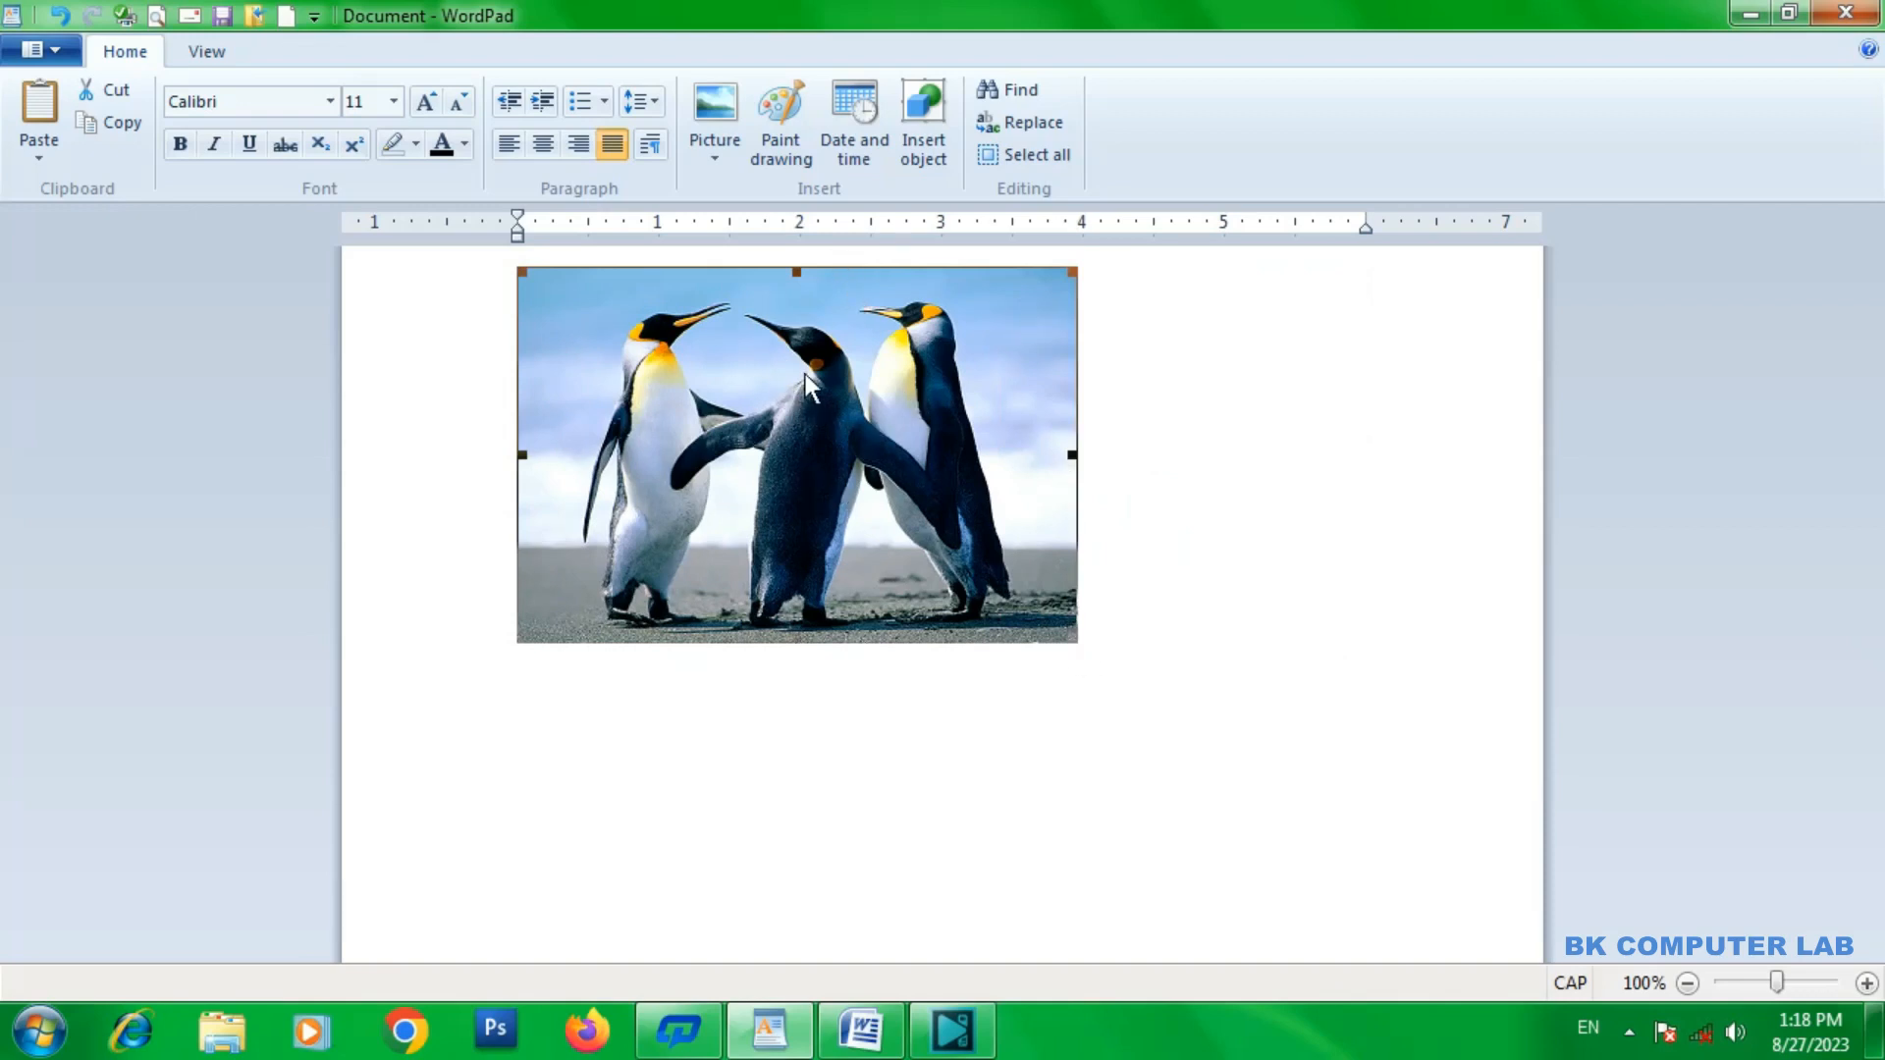
Replace the Penguins picture with the Tulips picture from the Sample Pictures folder.
left_click(715, 158)
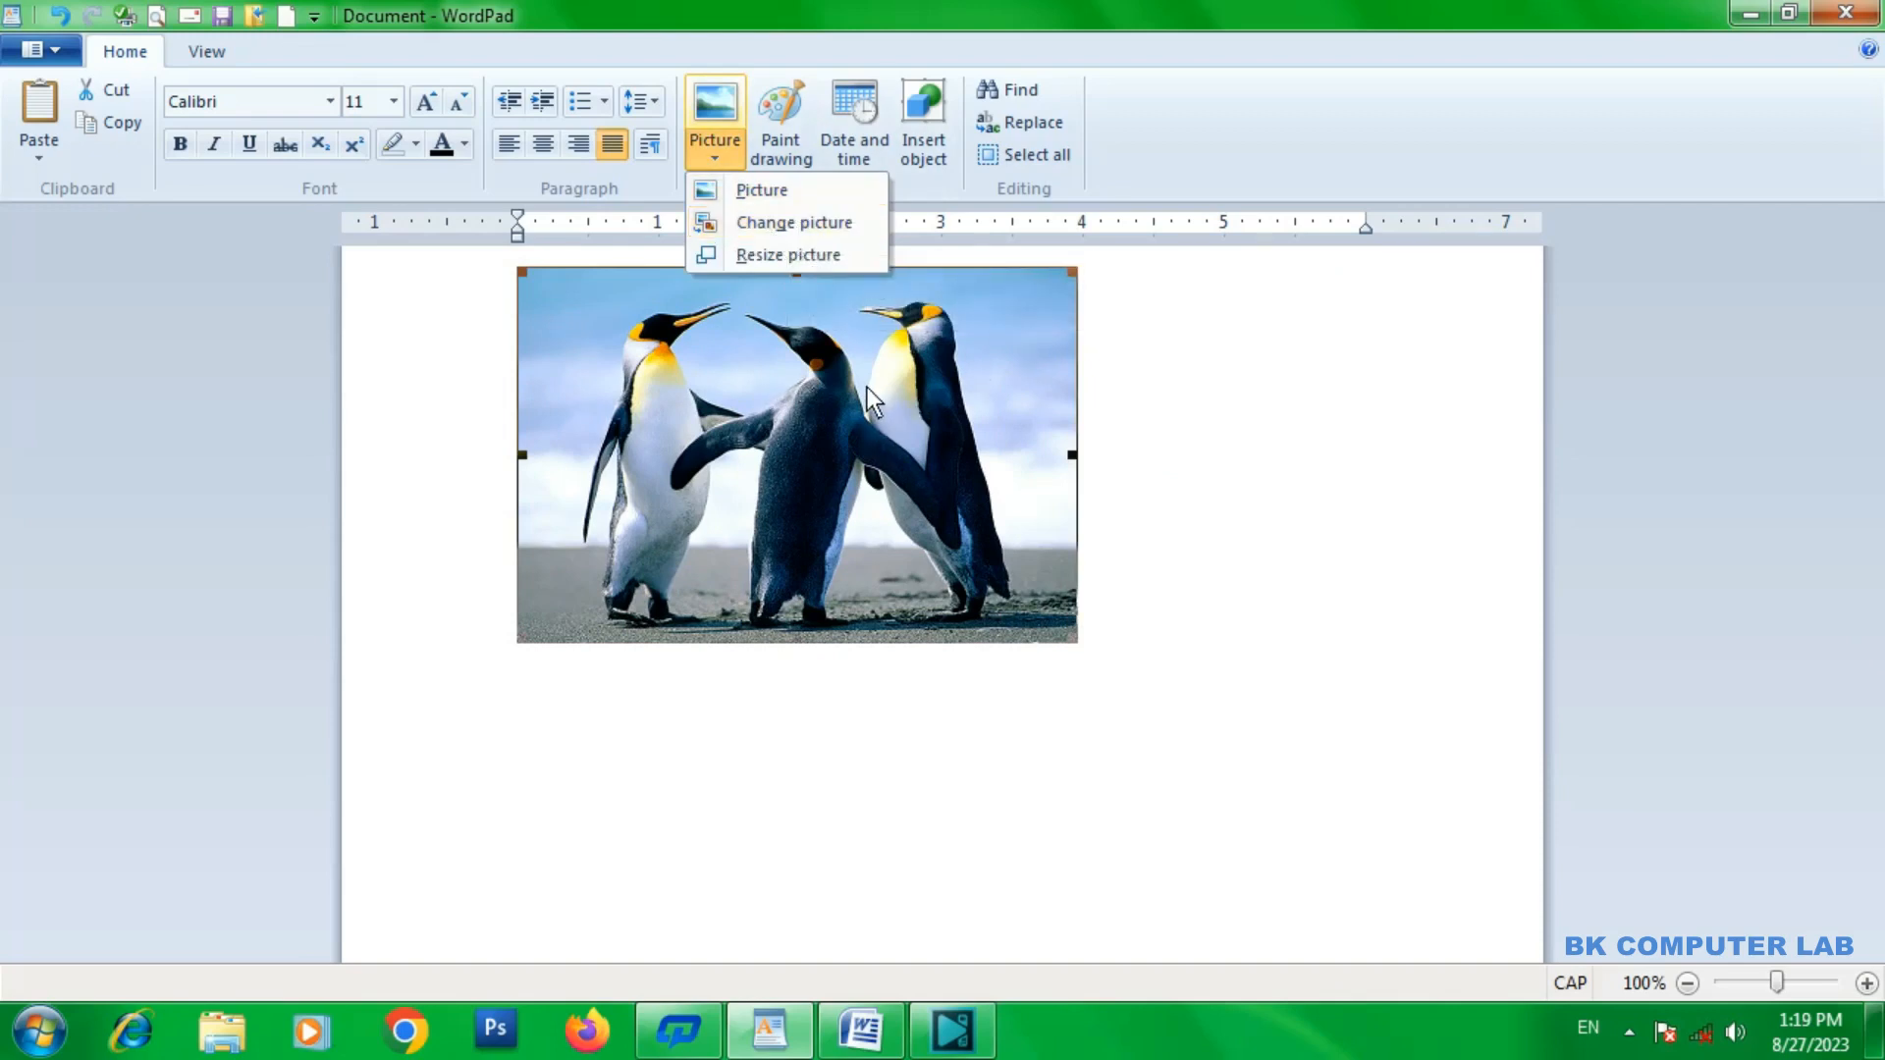
left_click(824, 228)
left_click_drag(840, 149, 750, 125)
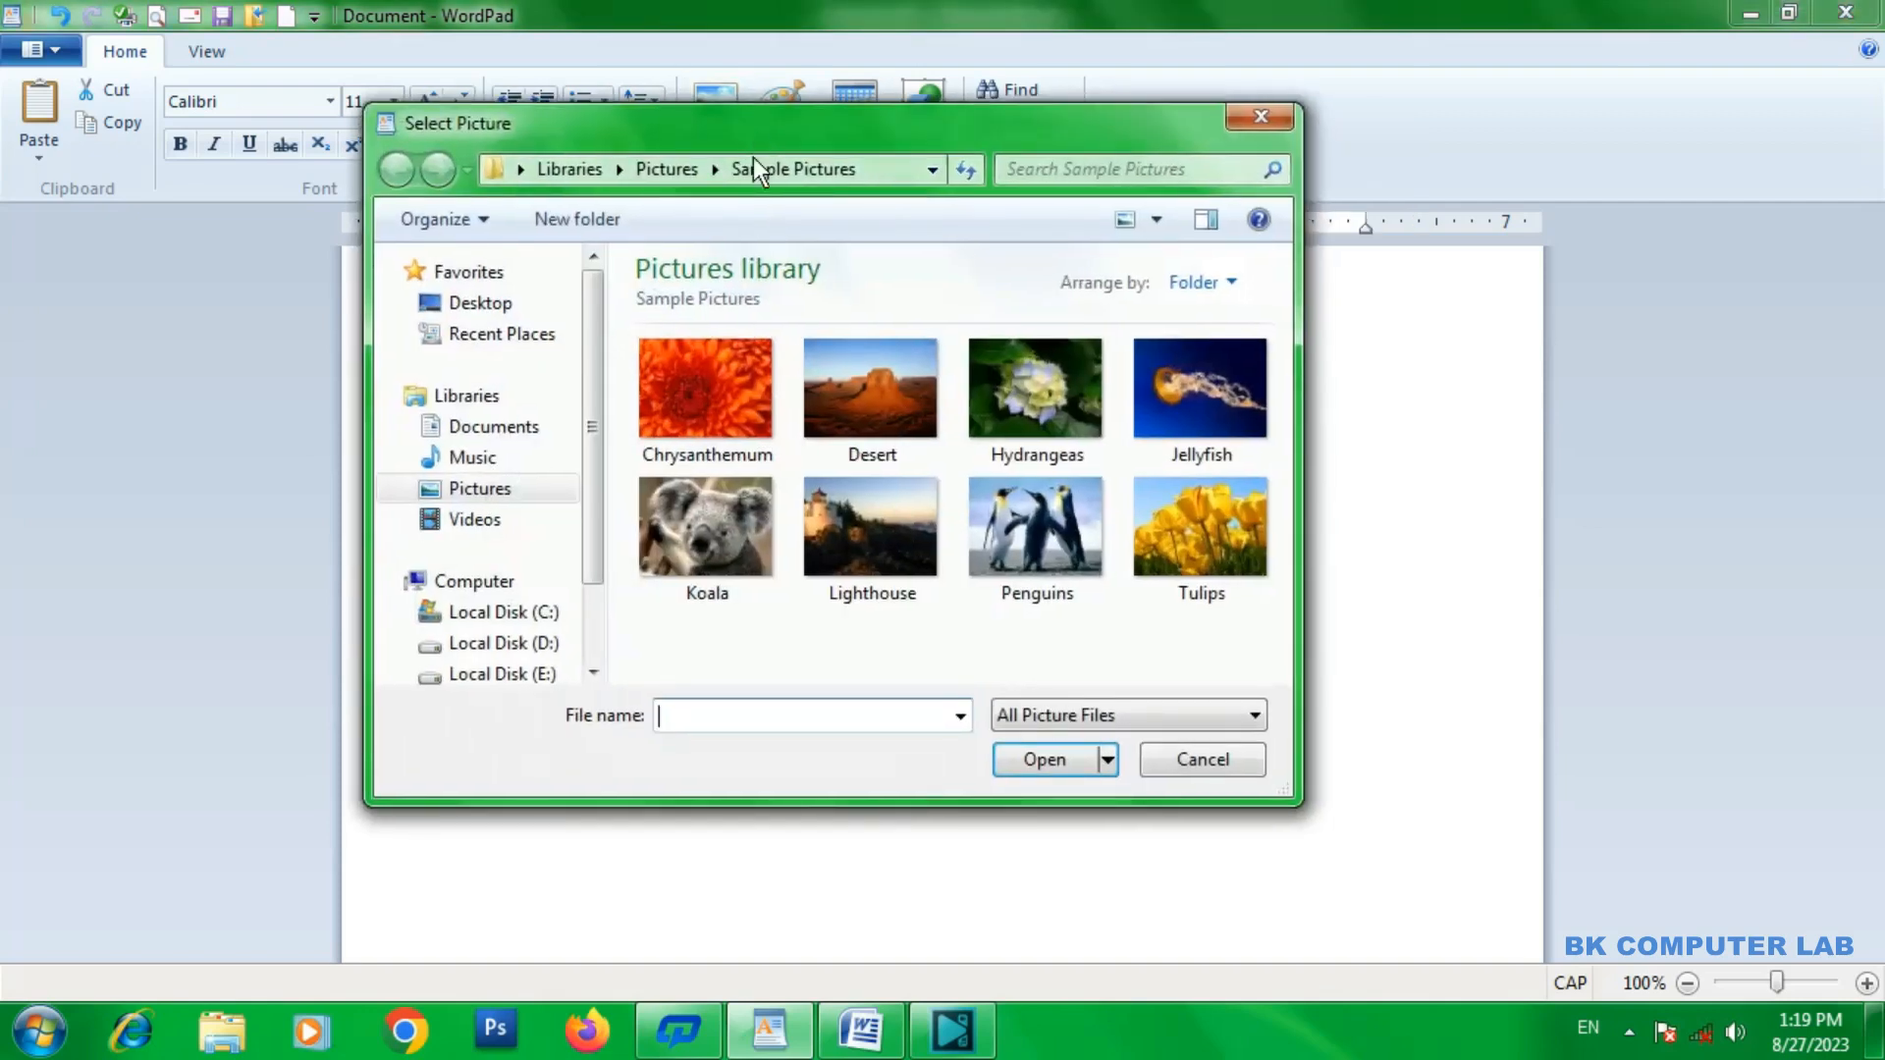
left_click(1194, 541)
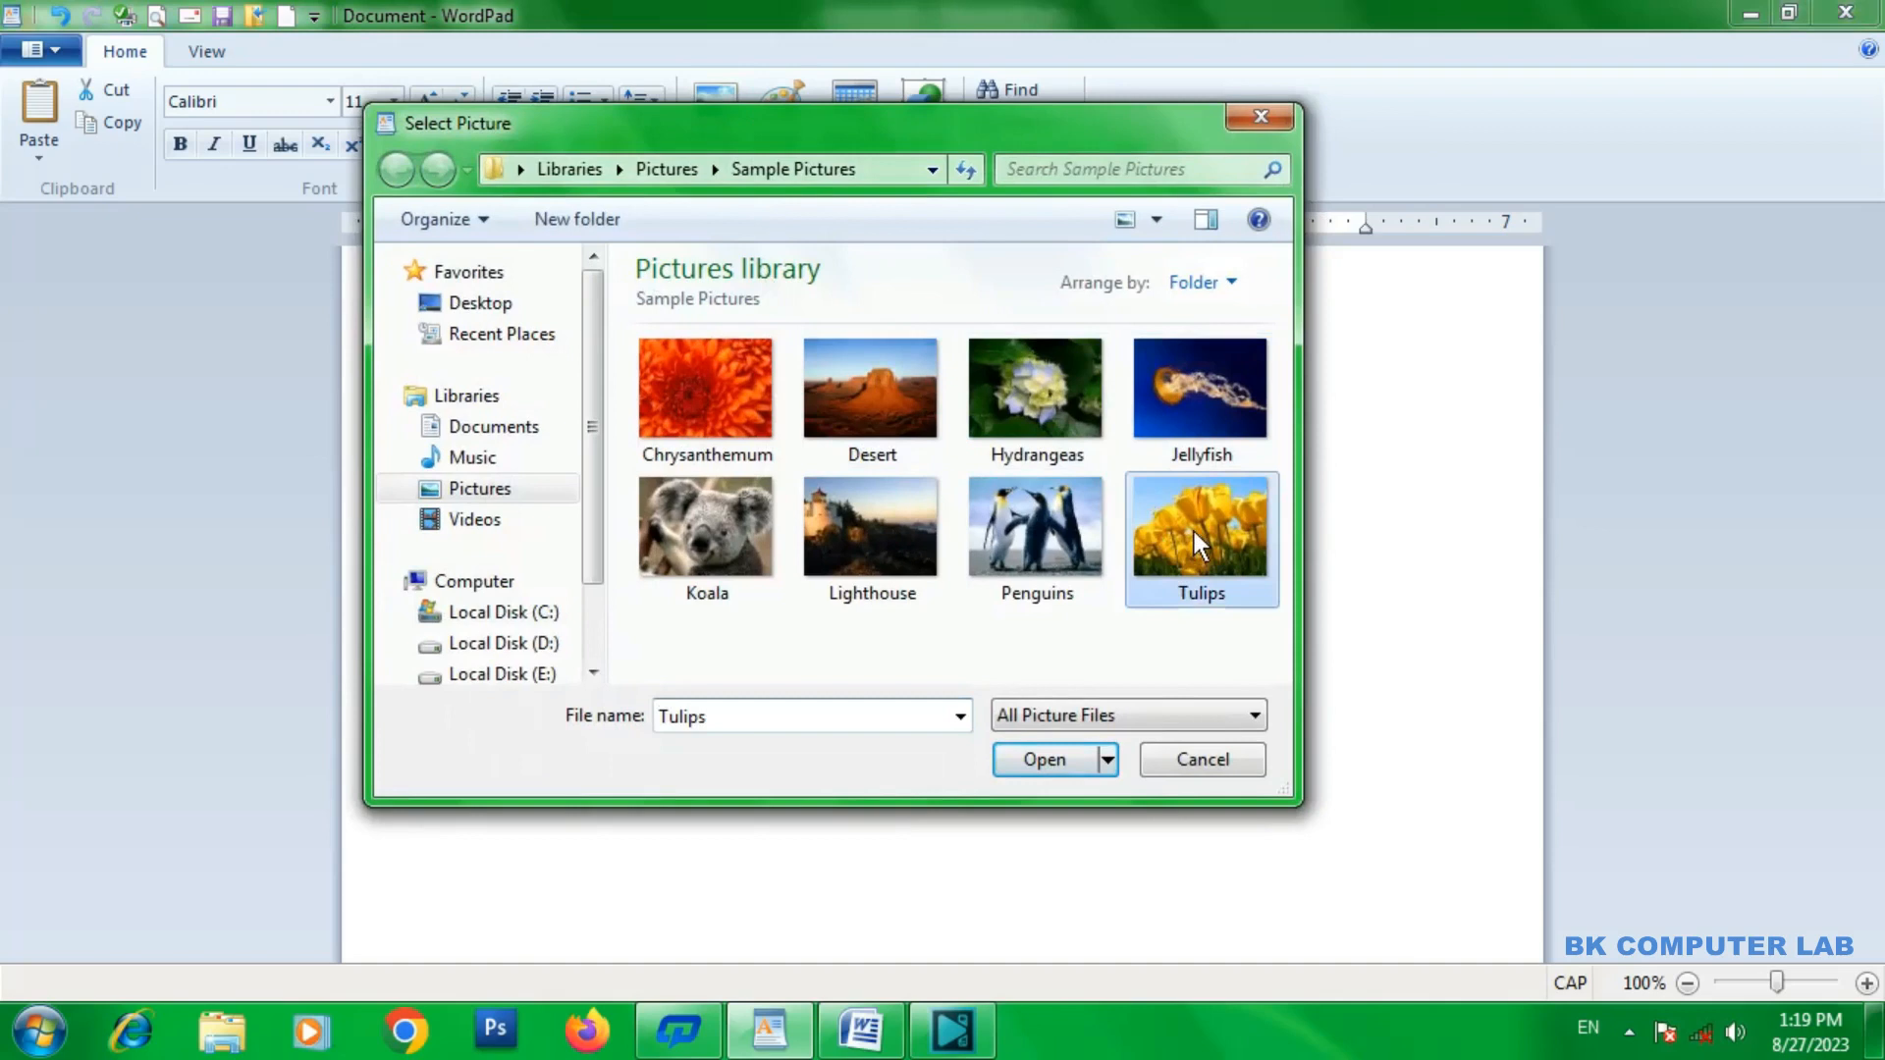
left_click(1080, 761)
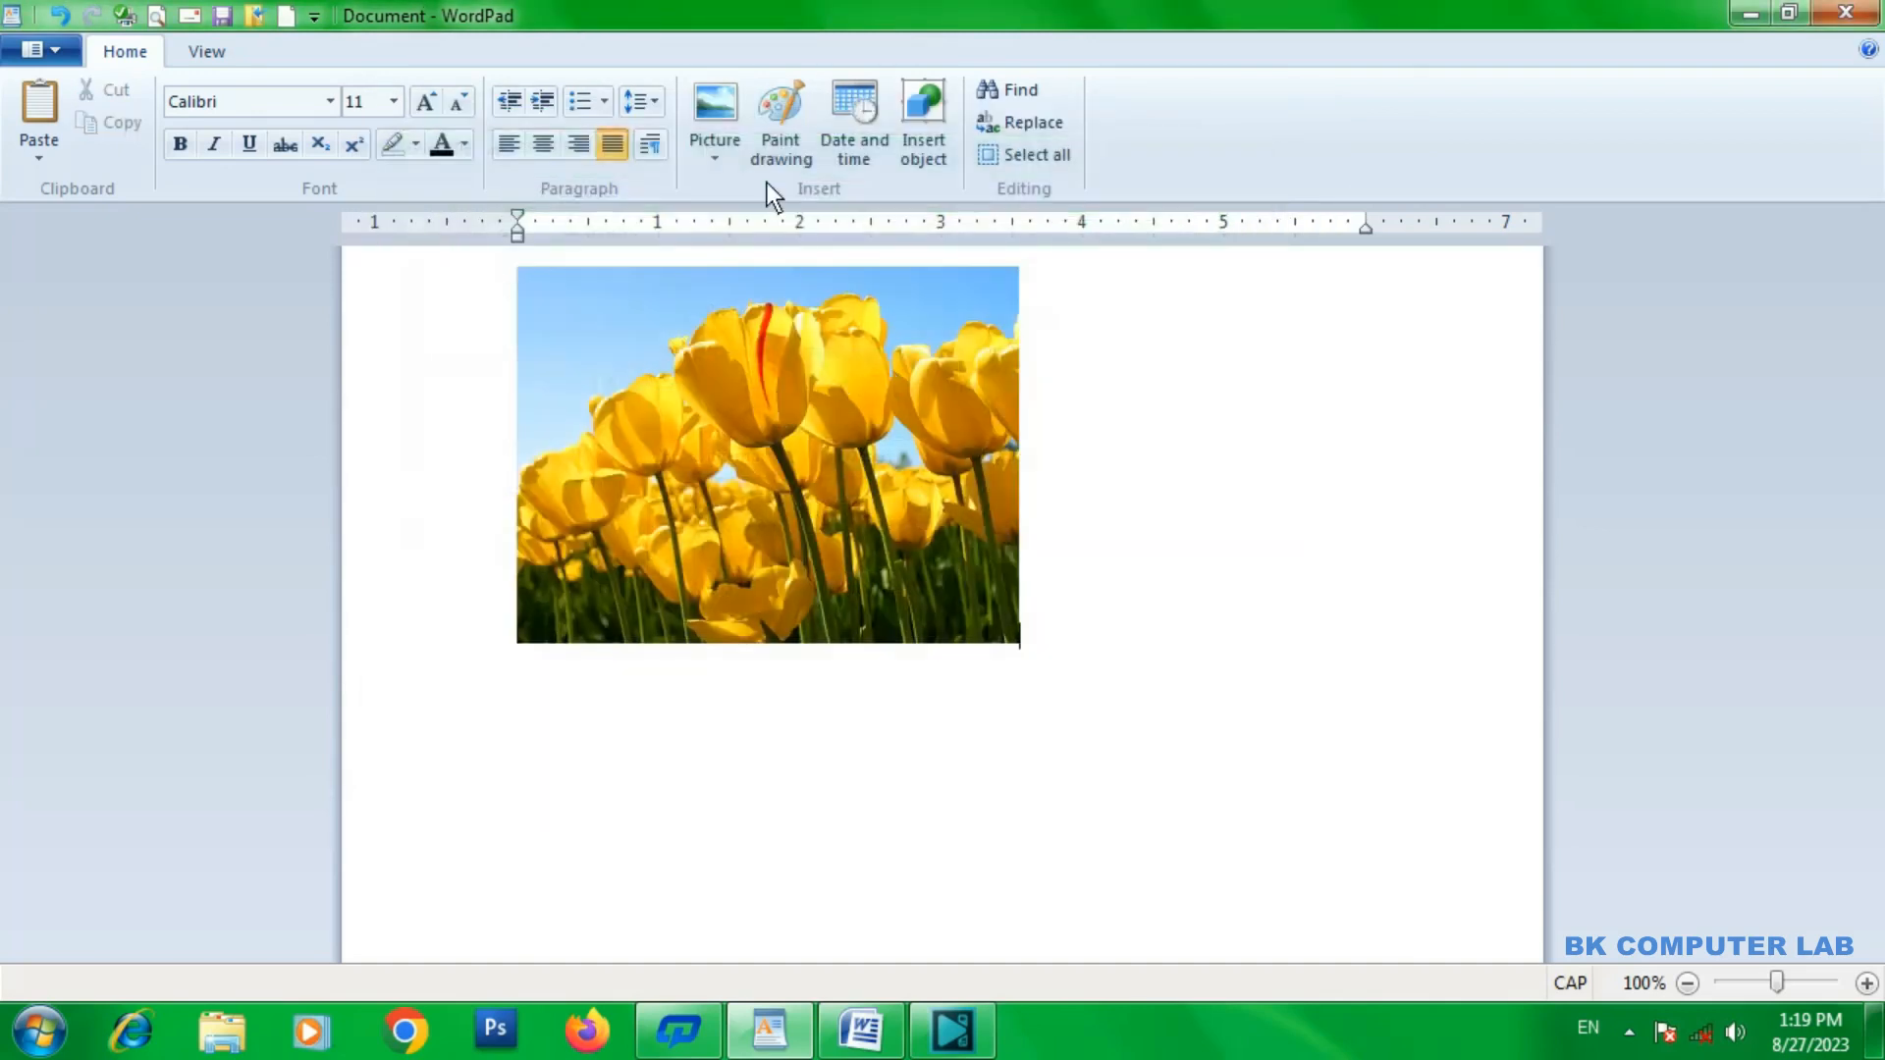
Resize the Tulips picture to 30% horizontal and 50% vertical with the aspect ratio unlocked.
left_click(729, 160)
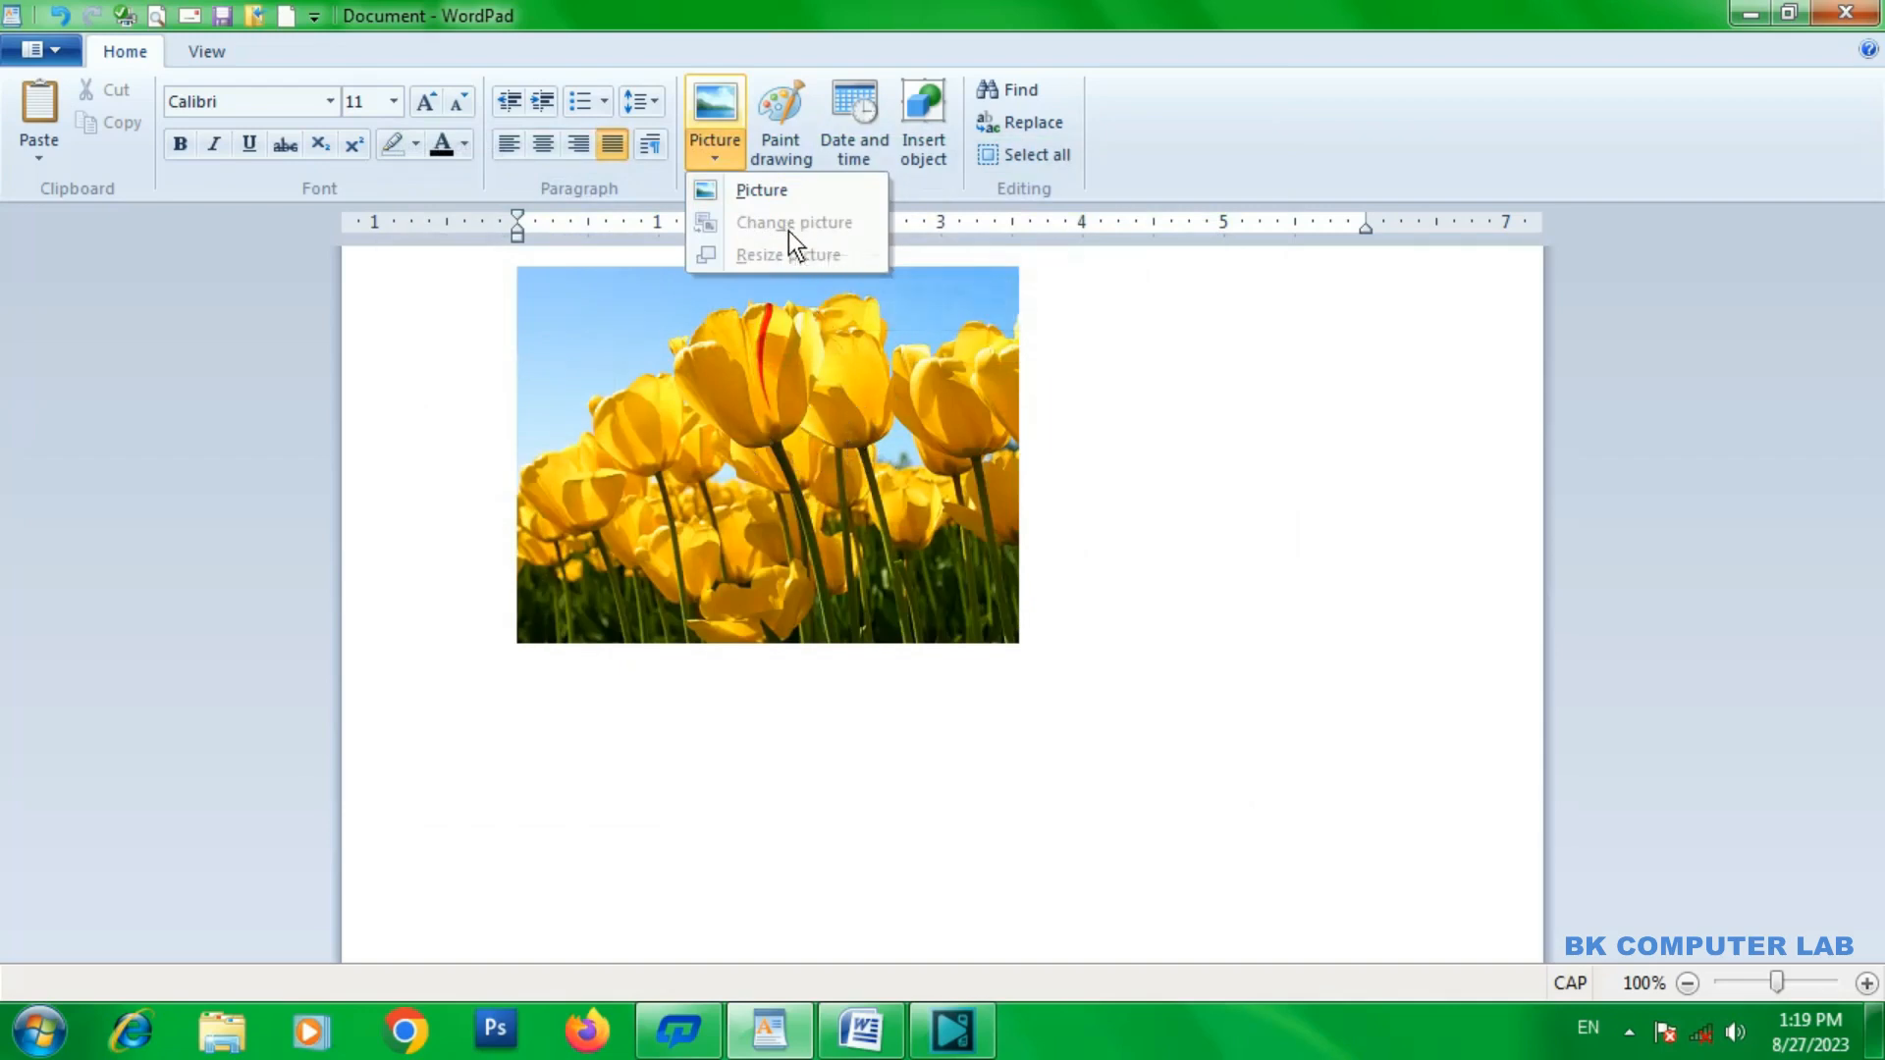
left_click(988, 457)
left_click(951, 441)
left_click(728, 153)
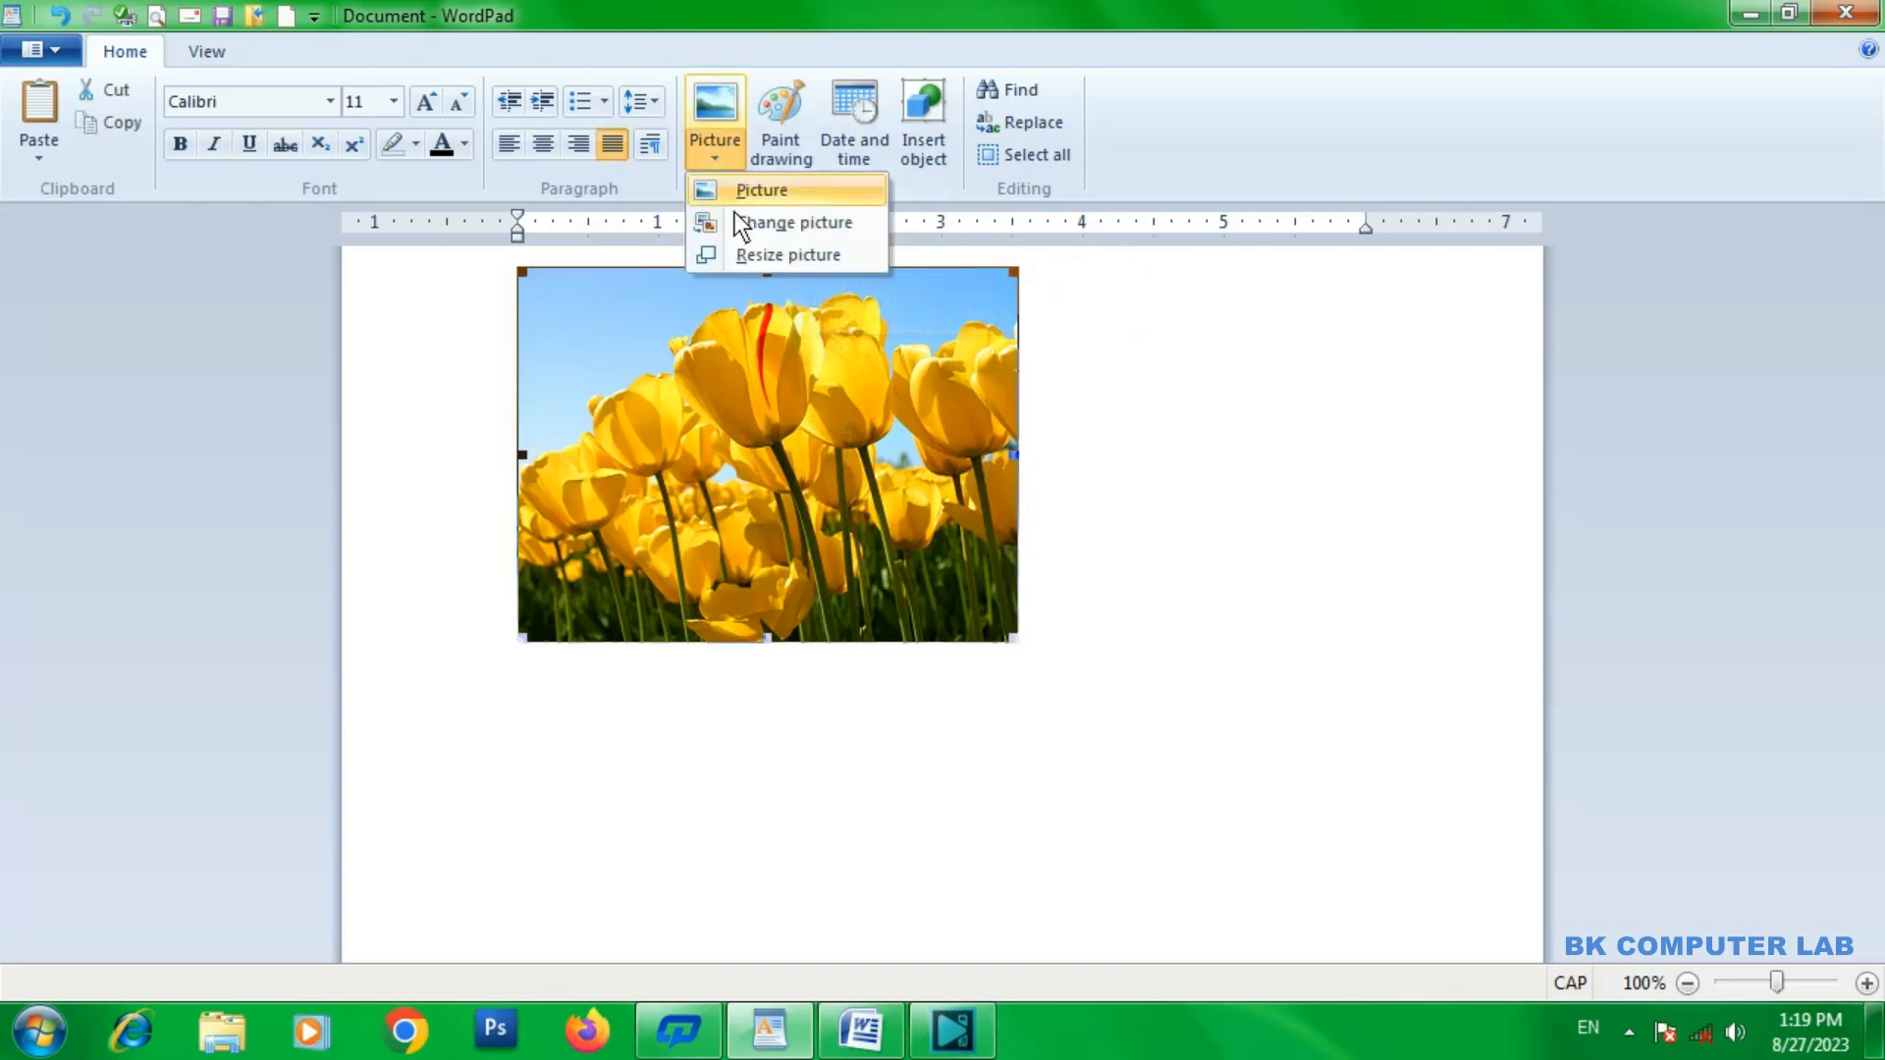
left_click(766, 260)
left_click_drag(479, 148, 1434, 297)
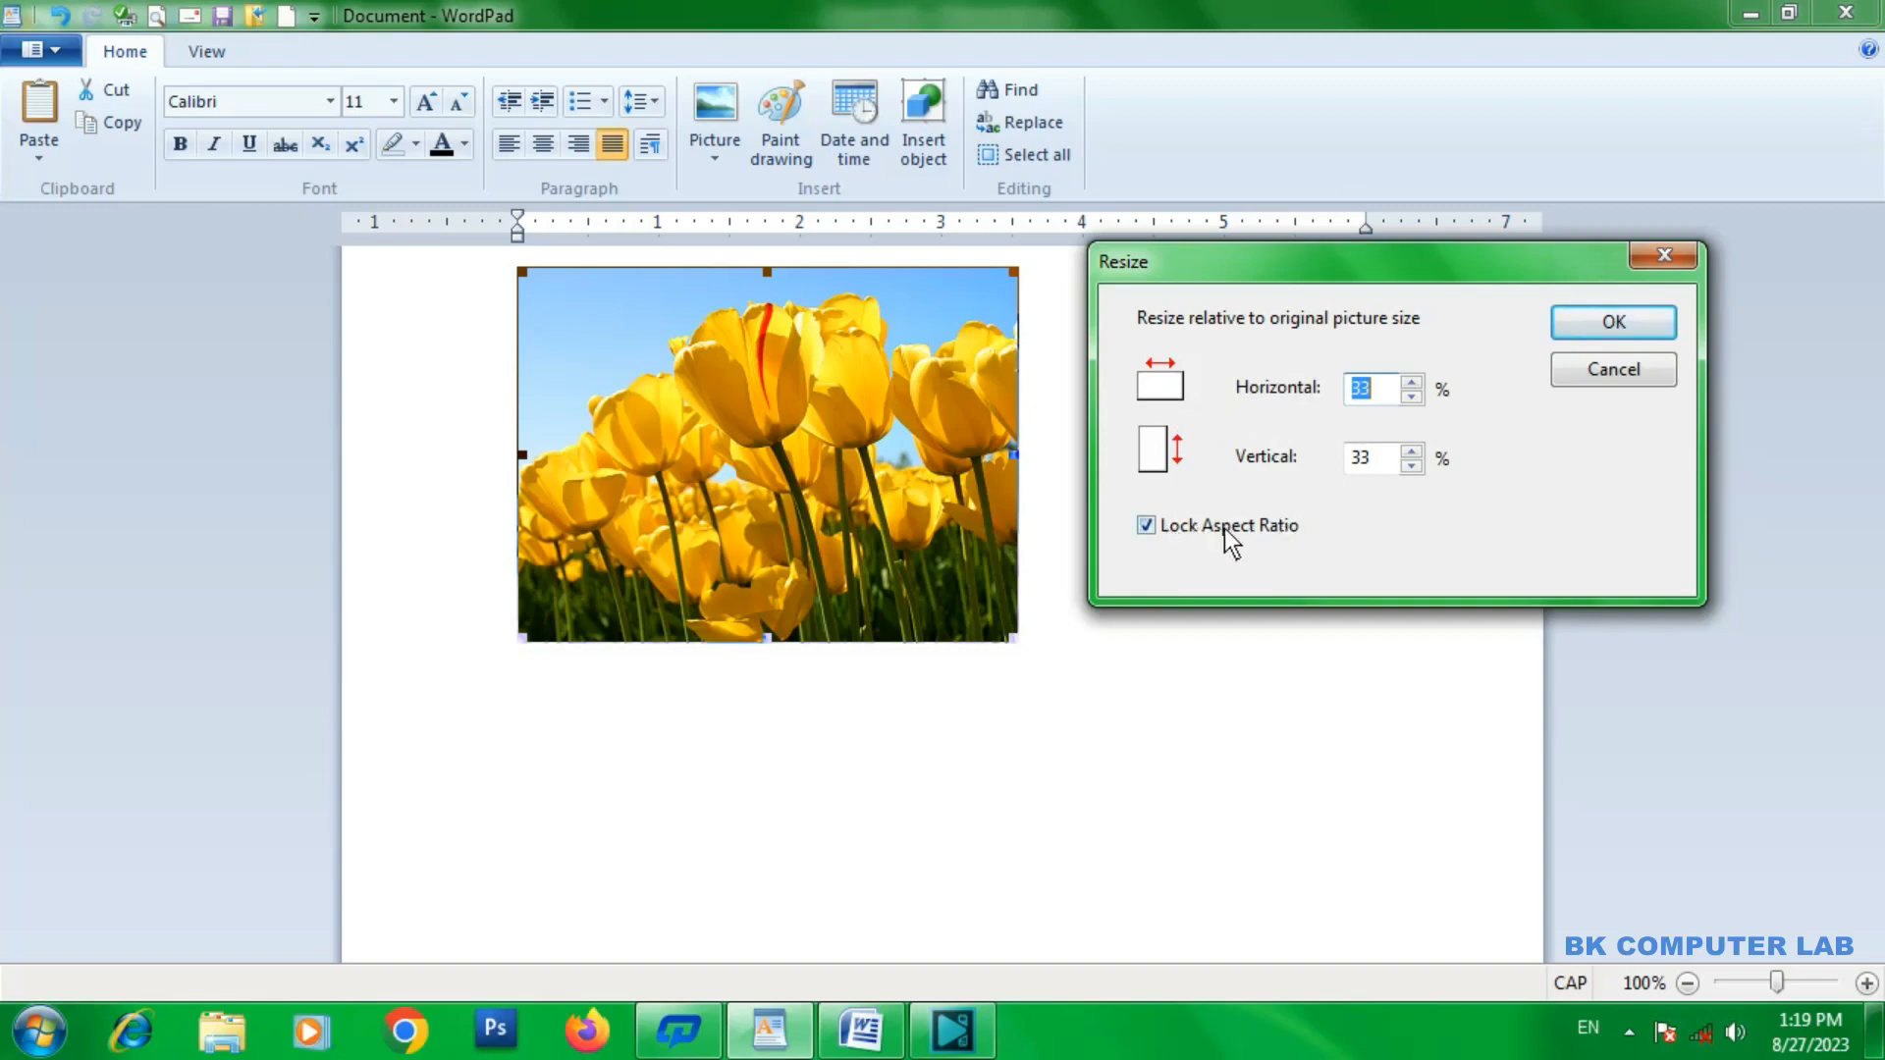
key("BackSpace")
type("44")
left_click(1163, 527)
left_click_drag(1391, 391, 1310, 387)
type("30")
left_click_drag(1386, 461, 1297, 442)
type("50")
left_click(1593, 334)
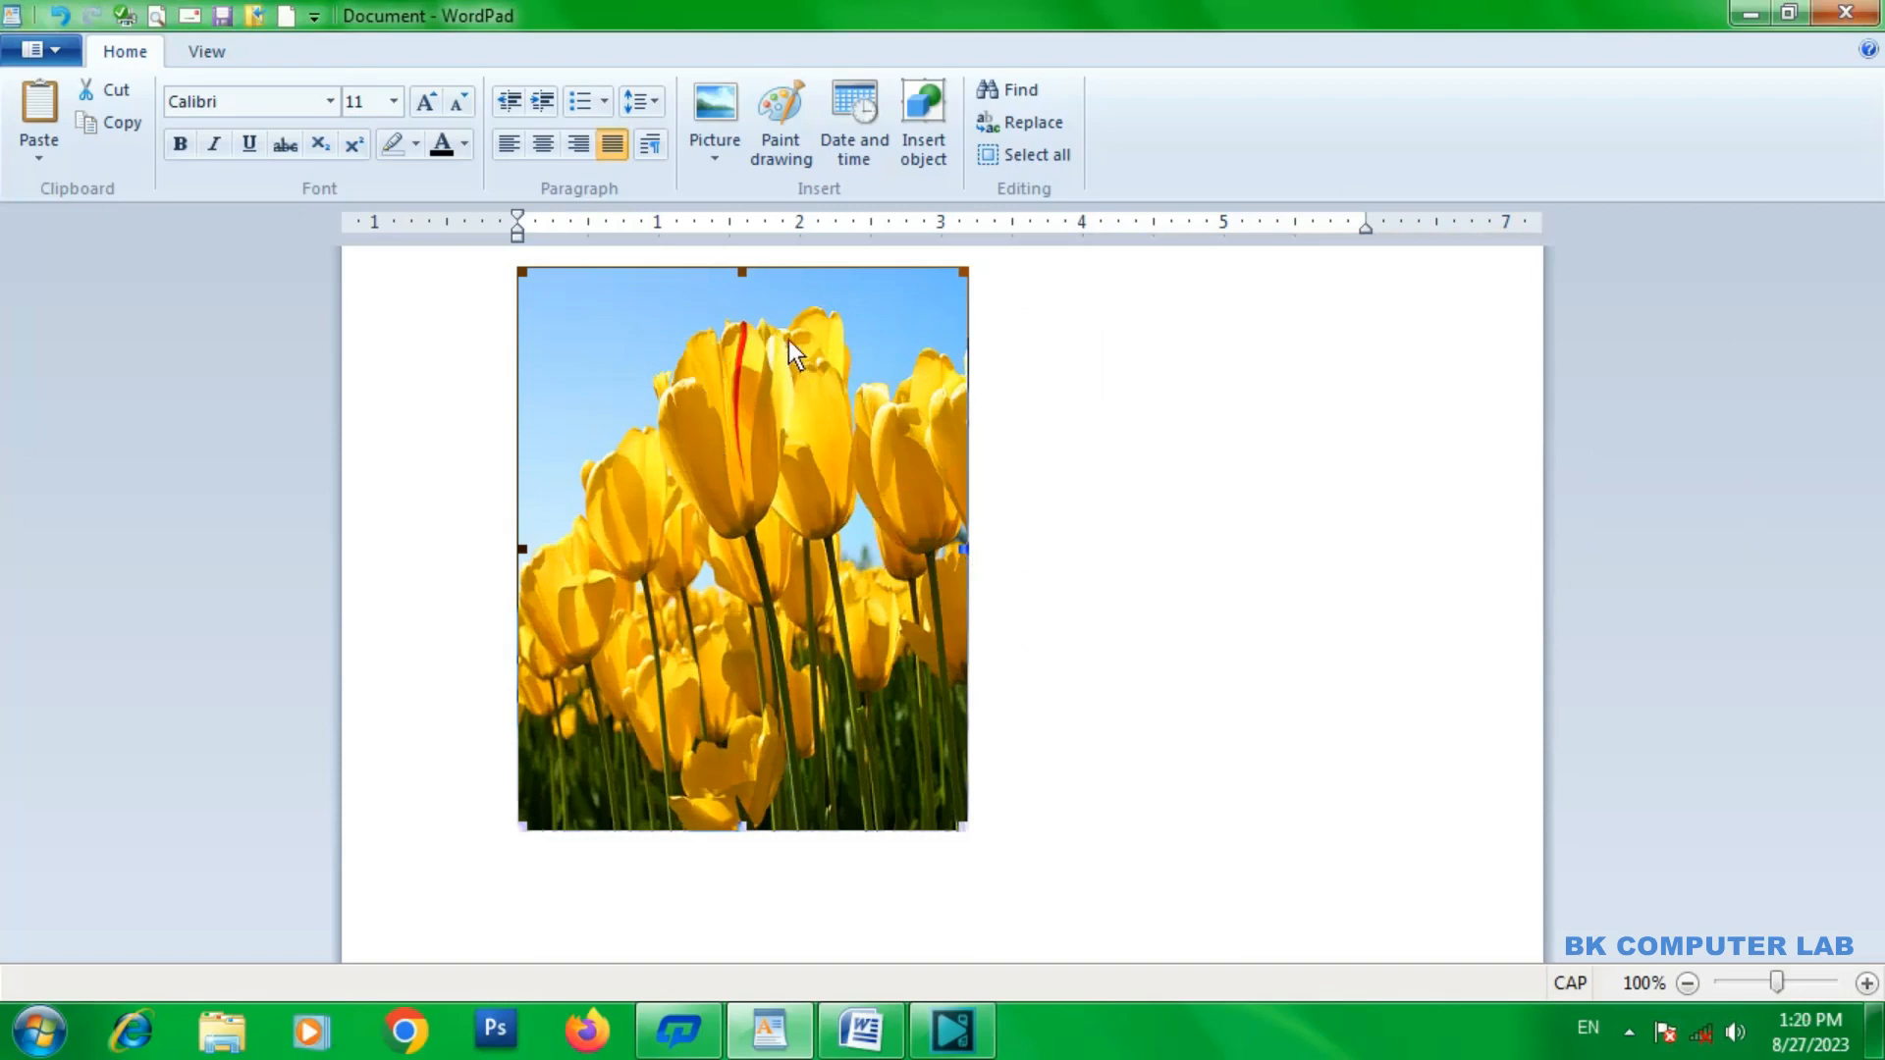
Delete the Tulips picture from the document.
left_click(721, 165)
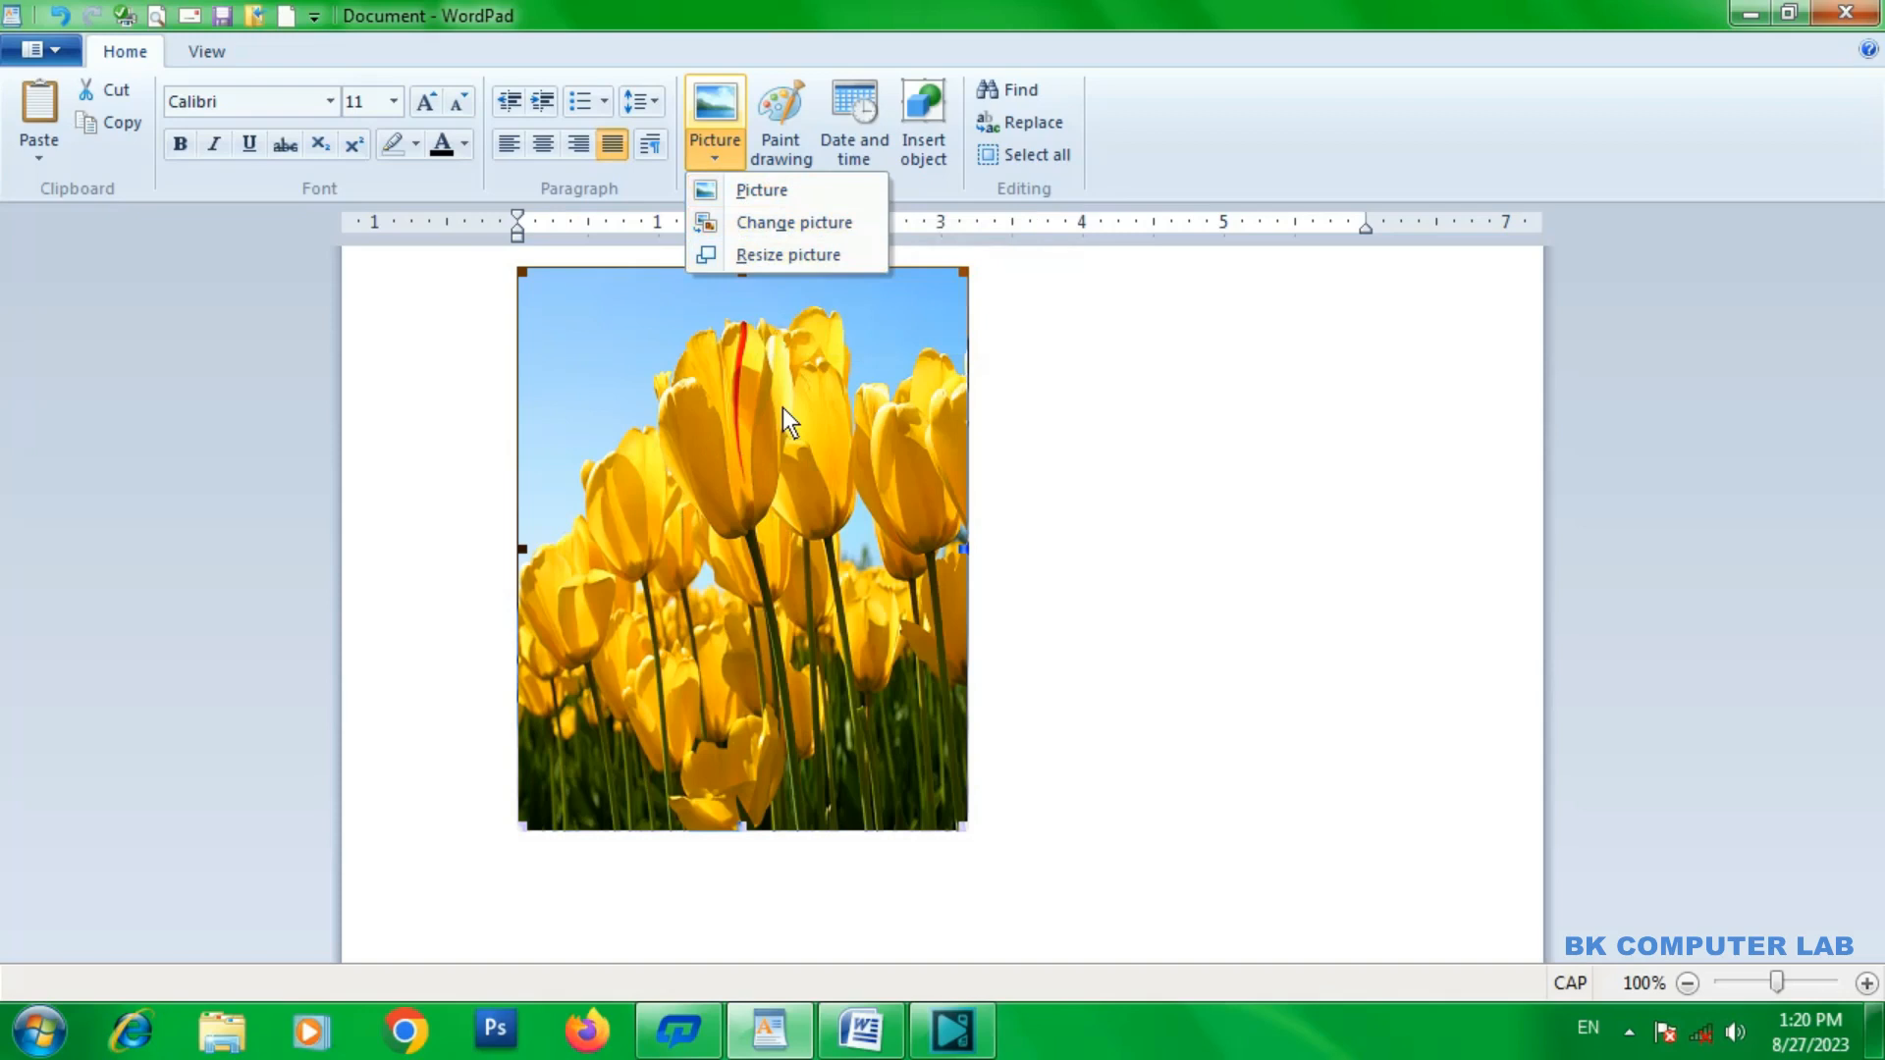
left_click(1130, 172)
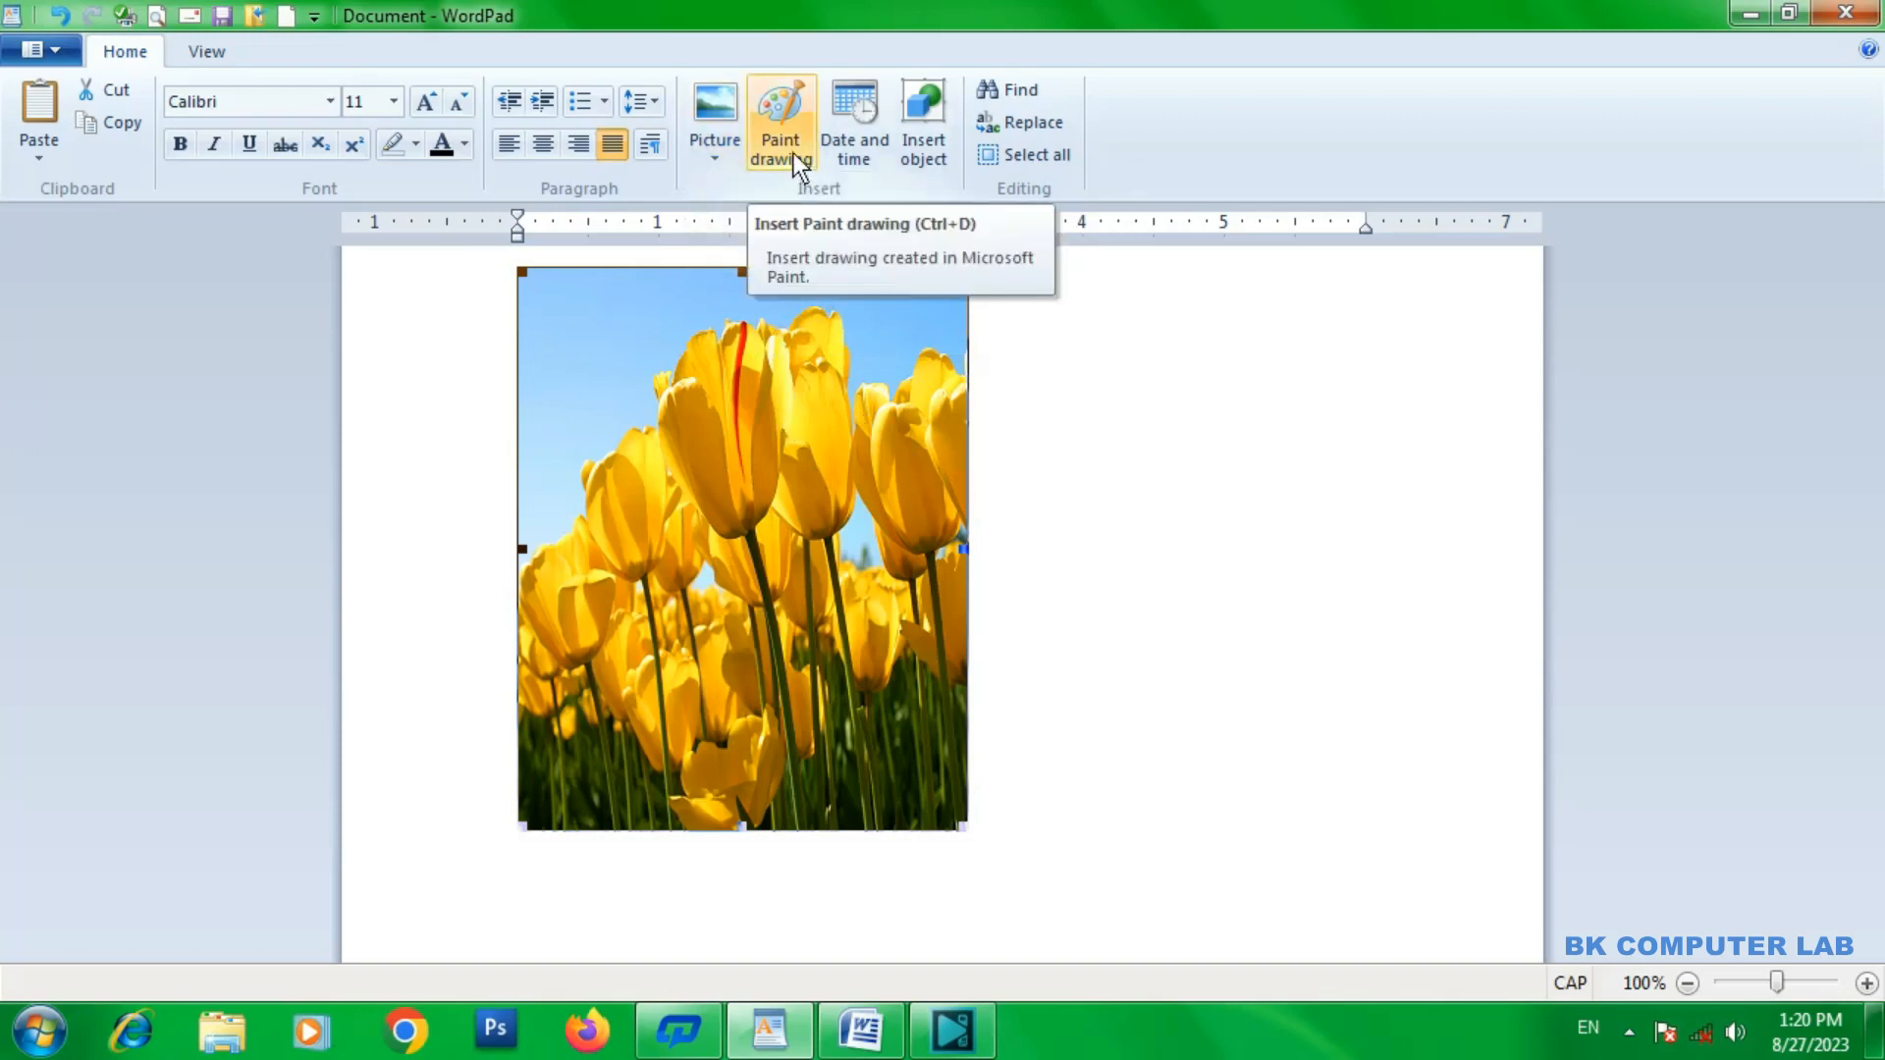
key("Delete")
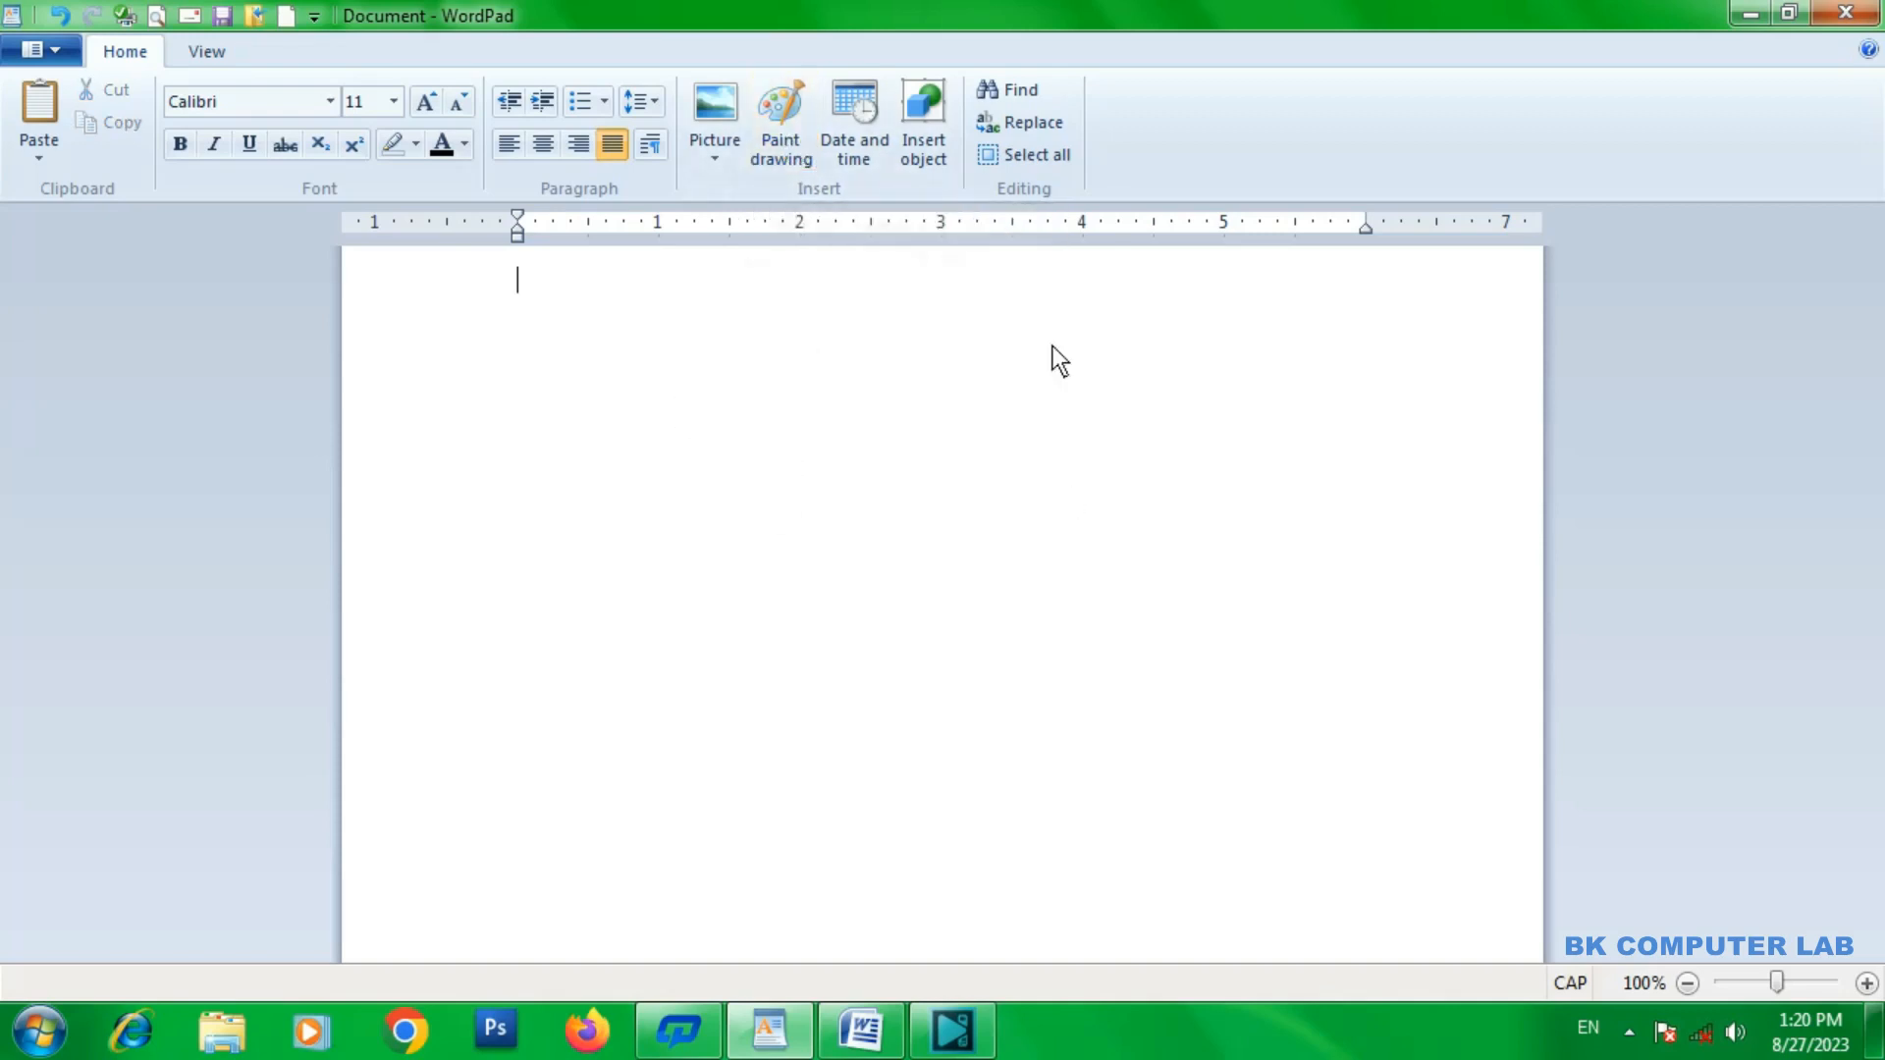
Start a Paint drawing, enlarge its canvas to about 968 × 431 px and draw a cloud callout about 209 × 200 px.
left_click(785, 104)
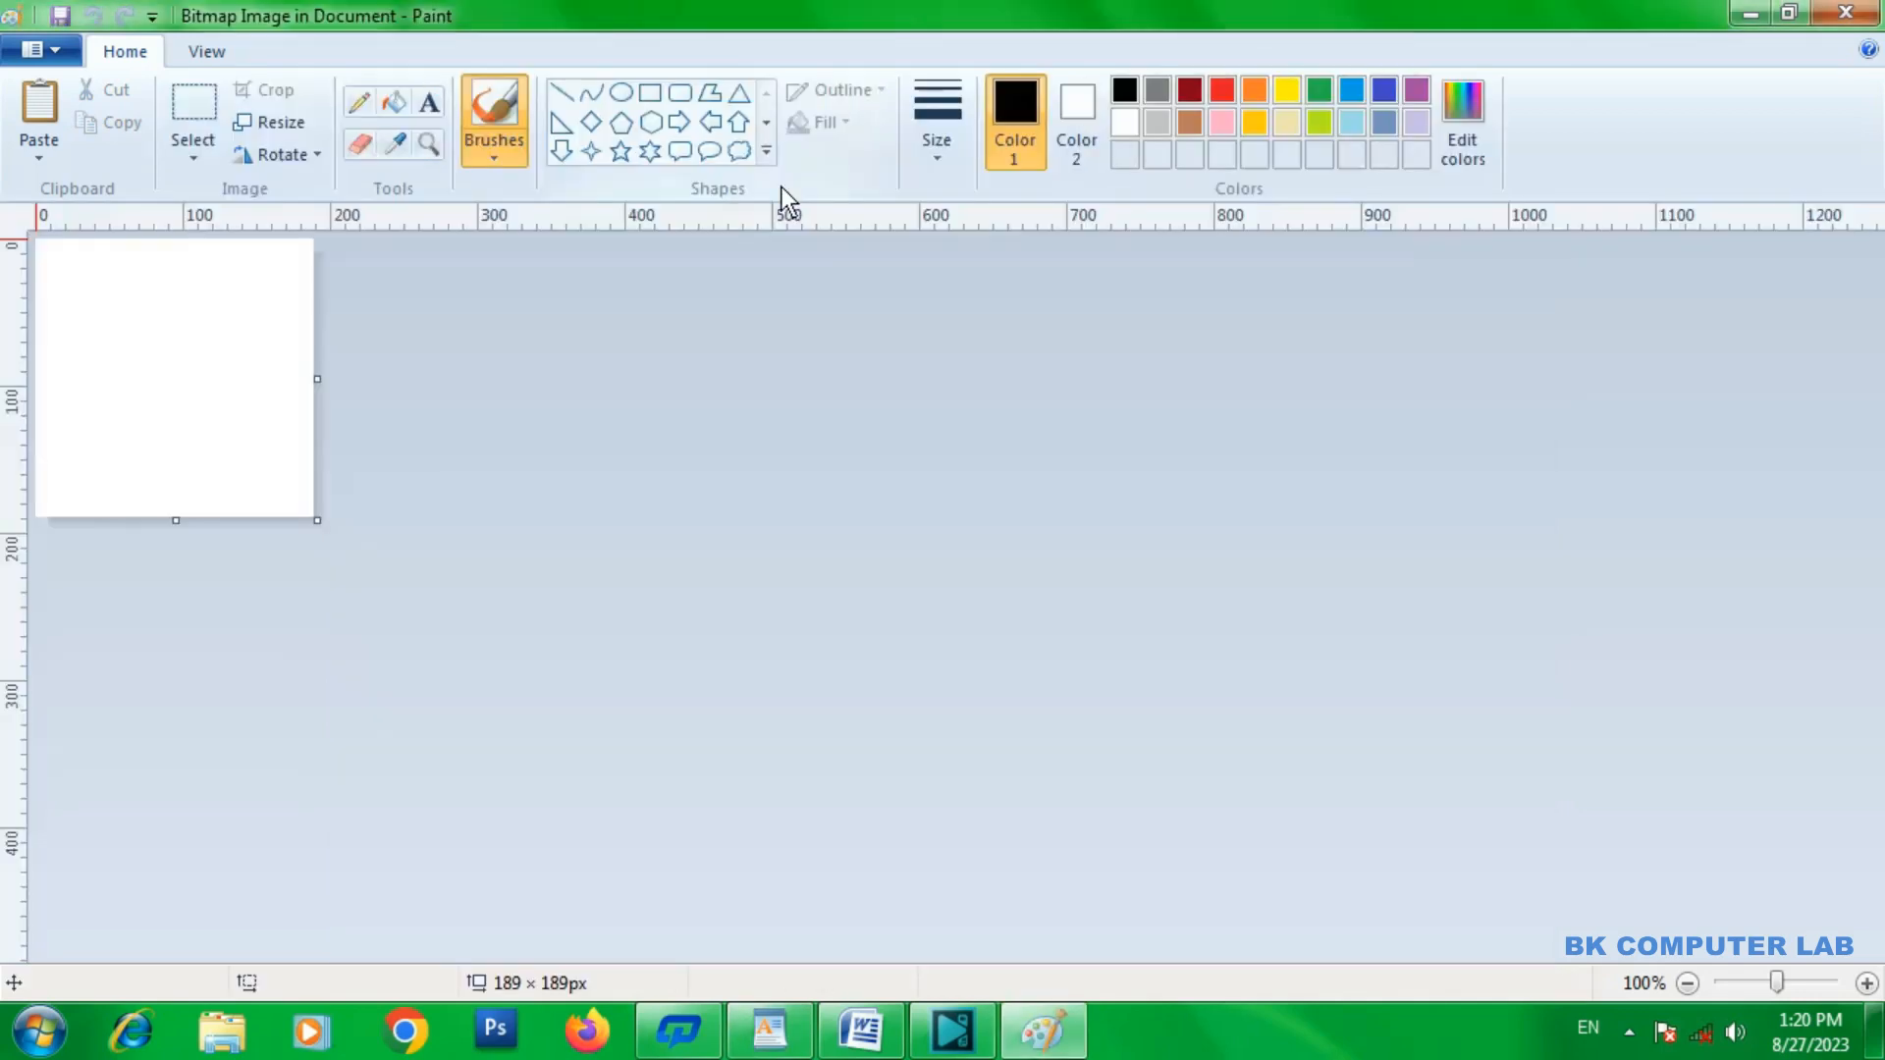
left_click_drag(322, 532, 1441, 848)
left_click(739, 151)
left_click_drag(393, 343, 700, 637)
Fill the cloud callout's main body with light blue and close Paint to place the drawing in the WordPad document.
left_click(397, 101)
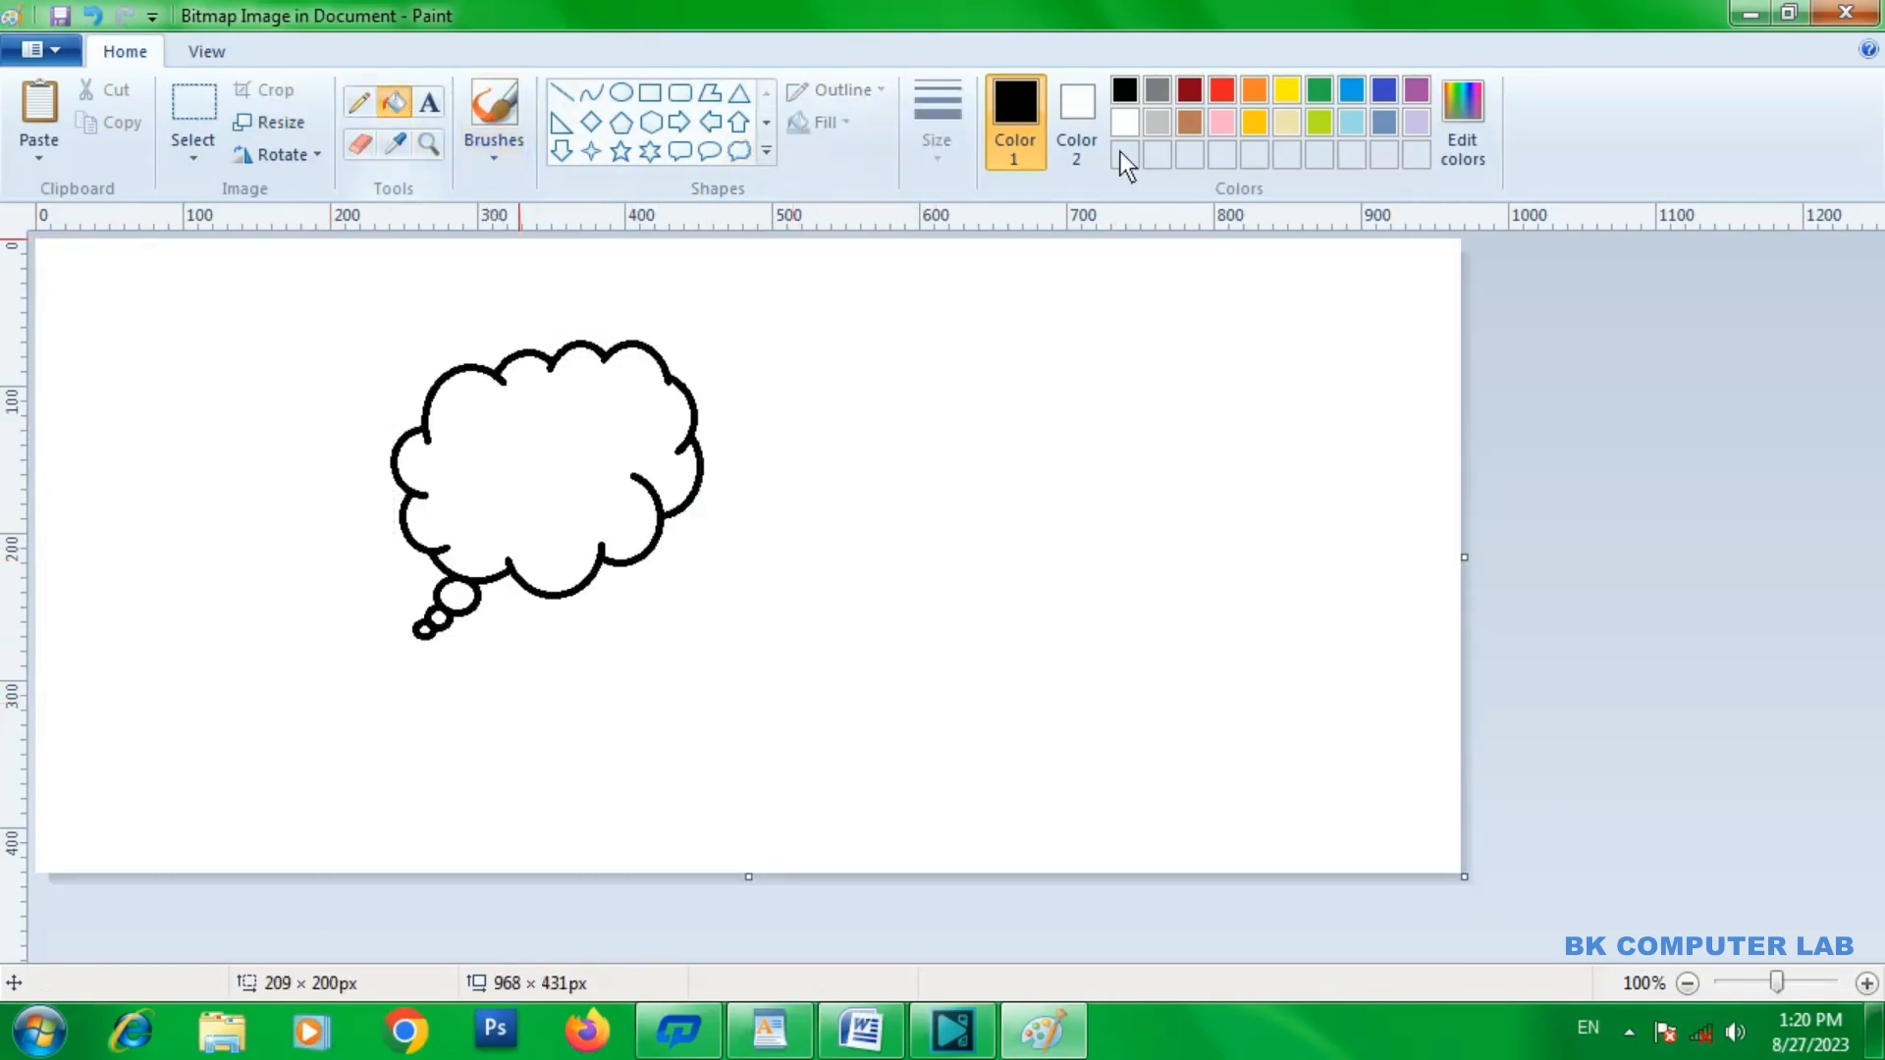
left_click(1351, 91)
left_click(544, 444)
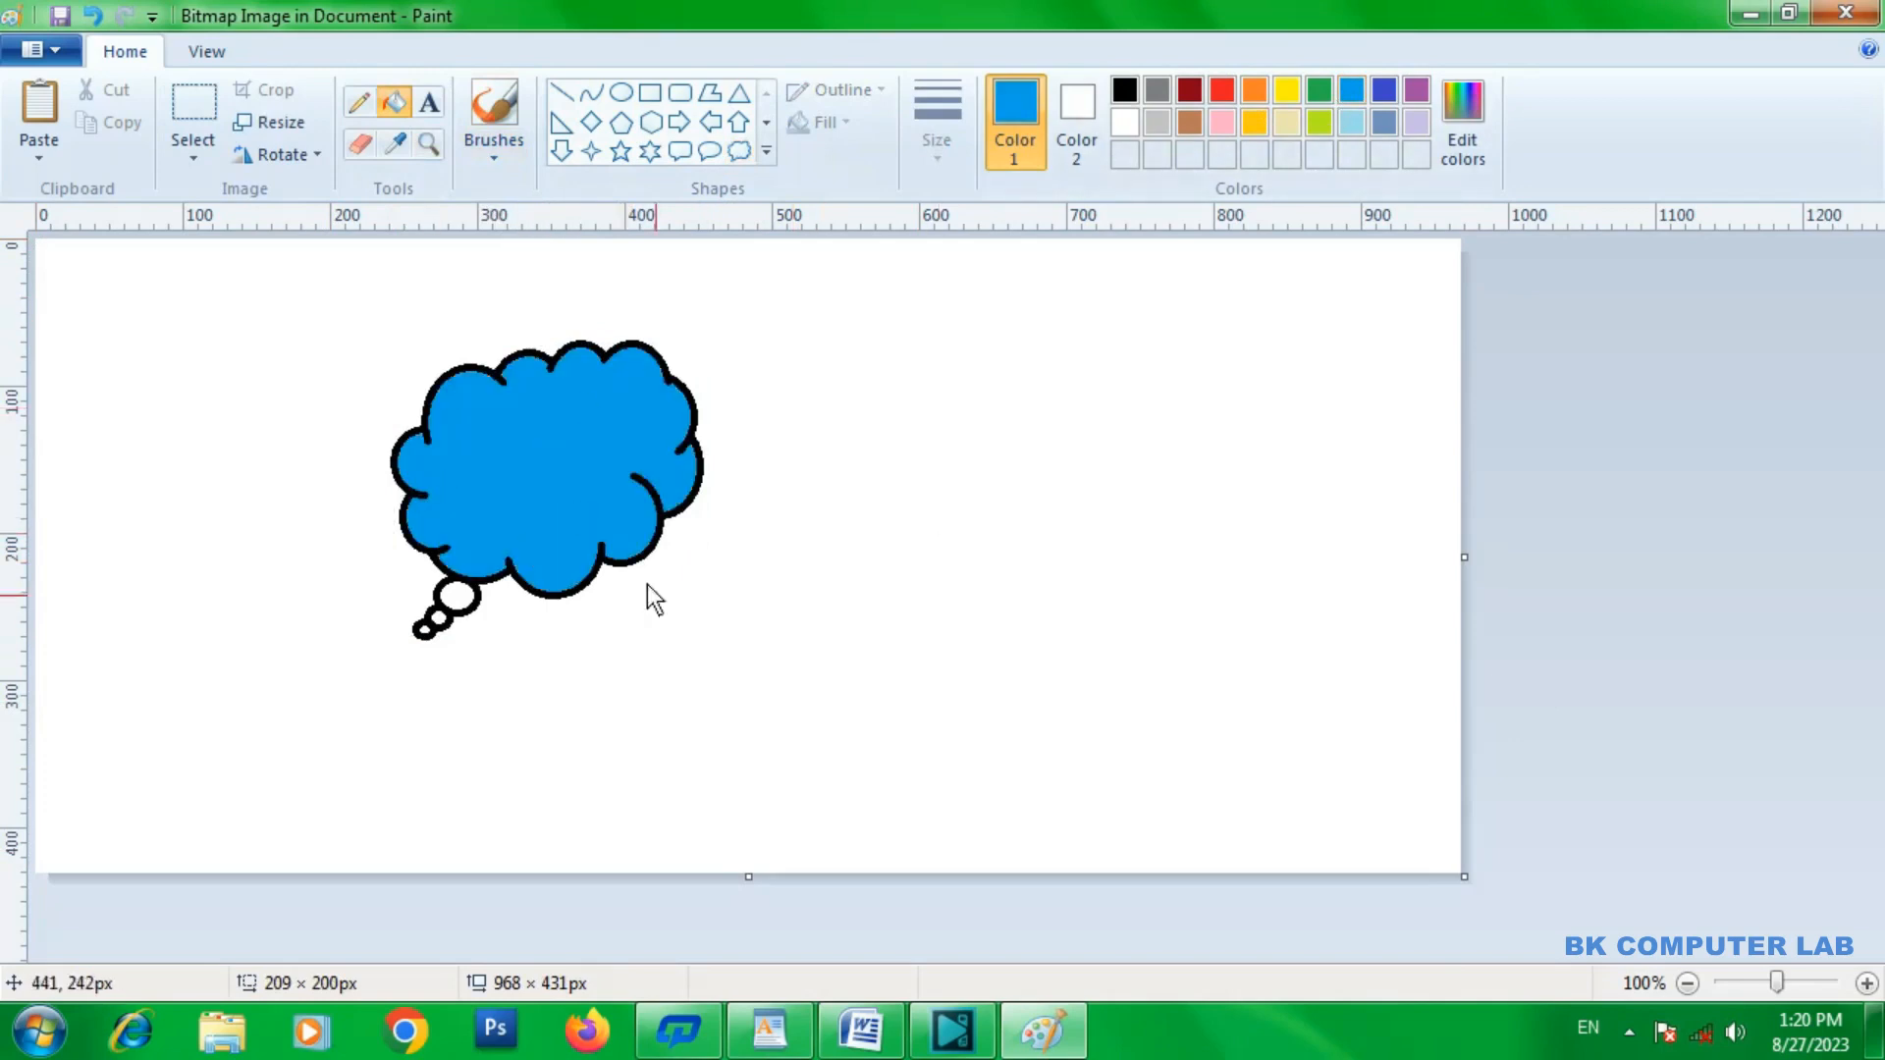
left_click(1846, 13)
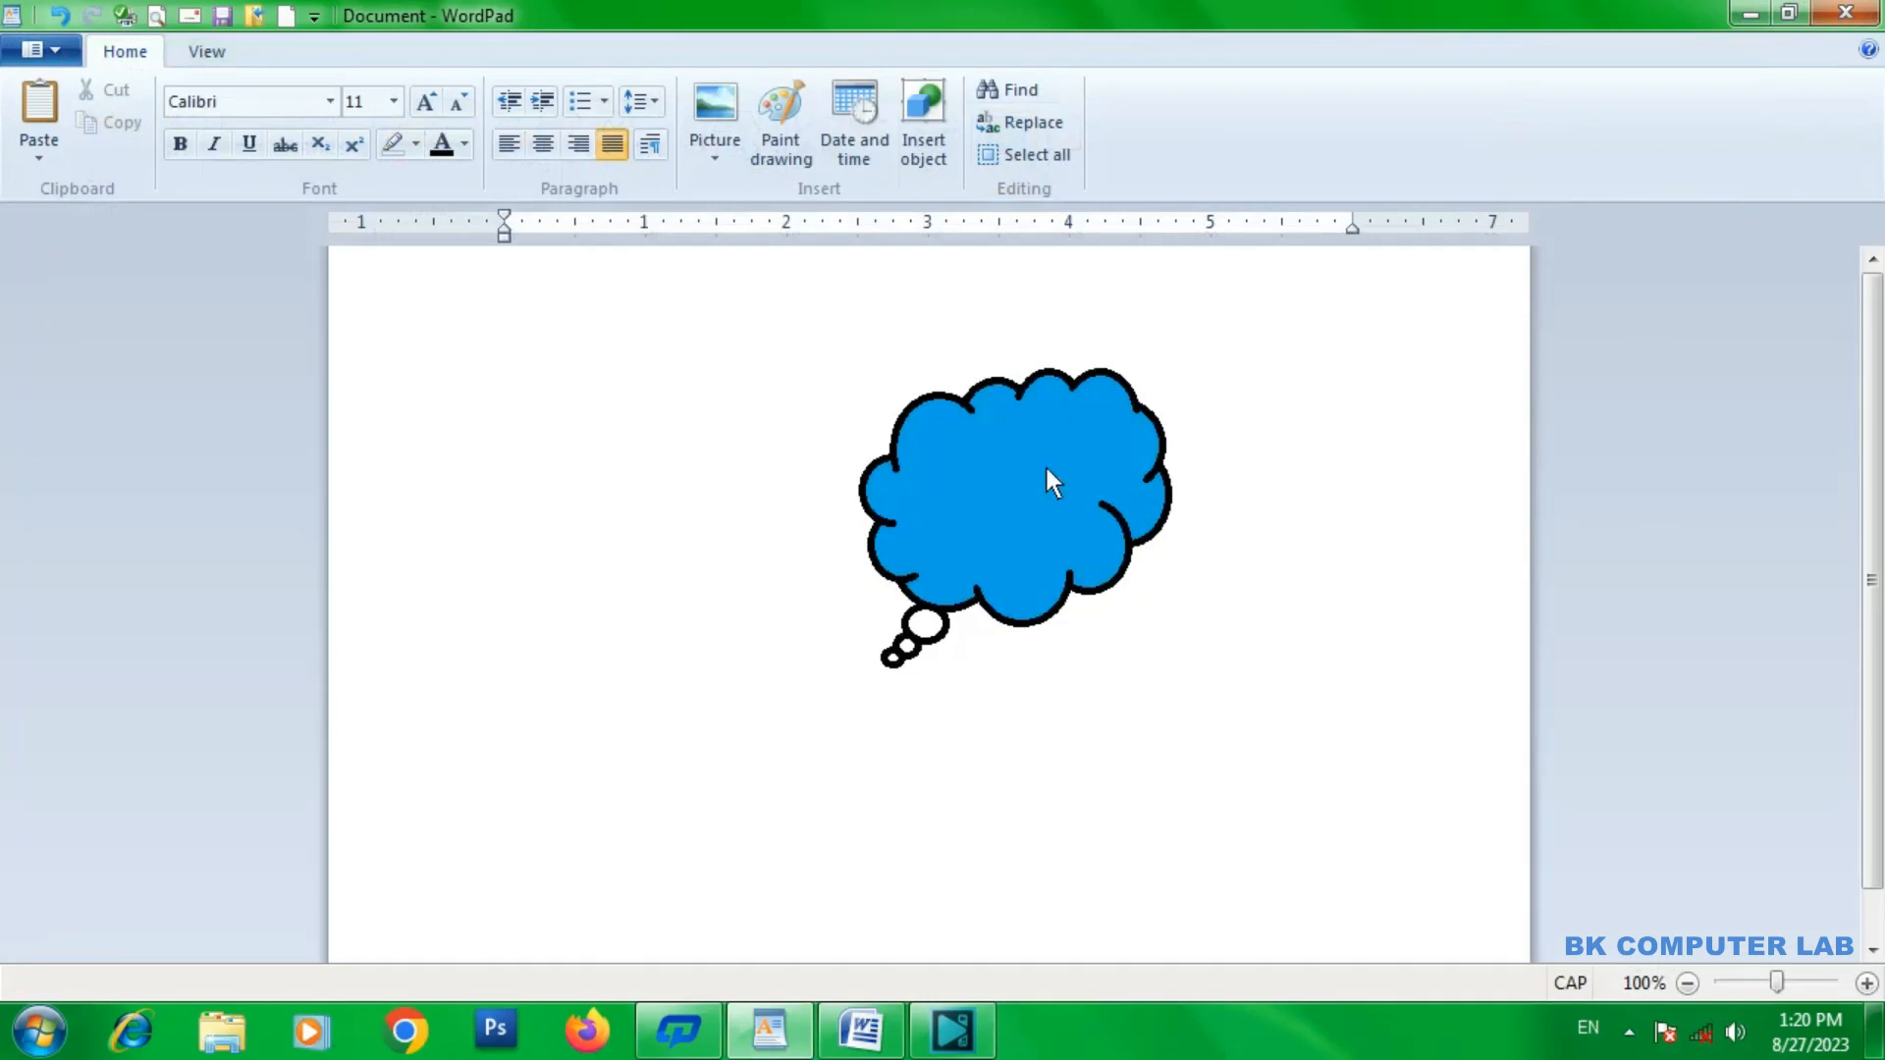
Start another Paint drawing with a canvas of about 596 × 414 px and draw a six-point star about 142 × 162 px.
left_click(782, 117)
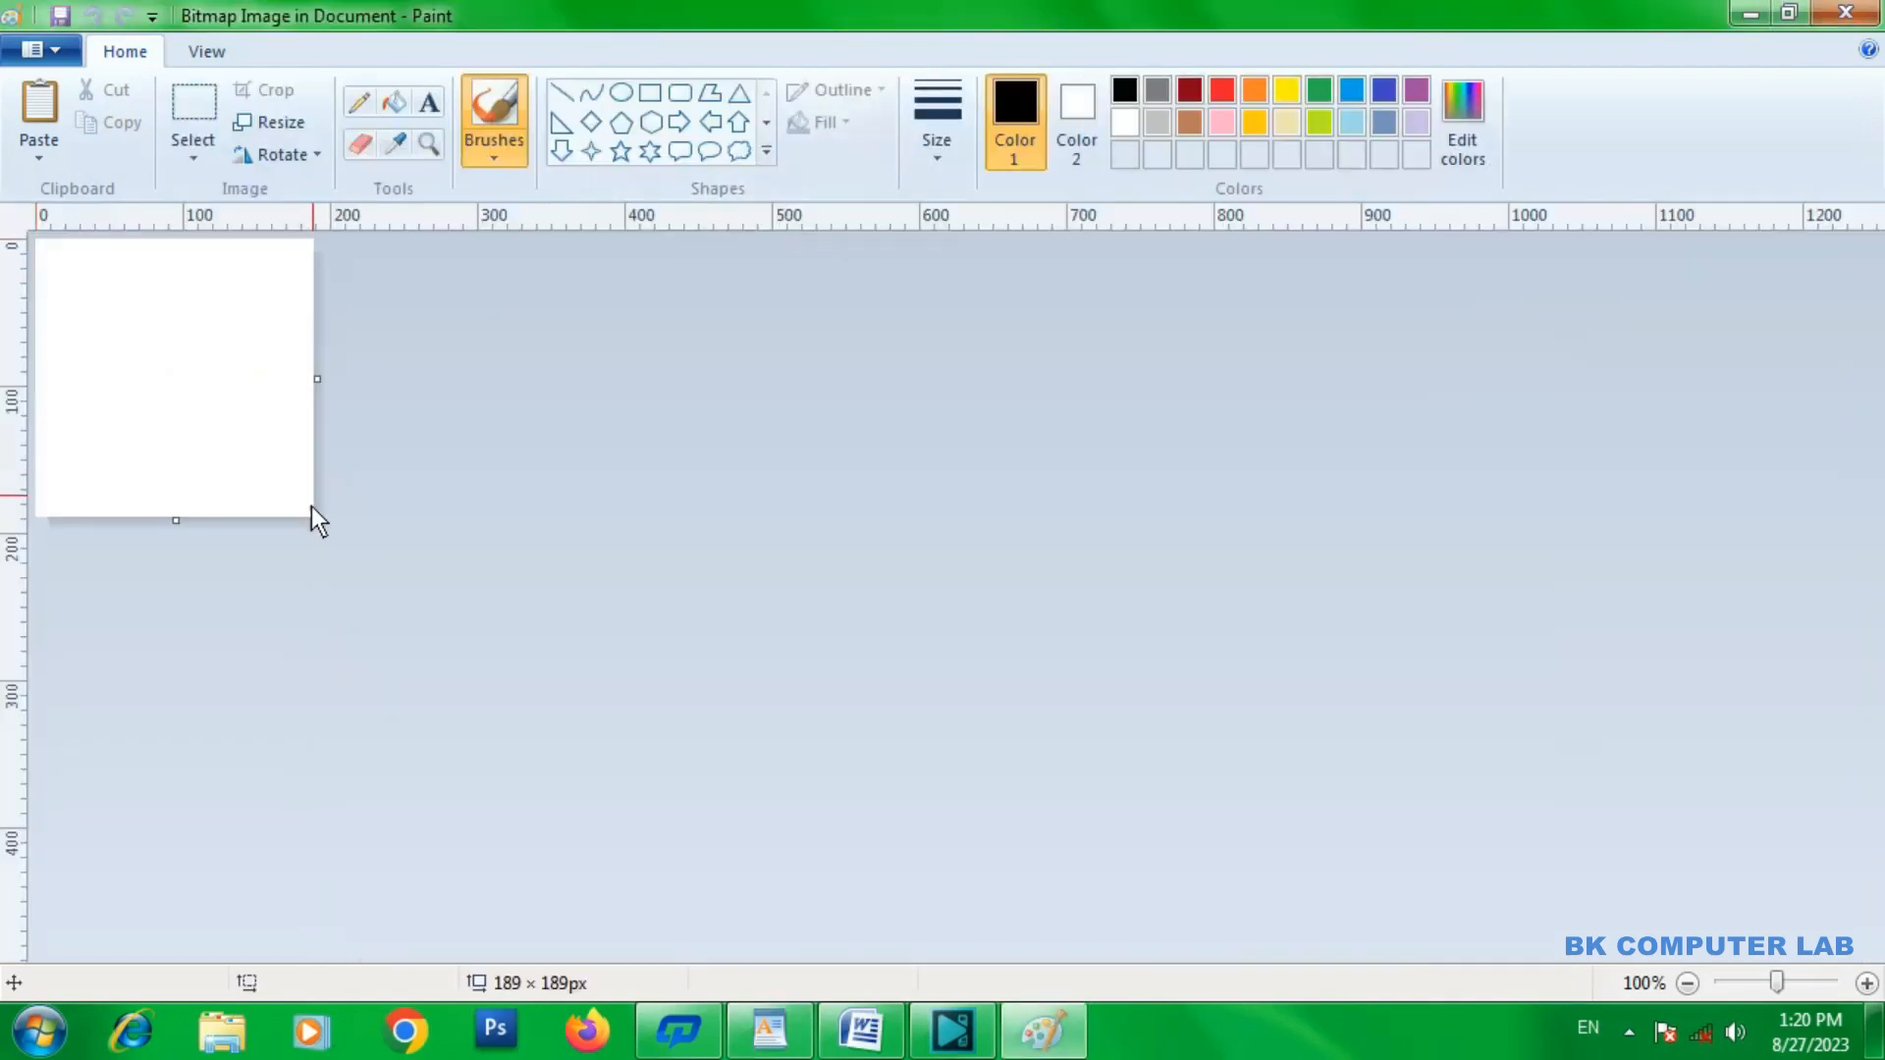
left_click_drag(313, 524, 914, 848)
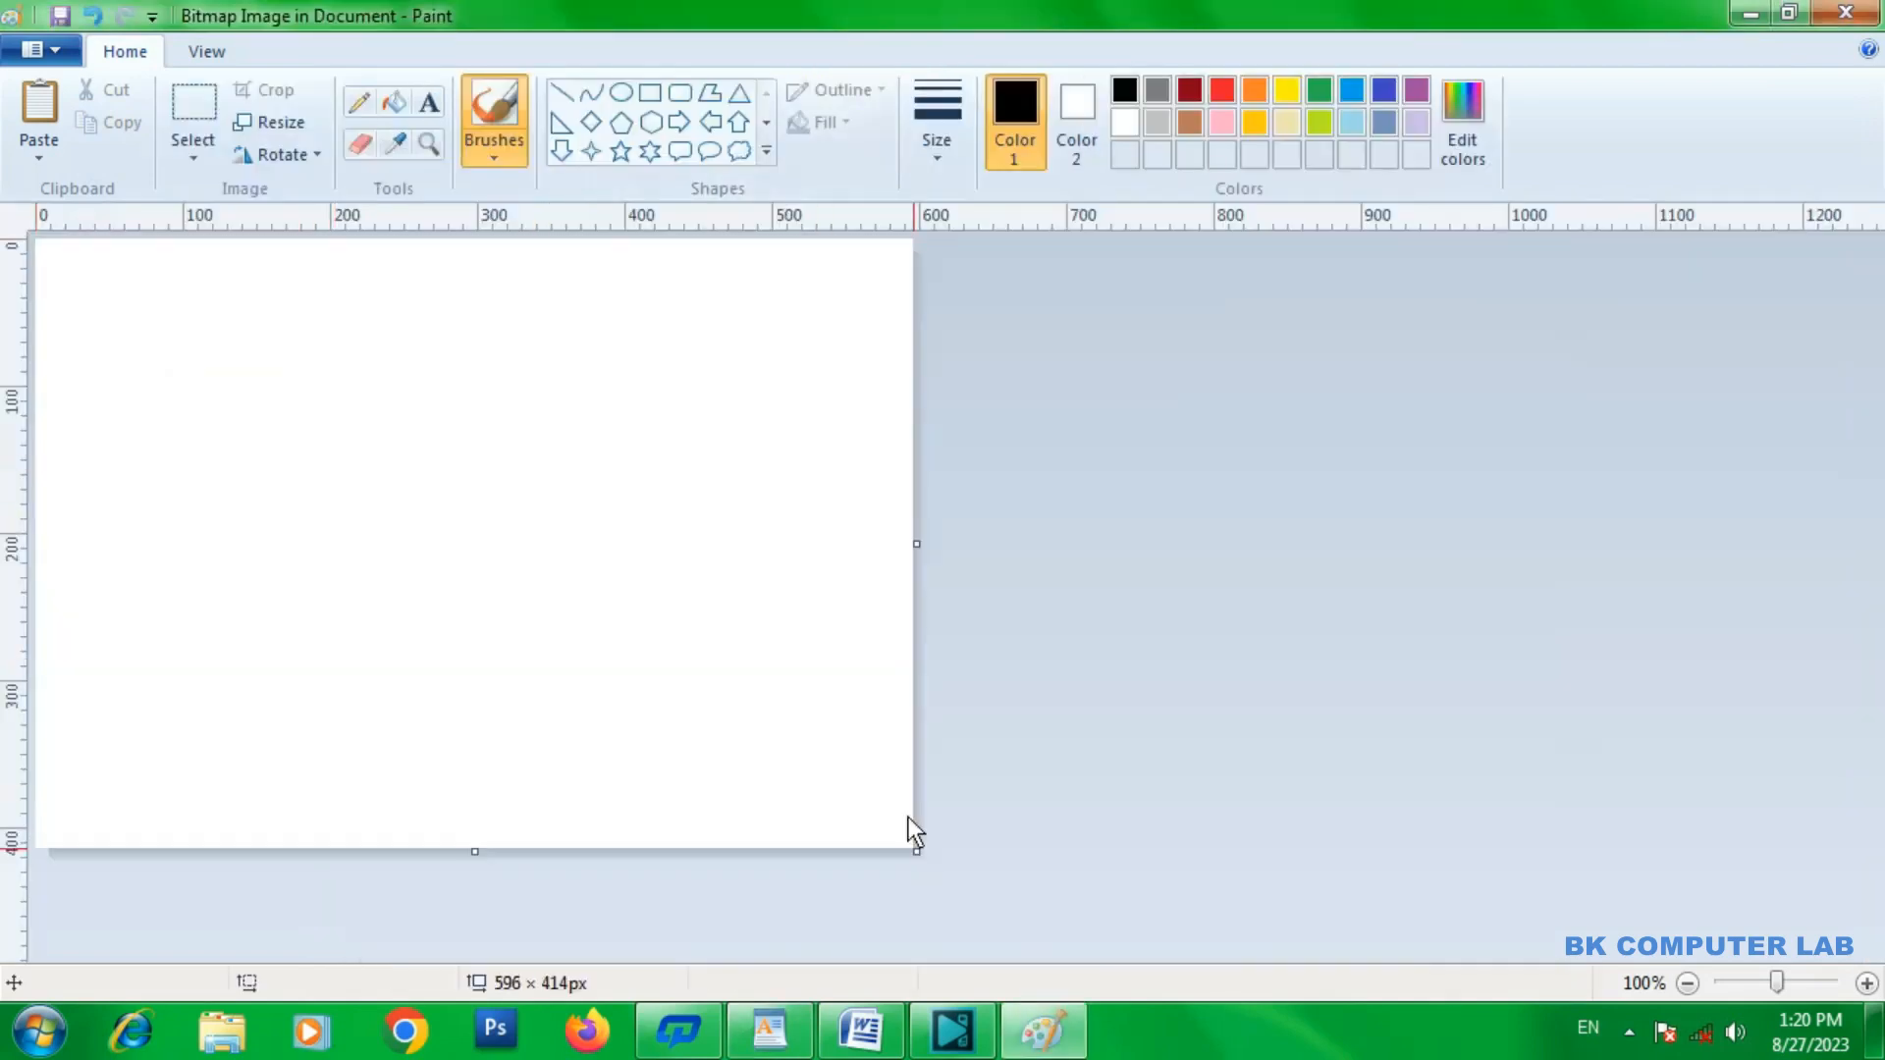
left_click(653, 154)
left_click_drag(477, 348, 692, 591)
Fill the six-point star with green and close Paint to place the drawing in the WordPad document.
left_click(394, 102)
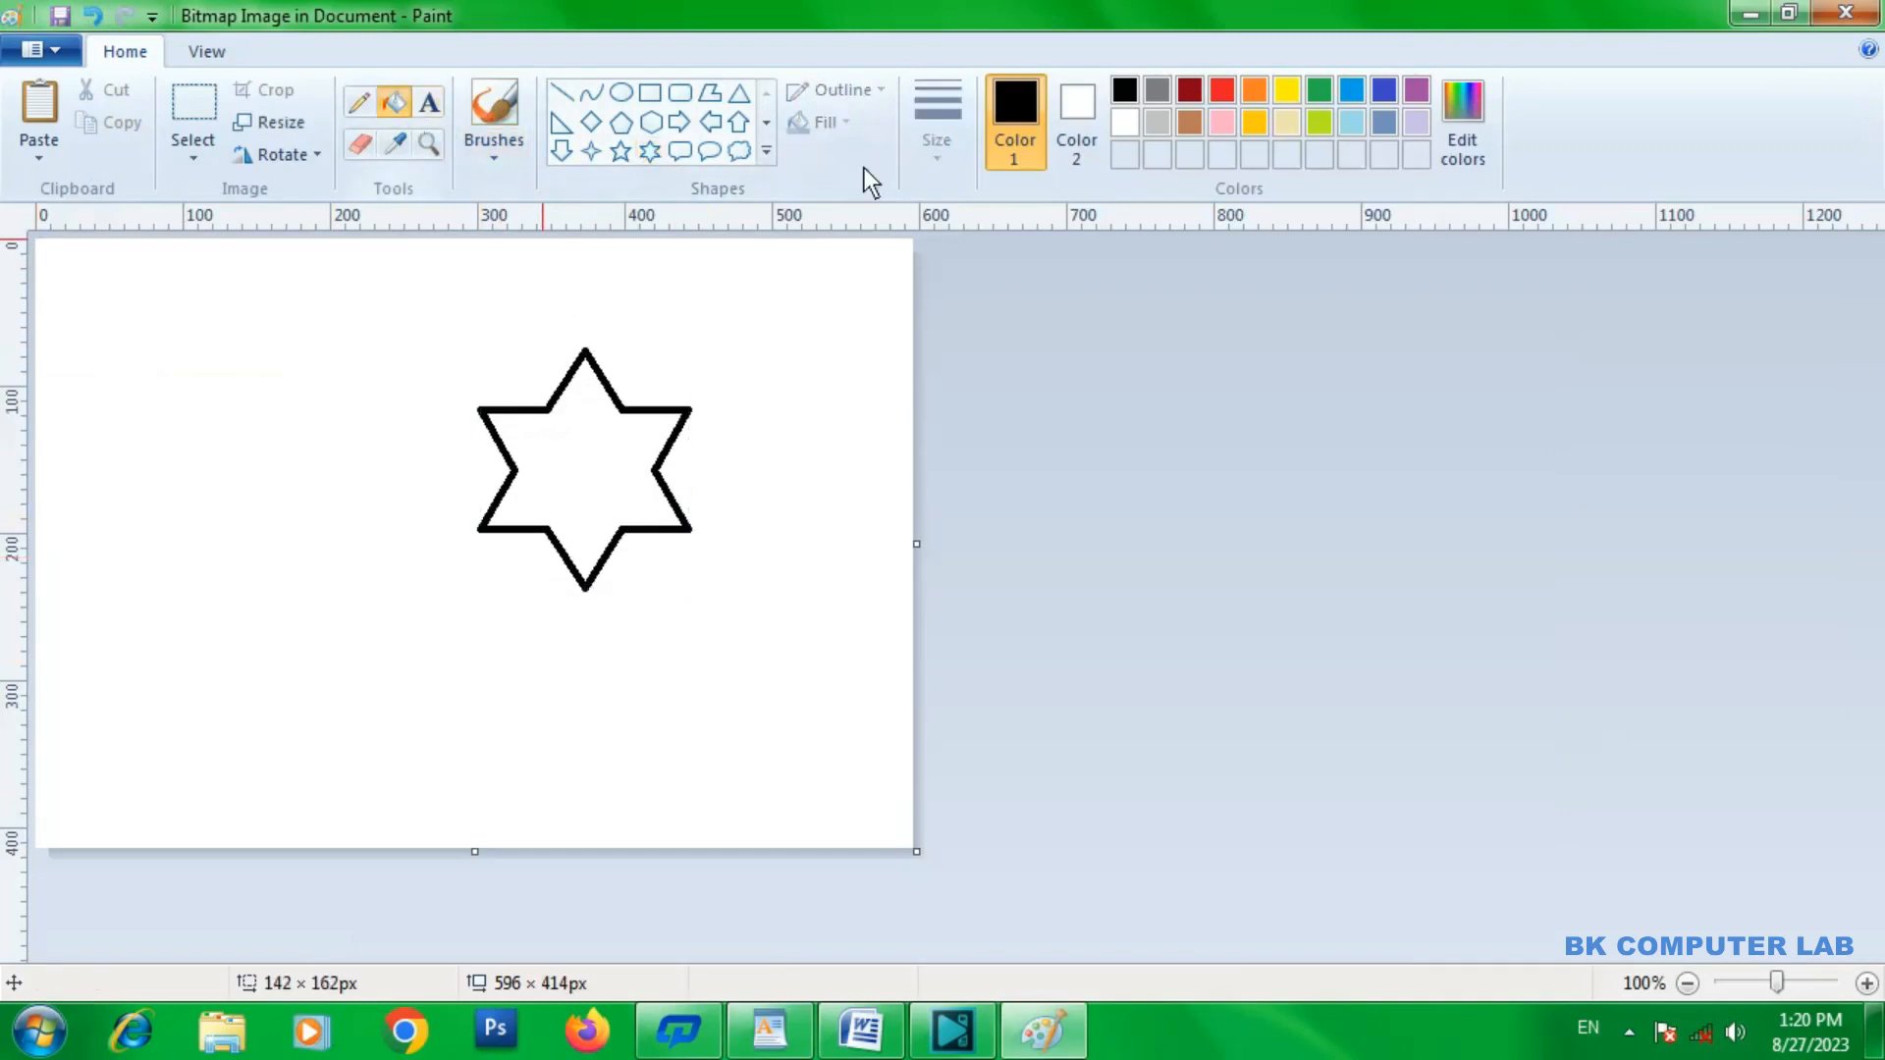
left_click(1318, 92)
left_click(618, 435)
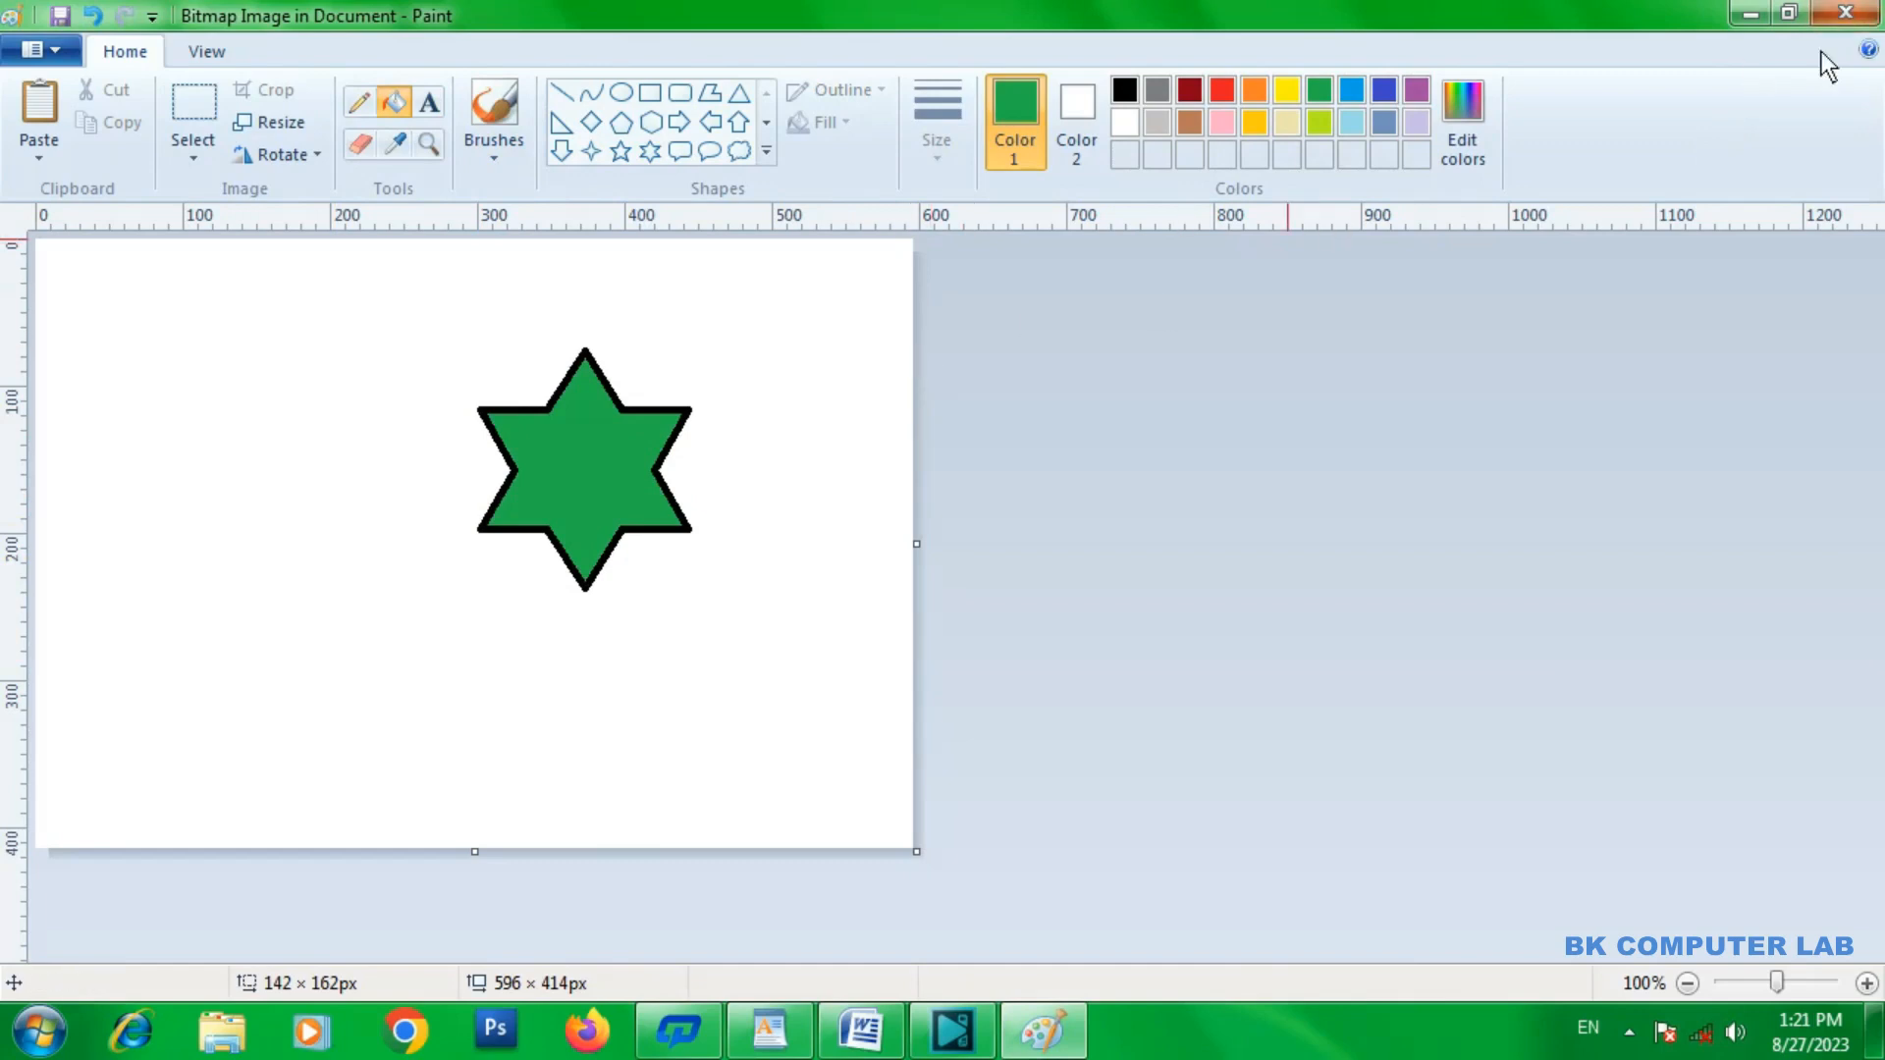
left_click(1852, 13)
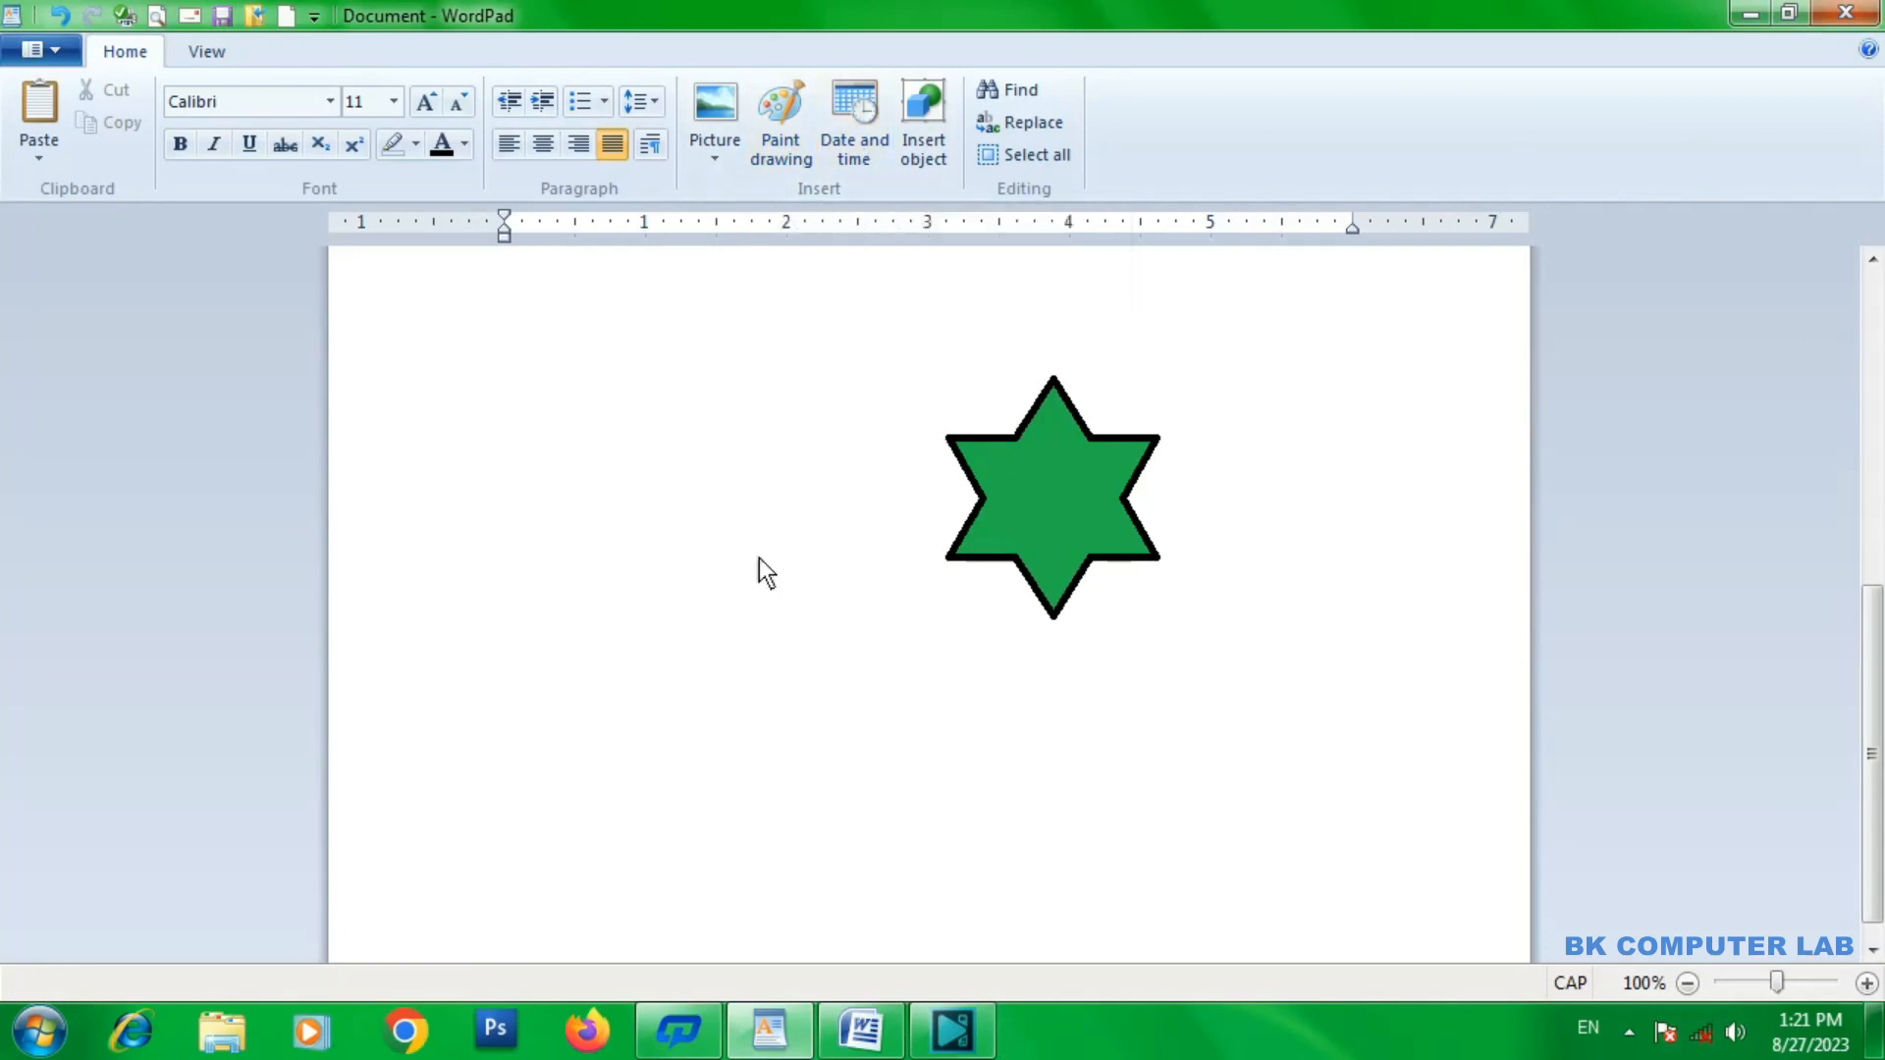
Delete the star and cloud drawings from the document.
left_click(1282, 556)
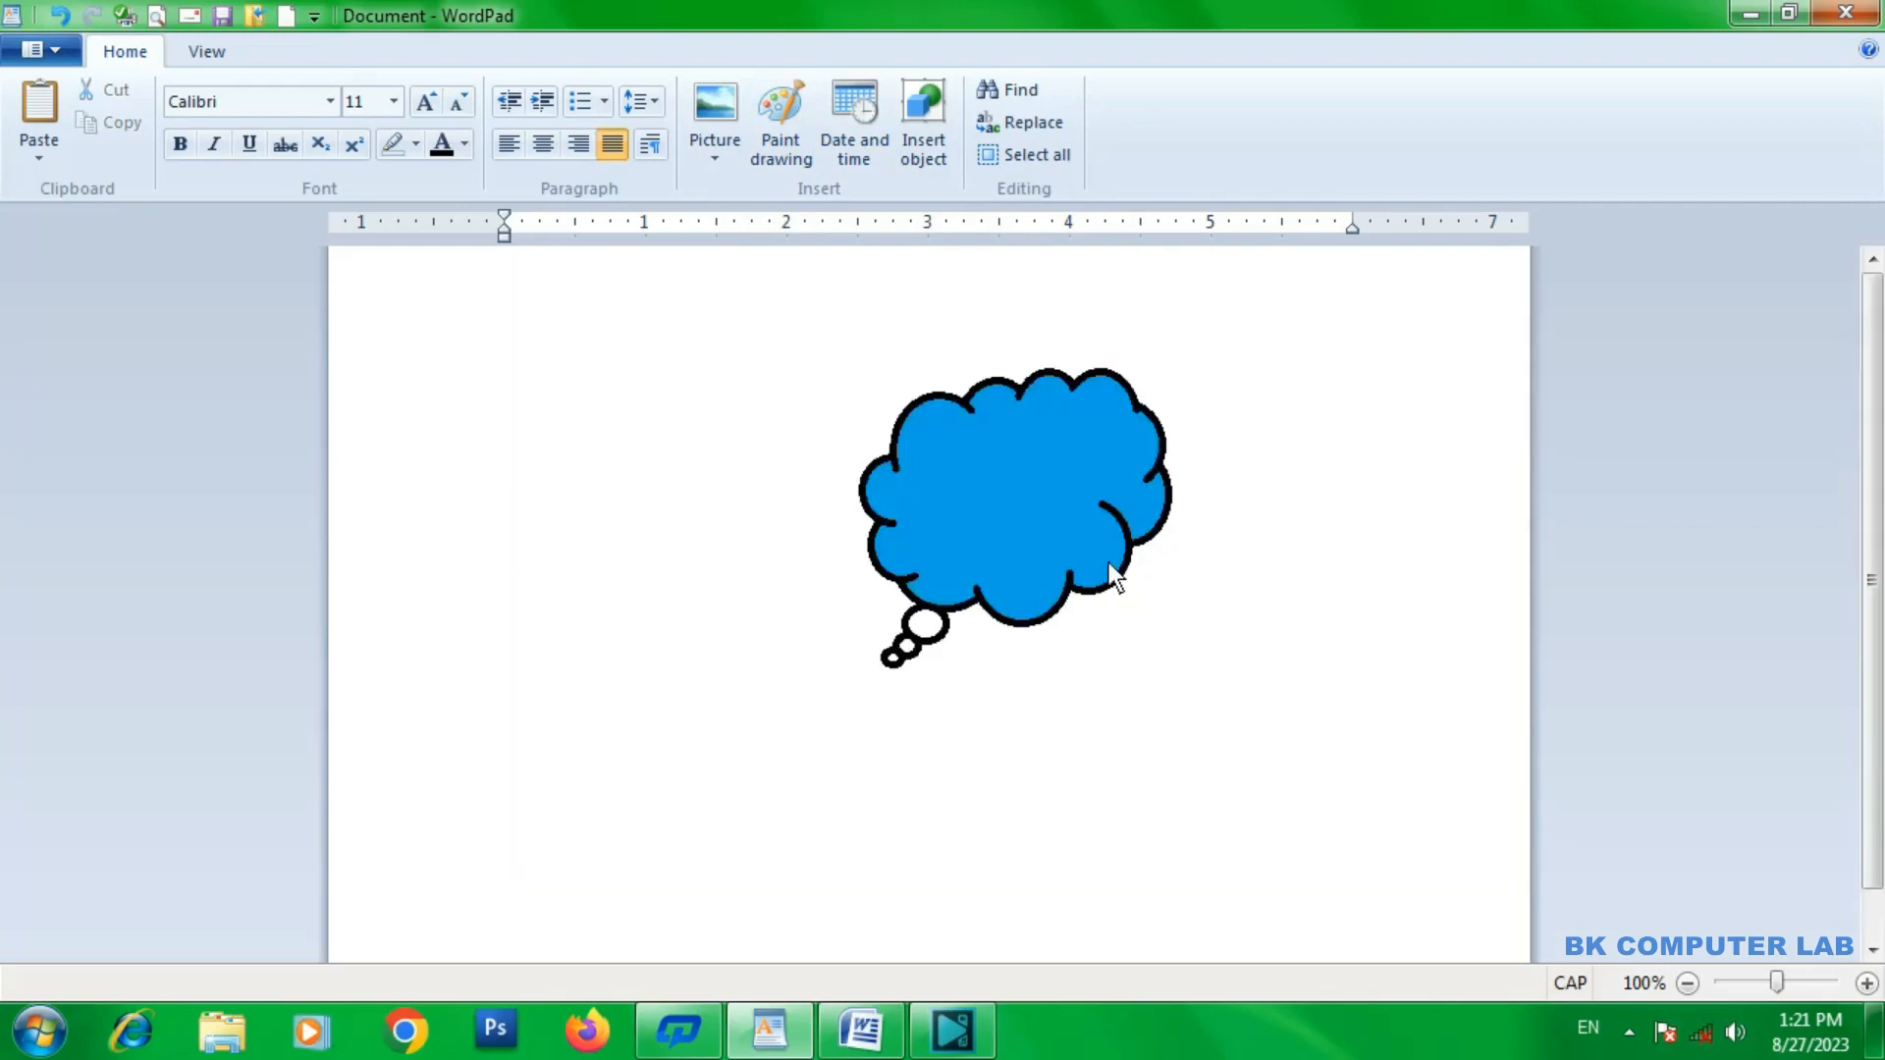
left_click(1036, 481)
key("Delete")
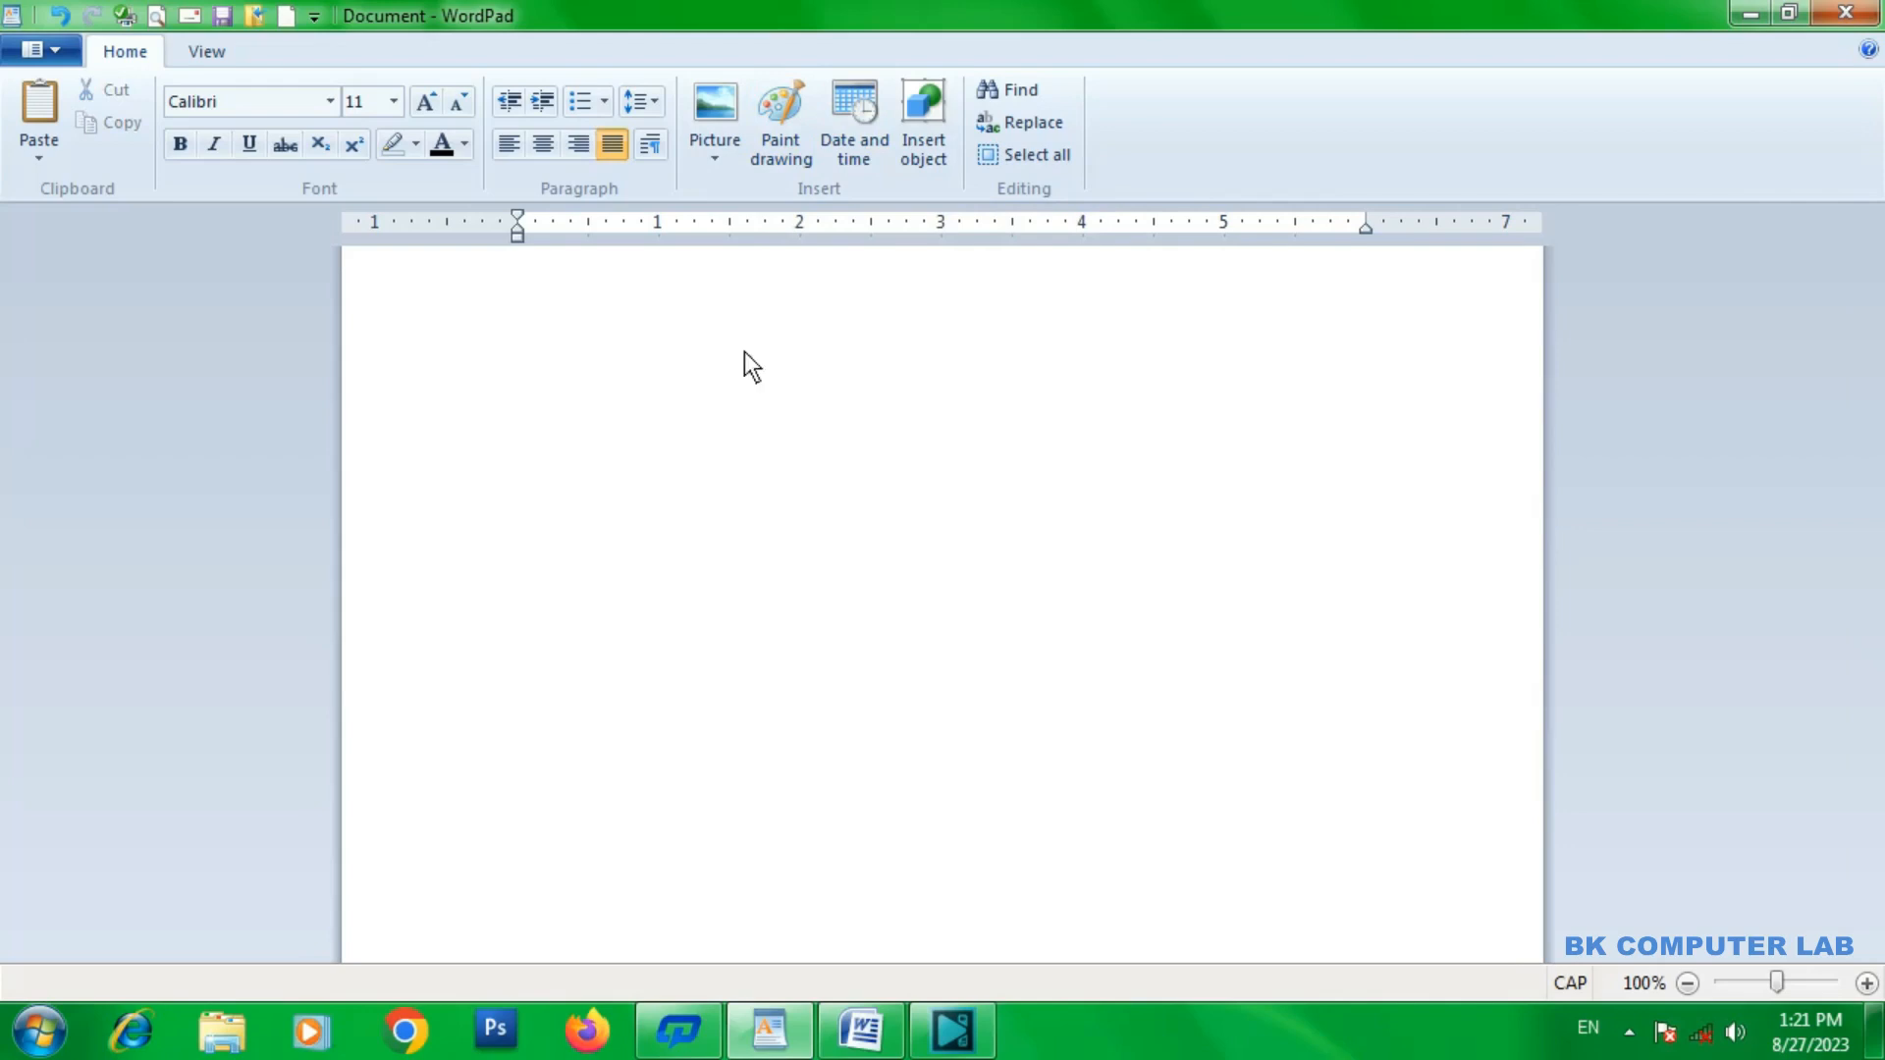
Insert the current date in the format "Sunday, August 27, 2023".
left_click(859, 149)
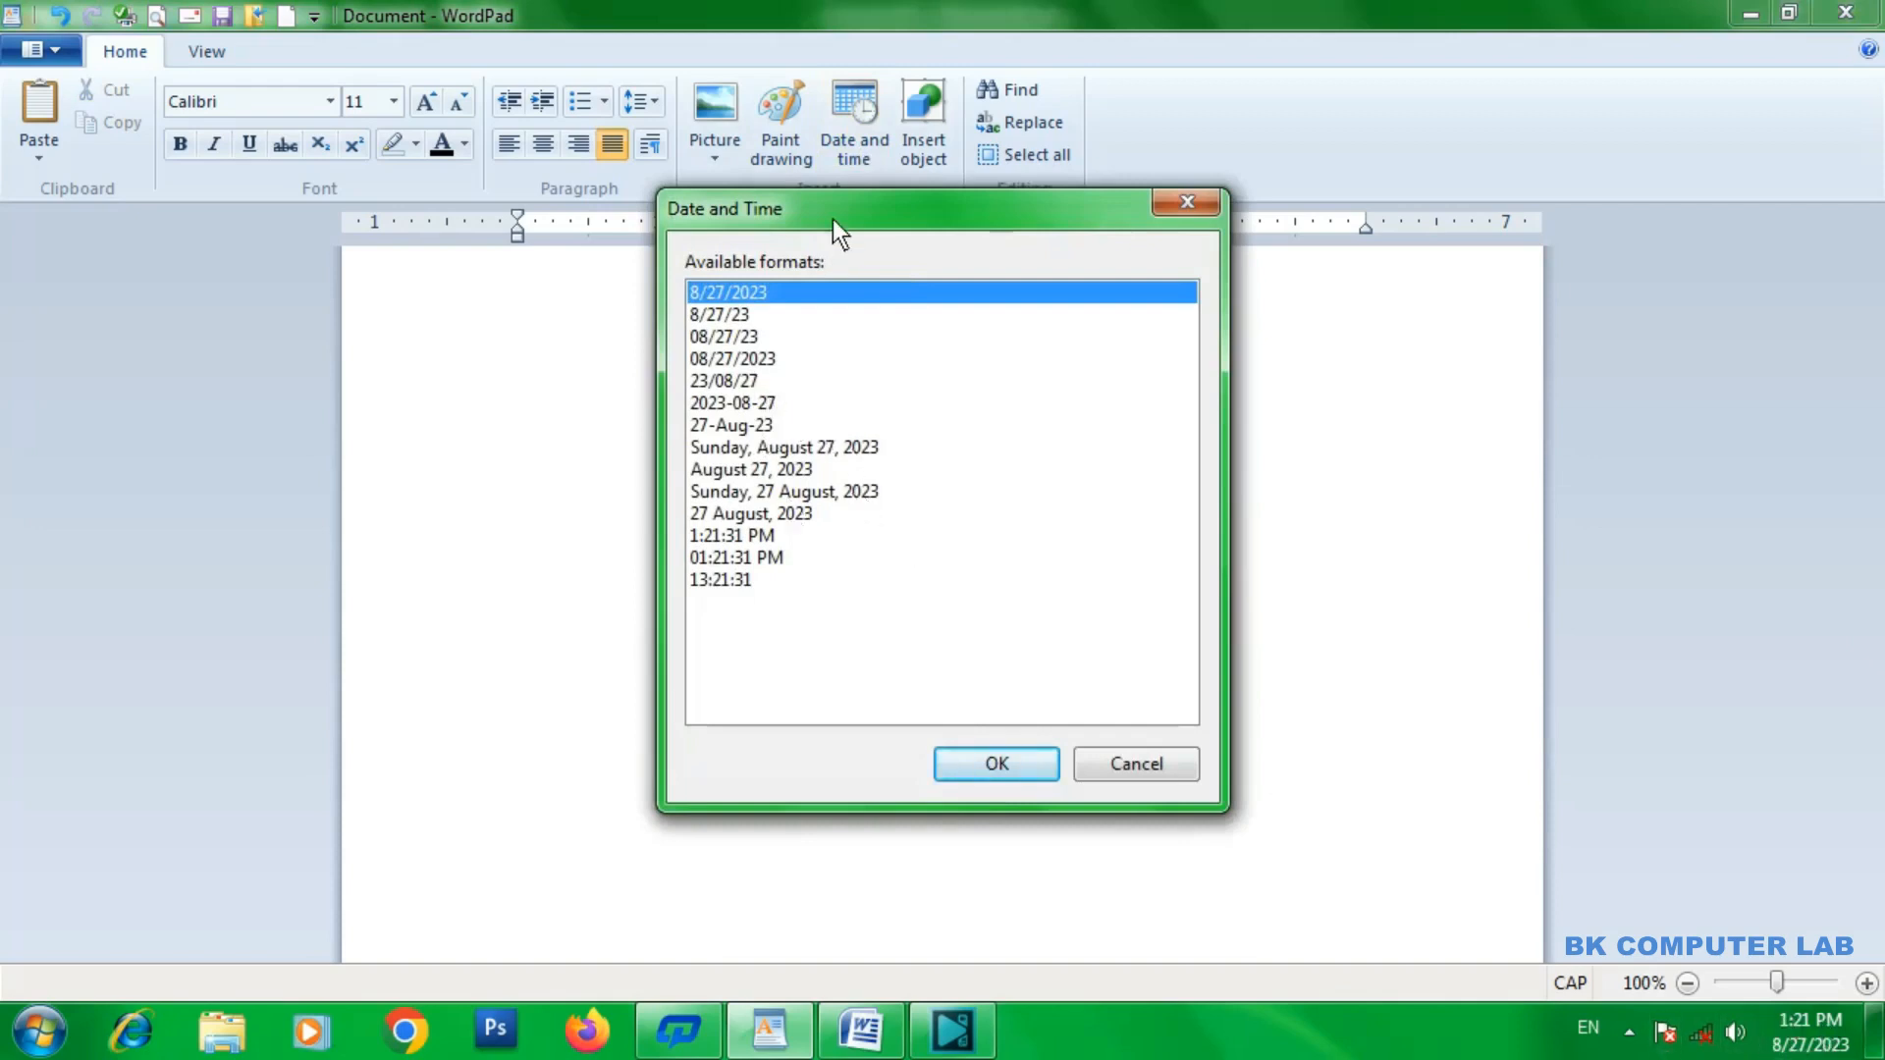
left_click_drag(832, 220, 950, 220)
left_click(887, 449)
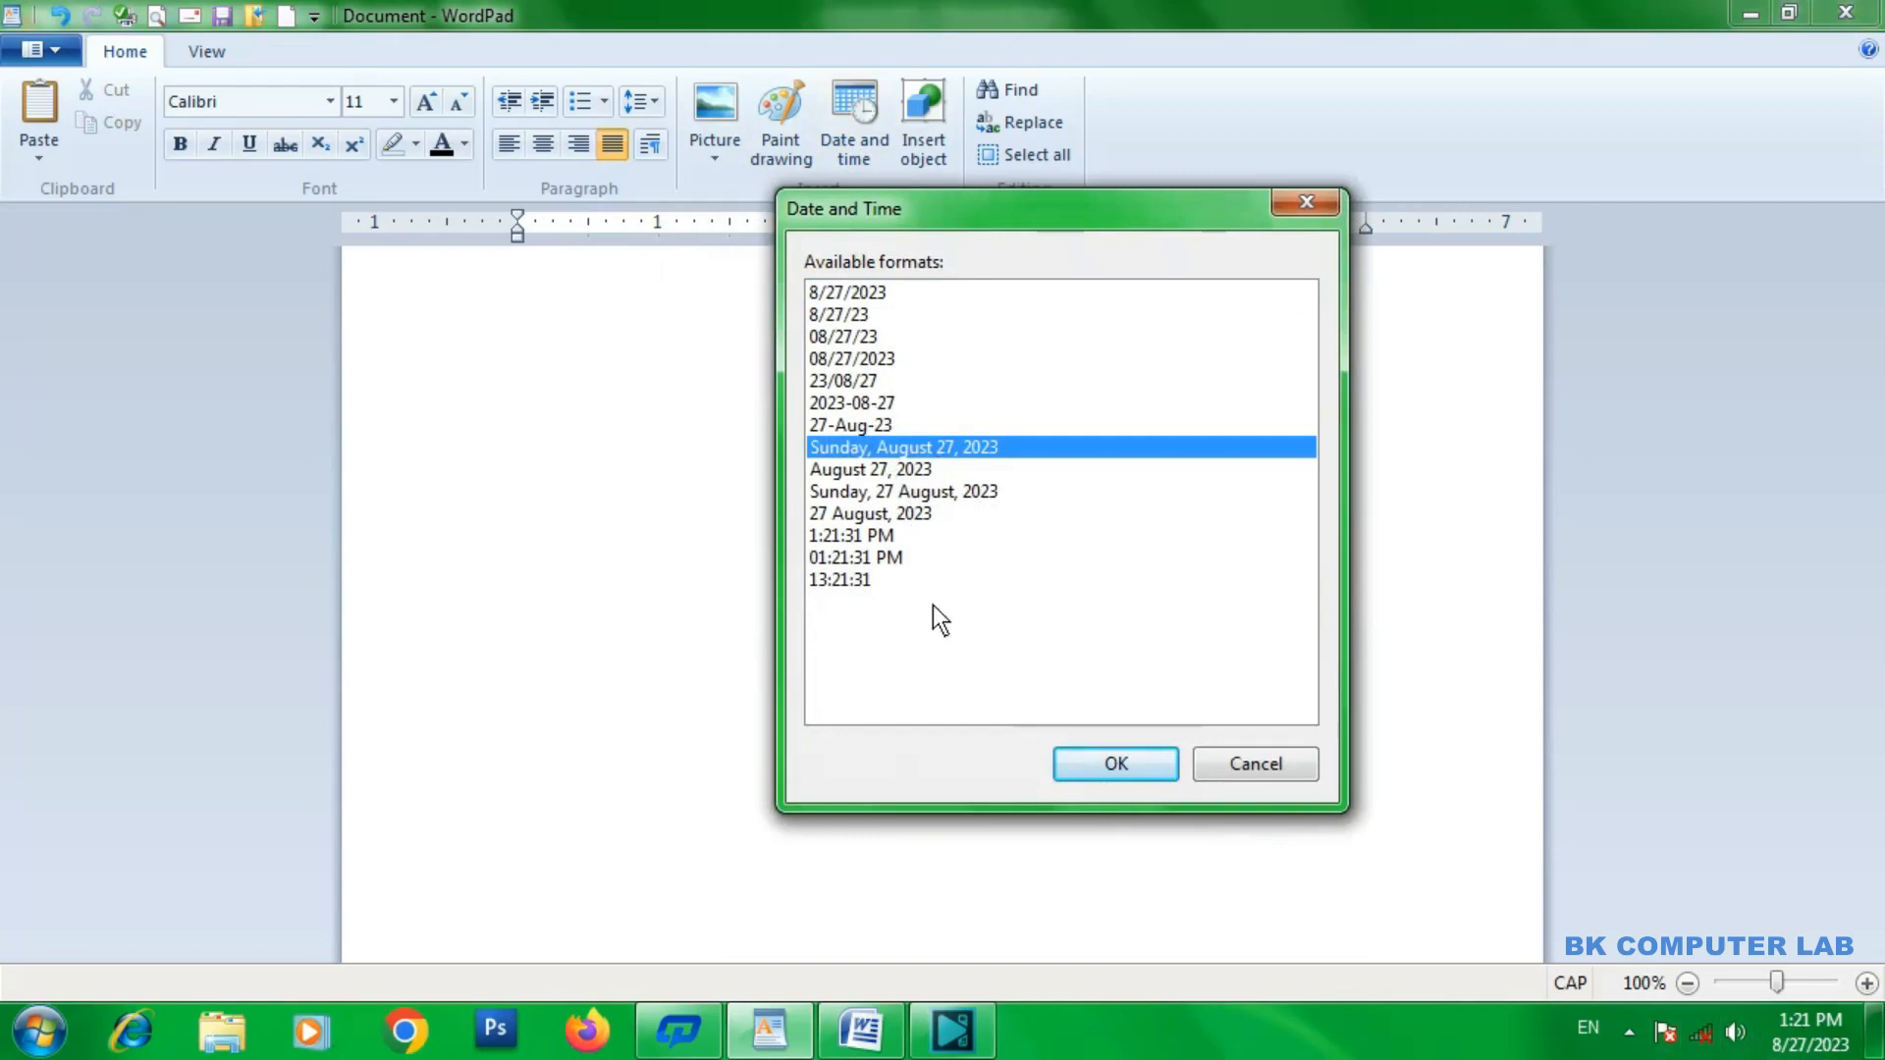
left_click(1104, 766)
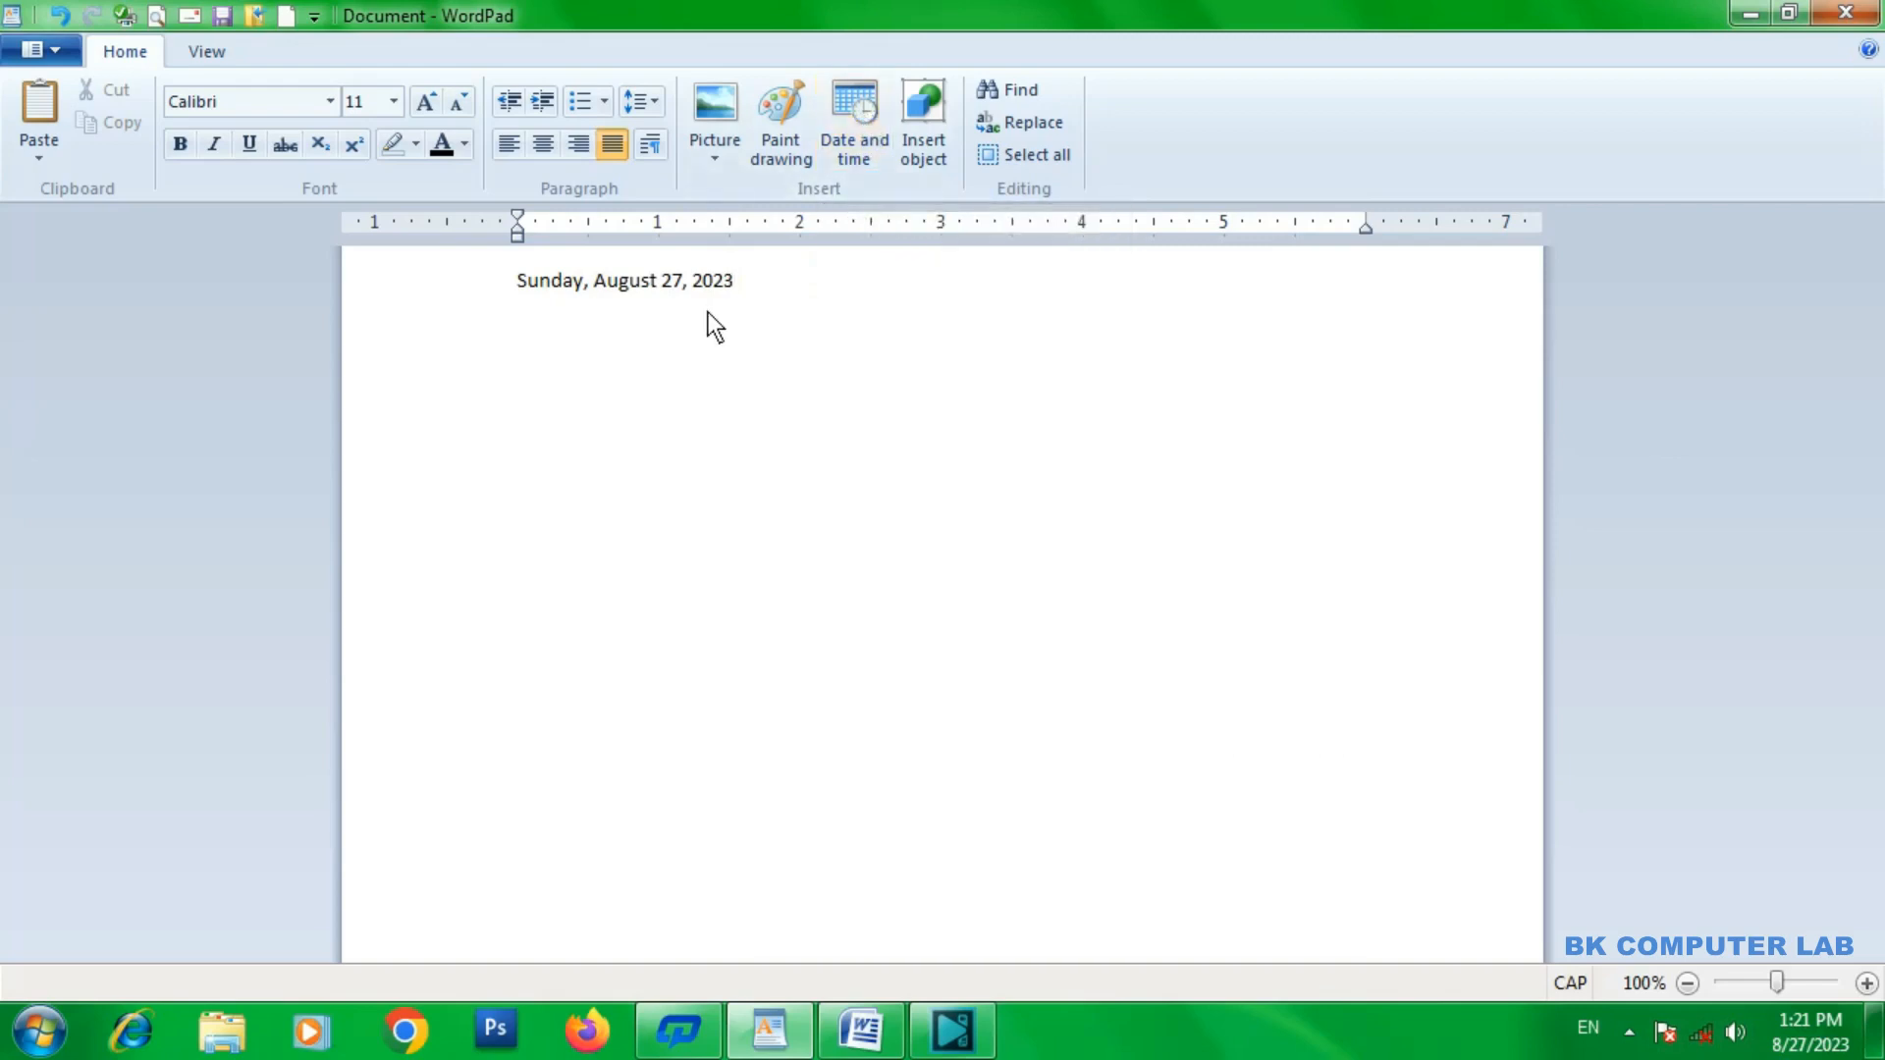
Examine the object types available for insertion and close the Insert Object dialog without inserting anything.
left_click(927, 143)
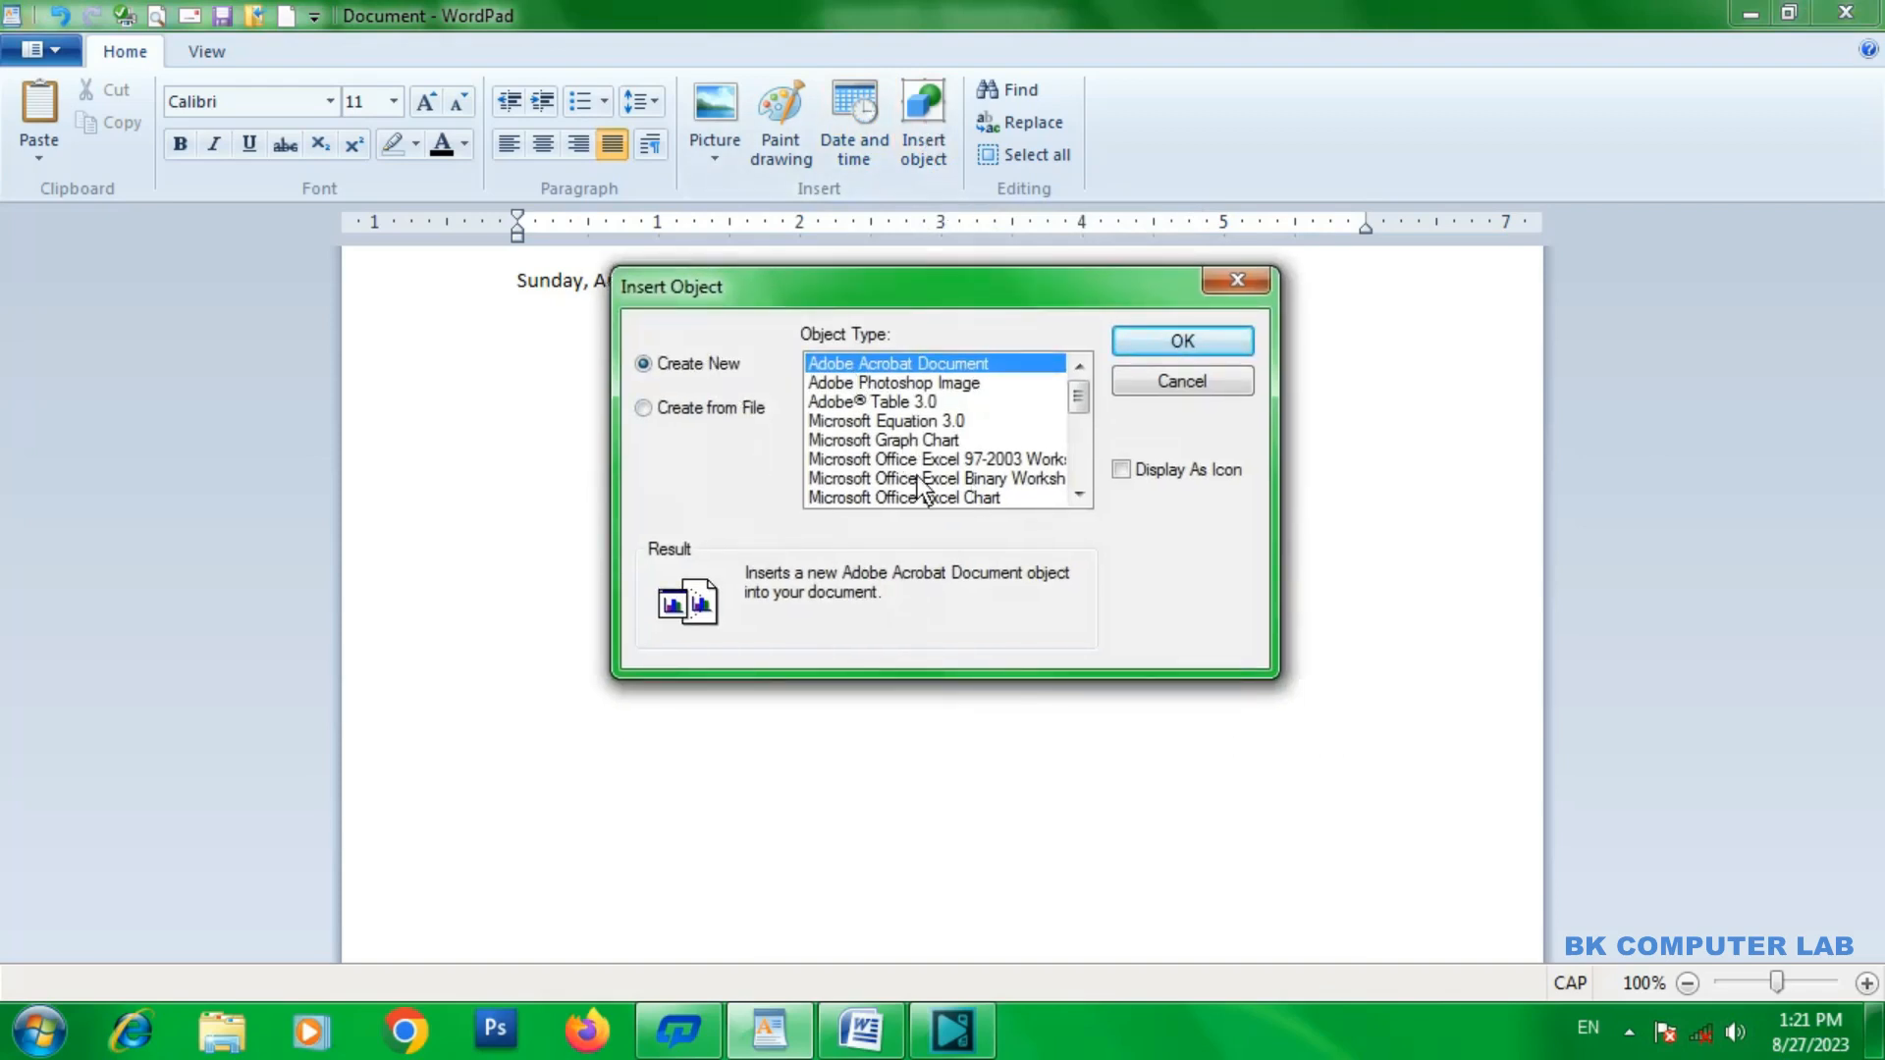
mouse_move(1086, 397)
left_mouse_down()
mouse_move(1086, 473)
mouse_move(1080, 363)
left_mouse_up()
mouse_move(1082, 401)
left_mouse_down()
mouse_move(1076, 475)
mouse_move(1074, 381)
left_mouse_up()
left_click_drag(1068, 402, 1065, 463)
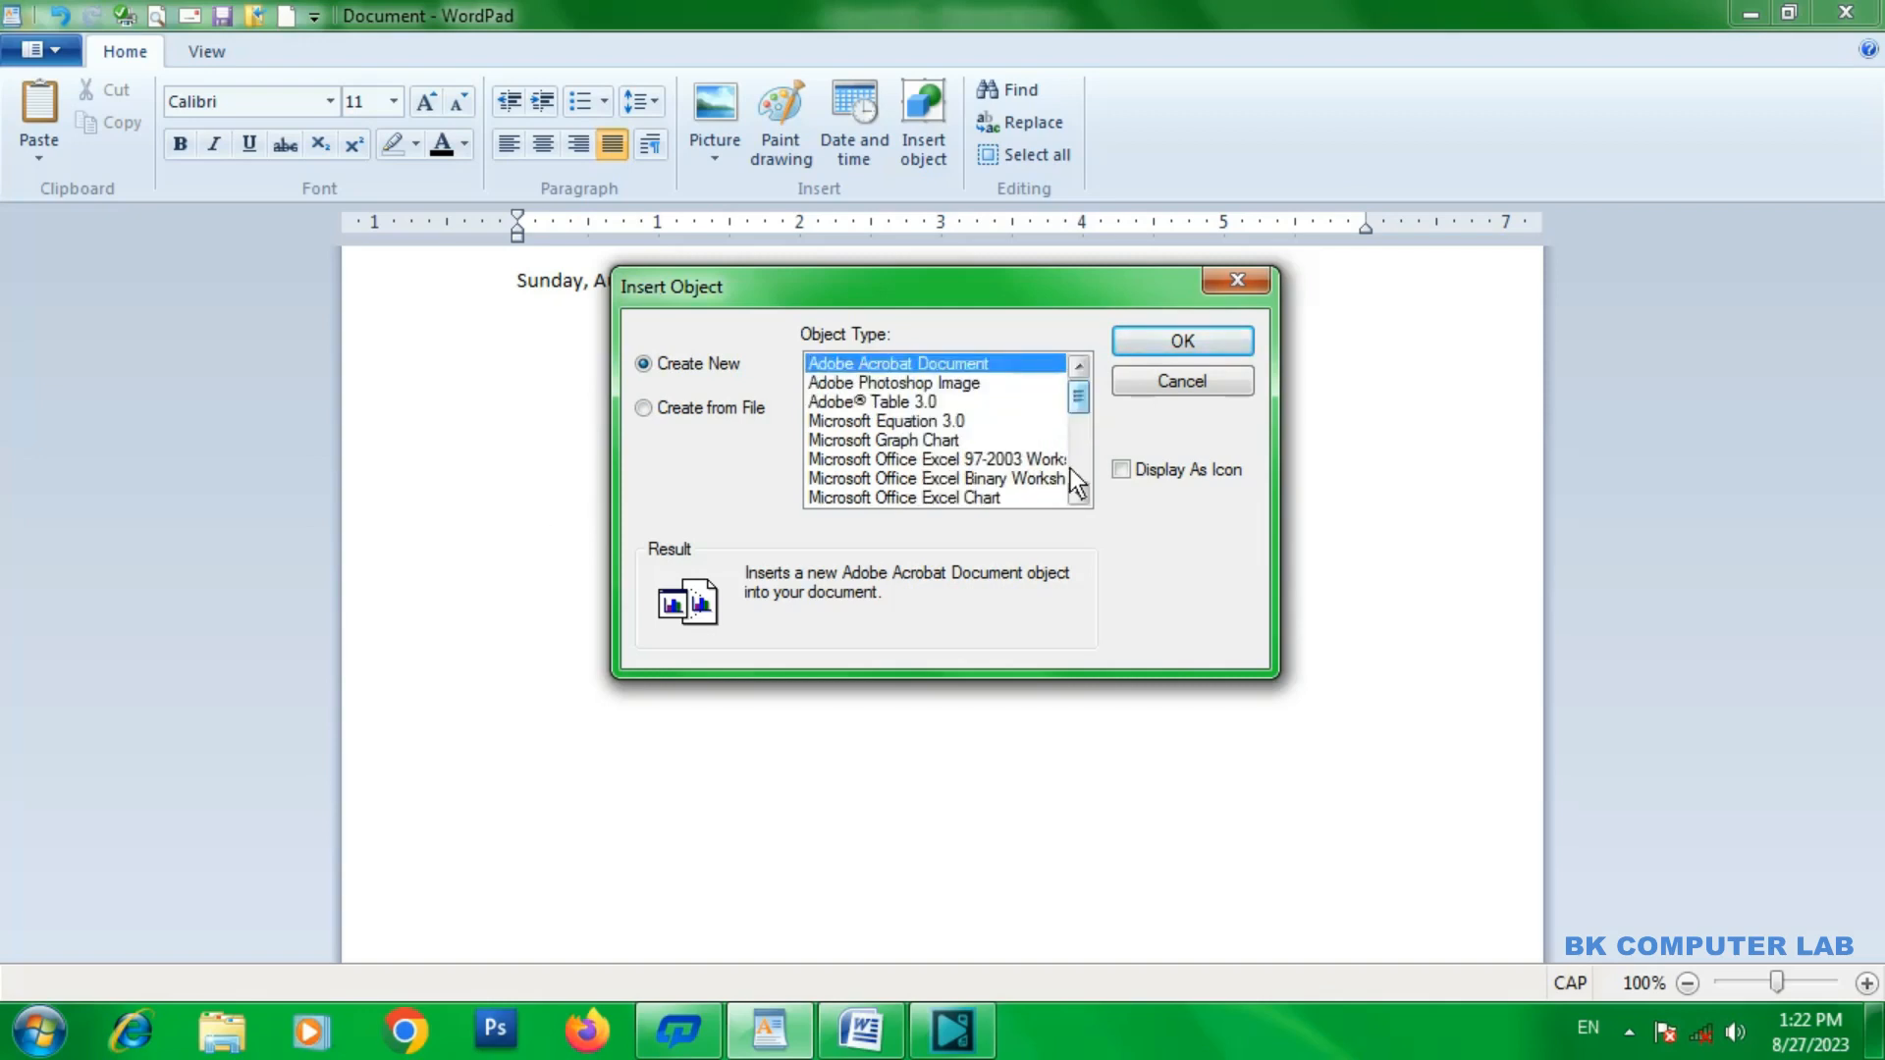
mouse_move(1074, 411)
left_mouse_down()
mouse_move(1073, 457)
mouse_move(1073, 389)
left_mouse_up()
left_click_drag(1080, 390, 1080, 424)
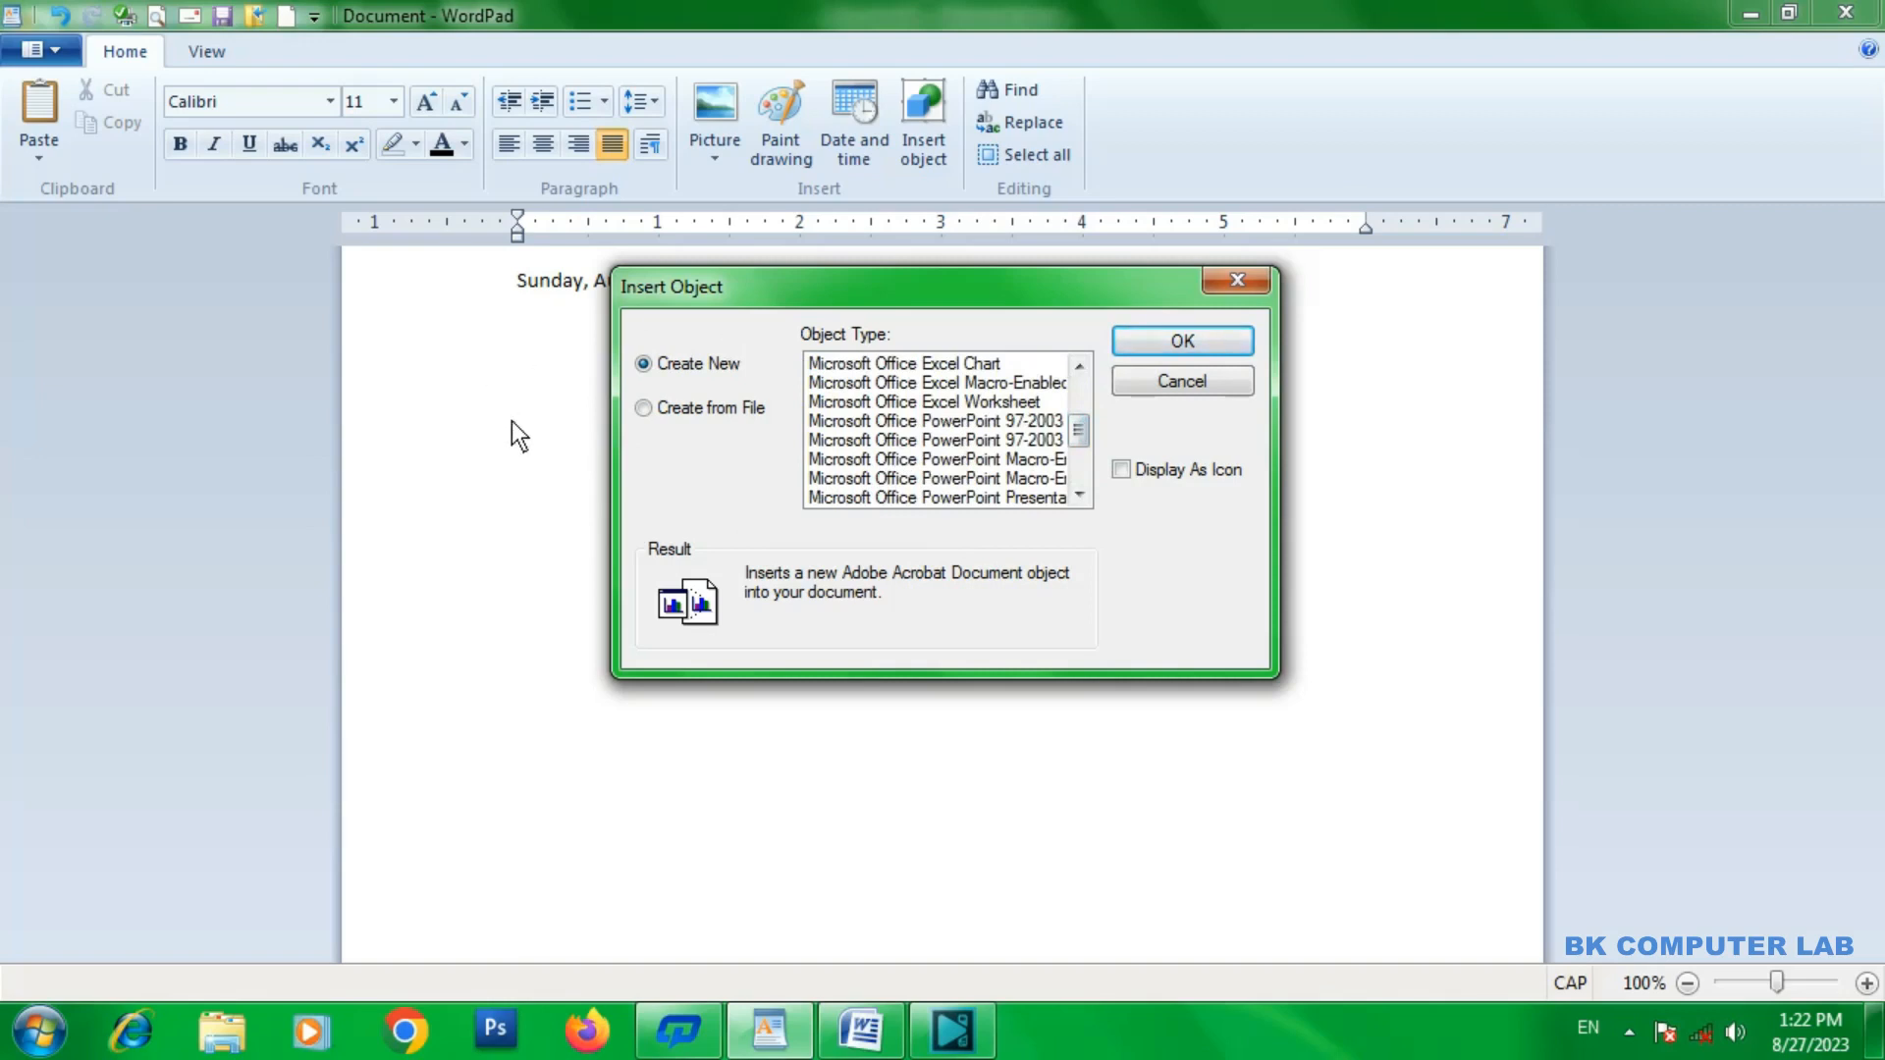
left_click(1220, 287)
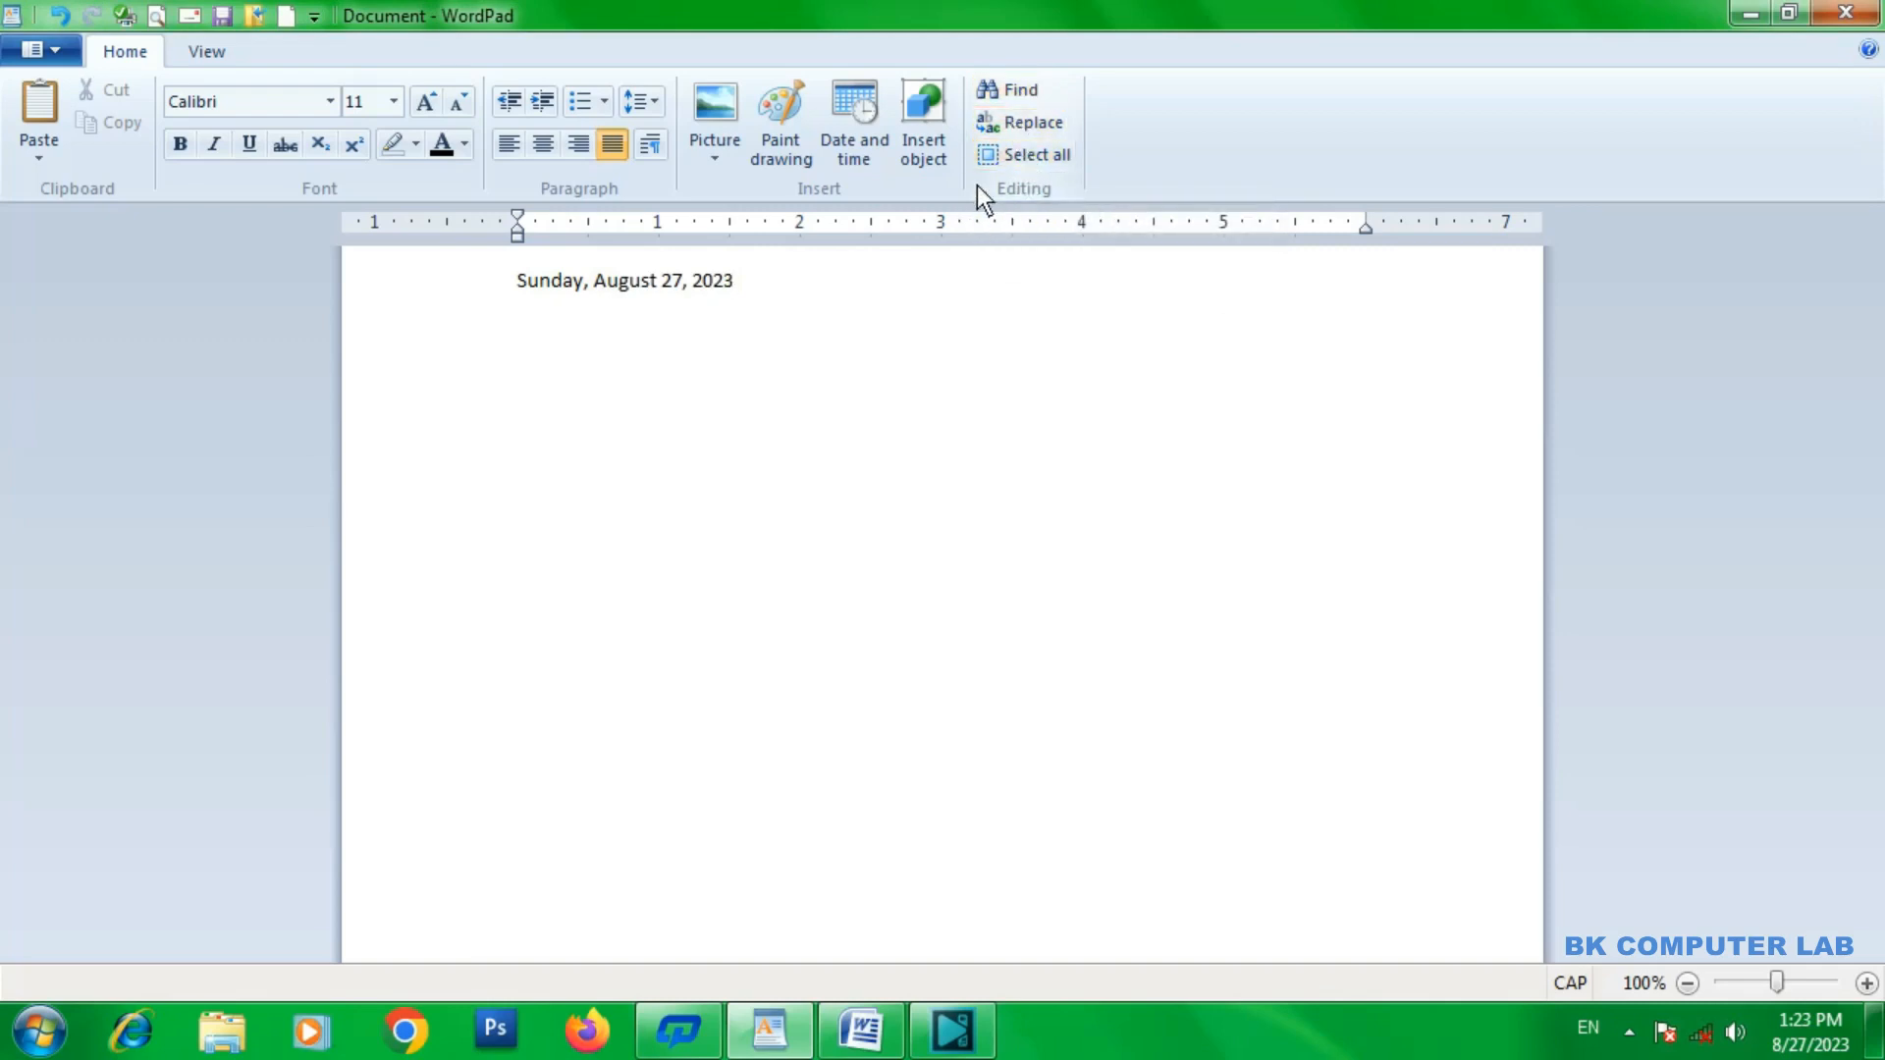
Search the document for the word "SUNDAY" and close the Find dialog.
left_click(1021, 94)
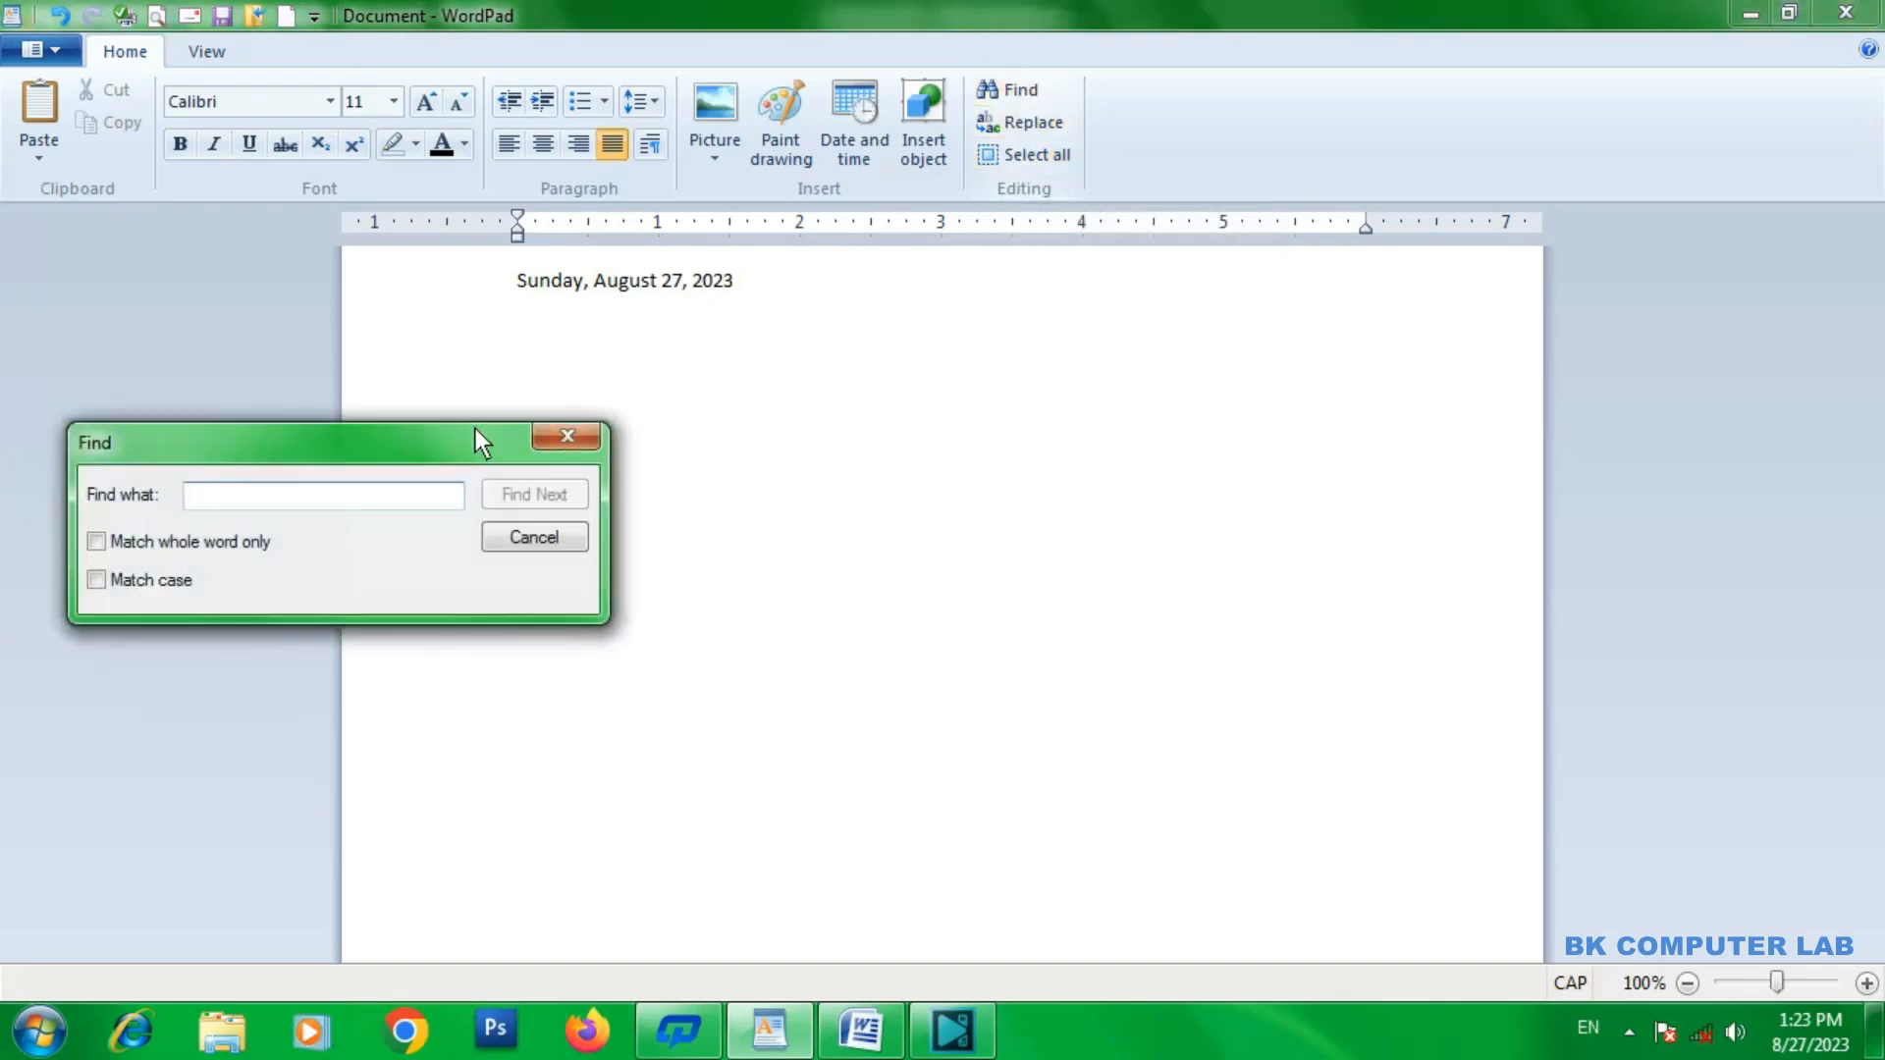
left_click_drag(391, 442, 924, 428)
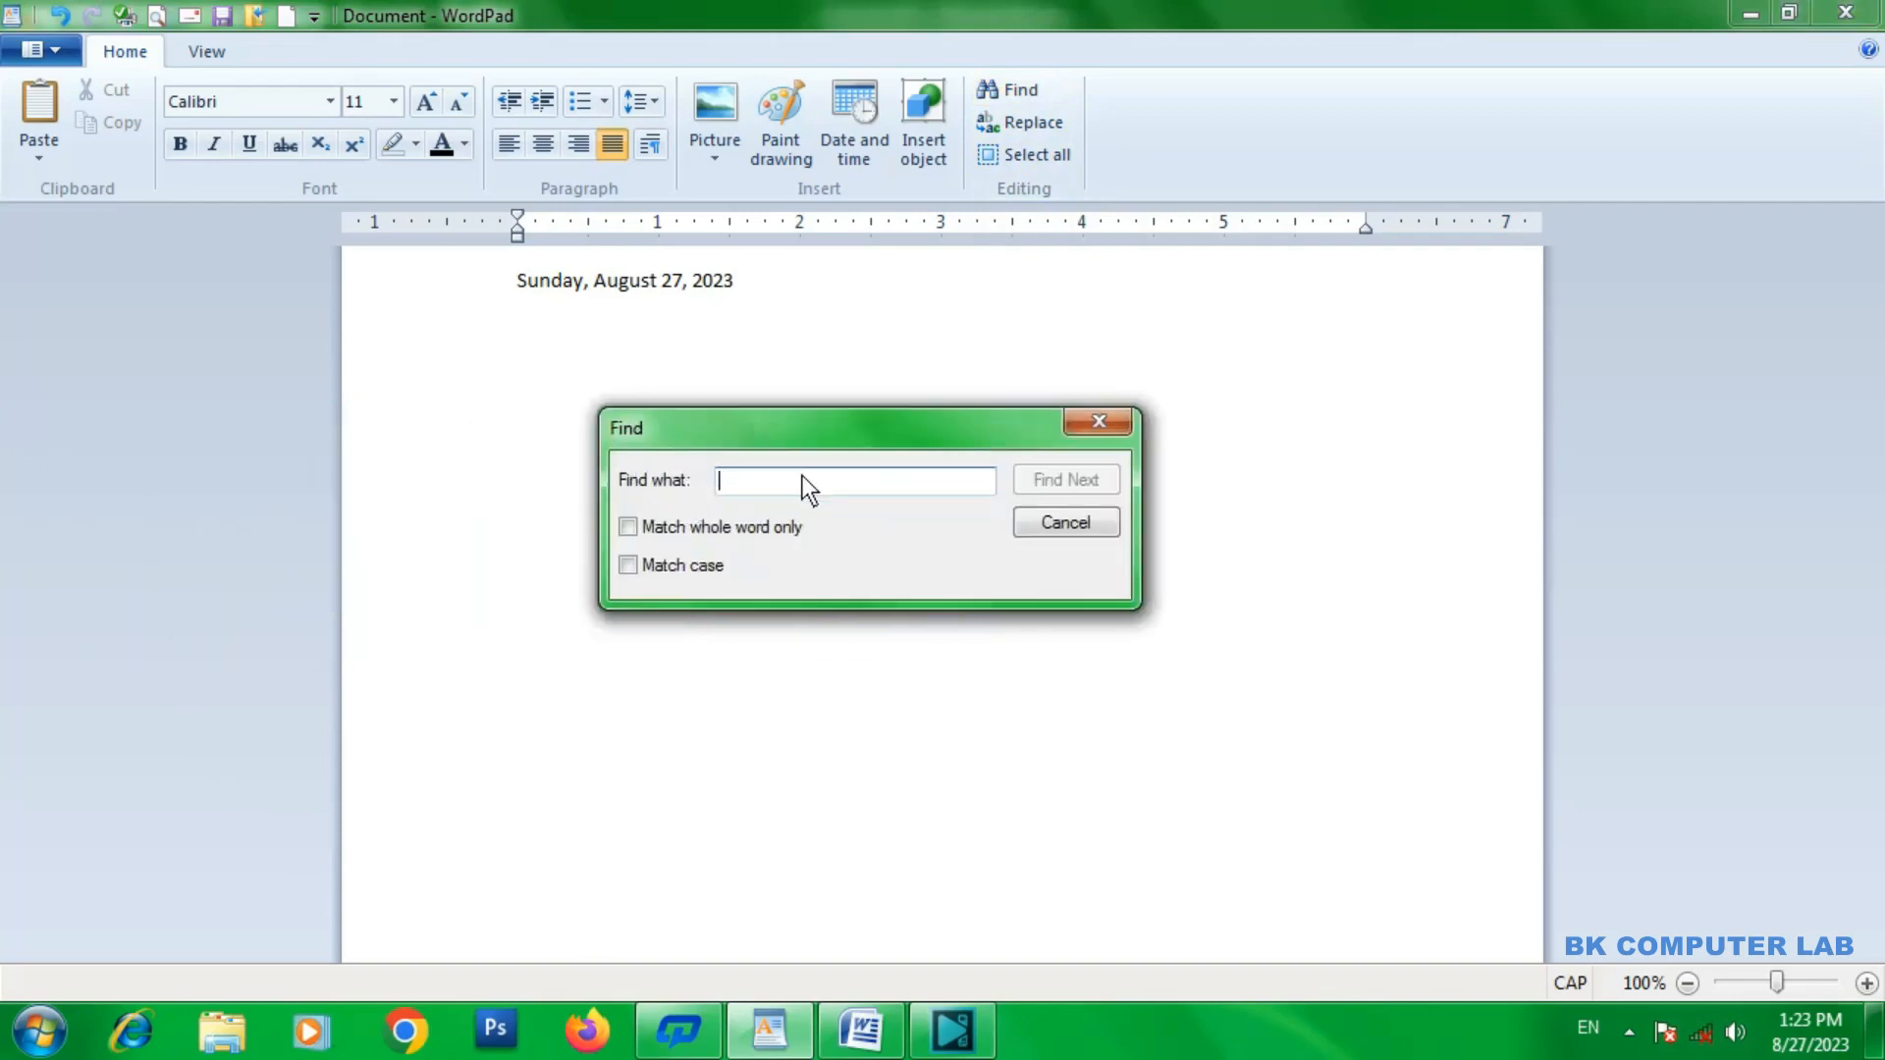
type("SUNDAY")
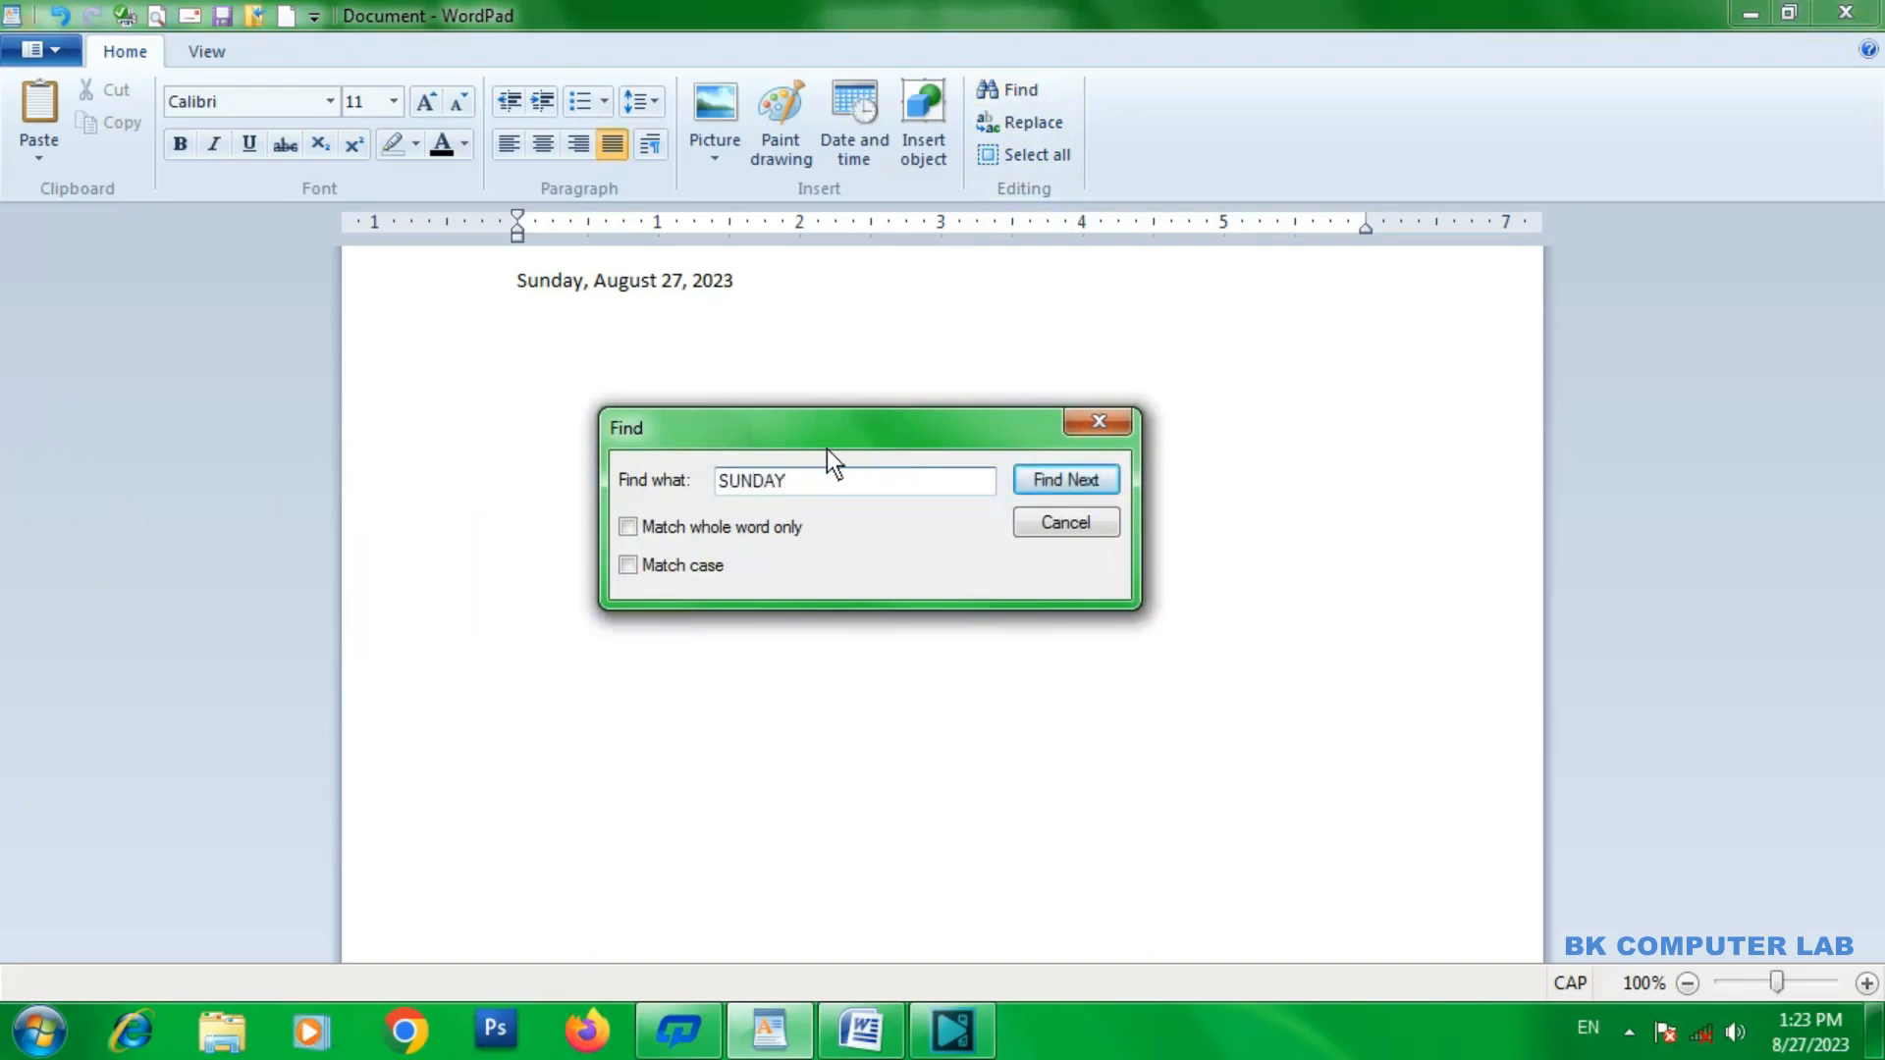
left_click(1055, 482)
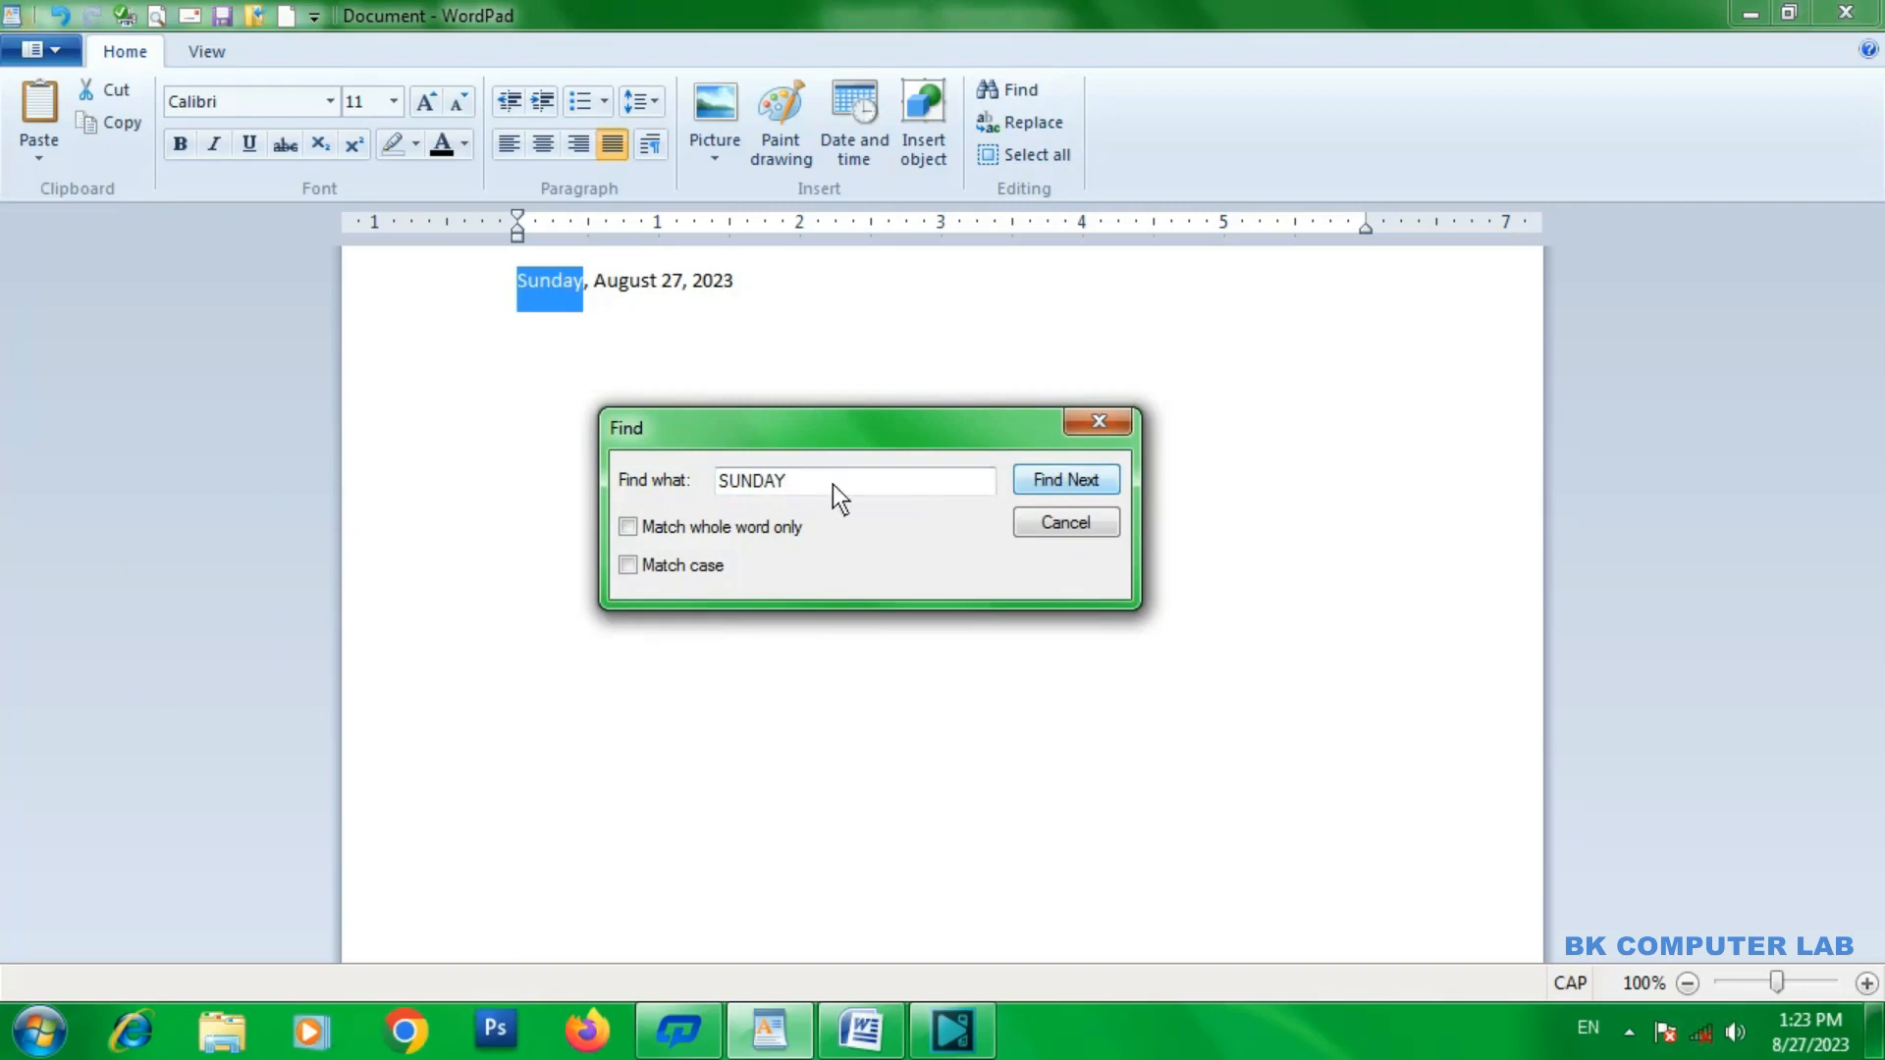
left_click(1100, 419)
Replace the word "Sunday" in the date line with "MONDAY" and close the Replace dialog.
left_click(1040, 128)
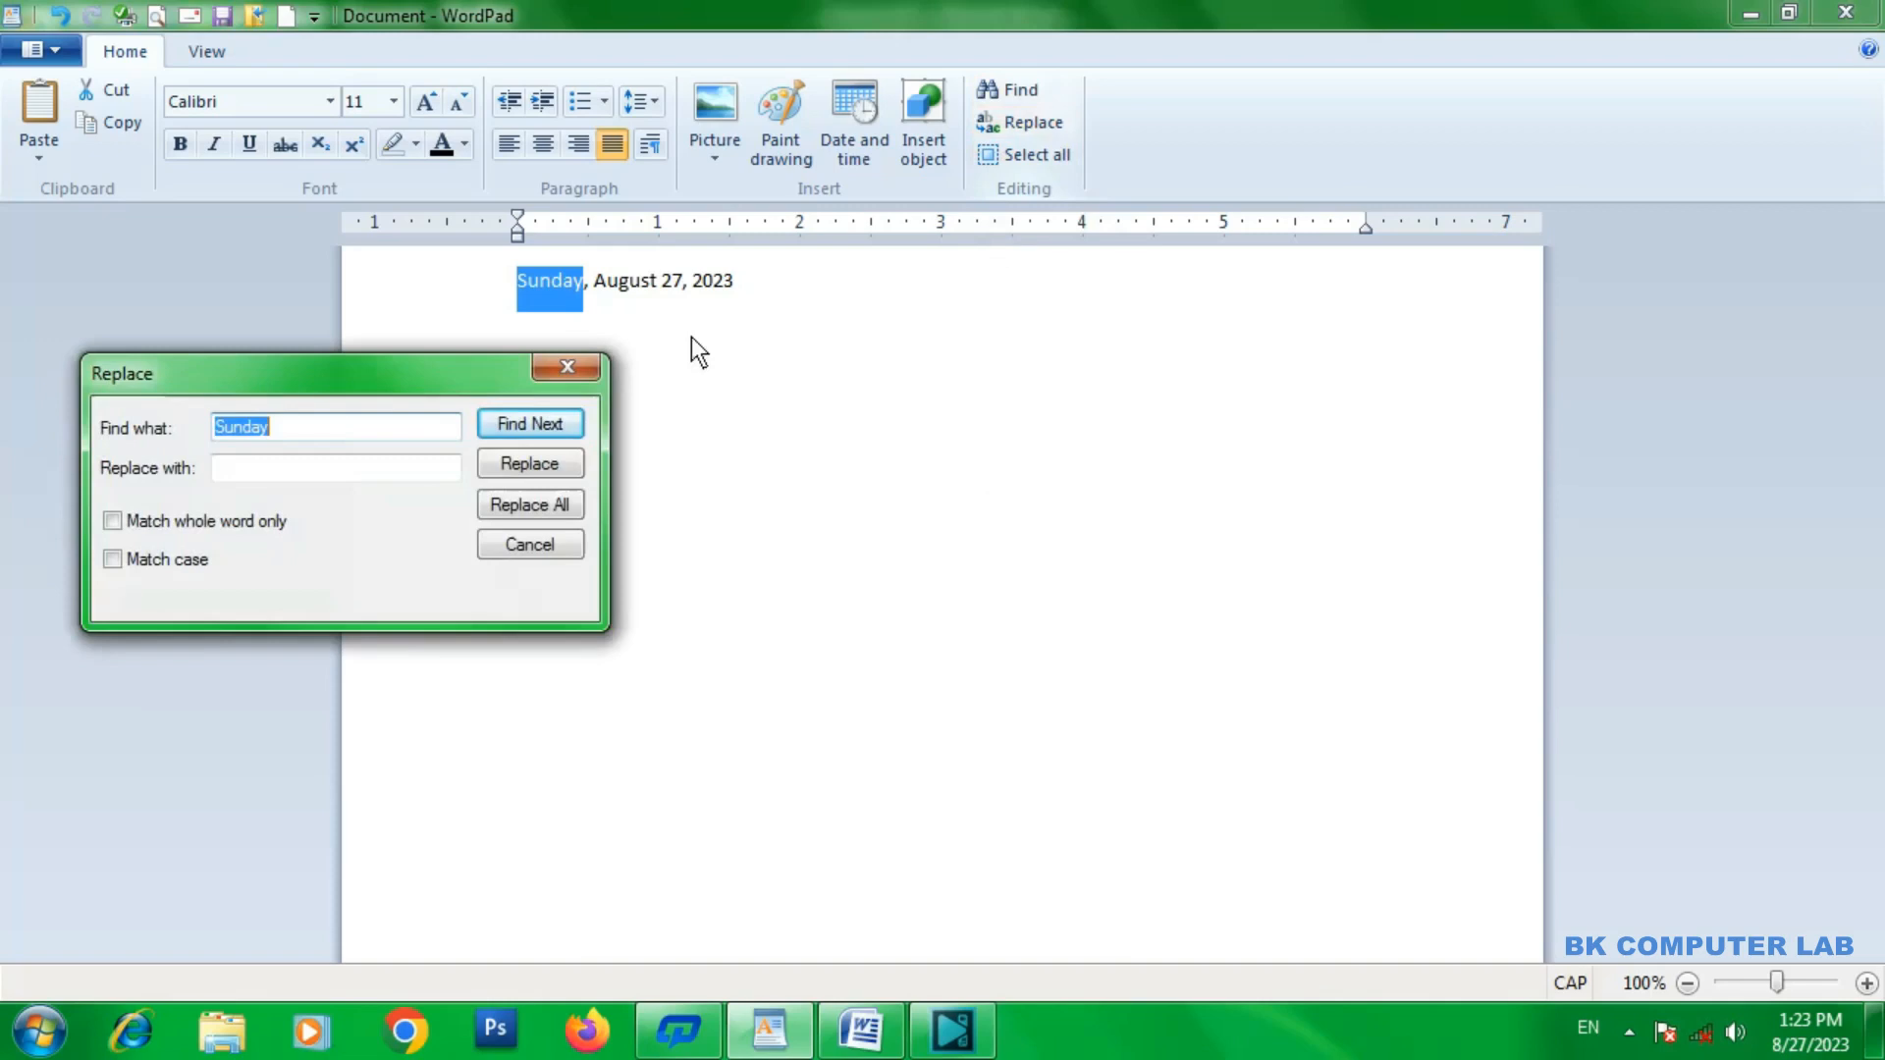
left_click_drag(420, 387, 929, 391)
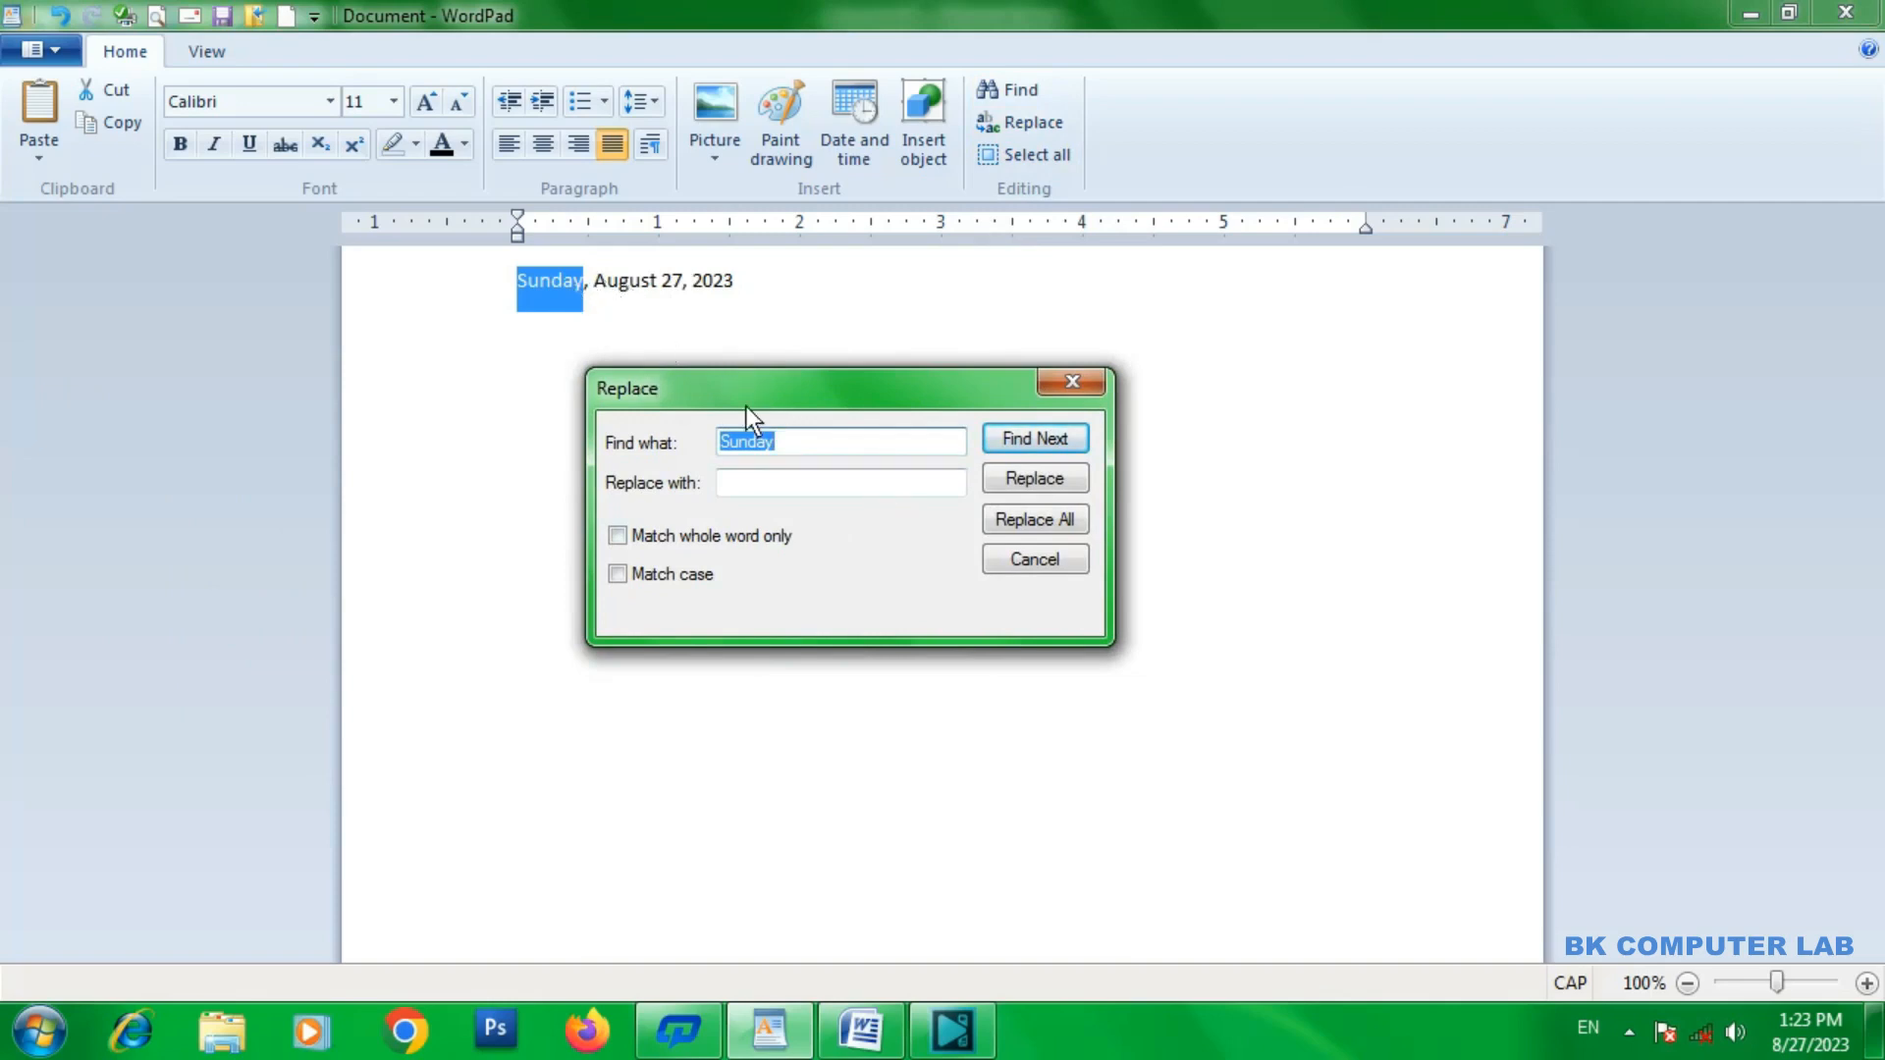
left_click(805, 440)
left_click(755, 481)
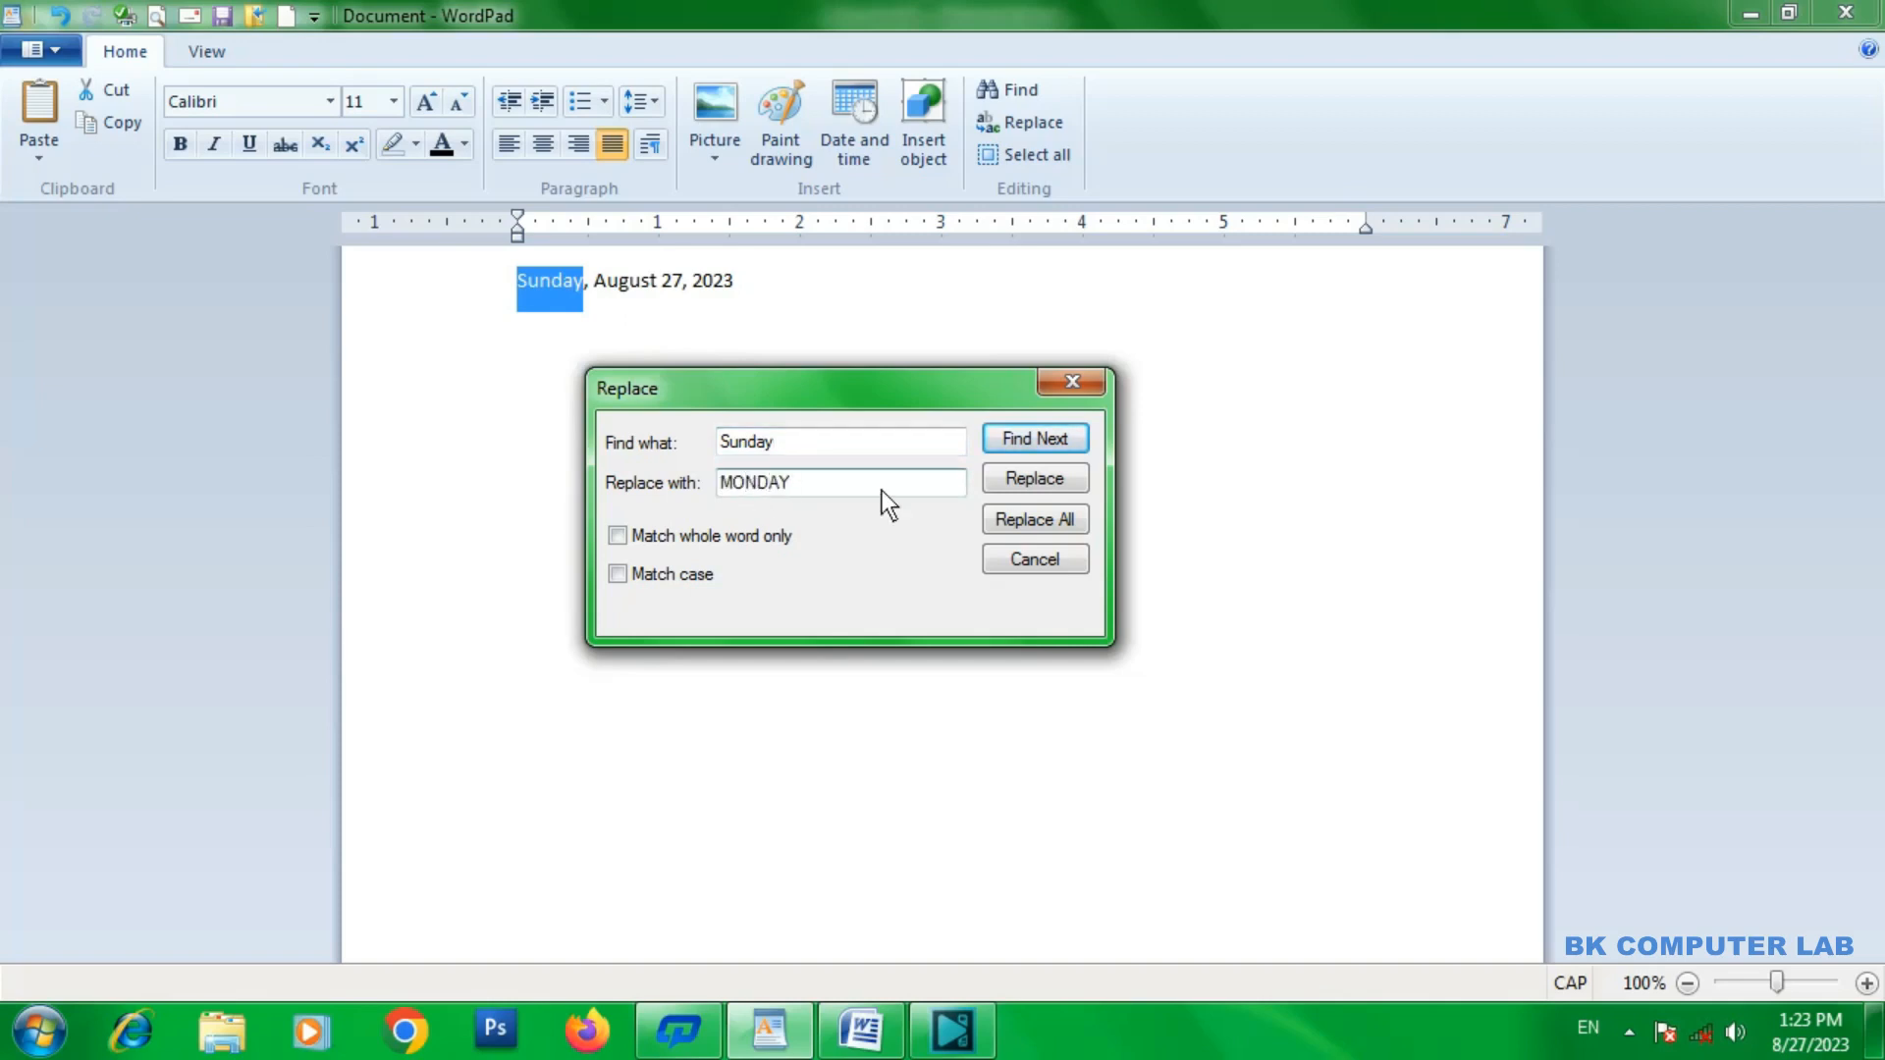
left_click(1033, 479)
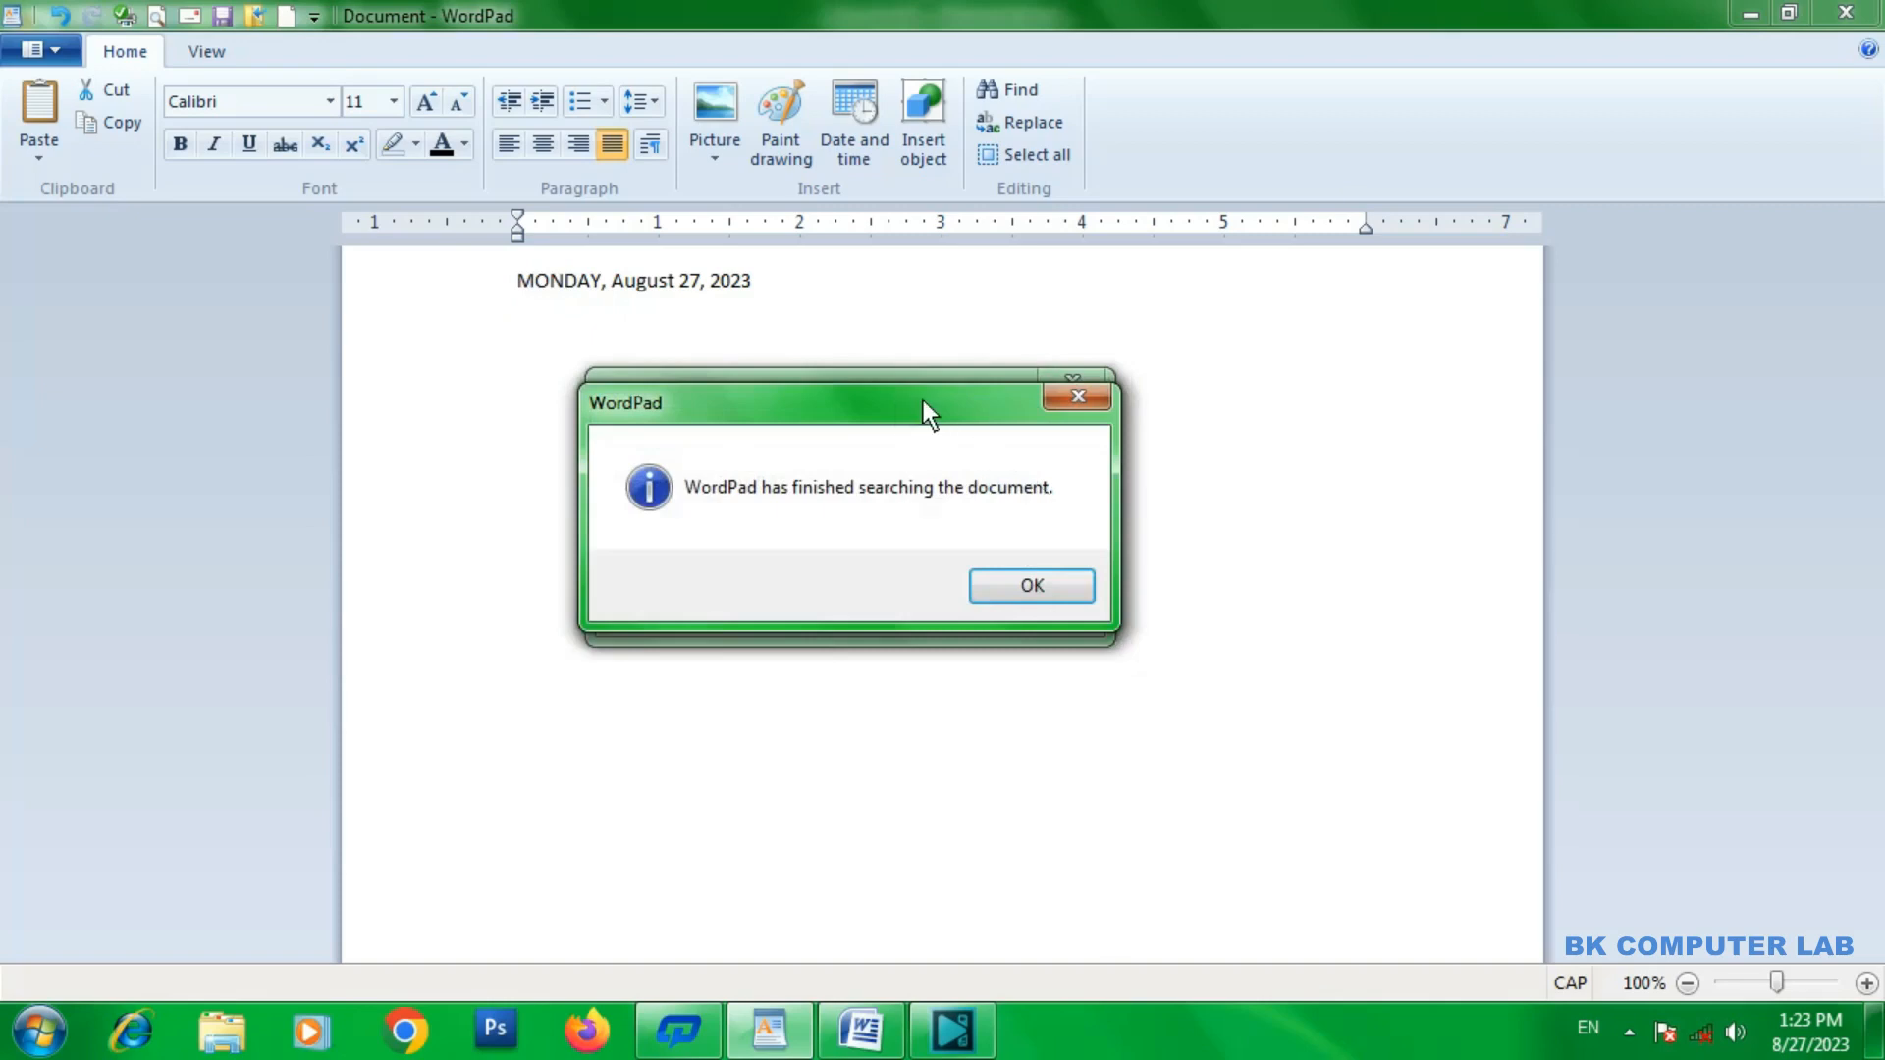
left_click_drag(924, 402, 965, 462)
left_click(1094, 457)
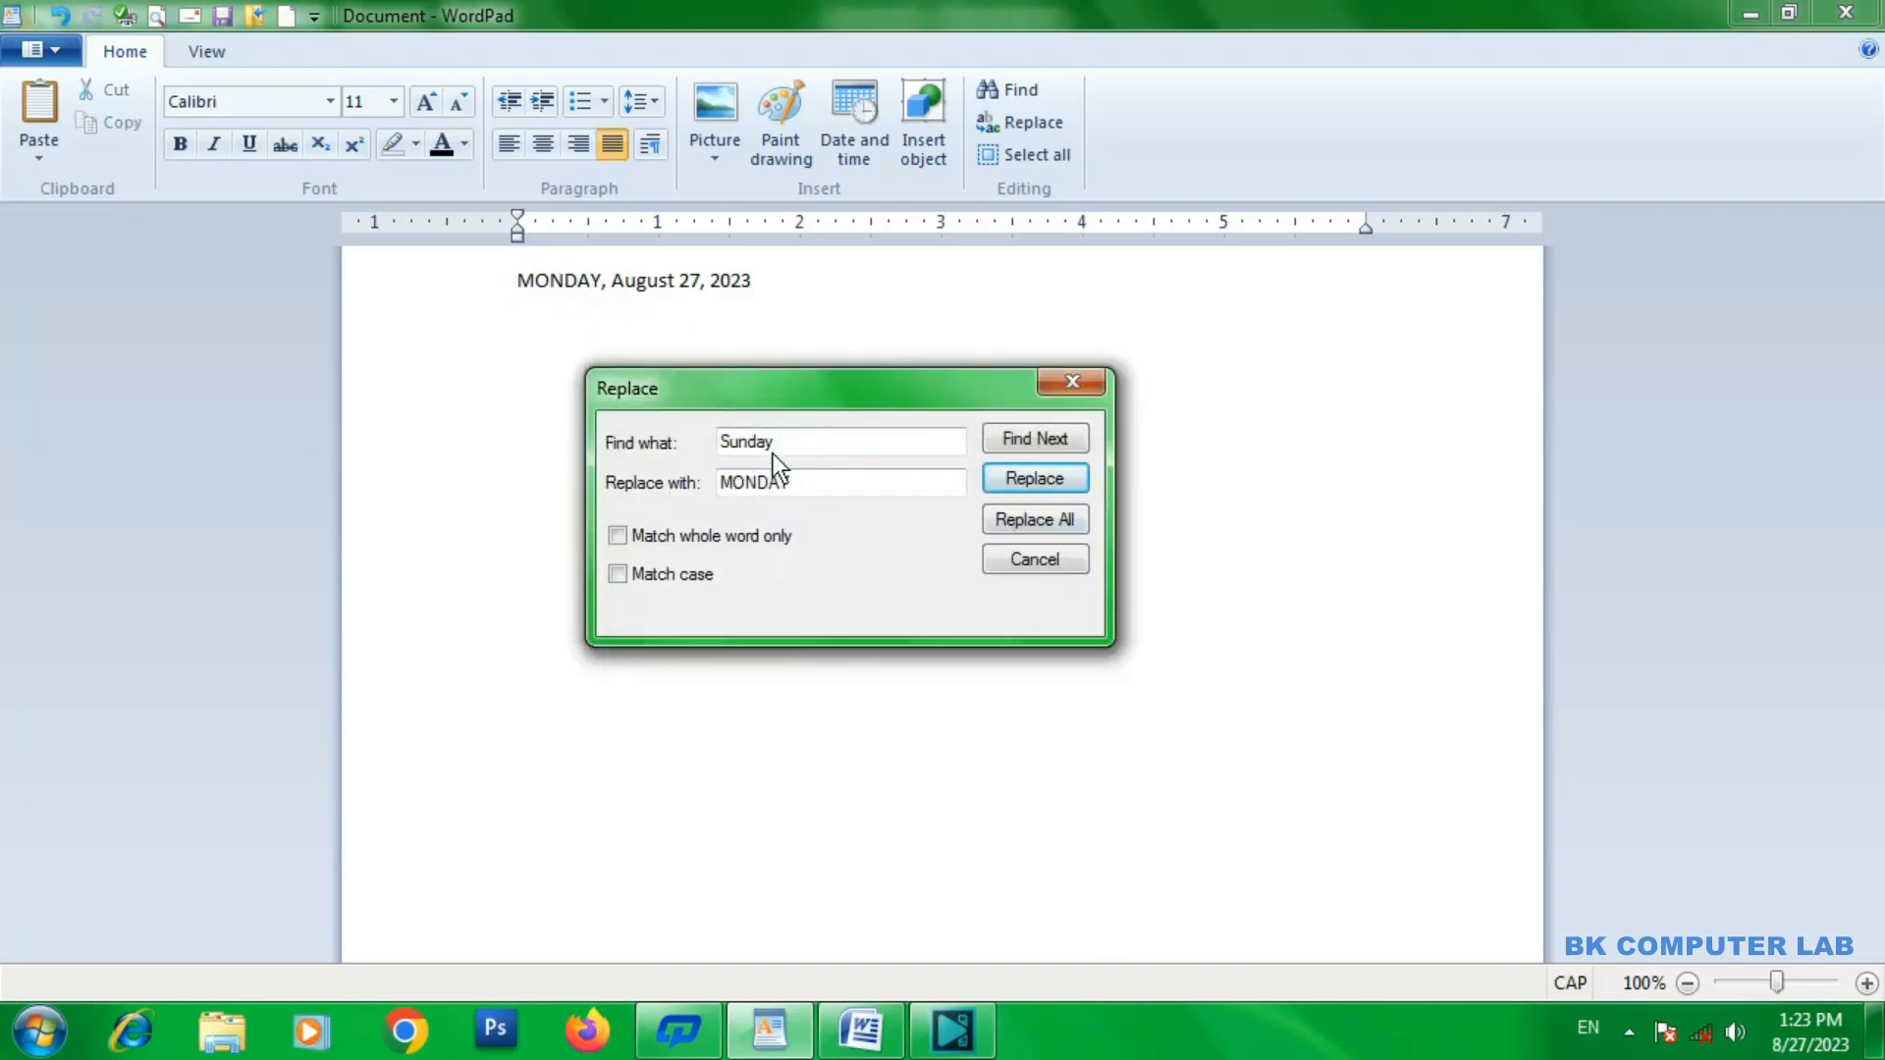
left_click_drag(775, 444, 699, 431)
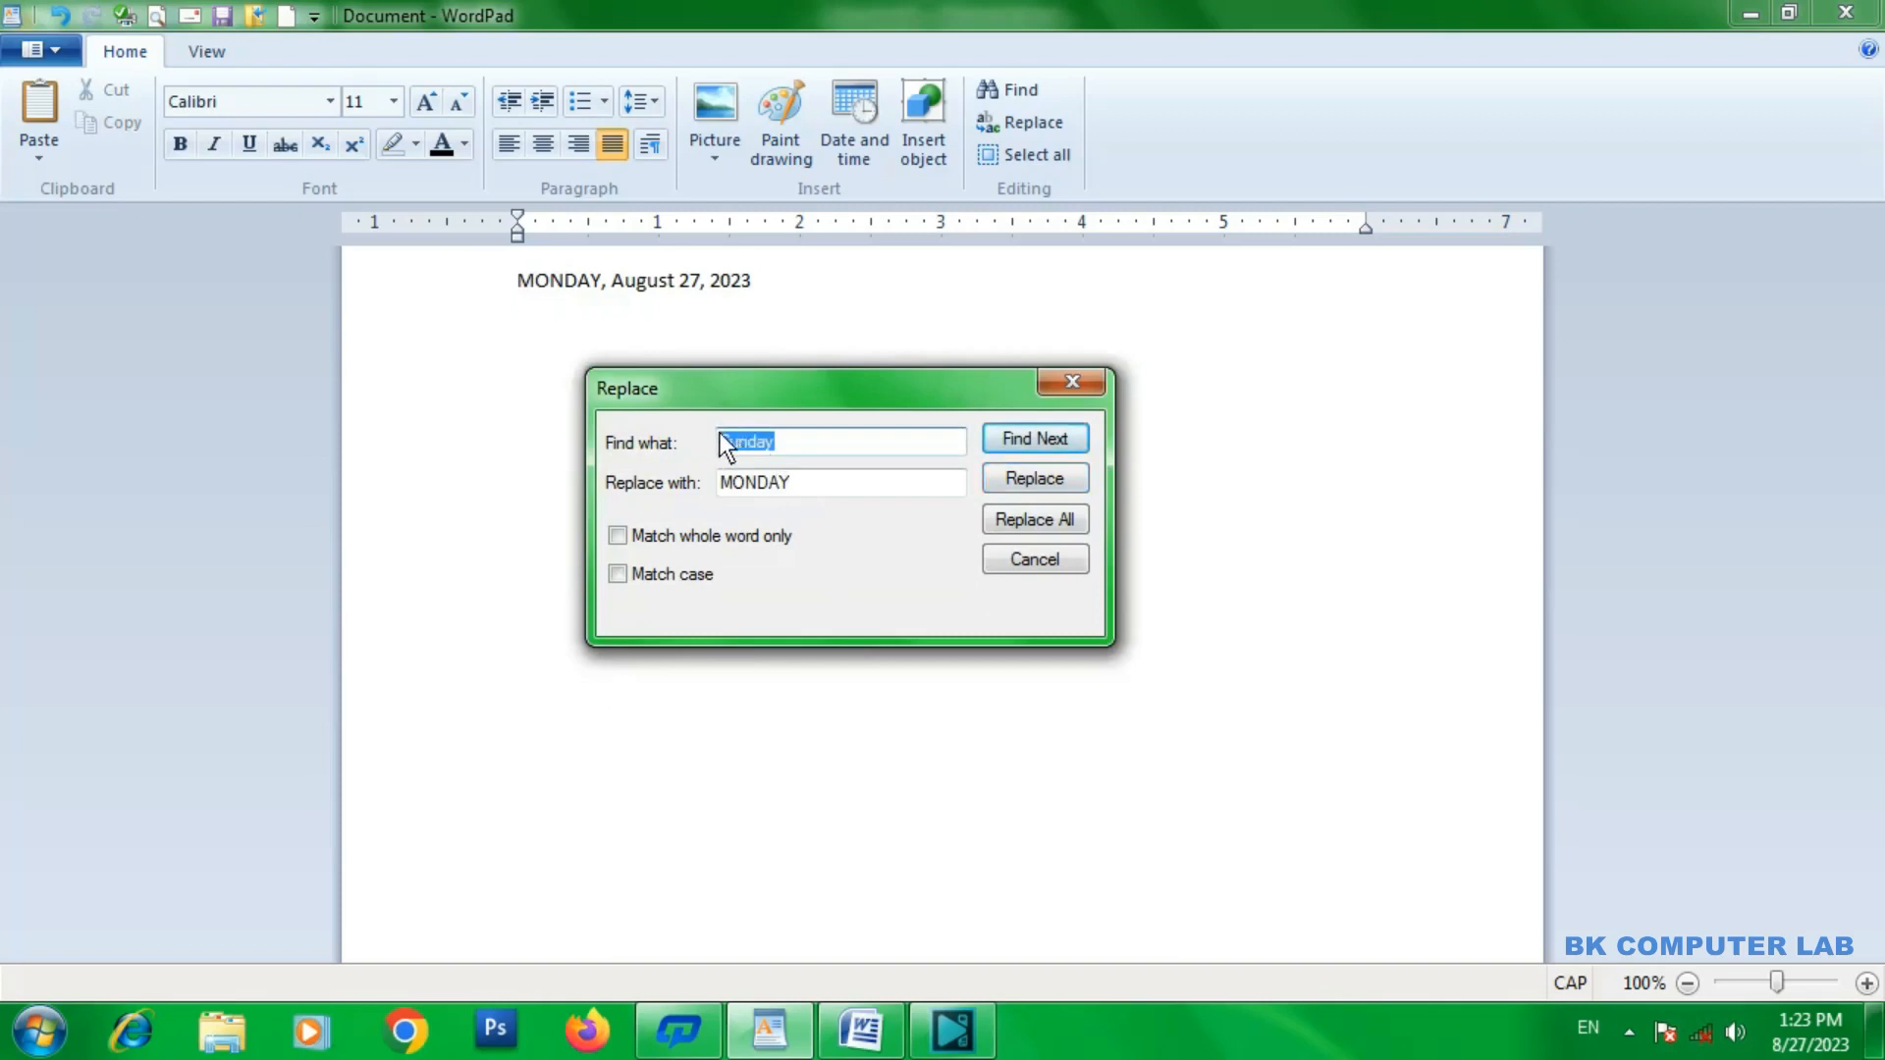
left_click(830, 486)
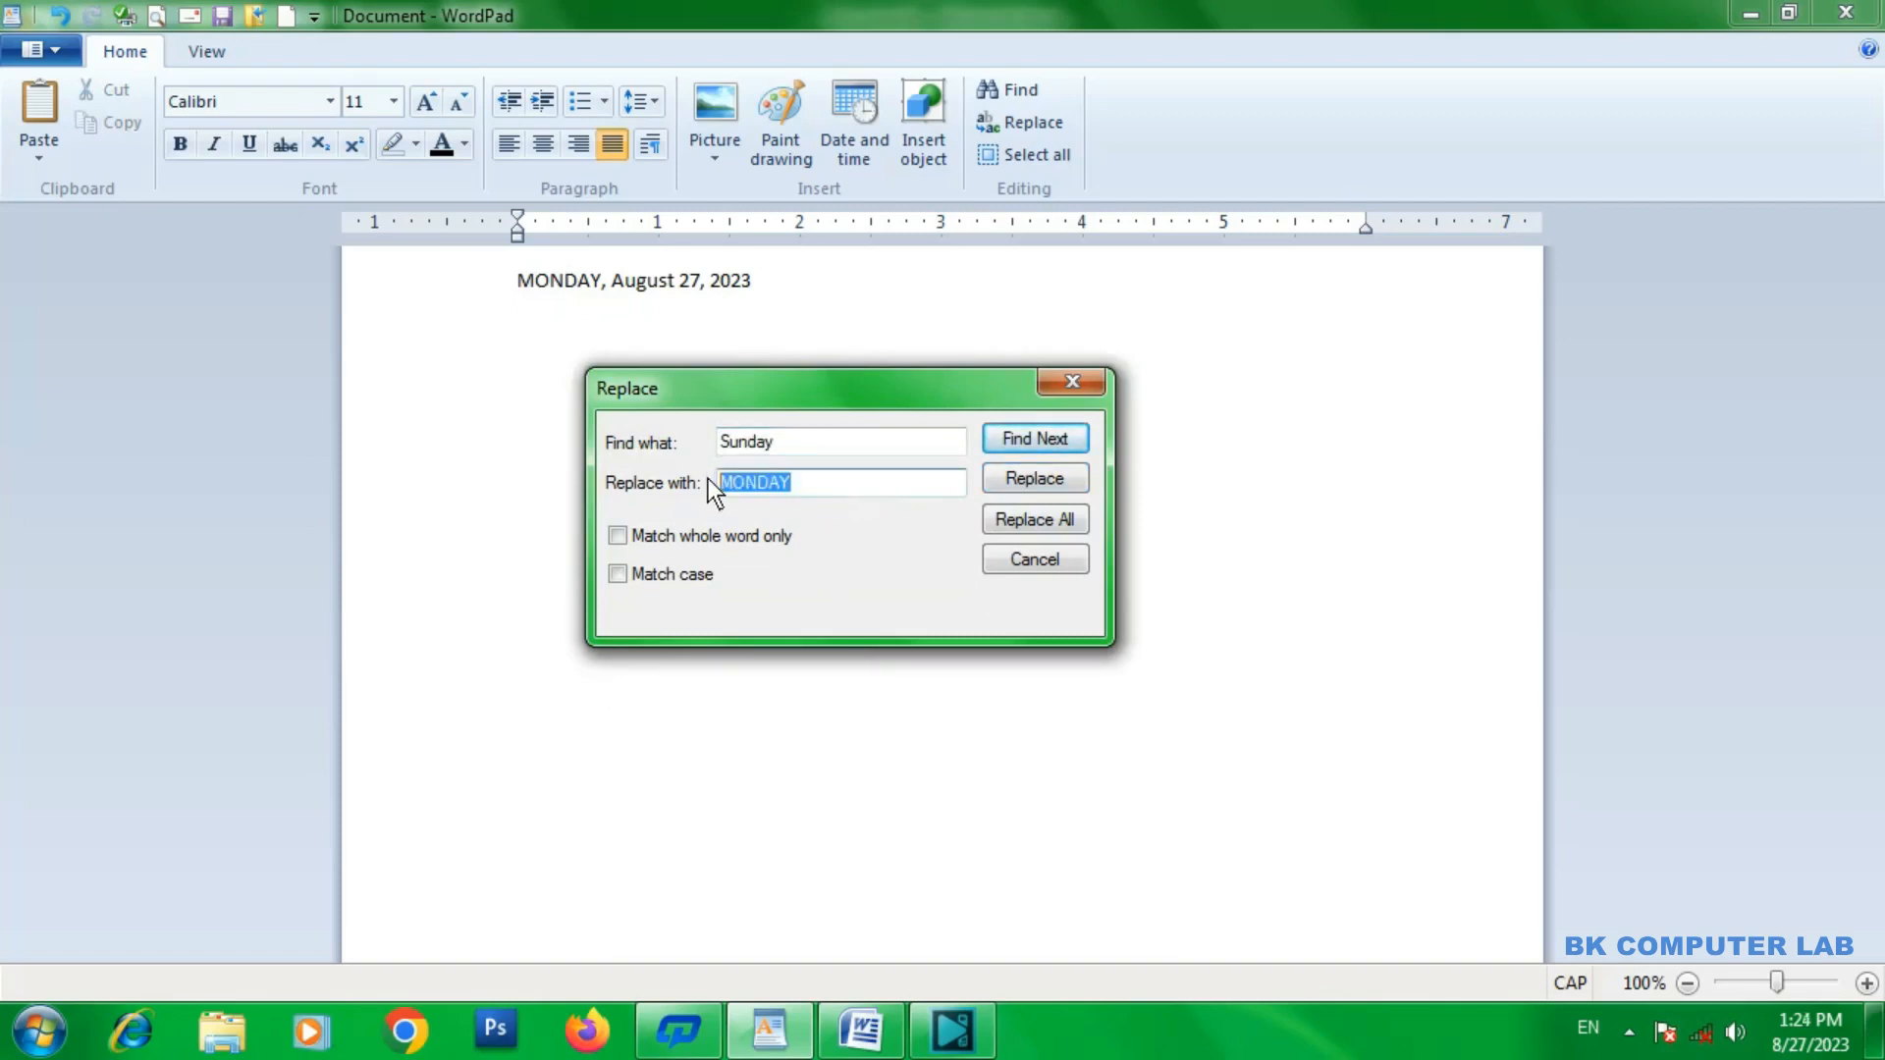
mouse_move(832, 402)
left_mouse_down()
mouse_move(812, 388)
mouse_move(809, 420)
left_mouse_up()
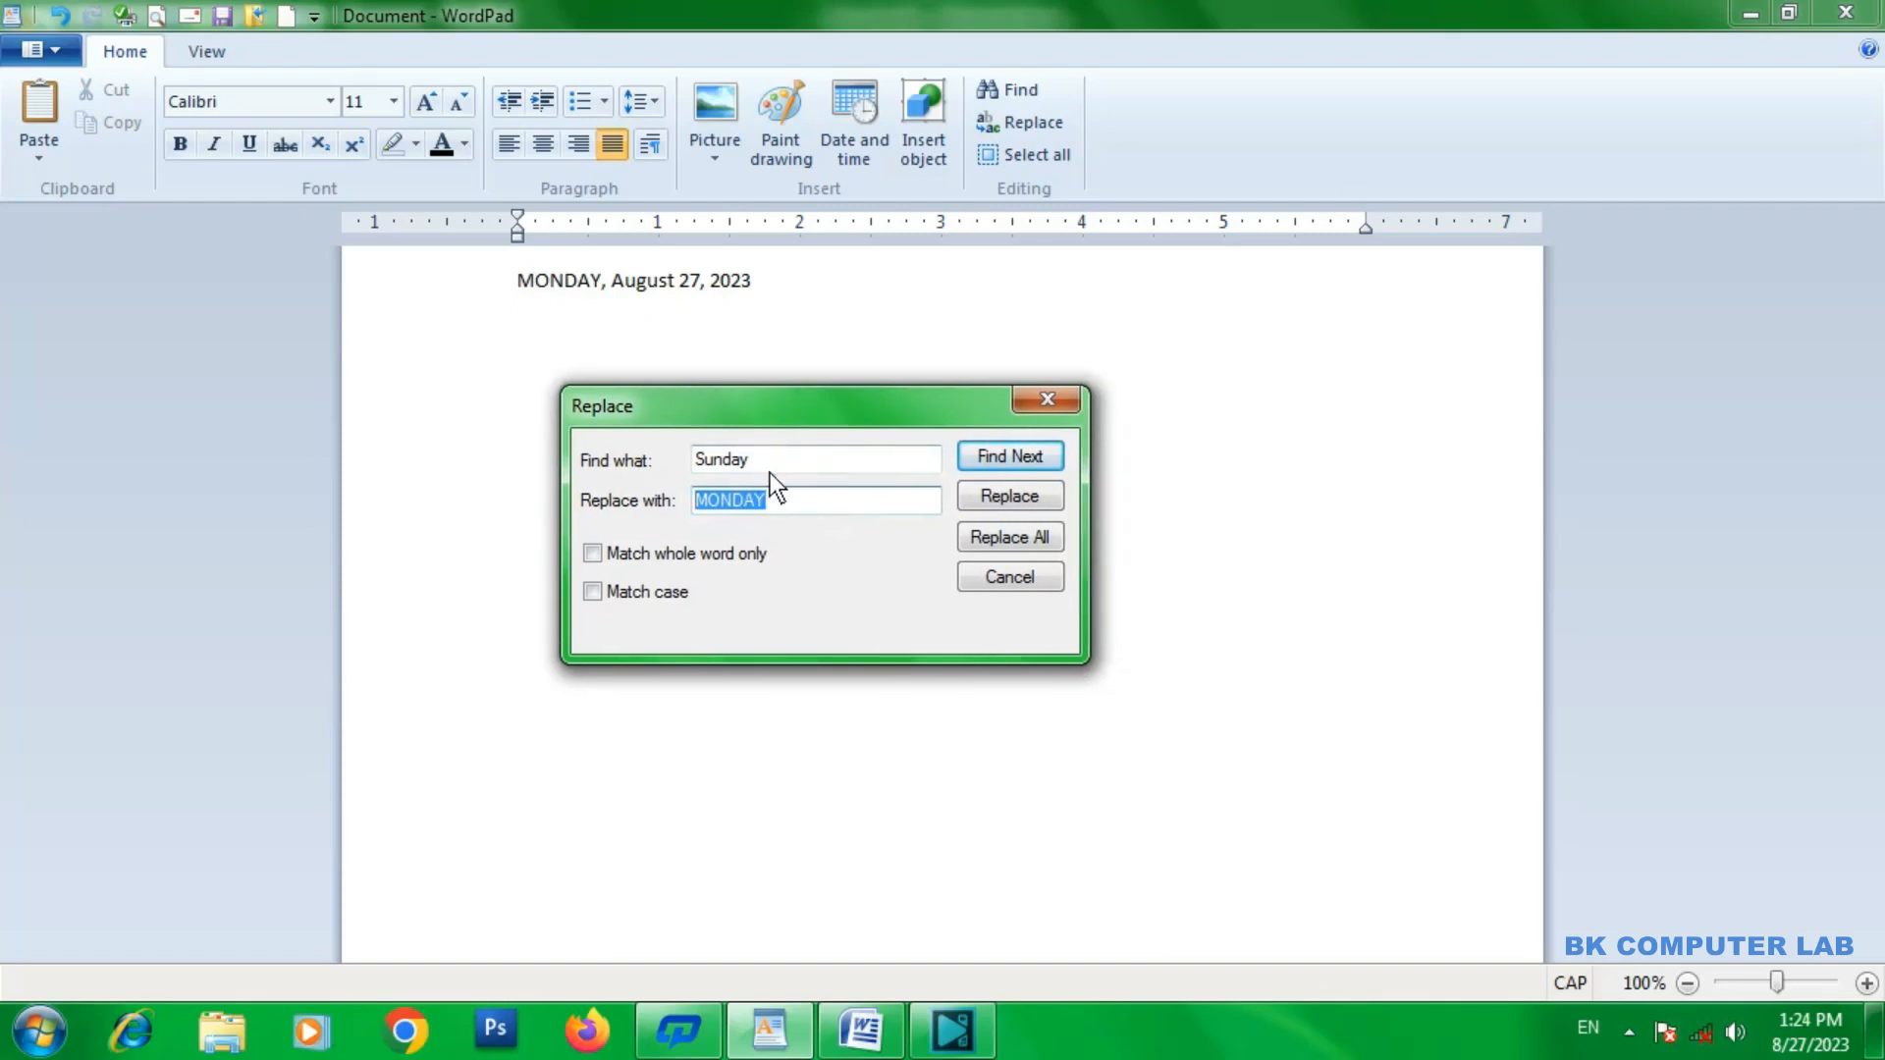
left_click(1048, 397)
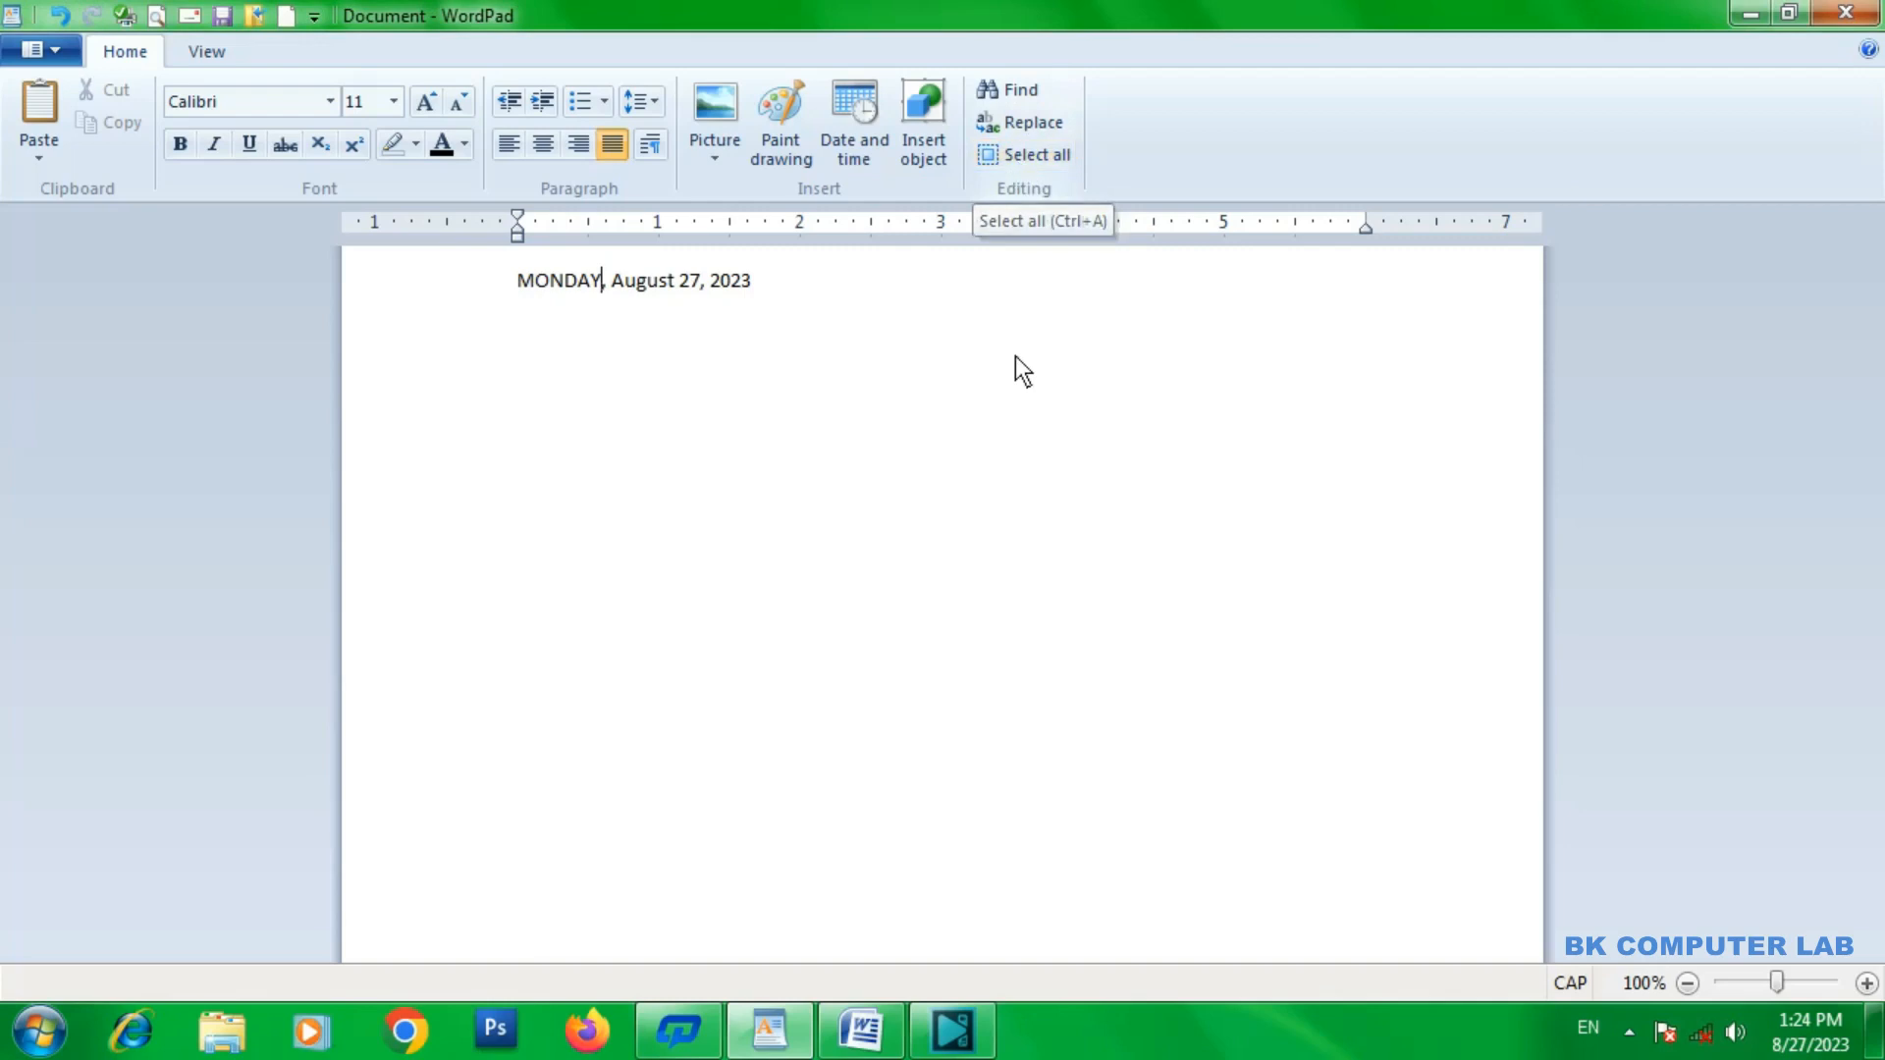
Select the entire document content and delete it.
key("ctrl+a")
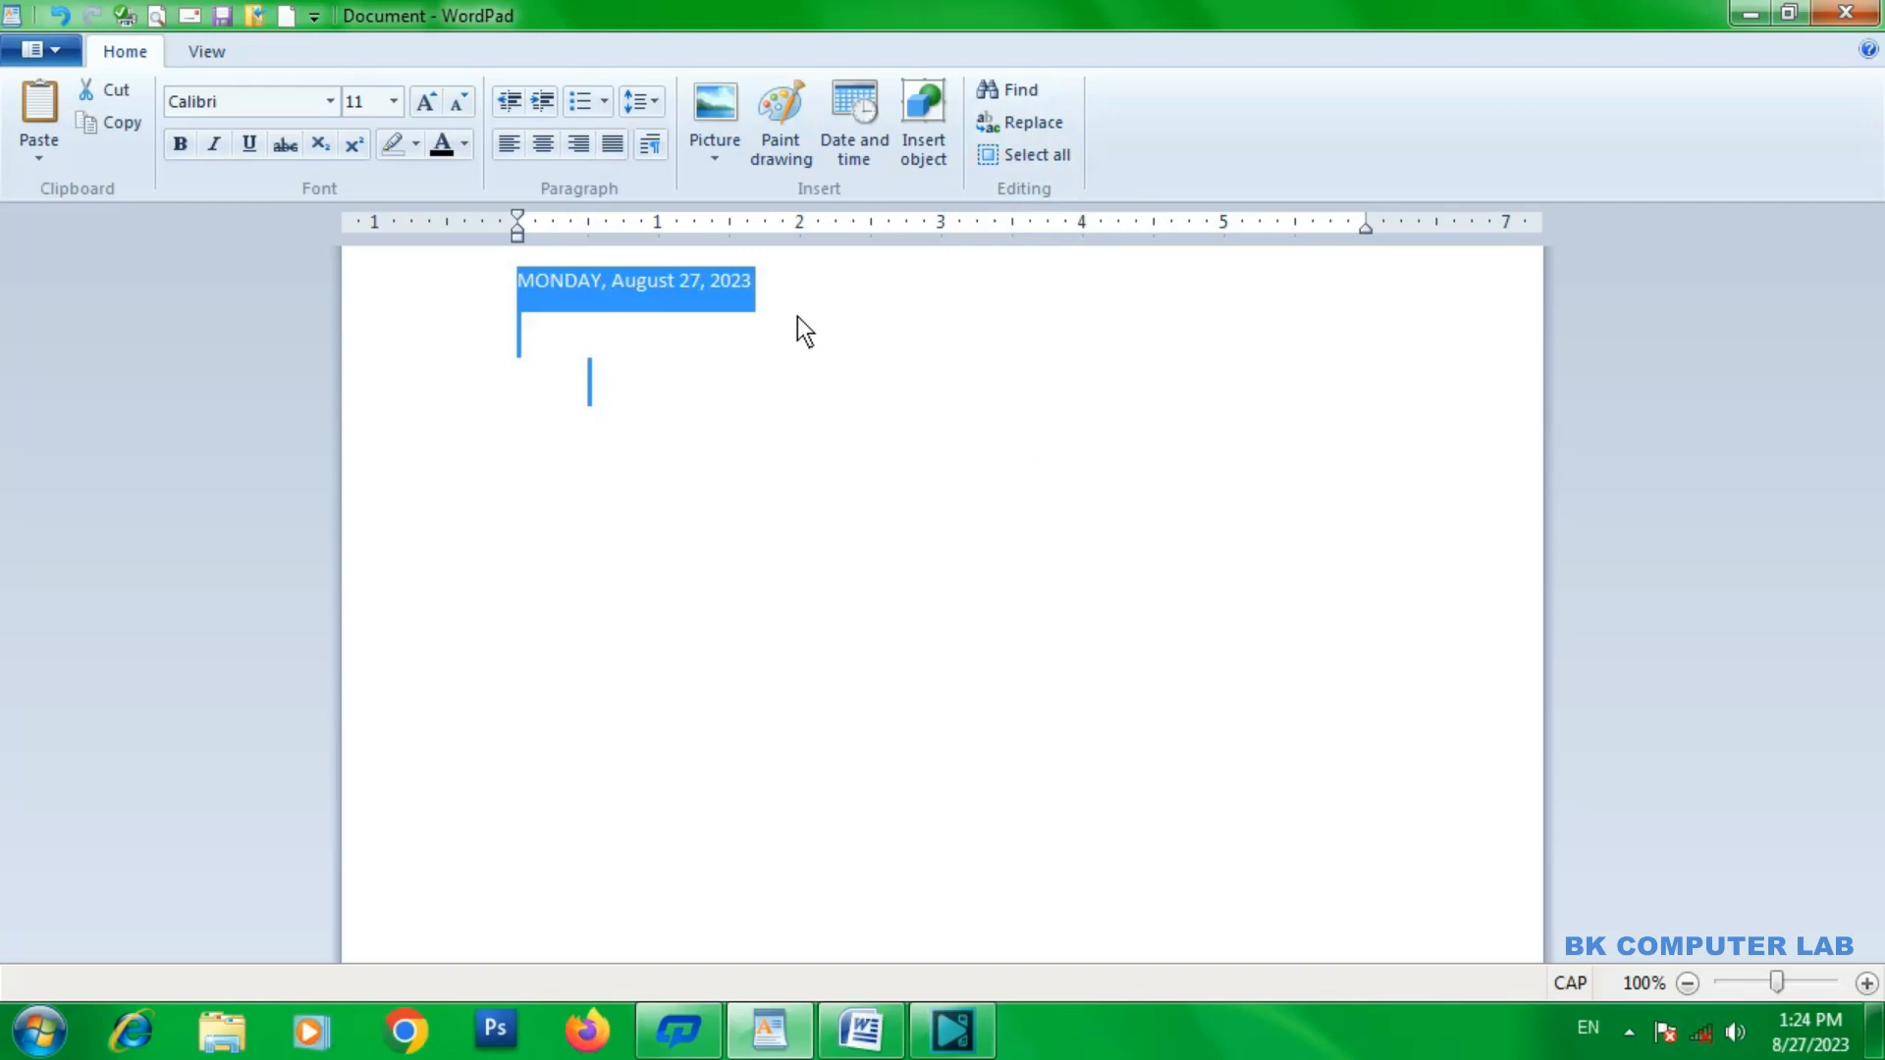
key("Delete")
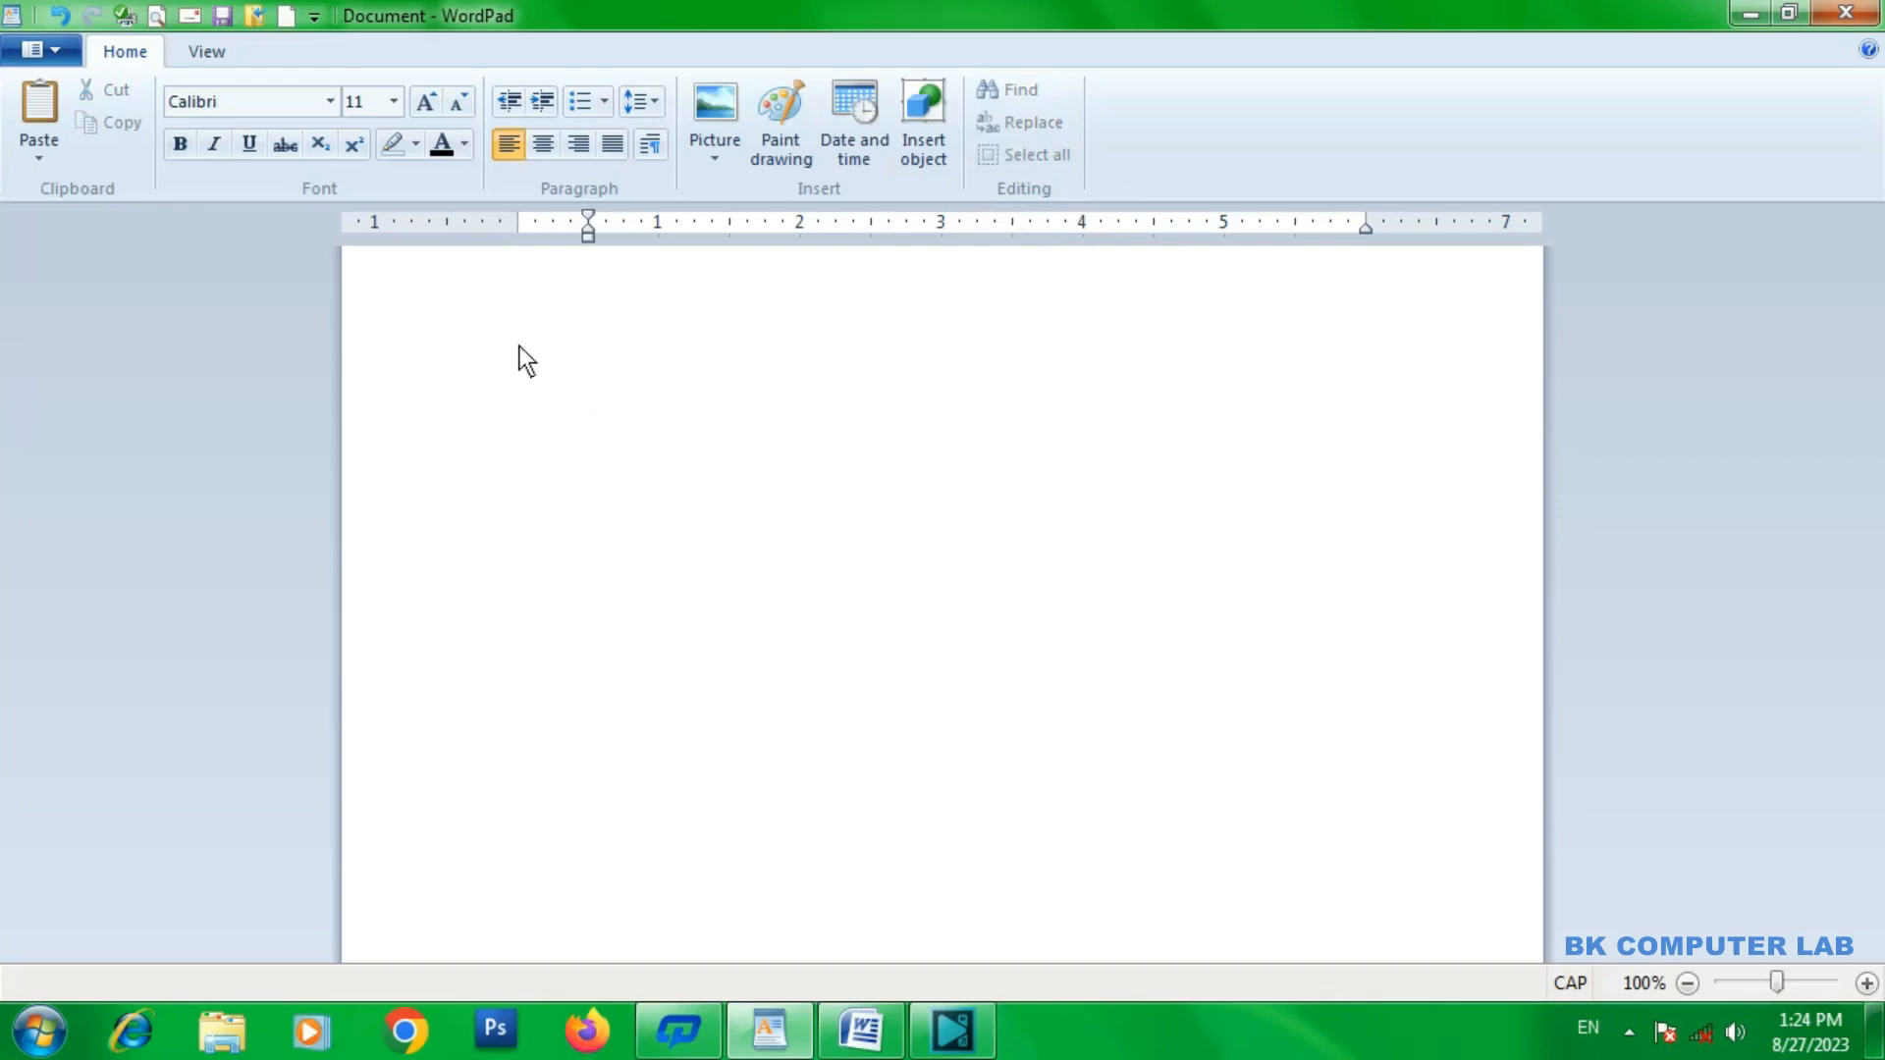
Zoom the empty page out in steps to 40%.
left_click(204, 49)
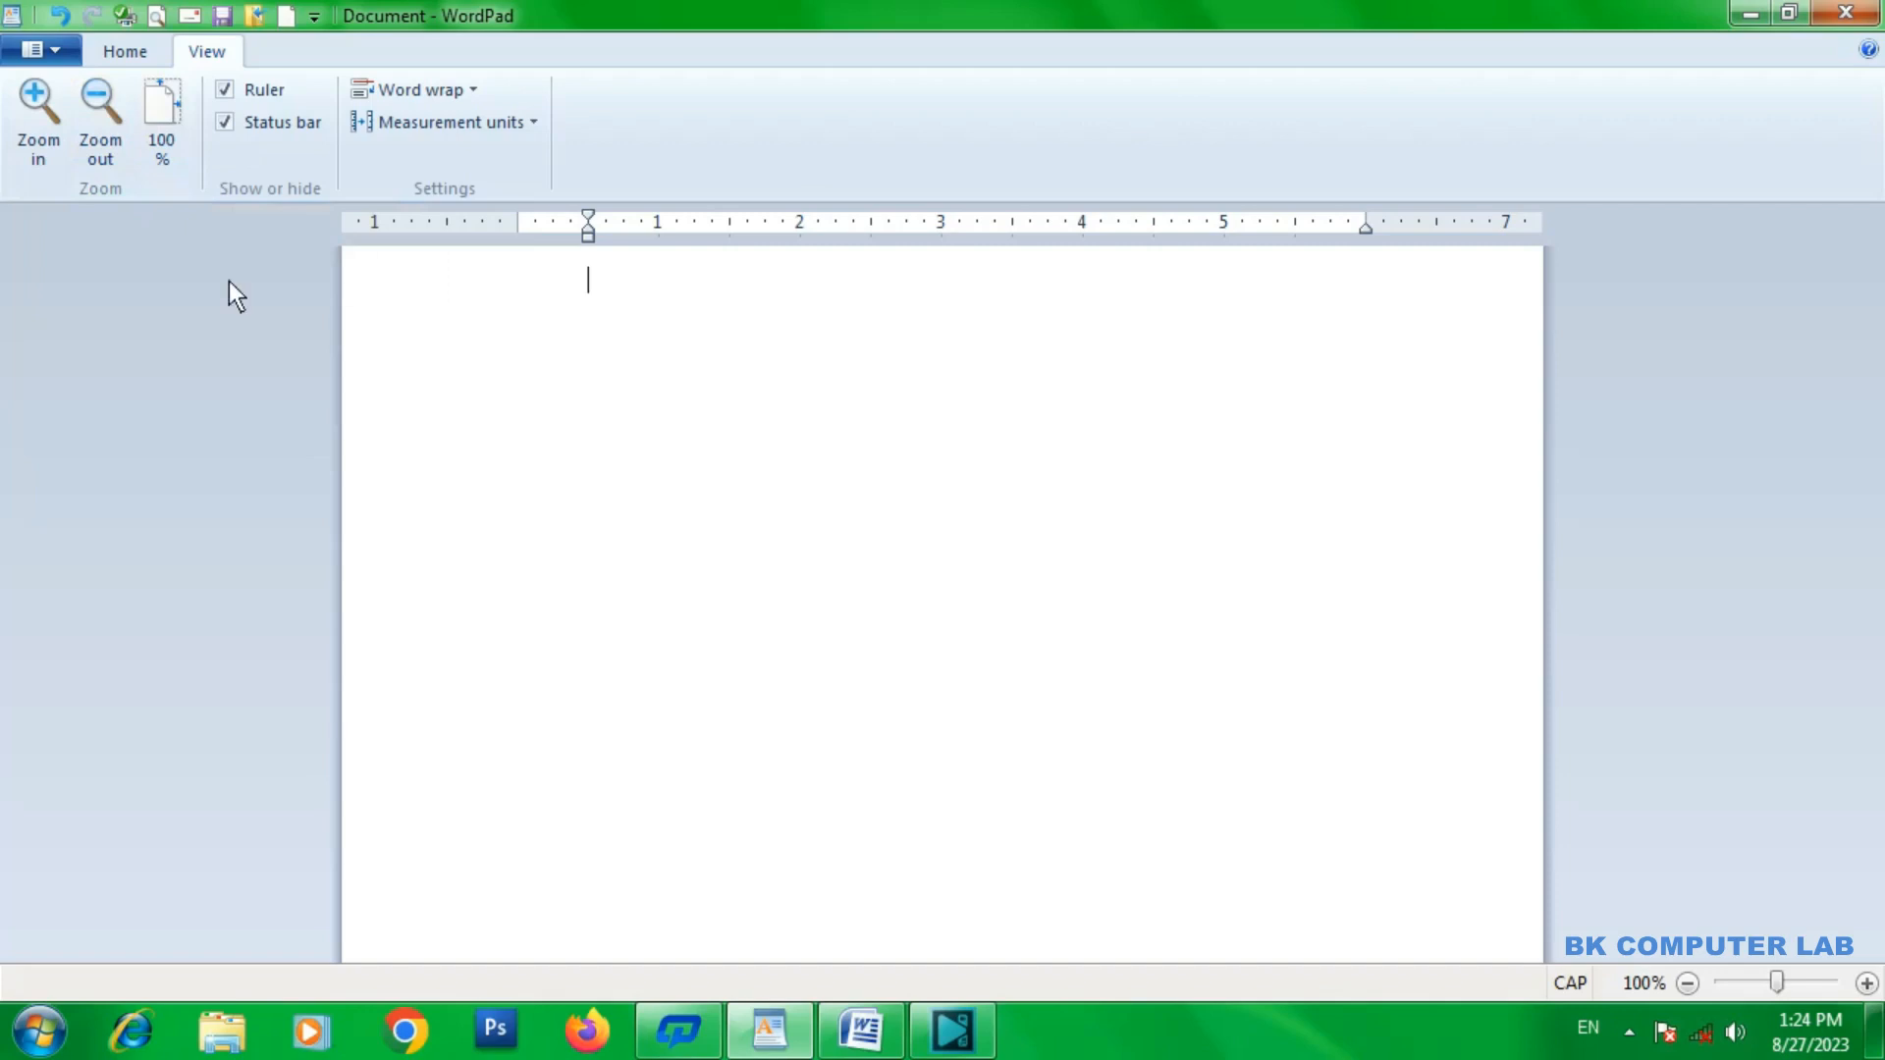
left_click(96, 100)
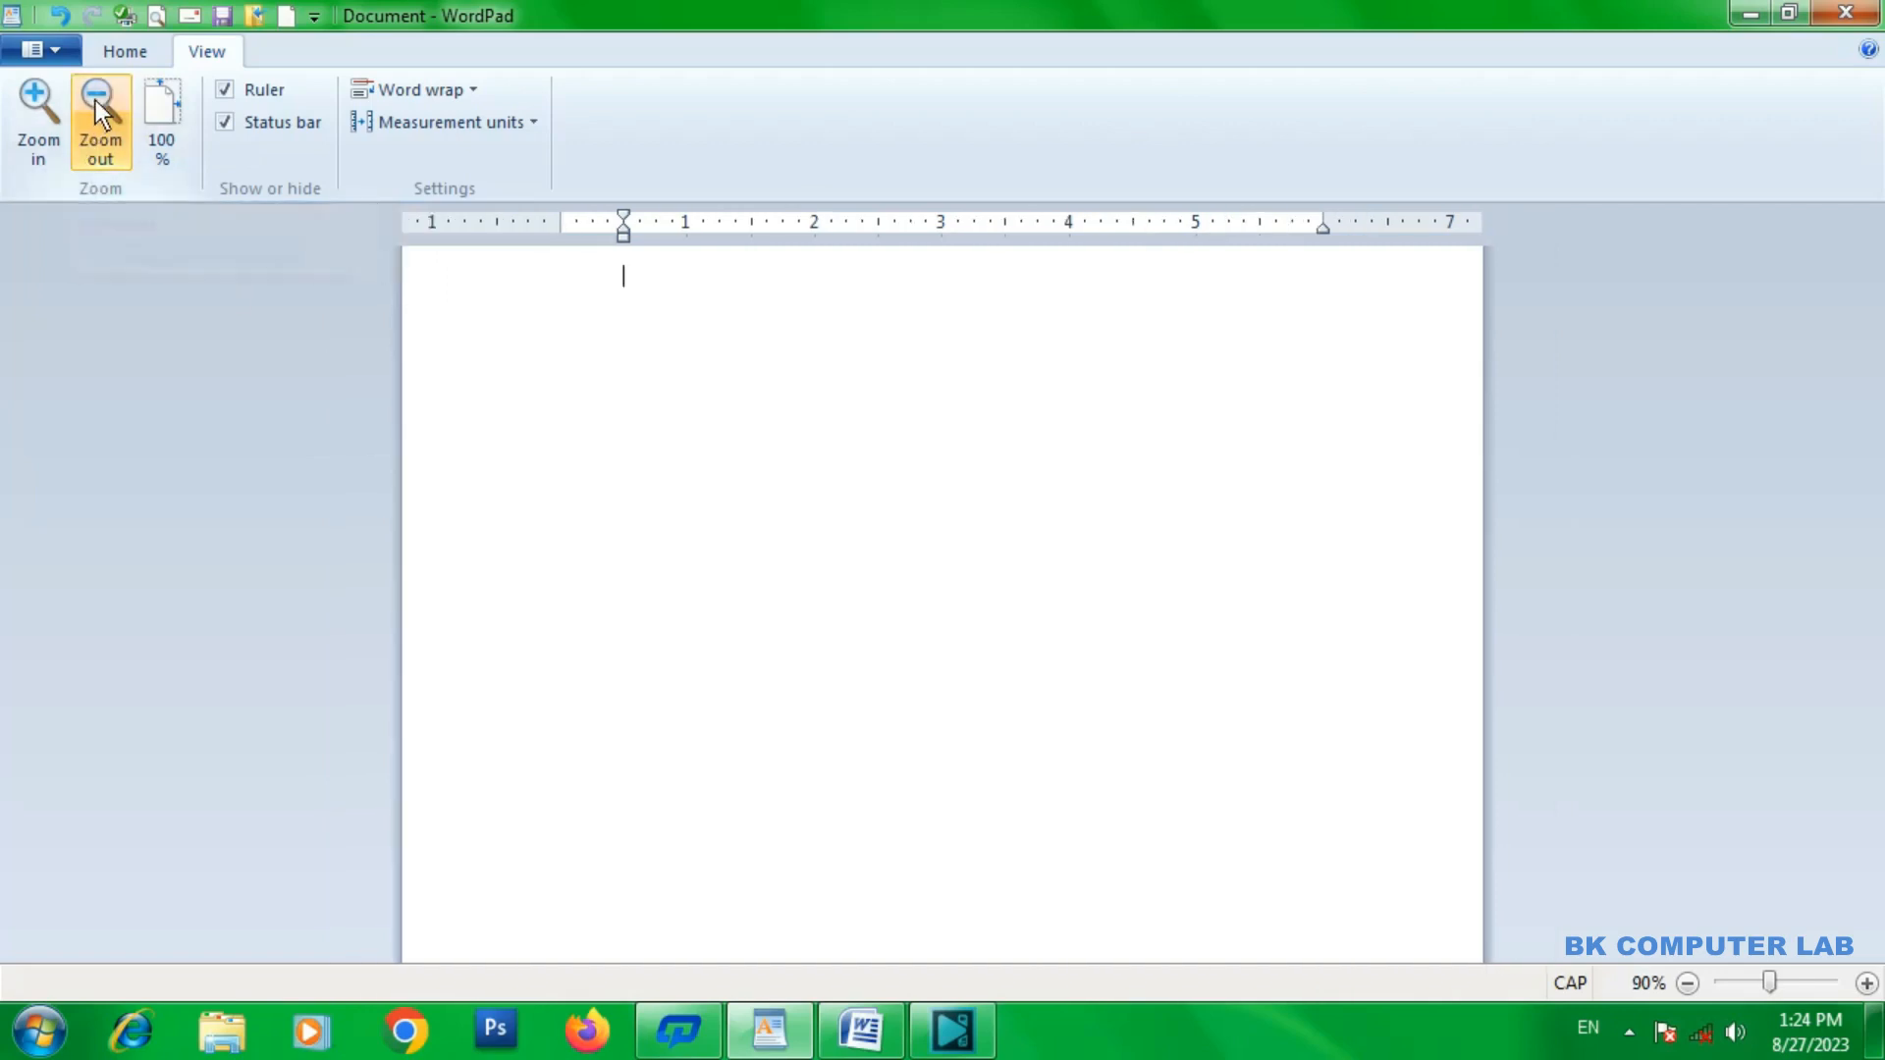
left_click(95, 100)
left_click(97, 100)
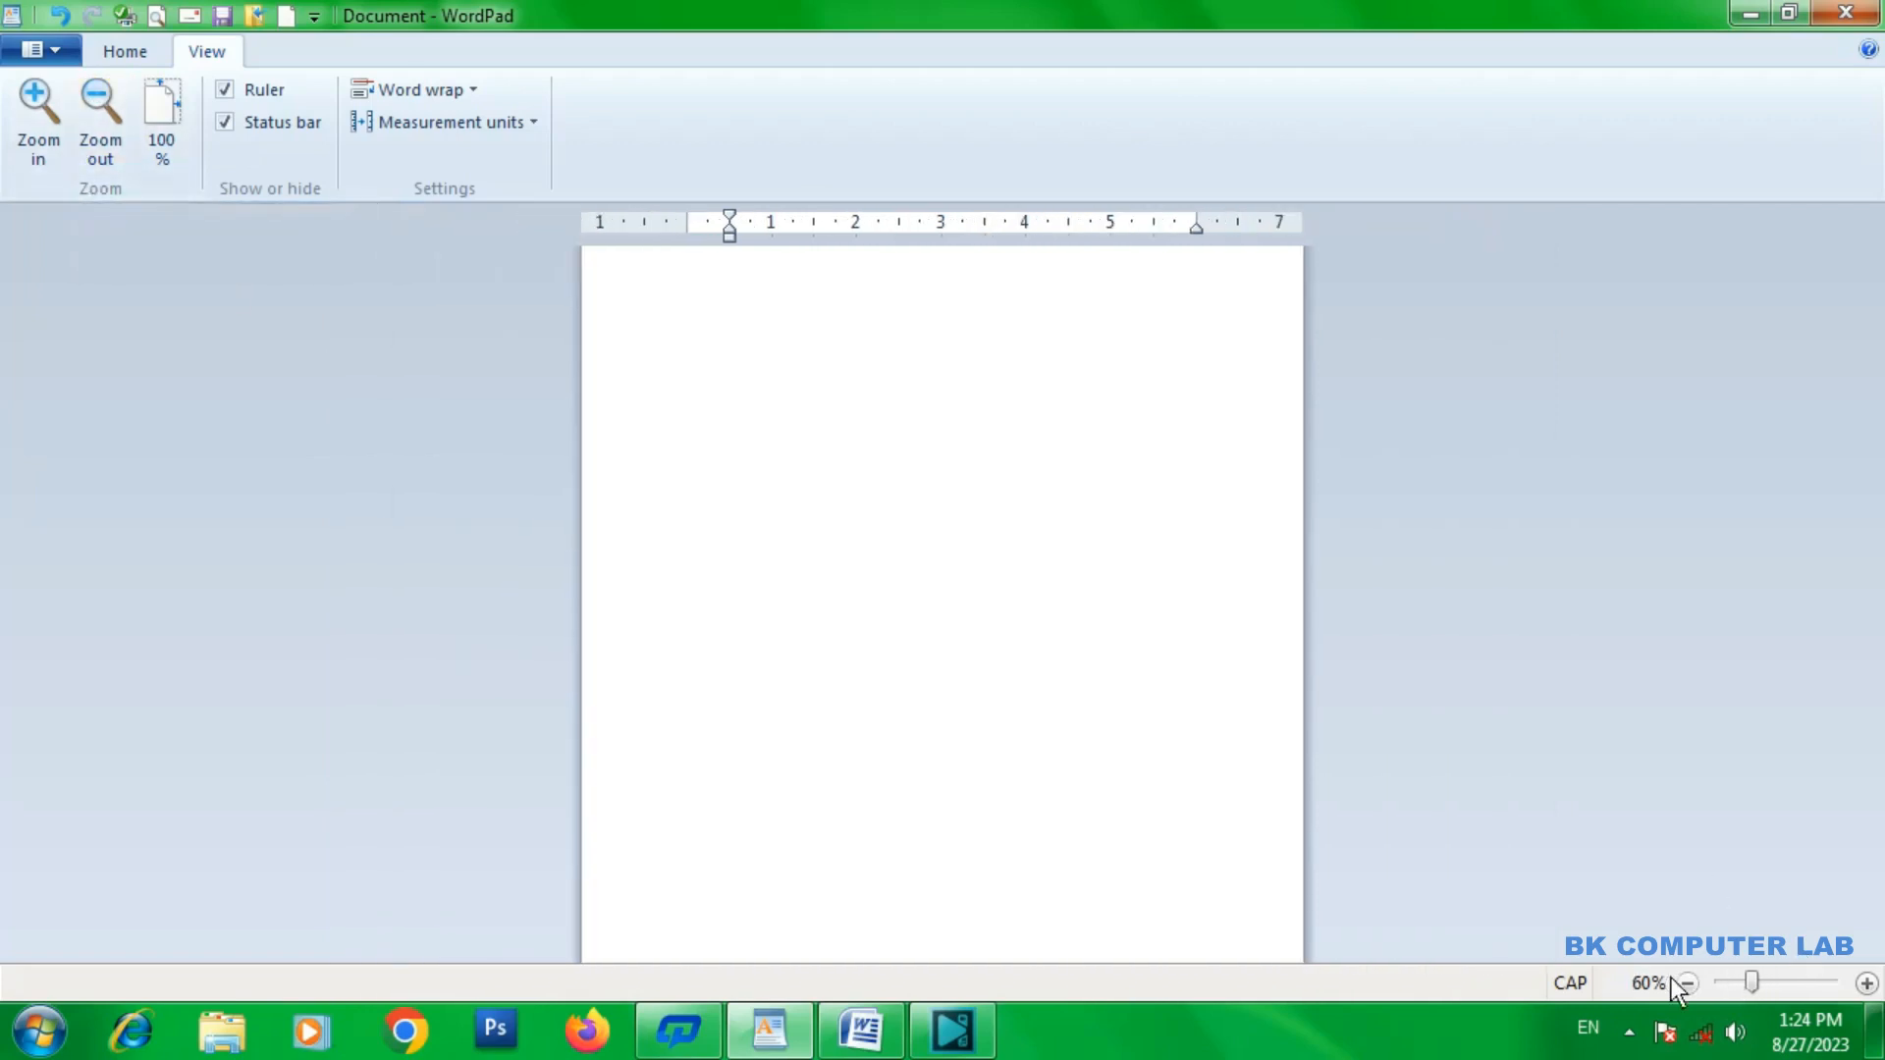
left_click(99, 112)
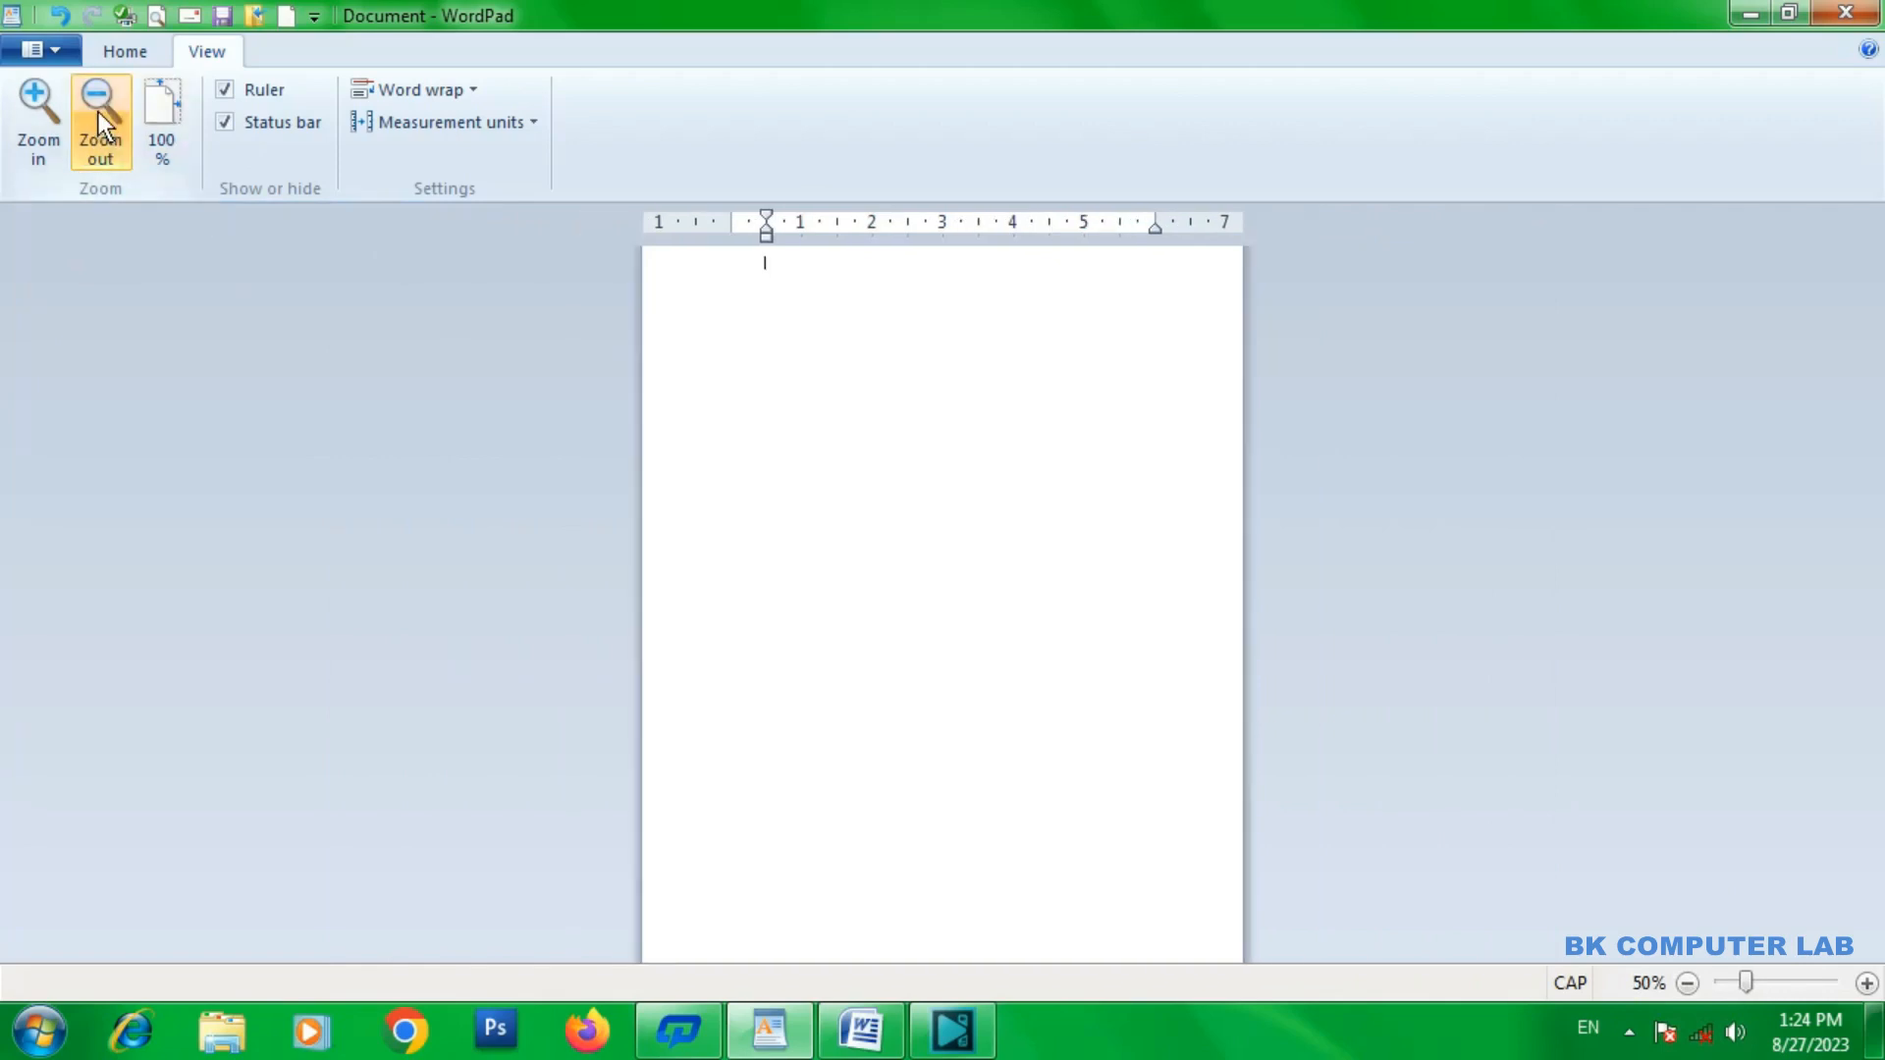
left_click(99, 112)
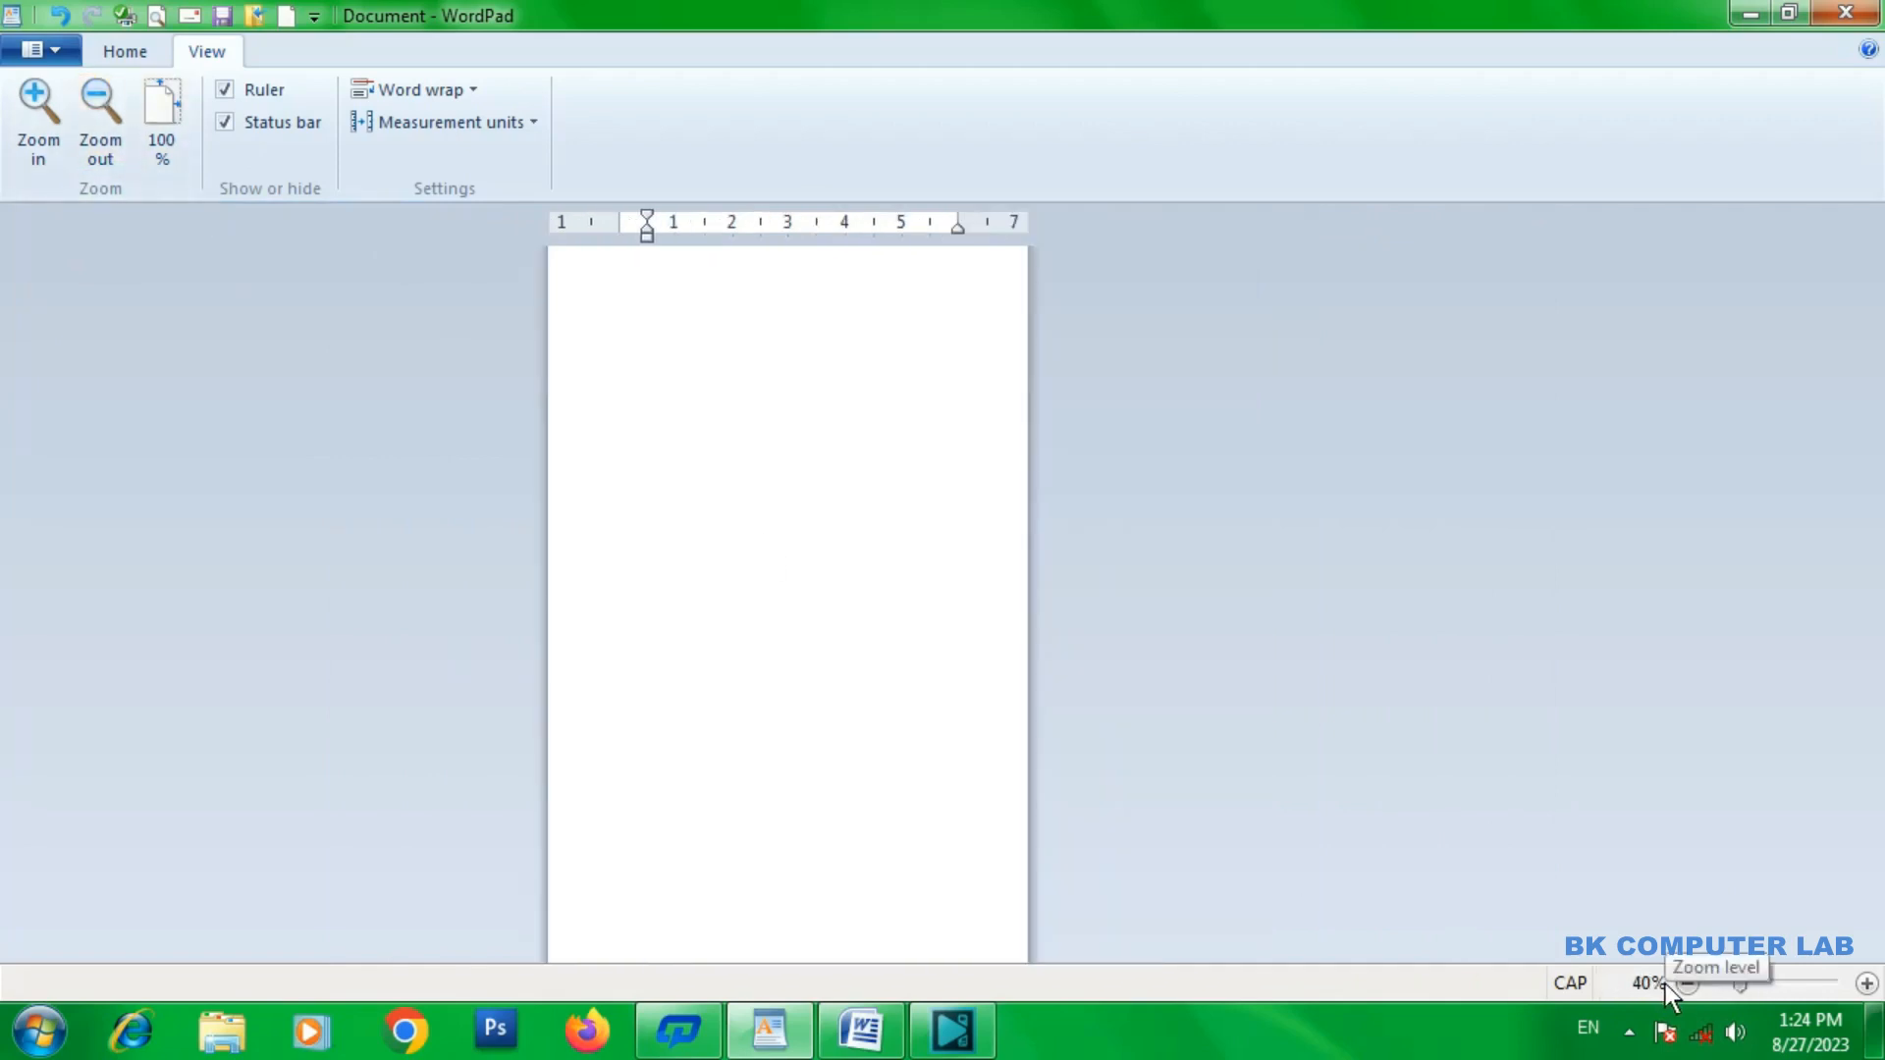
Zoom the page back in step by step to 100%.
left_click(37, 101)
left_click(36, 101)
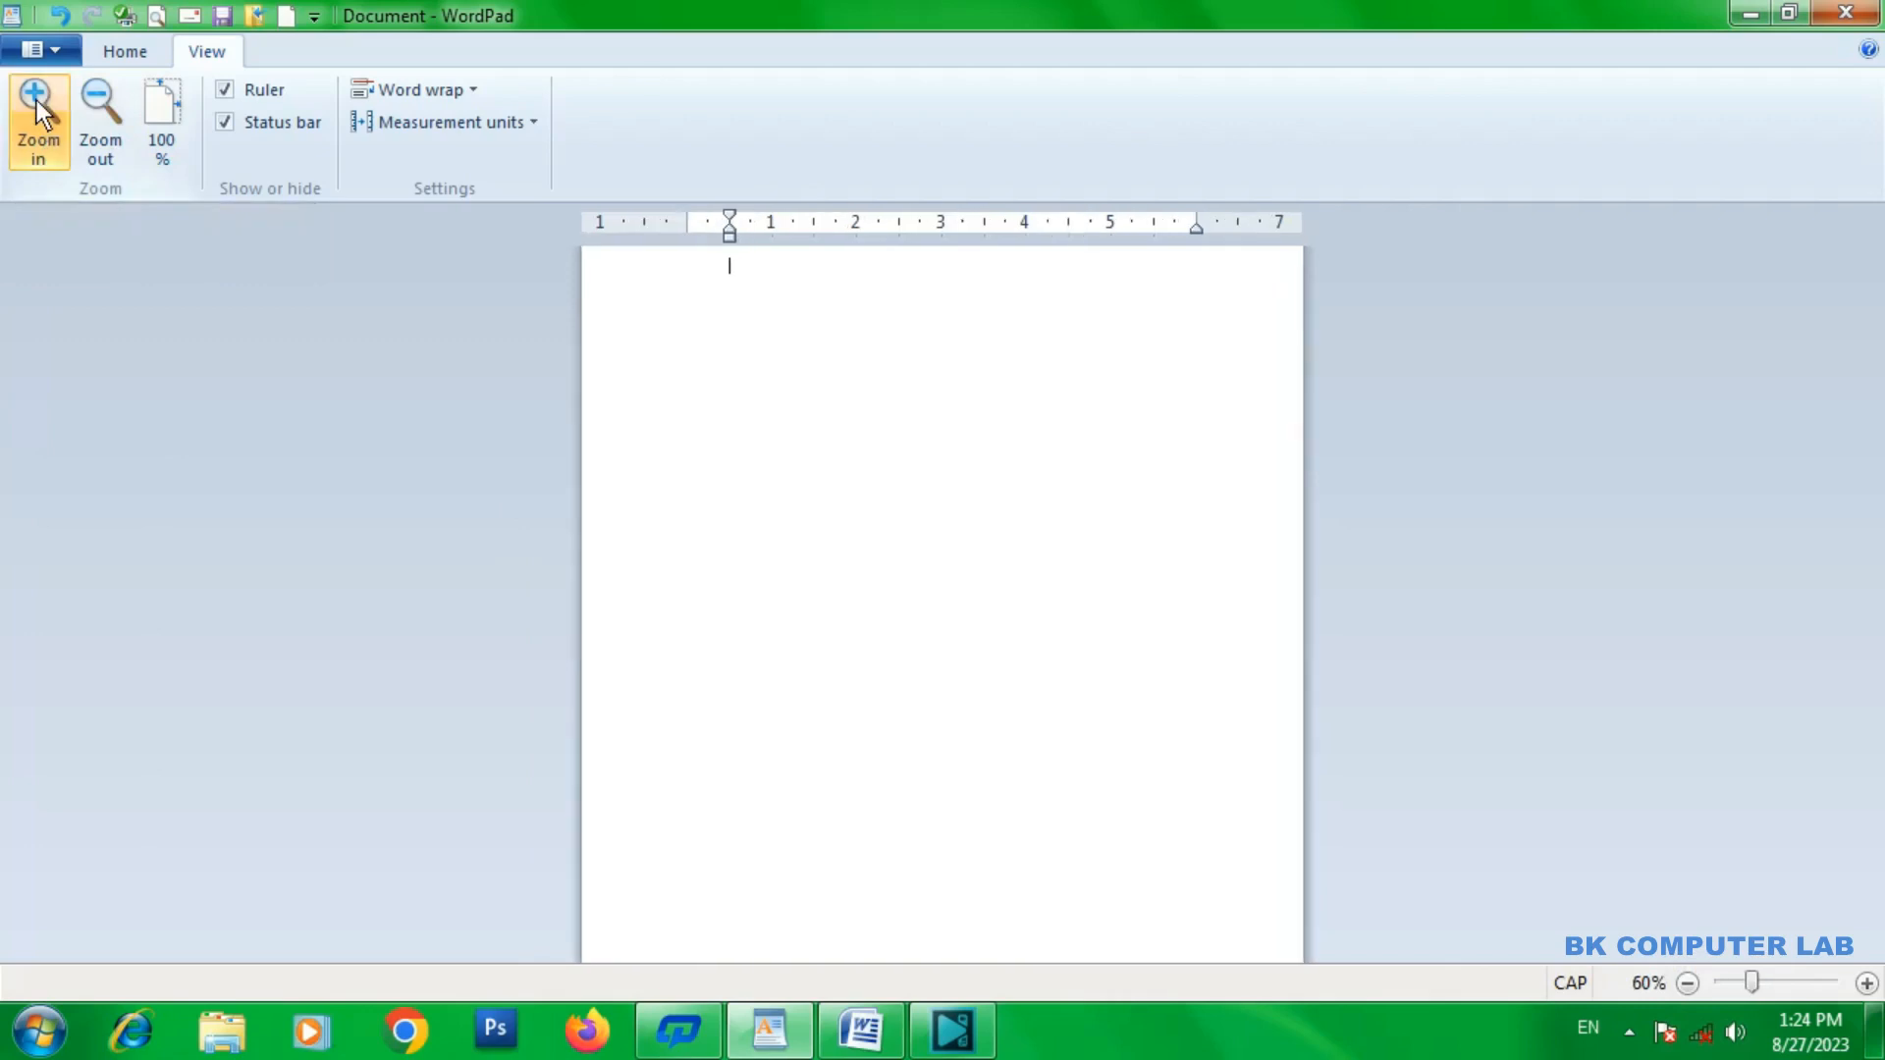
left_click(37, 100)
left_click(38, 100)
left_click(37, 100)
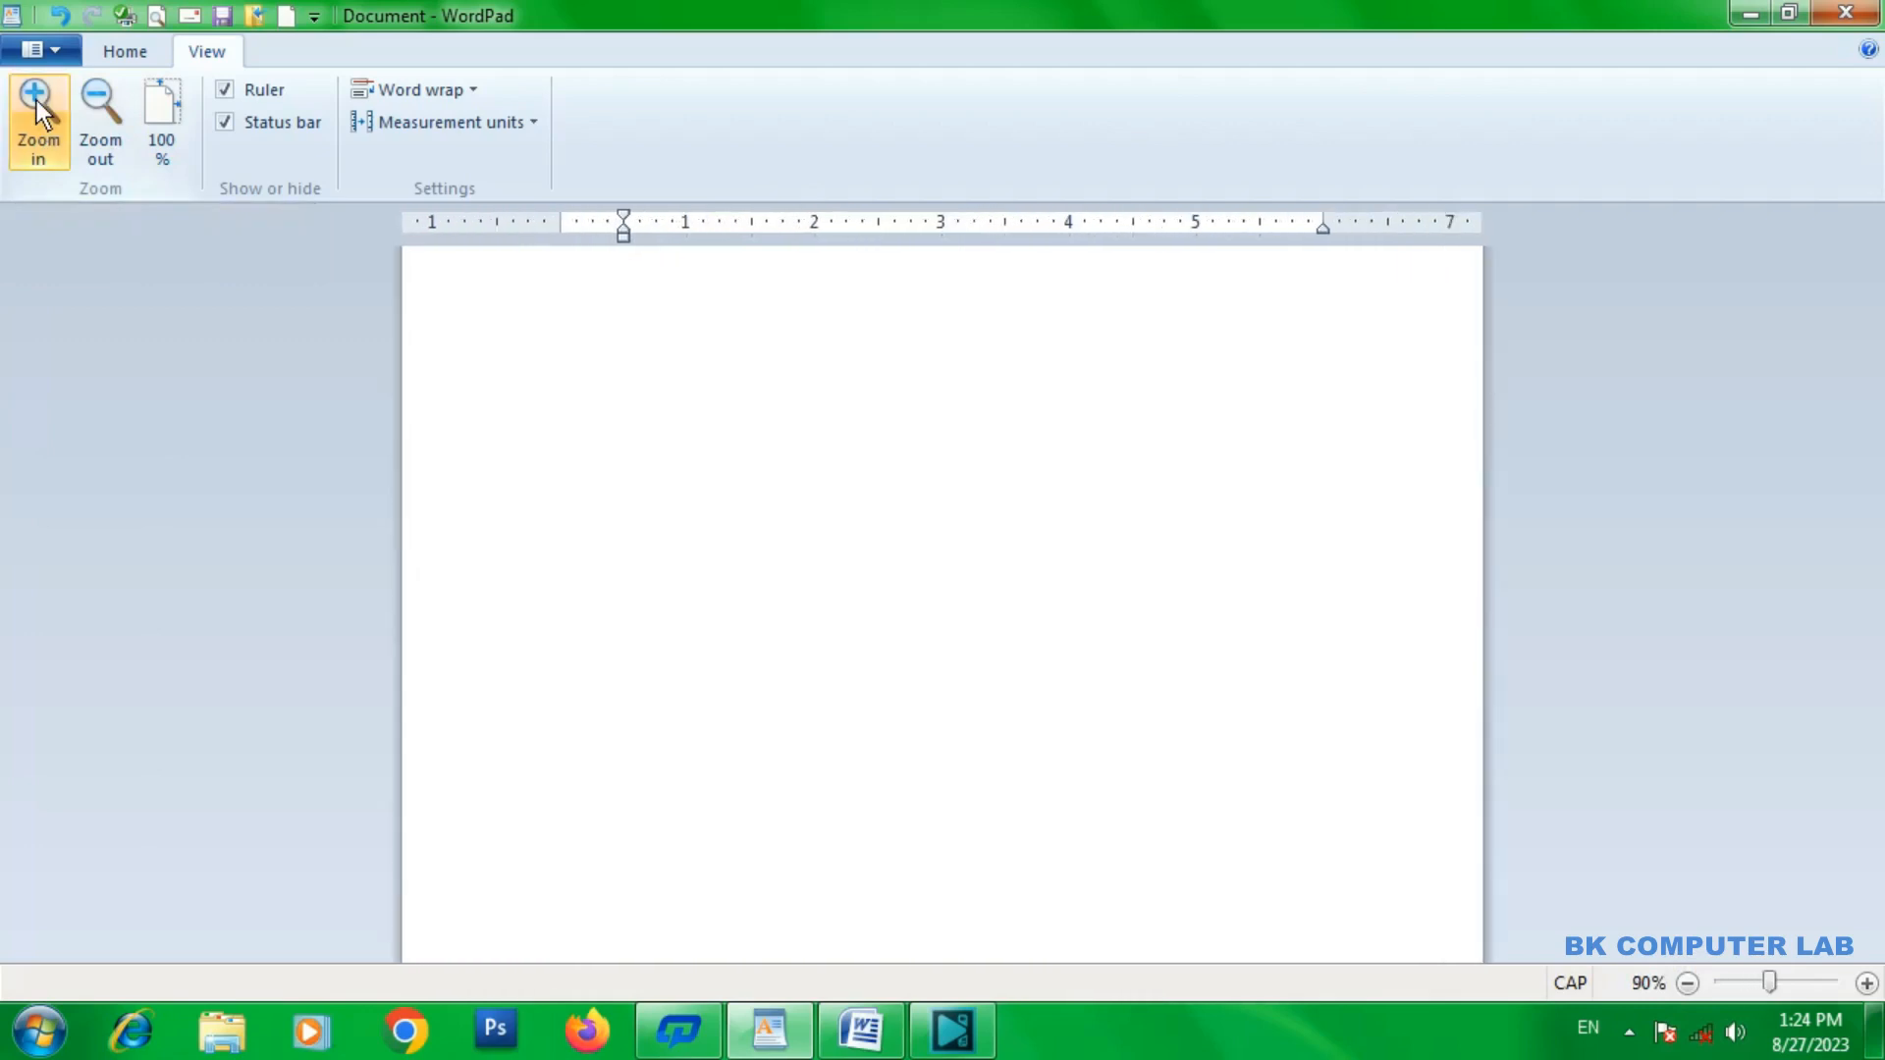
left_click(36, 101)
Zoom the page out to 80%, back in to 90%, and reset the zoom to 100%.
left_click(102, 102)
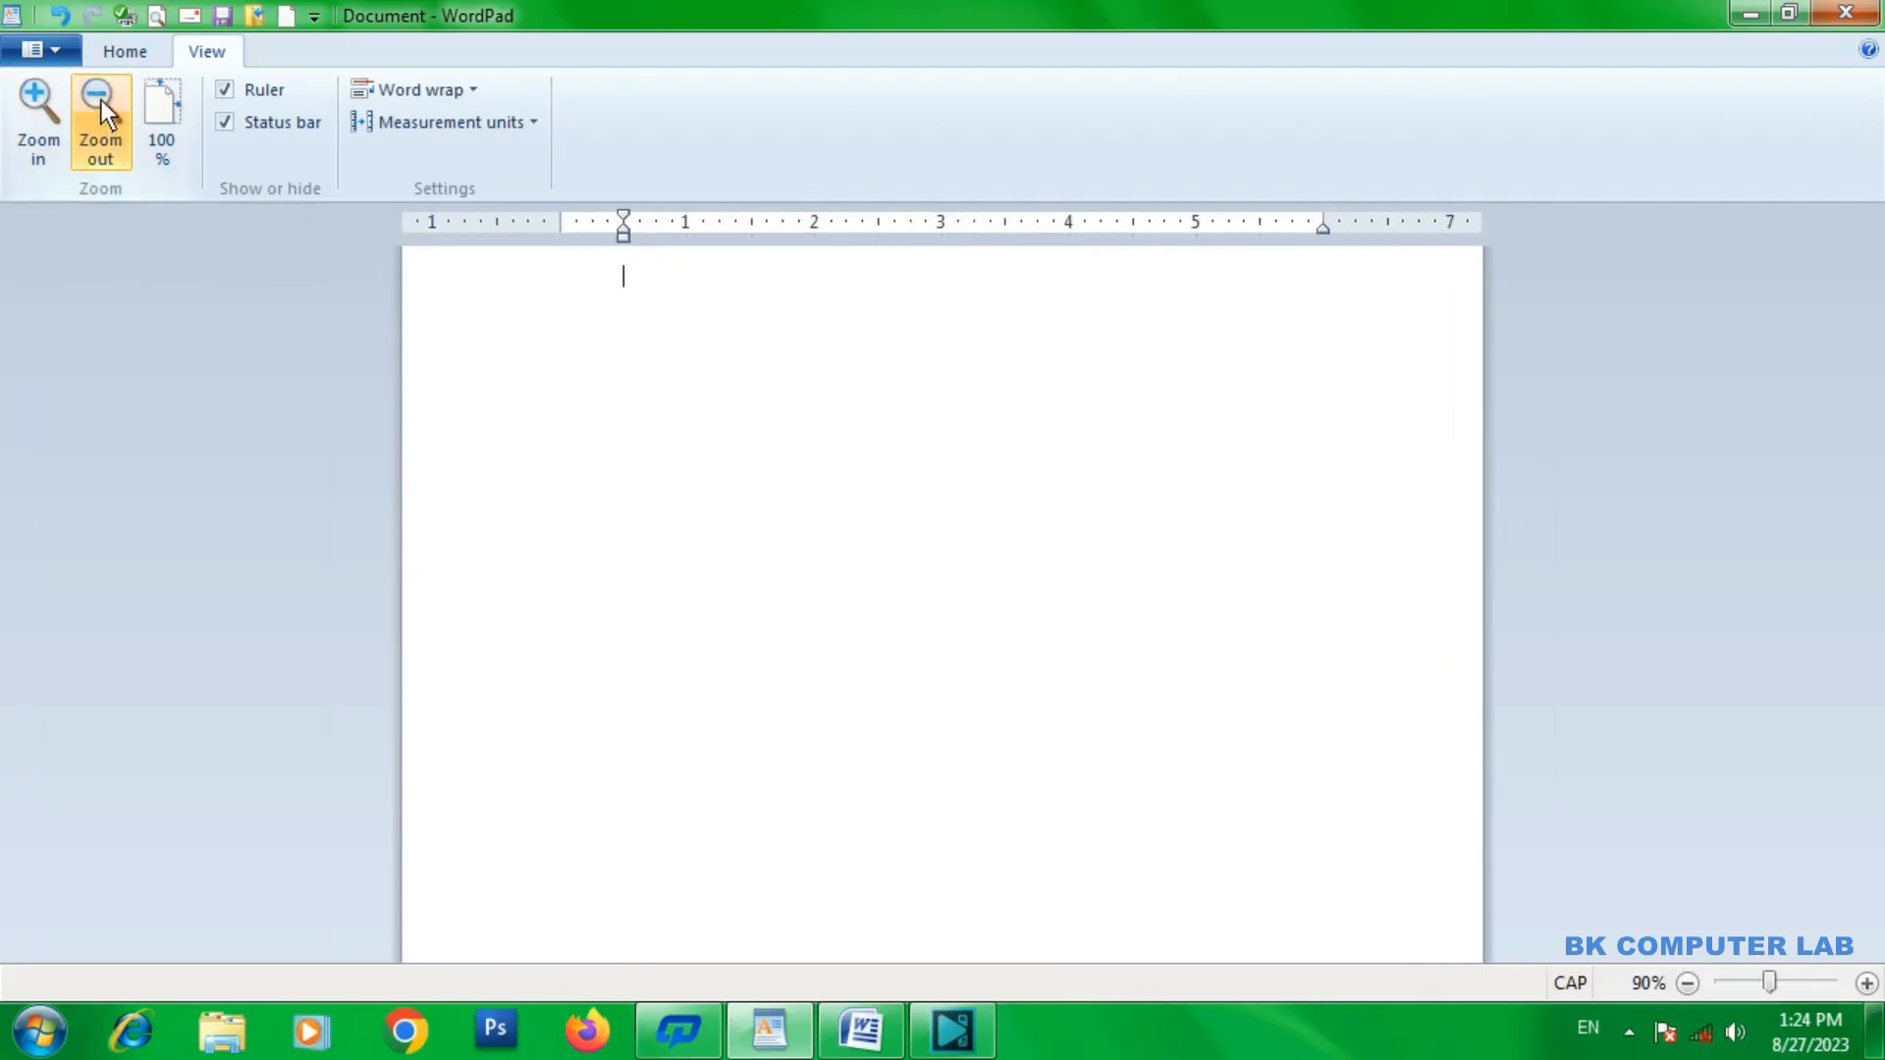
left_click(101, 100)
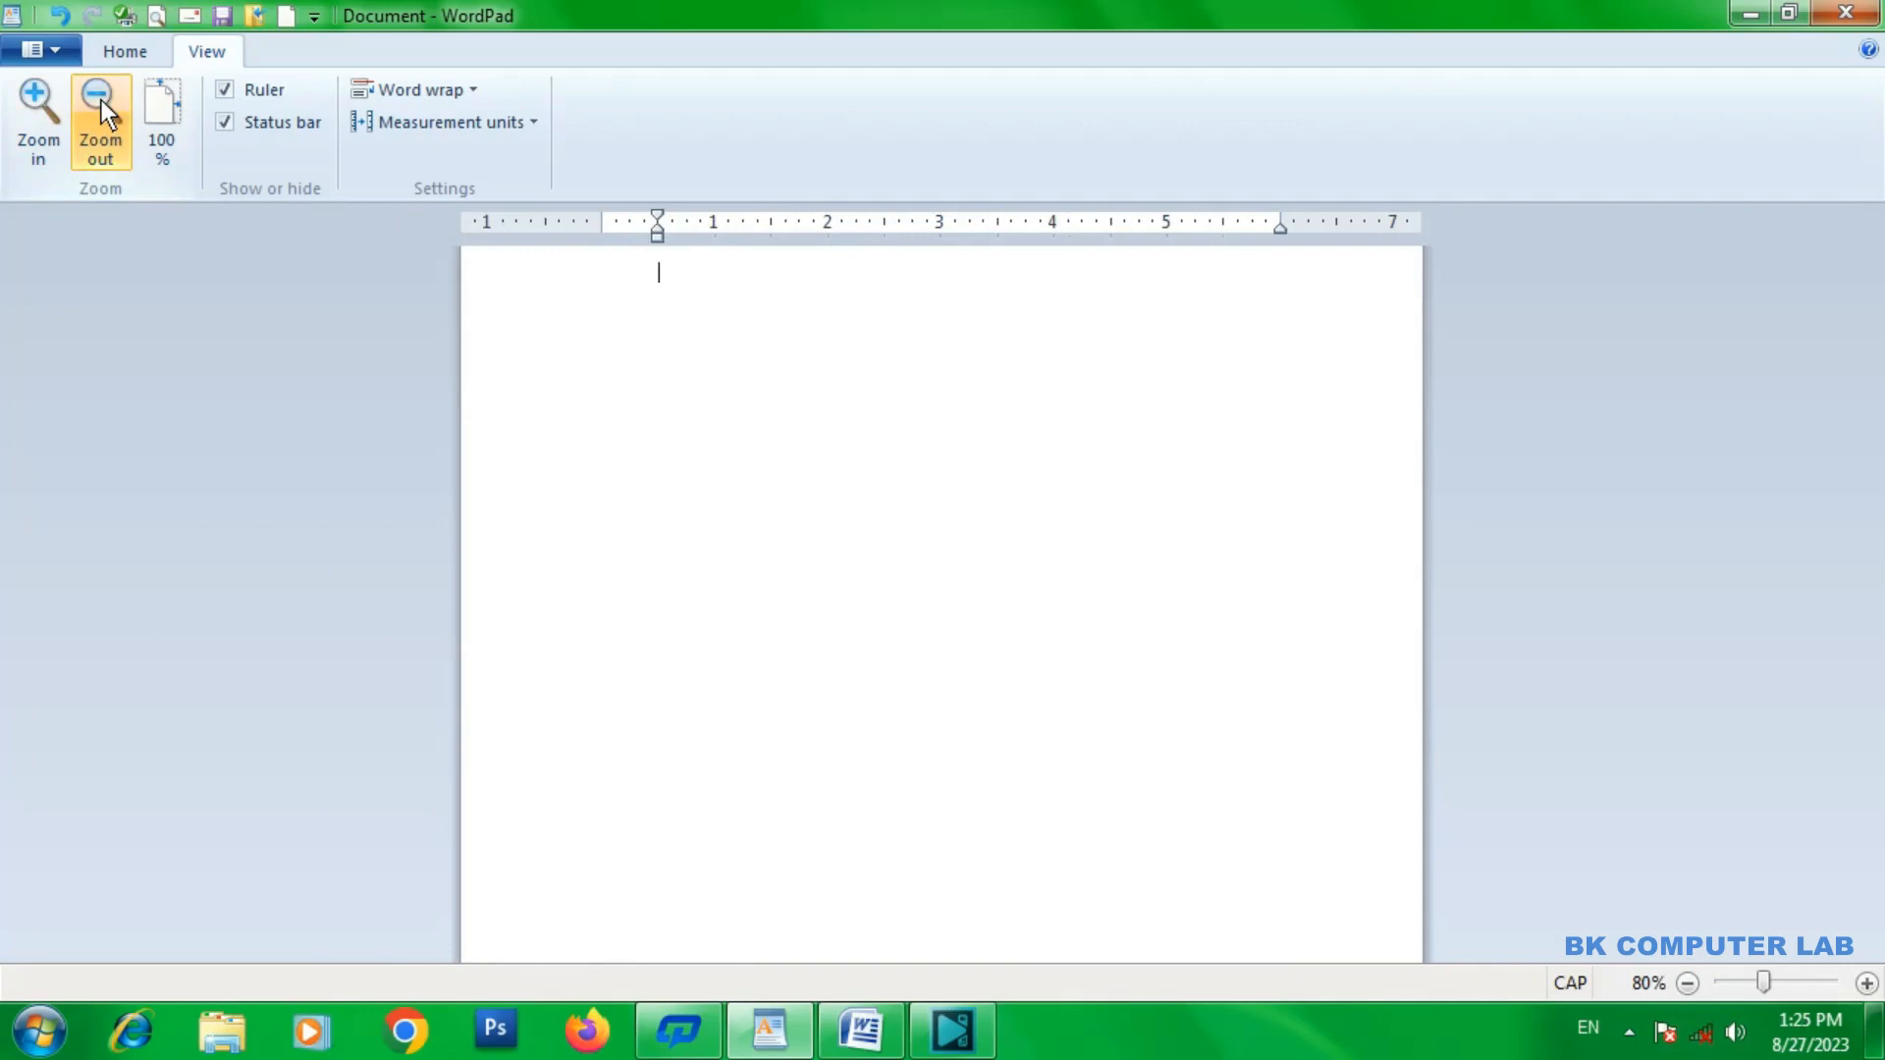
left_click(40, 103)
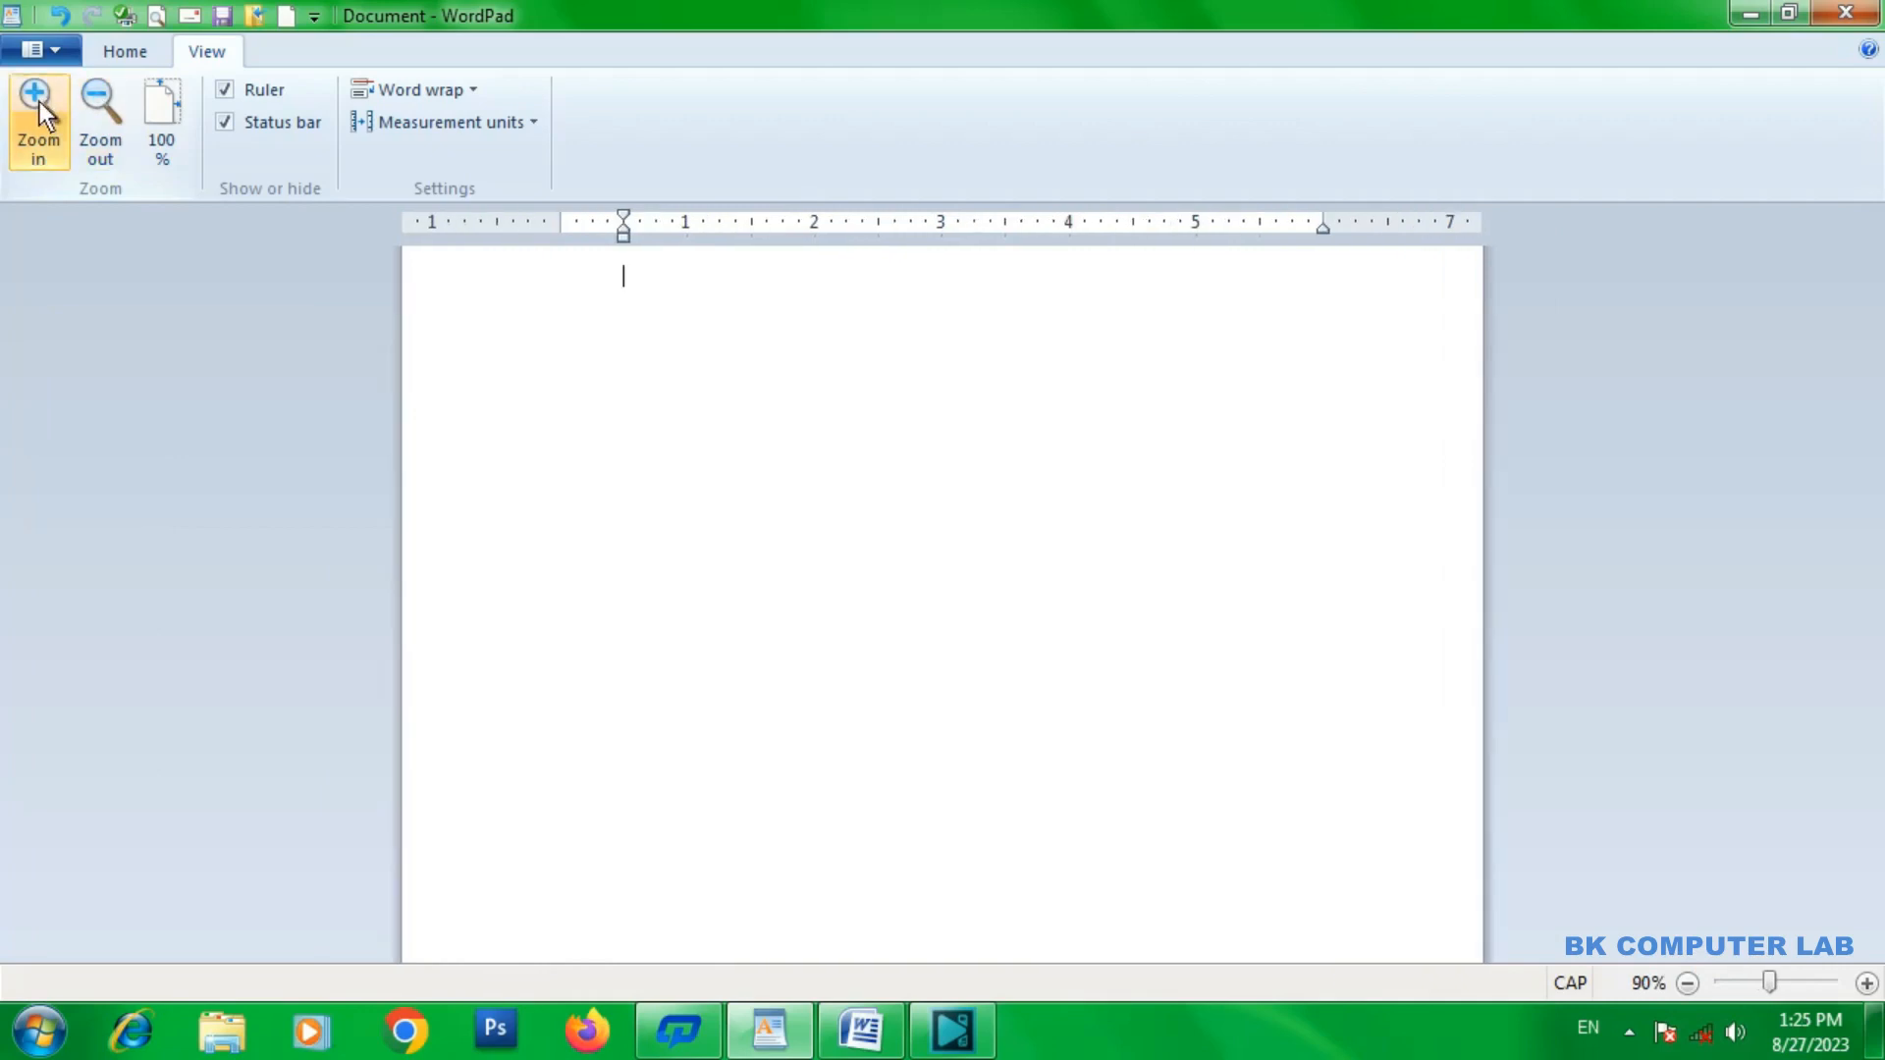
left_click(169, 99)
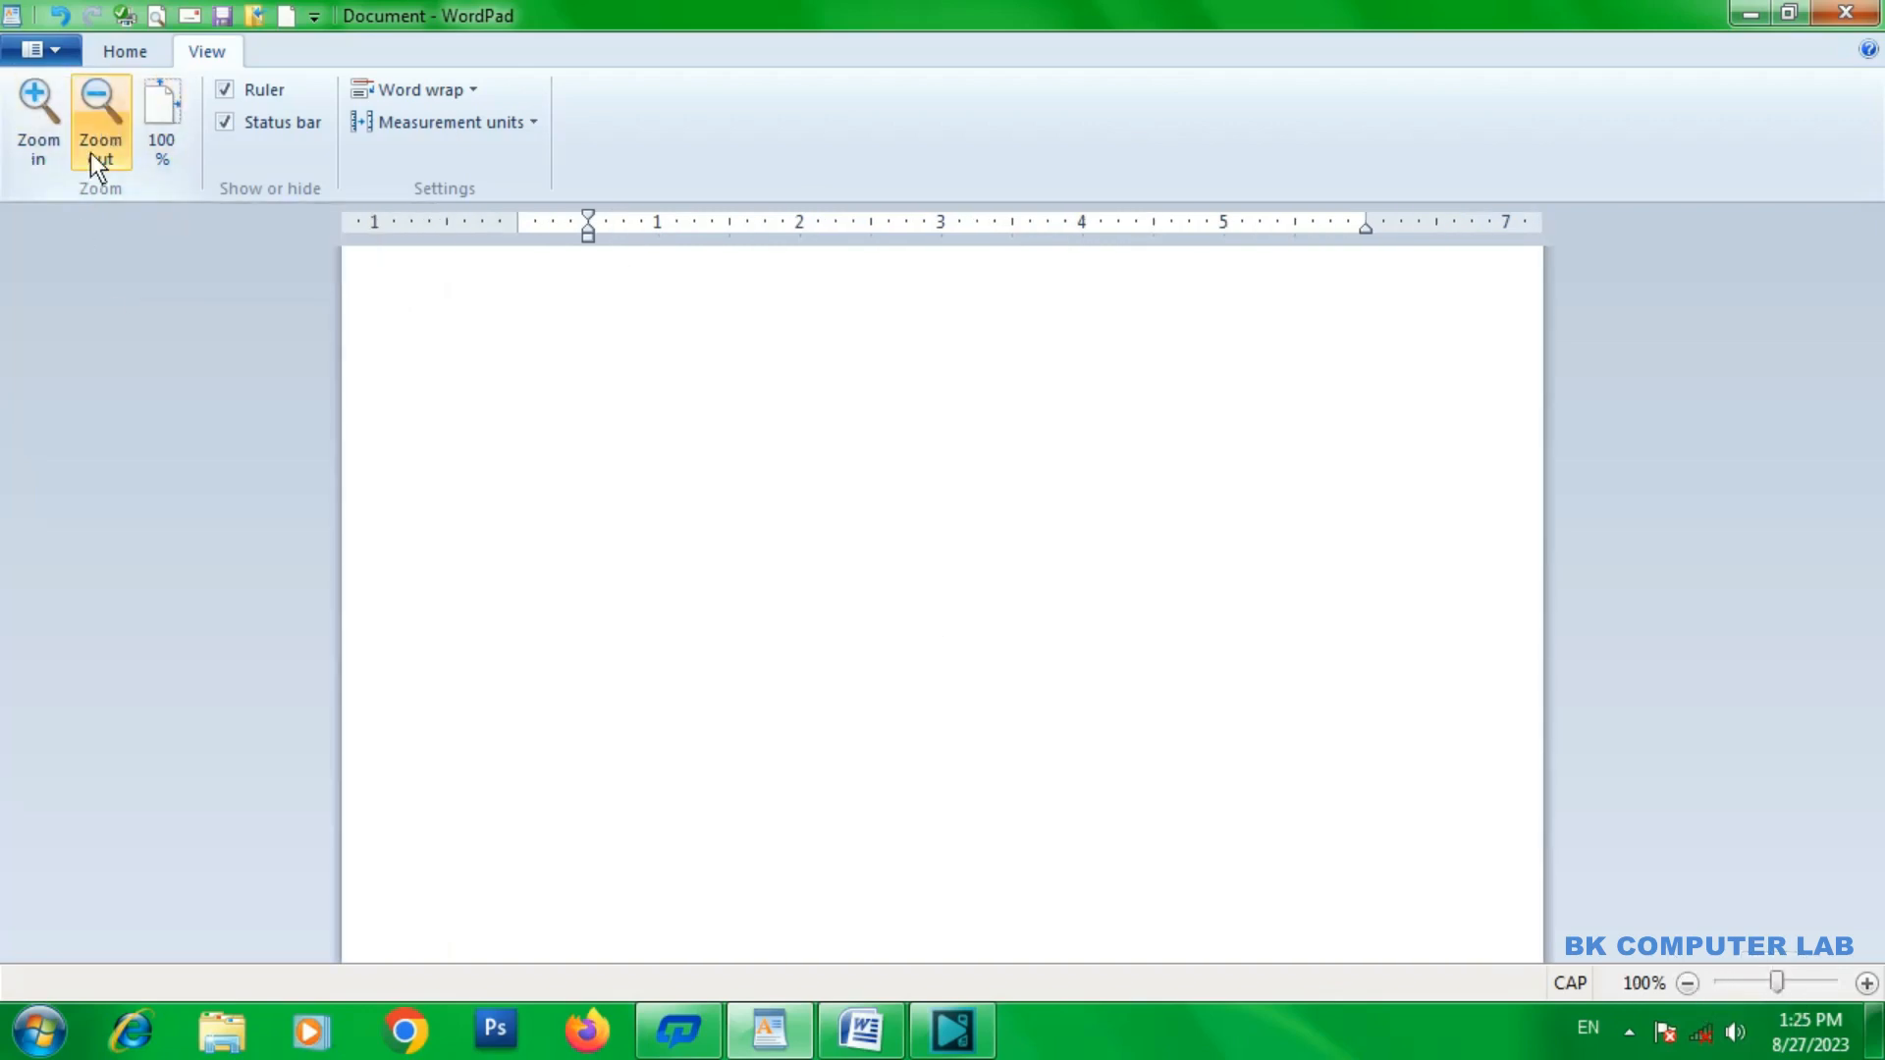
Hide and show the ruler several times, leaving it shown.
left_click(229, 88)
left_click(228, 90)
left_click(228, 89)
left_click(228, 89)
left_click(229, 90)
left_click(227, 88)
left_click(228, 89)
left_click(229, 88)
Hide and show the status bar several times, leaving it shown.
left_click(232, 123)
left_click(231, 123)
left_click(232, 122)
left_click(231, 122)
left_click(232, 123)
left_click(231, 123)
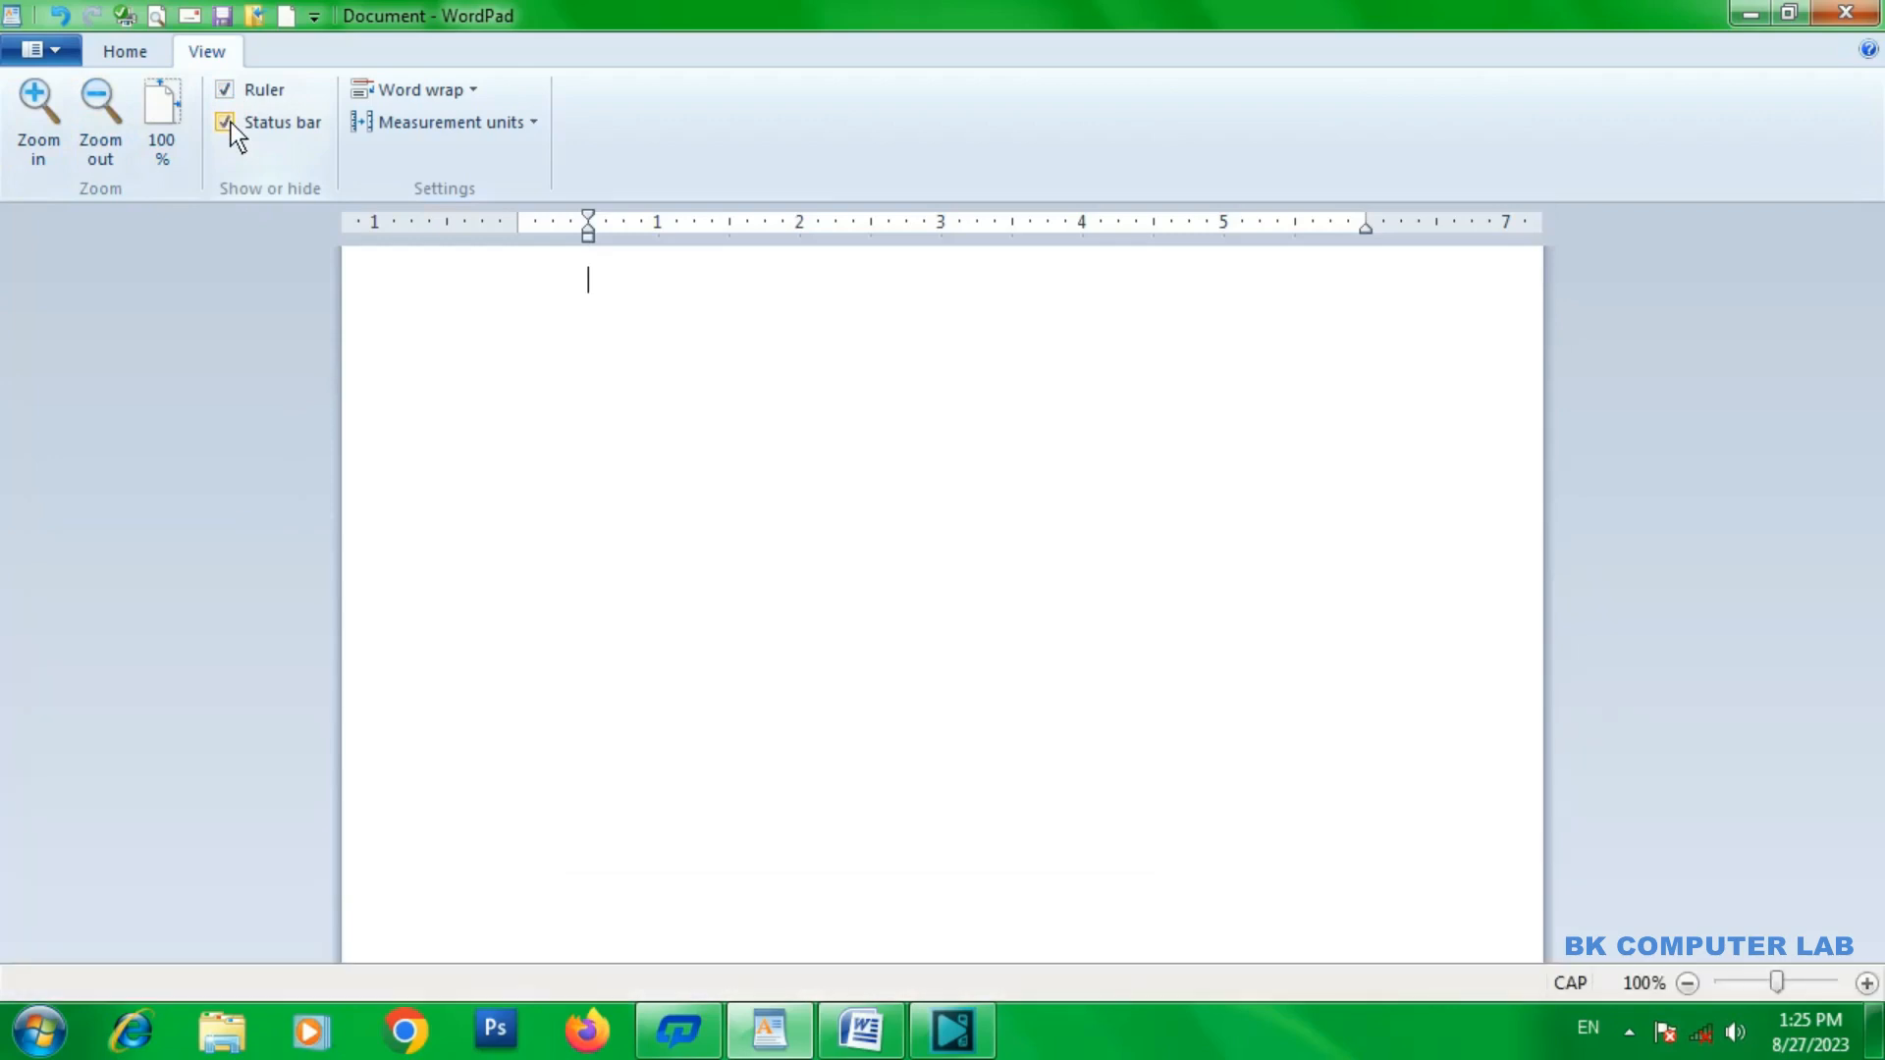
Set word wrap to No wrap and enter one very long line of repeated "FG" characters.
left_click(476, 87)
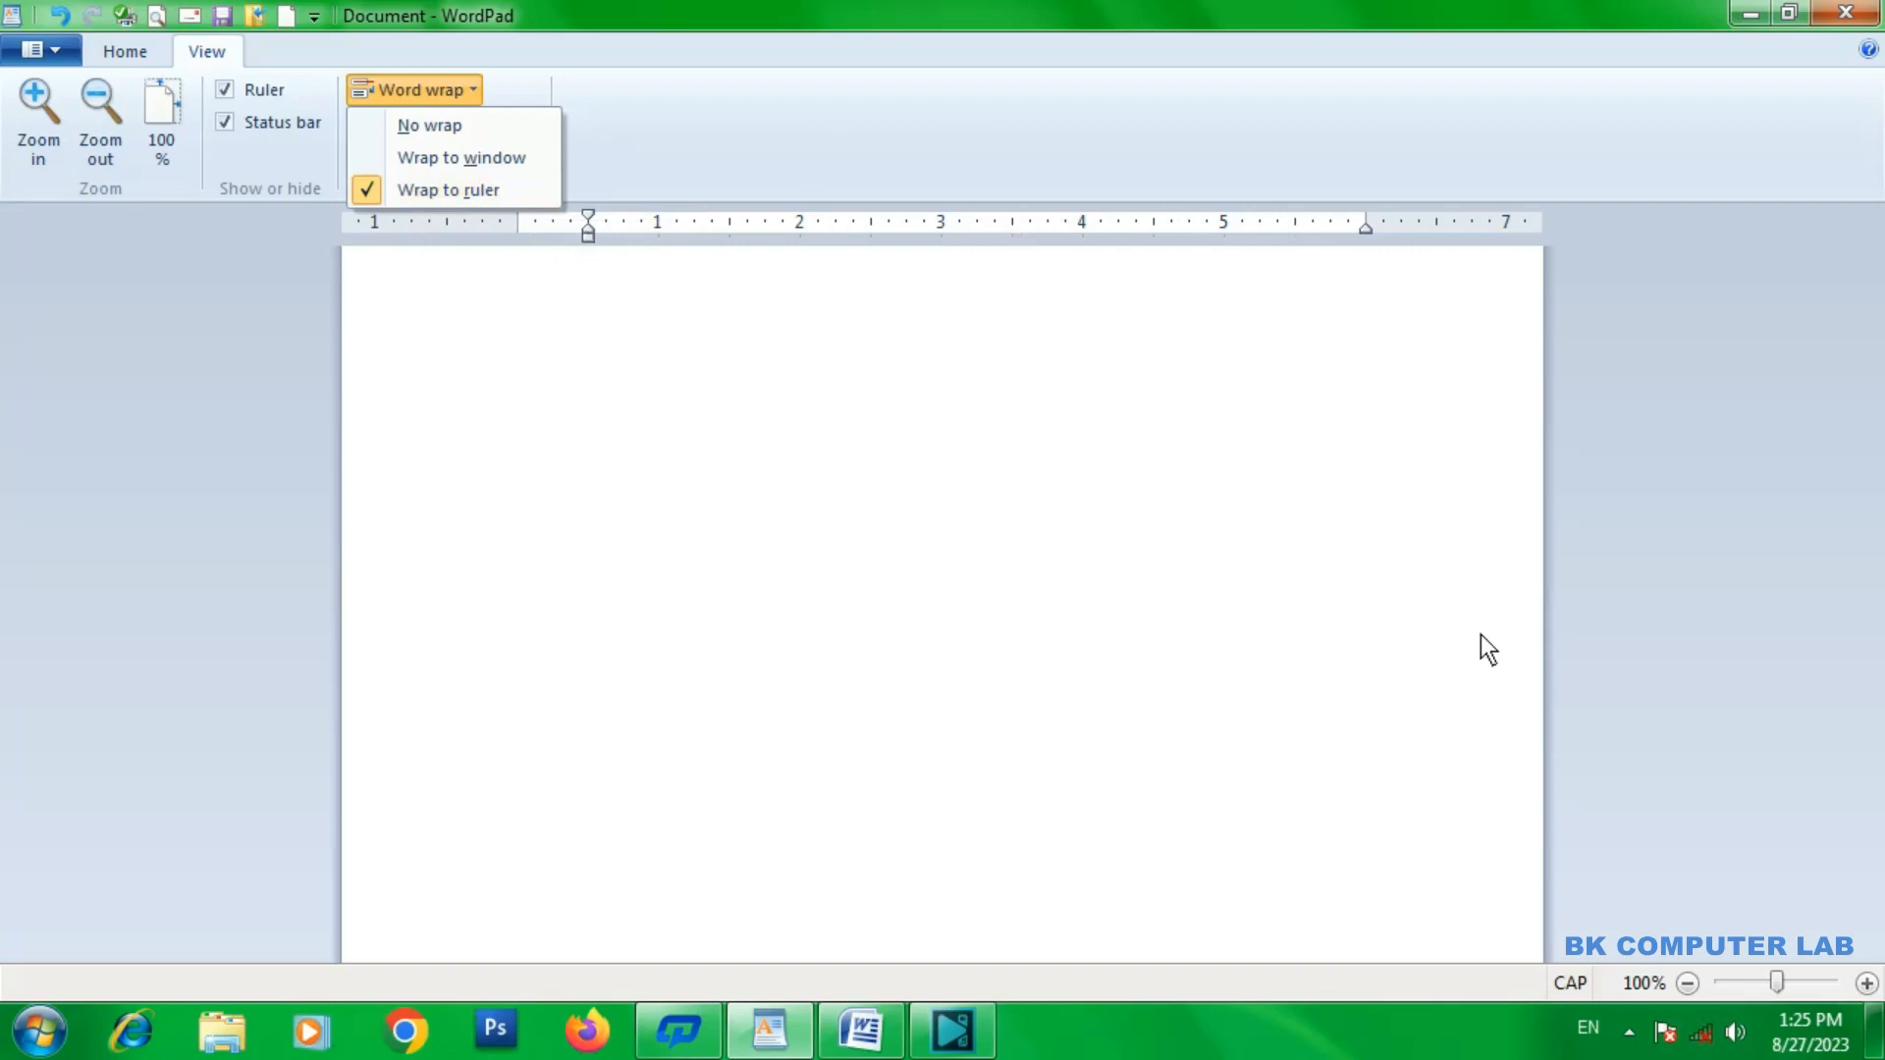
left_click(447, 130)
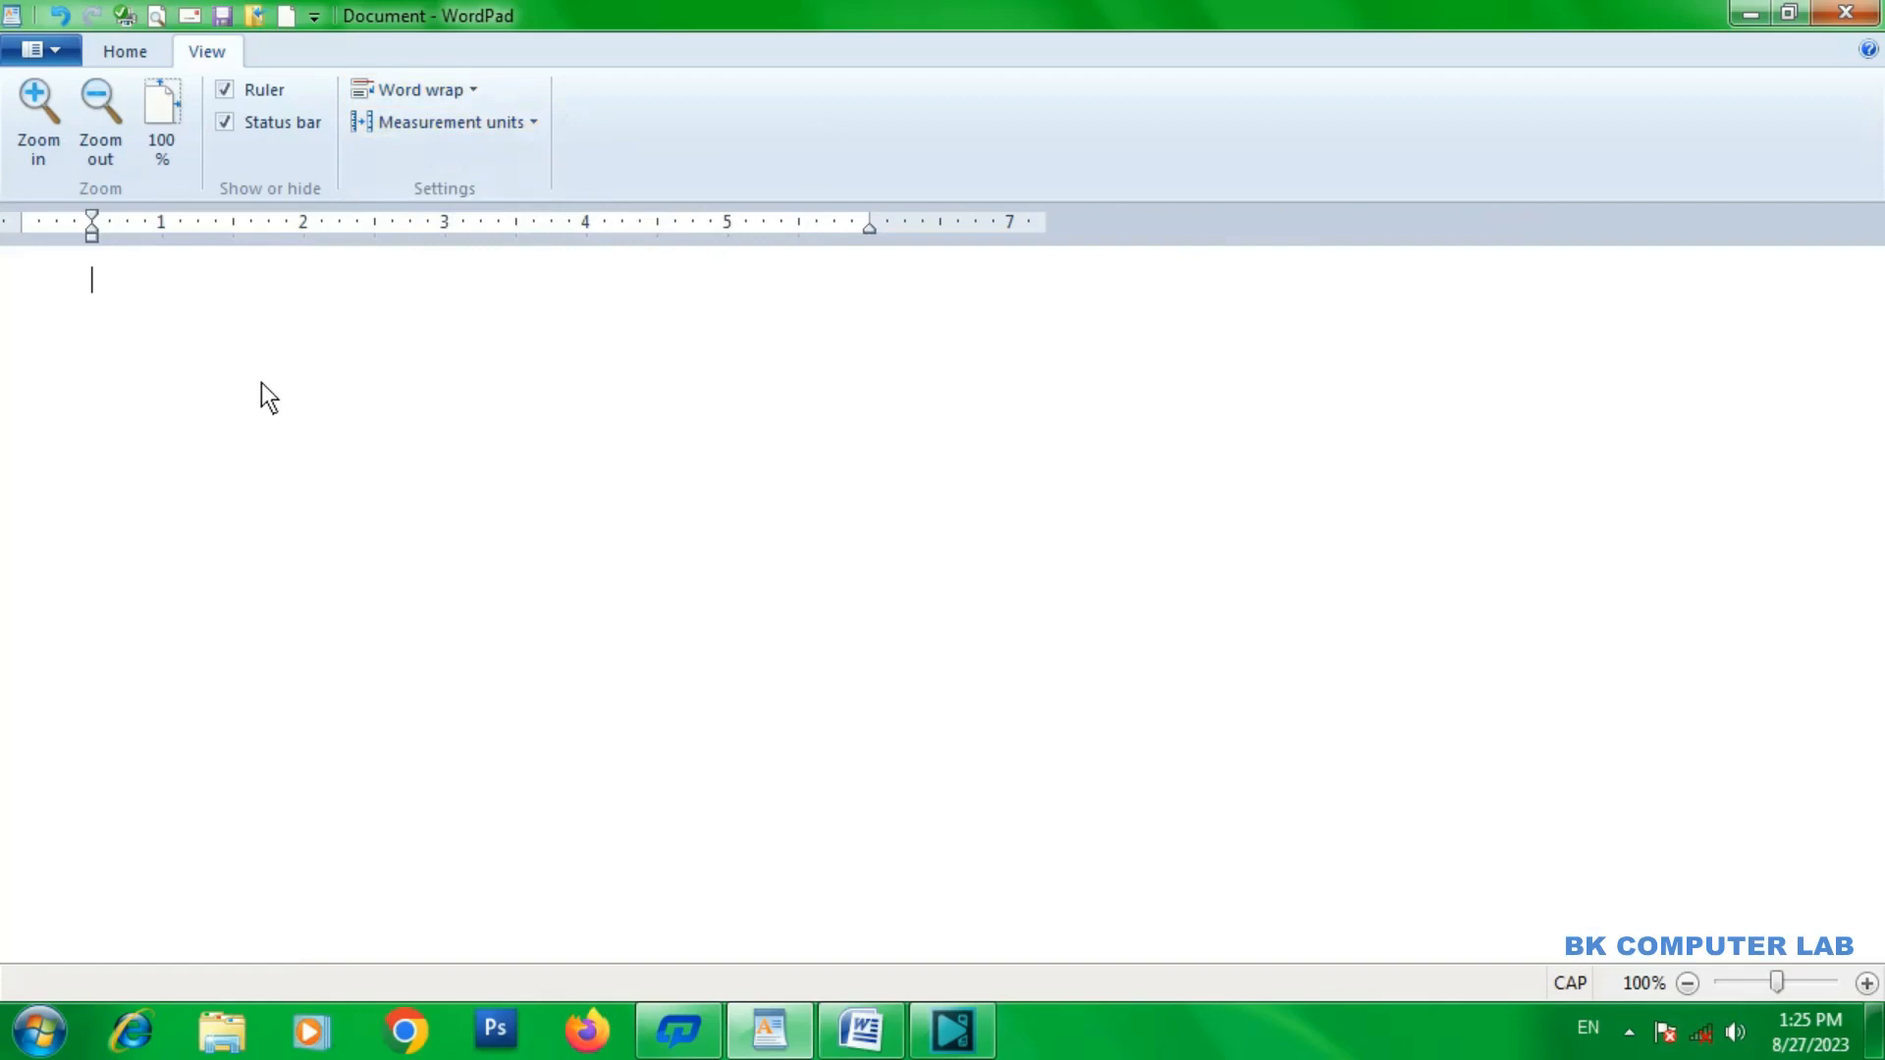
left_click(467, 90)
left_click(435, 132)
type("FGFGFGFGFGFGFGFGFGFGFGFGFG")
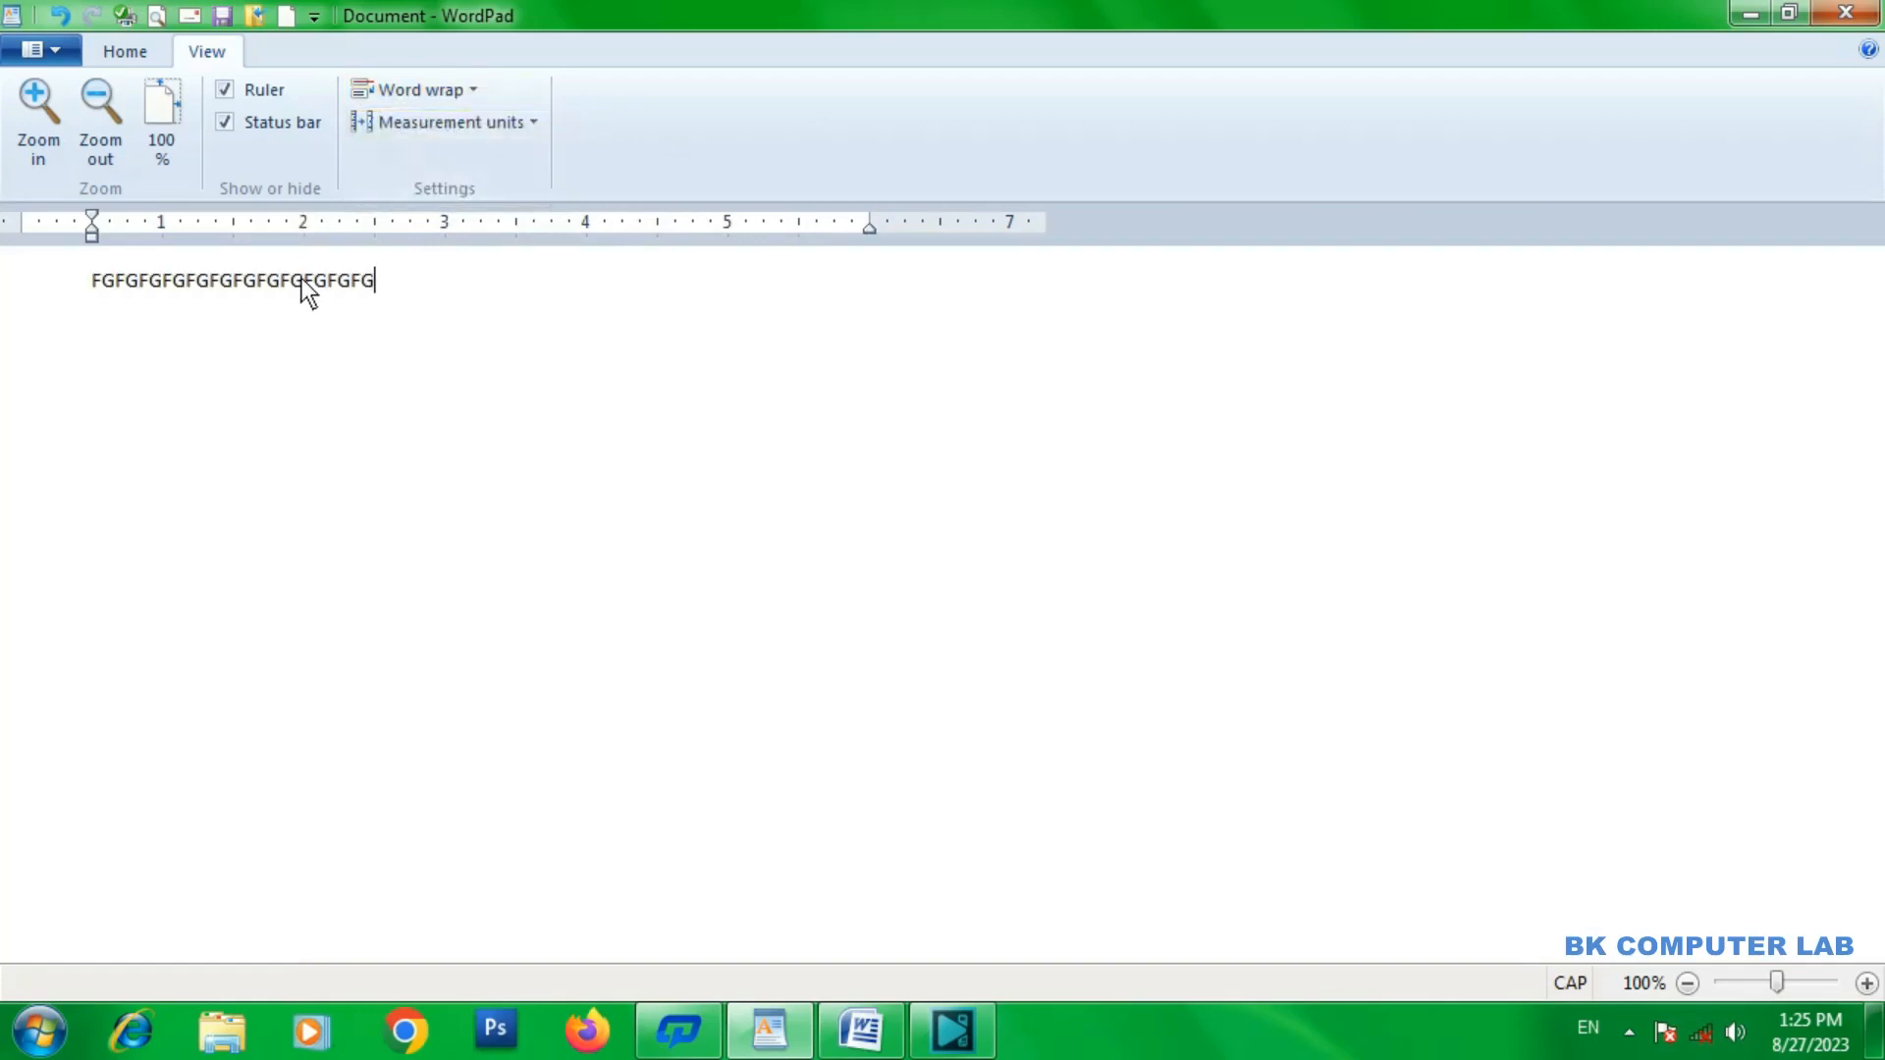
type("FGFGFGFGFGFGFGFGFGFGFGFGFGFGFGFGFGFGFGFGFGFGFGFGFGFGFGFGFGFGFGFGFGFGFGFGFGFGFGFGFGFGFGFGFGFGFGFGFGFGFGFGFGFGFGFGFGFGFGFGFGFGFGFGFGFGFGFGFGFGFGFG")
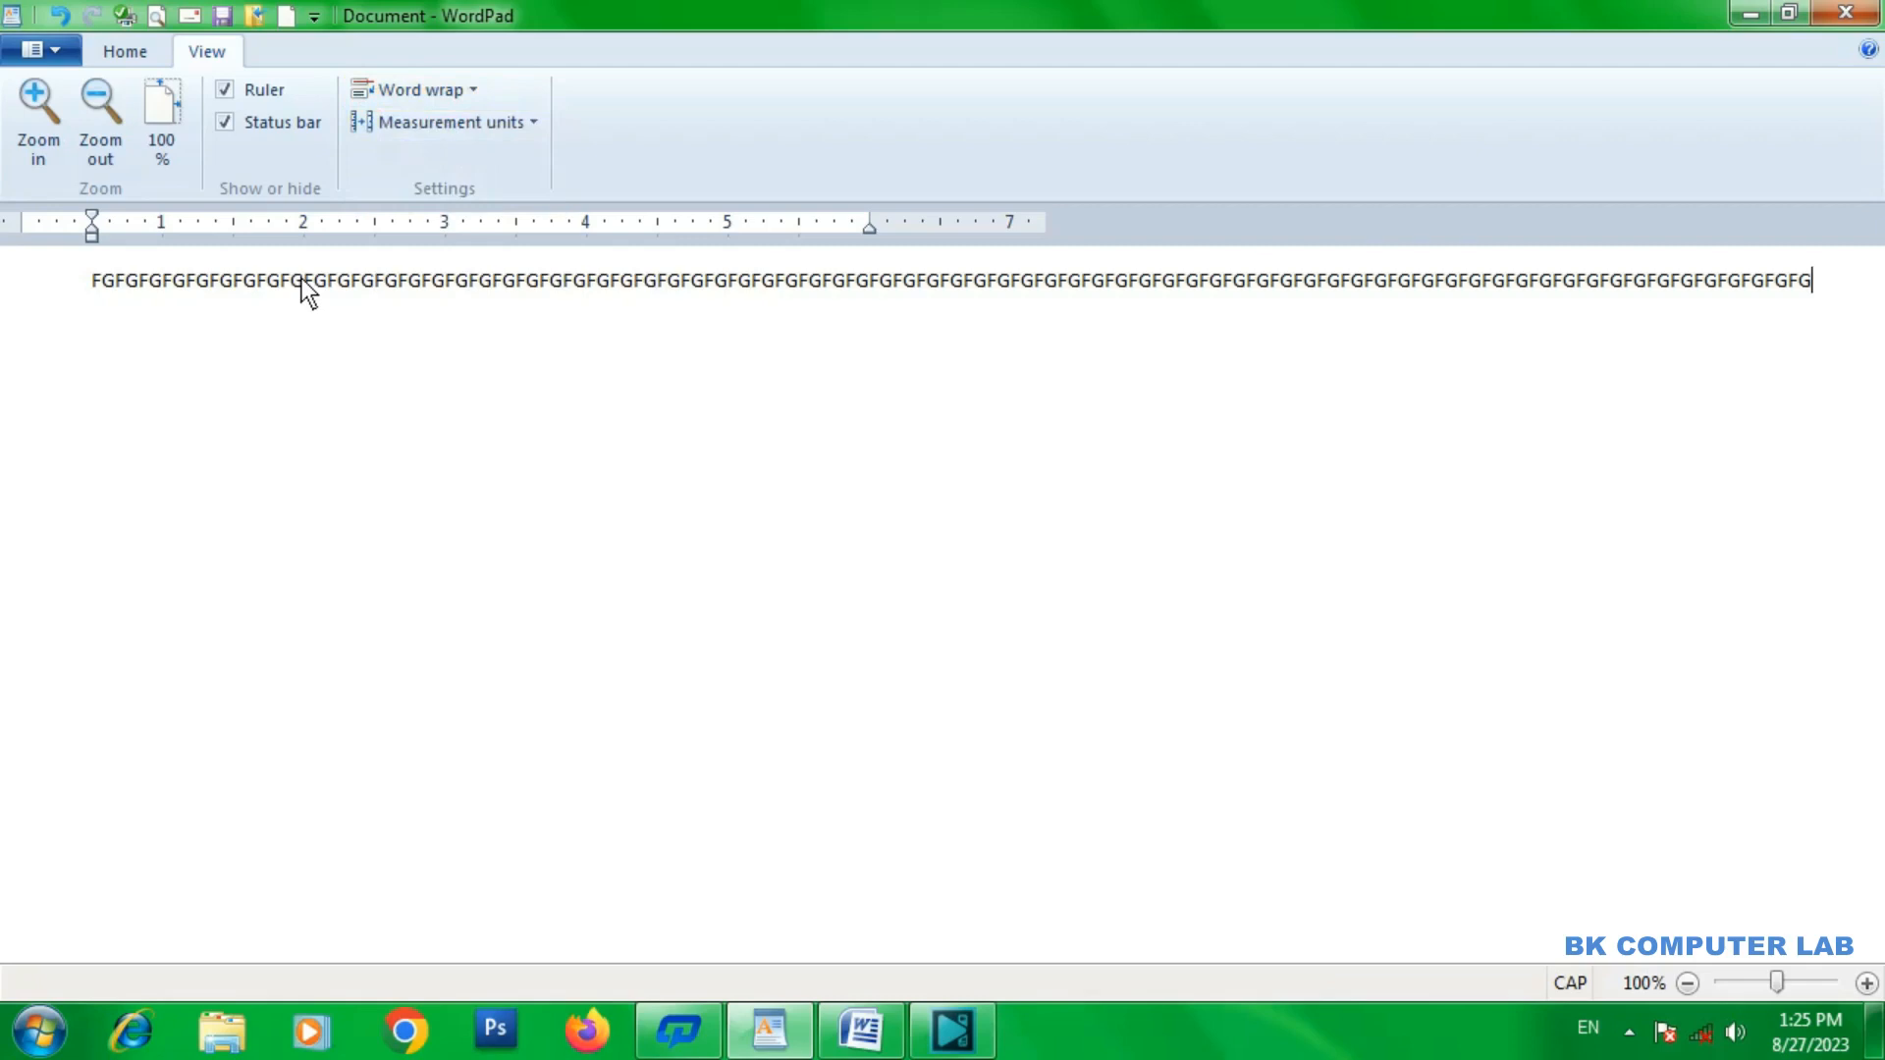
type("FGFGFGFGFGFGFGFGFGFGFGFGFGFGFGFGFGFGFGFGFGFGFGFGFGFGFGFGFGFGFGFGFGFGFGFGFGFGFGFGFGFGFGFGFGFGFGFGFGFGFGFGFGFGFGFGFGFGFGFGFGFGFGFGFGFGFGFGFGFGFGFGFGFGFGFGFG")
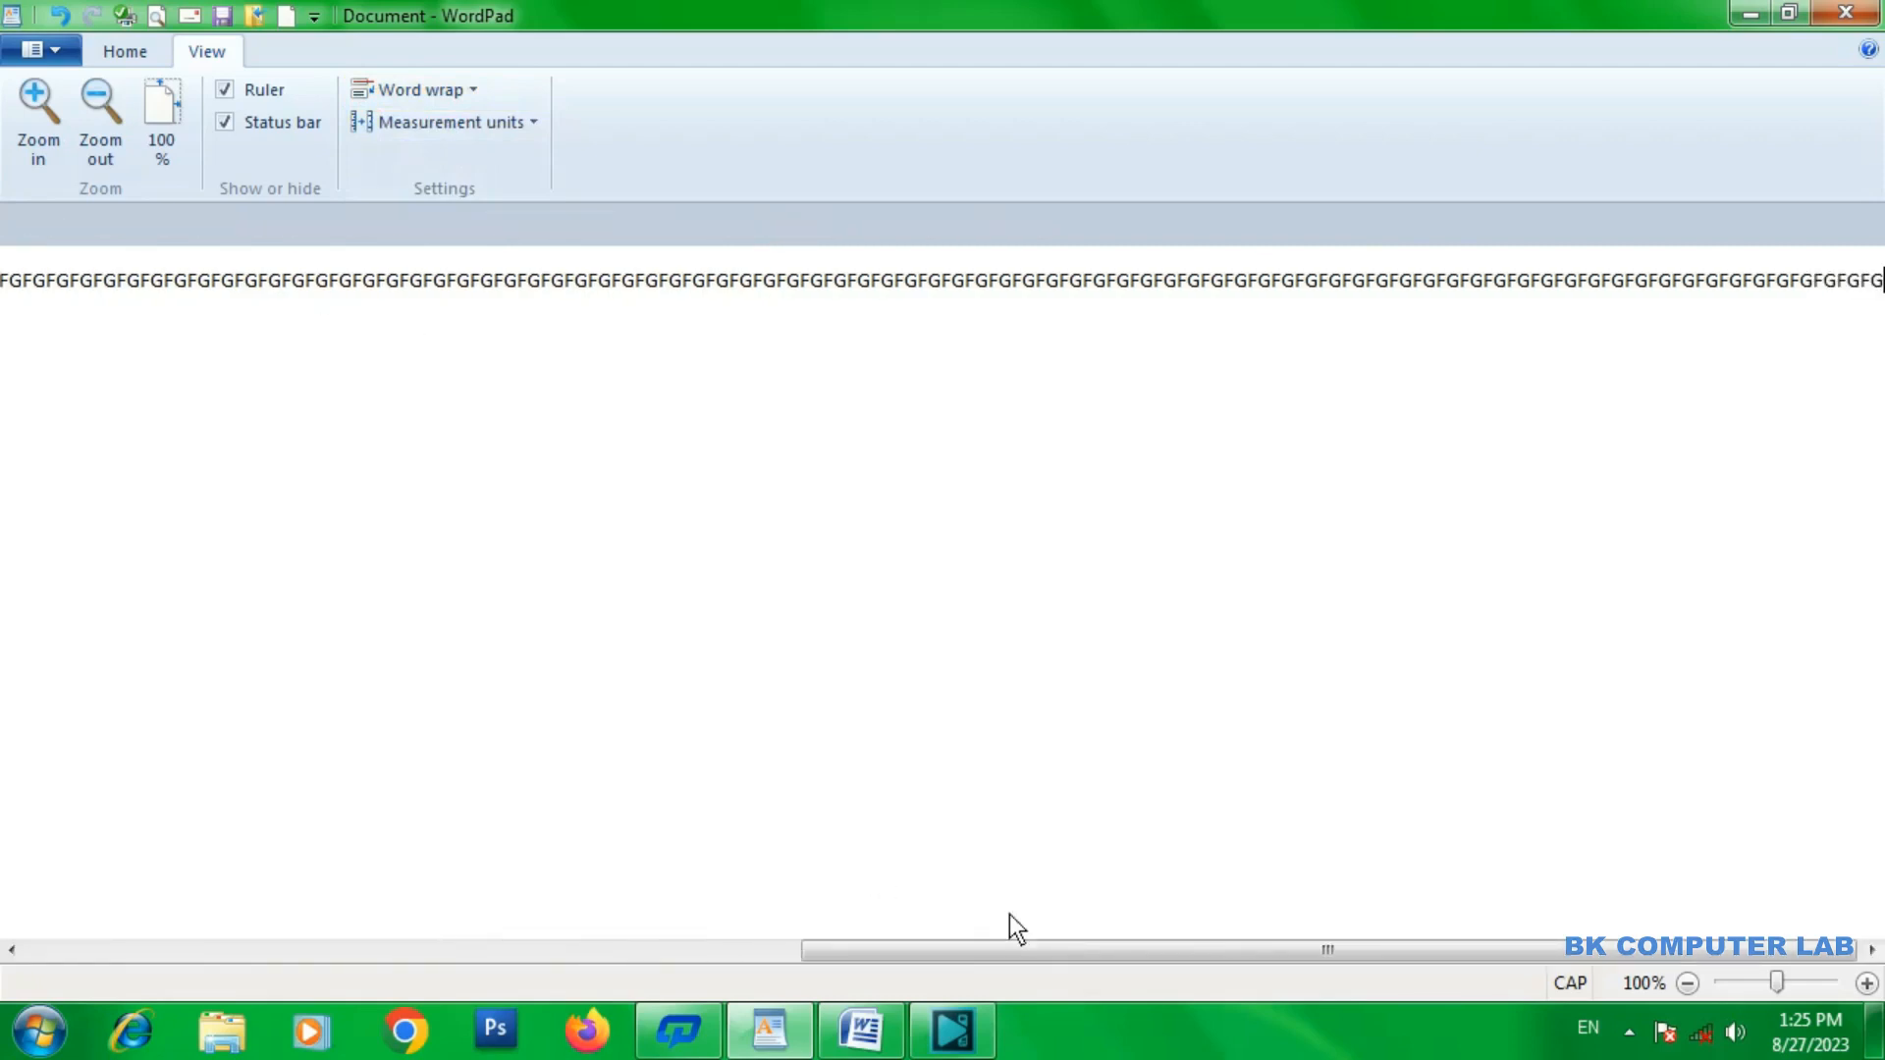
type("FGFGFGFGFGFGFGFGFGFGFGFGFGFGFGFGFGFGFGFGFGFGFGFGFGFGFGFGFGFGFGFGFGFGFGFGFGFGFG")
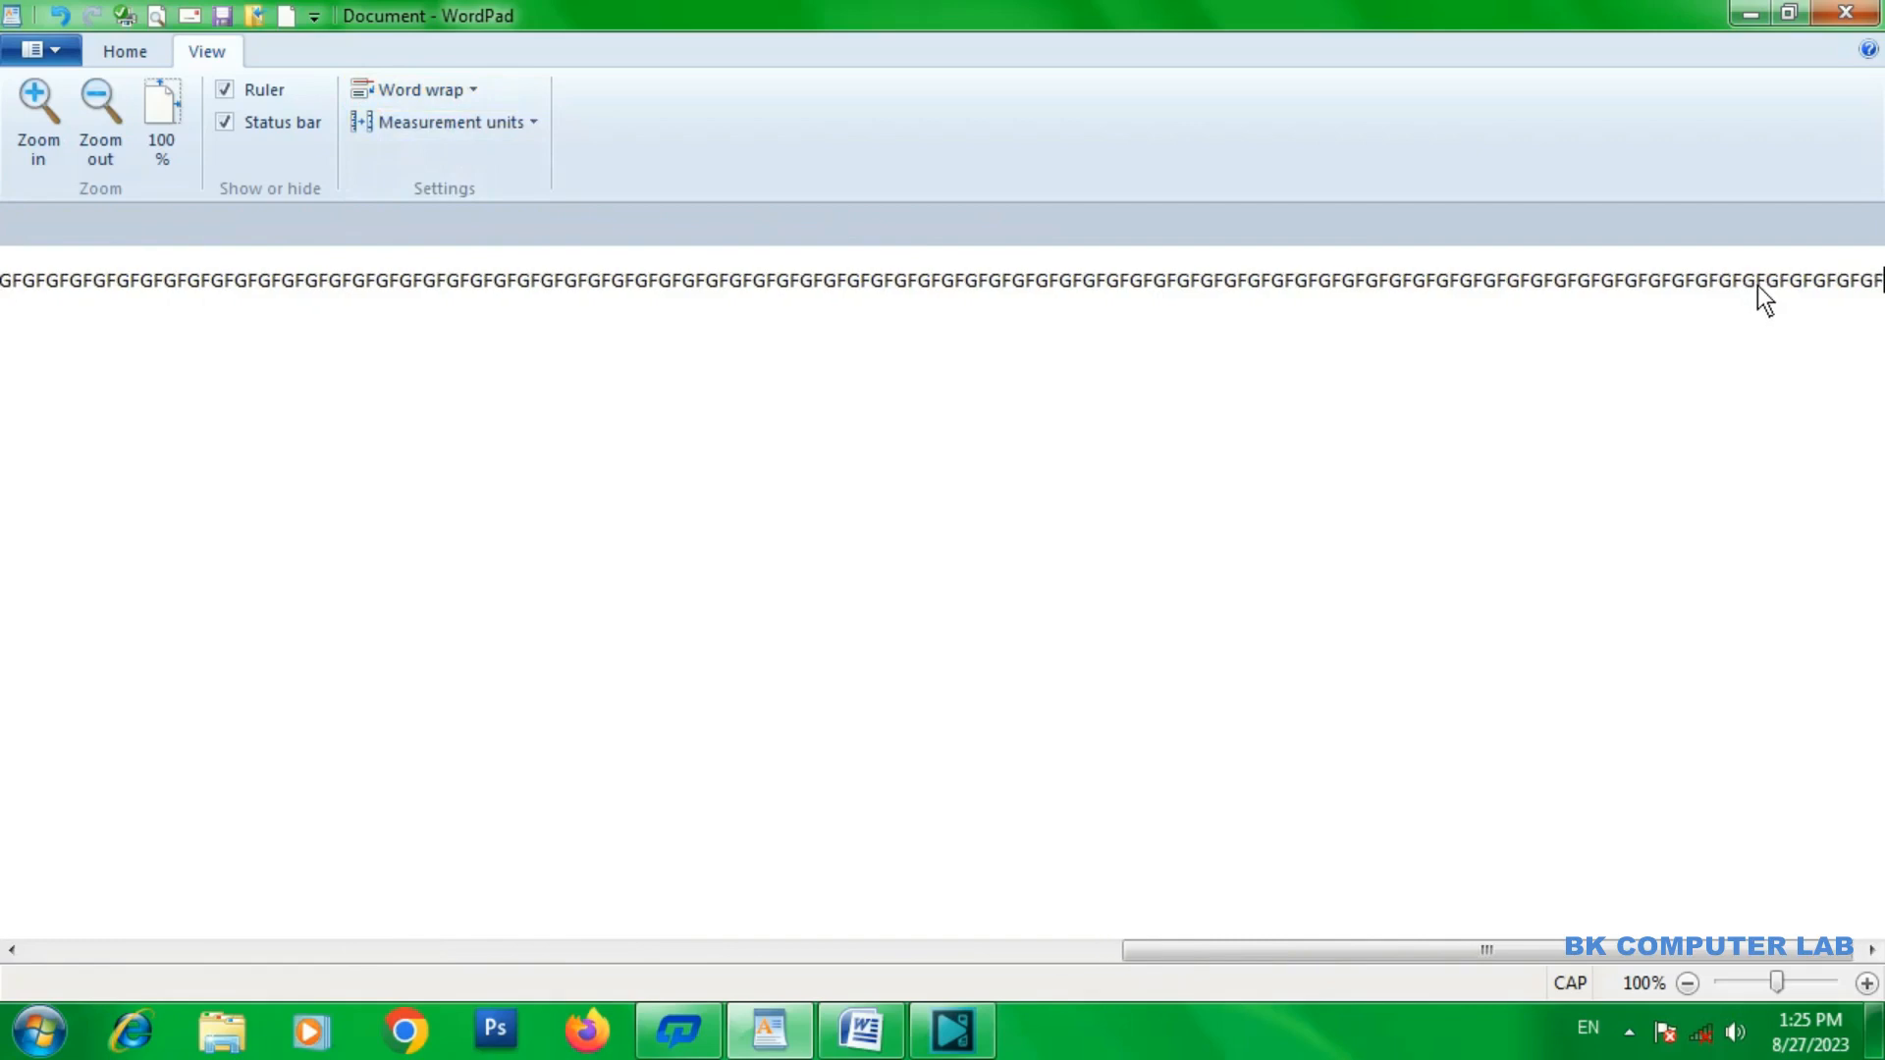
Change word wrap to Wrap to window and extend the text with a long run of repeated "F" characters.
left_click(470, 90)
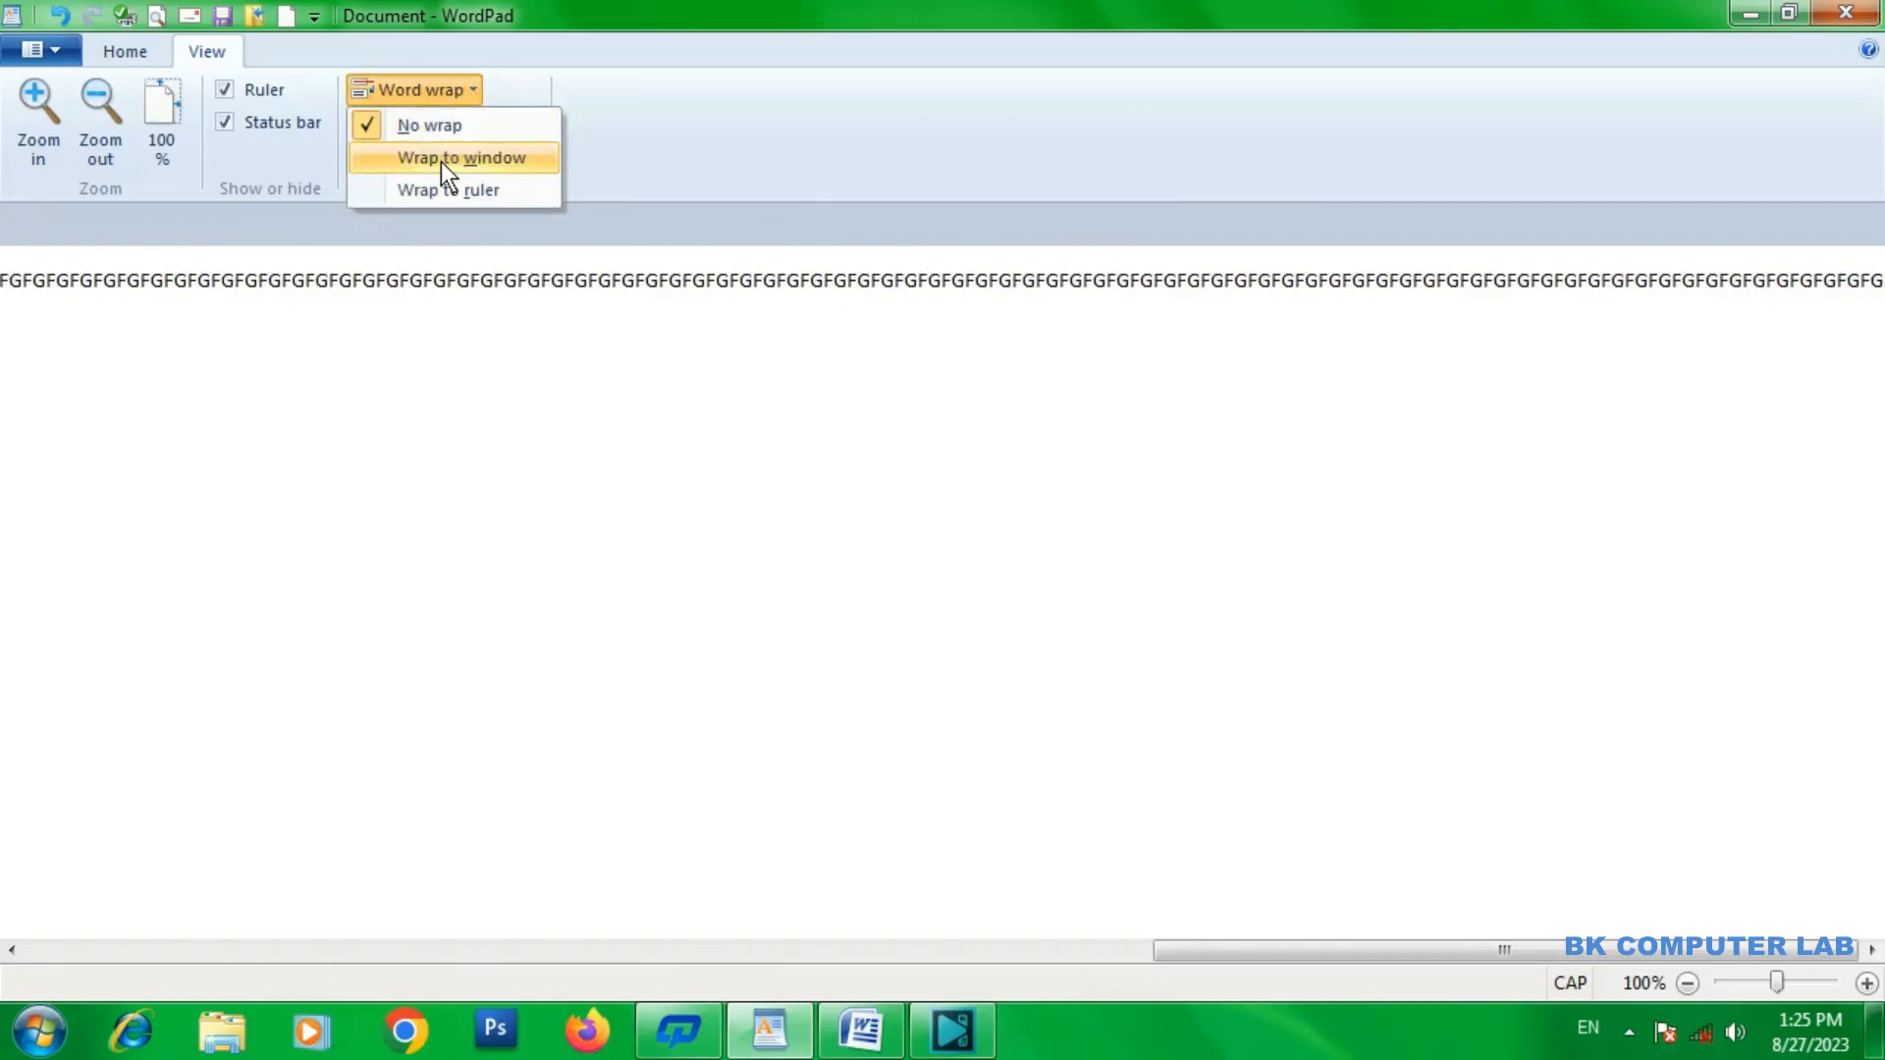
left_click(441, 159)
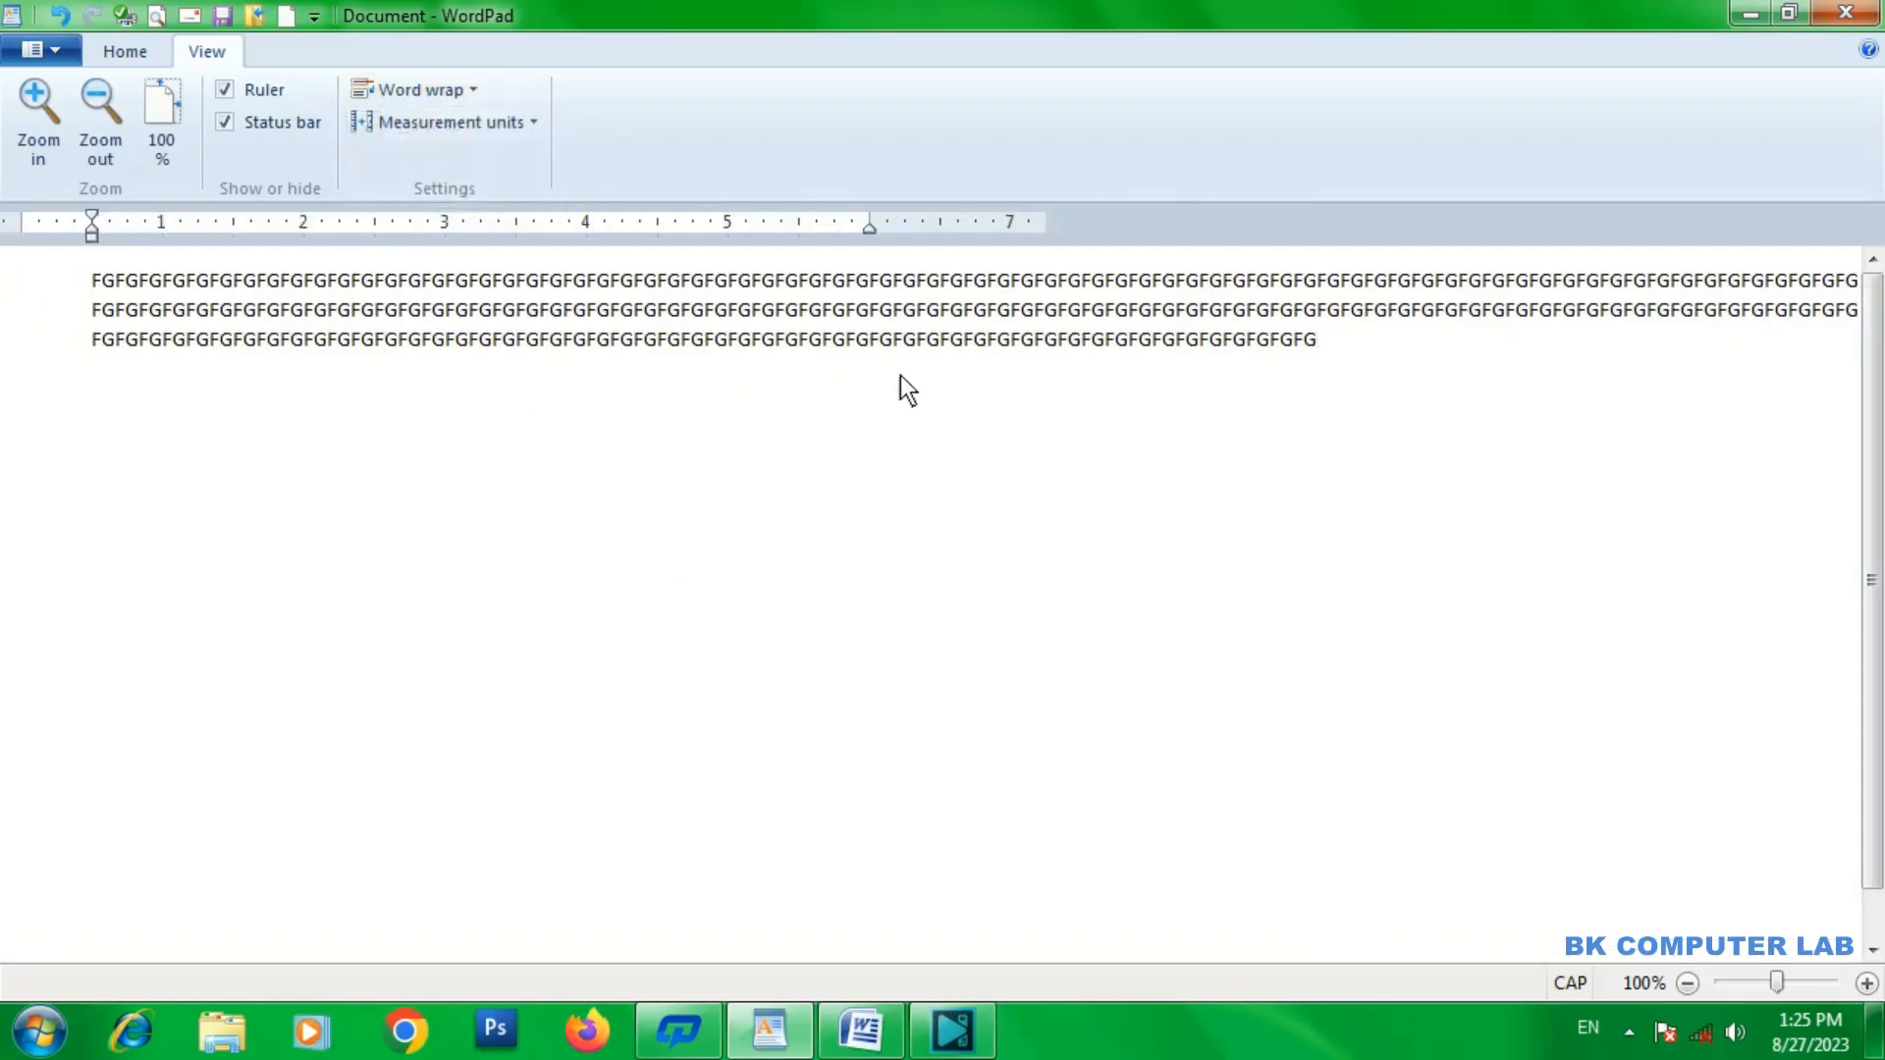
type("GFFFFFFFFFFFFFFFFFFFFFFFFFFFFFFFFFFFFFFFFFFFFFFFFFFFFFFFFFFFFFFFFFFFFF")
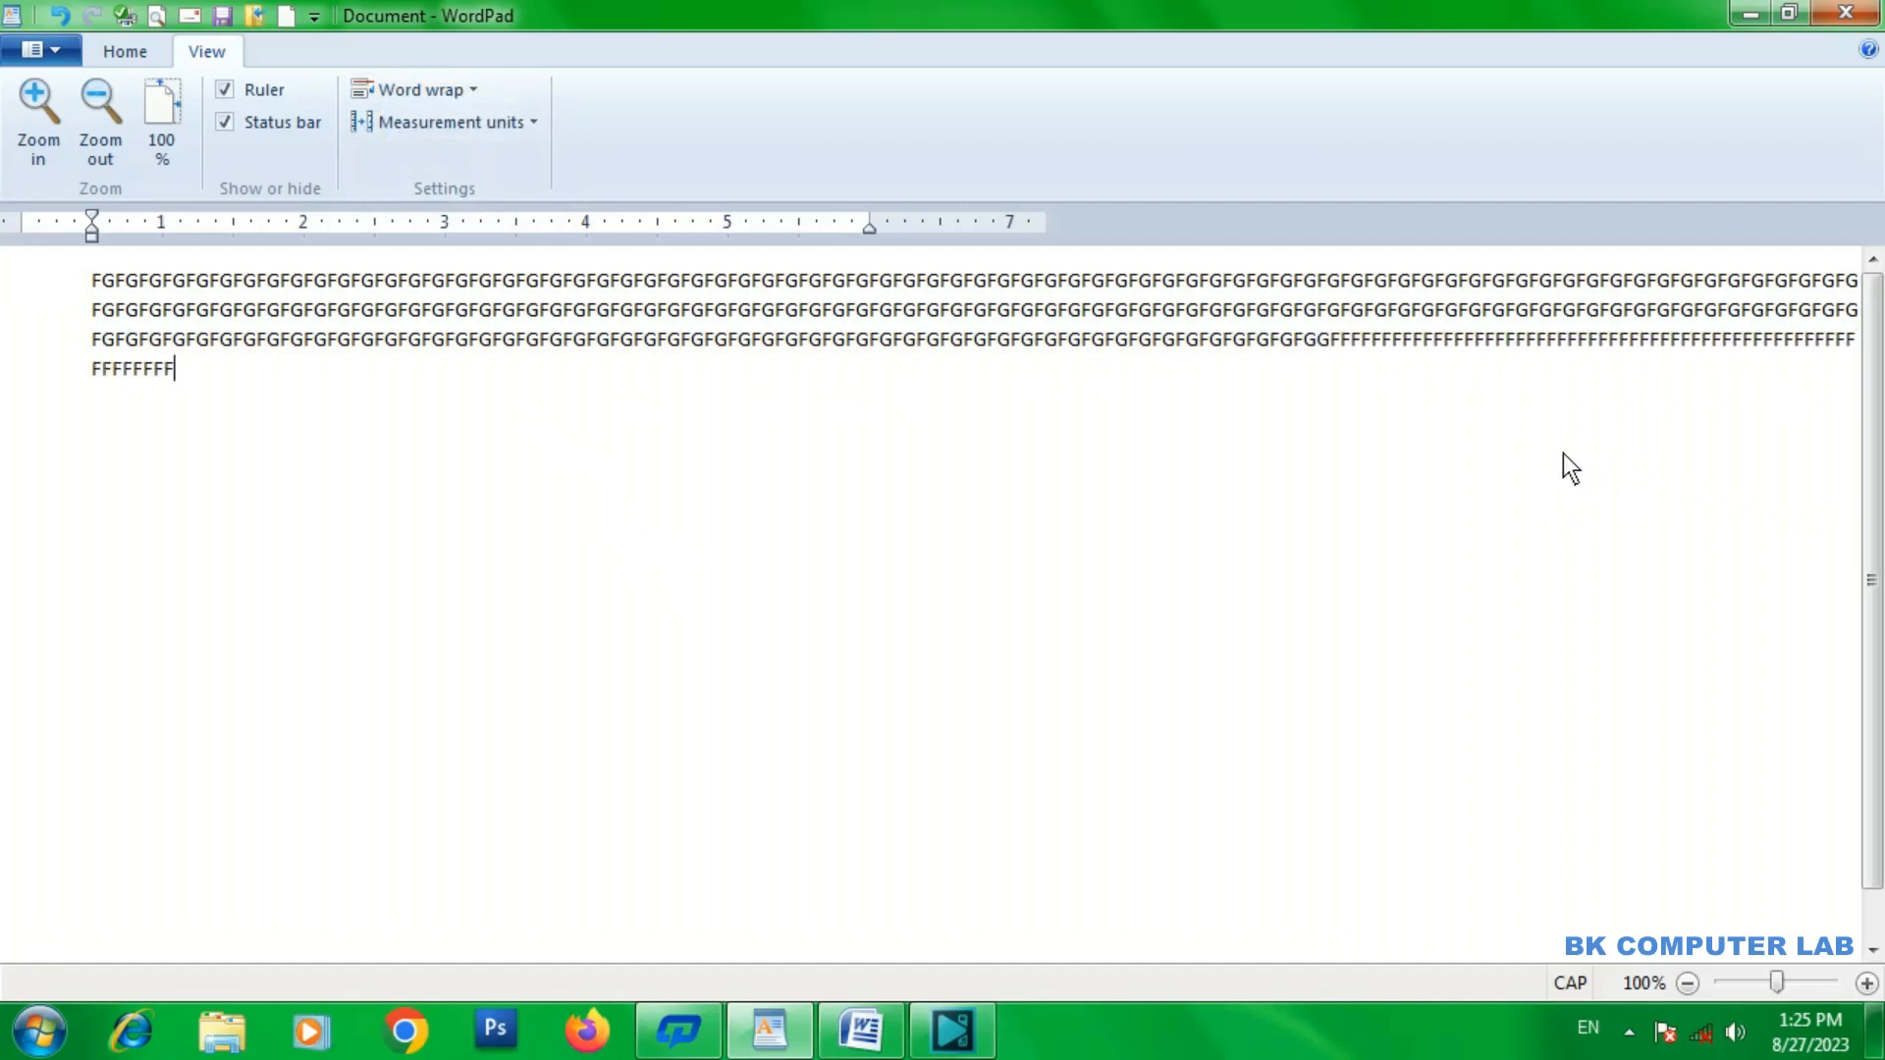
type("FFFFFFFFFFFFFFFFFFFFFFFFFFFFFFFFFFFFFFFFFFFFFFFFFFFFFFFFFFFF")
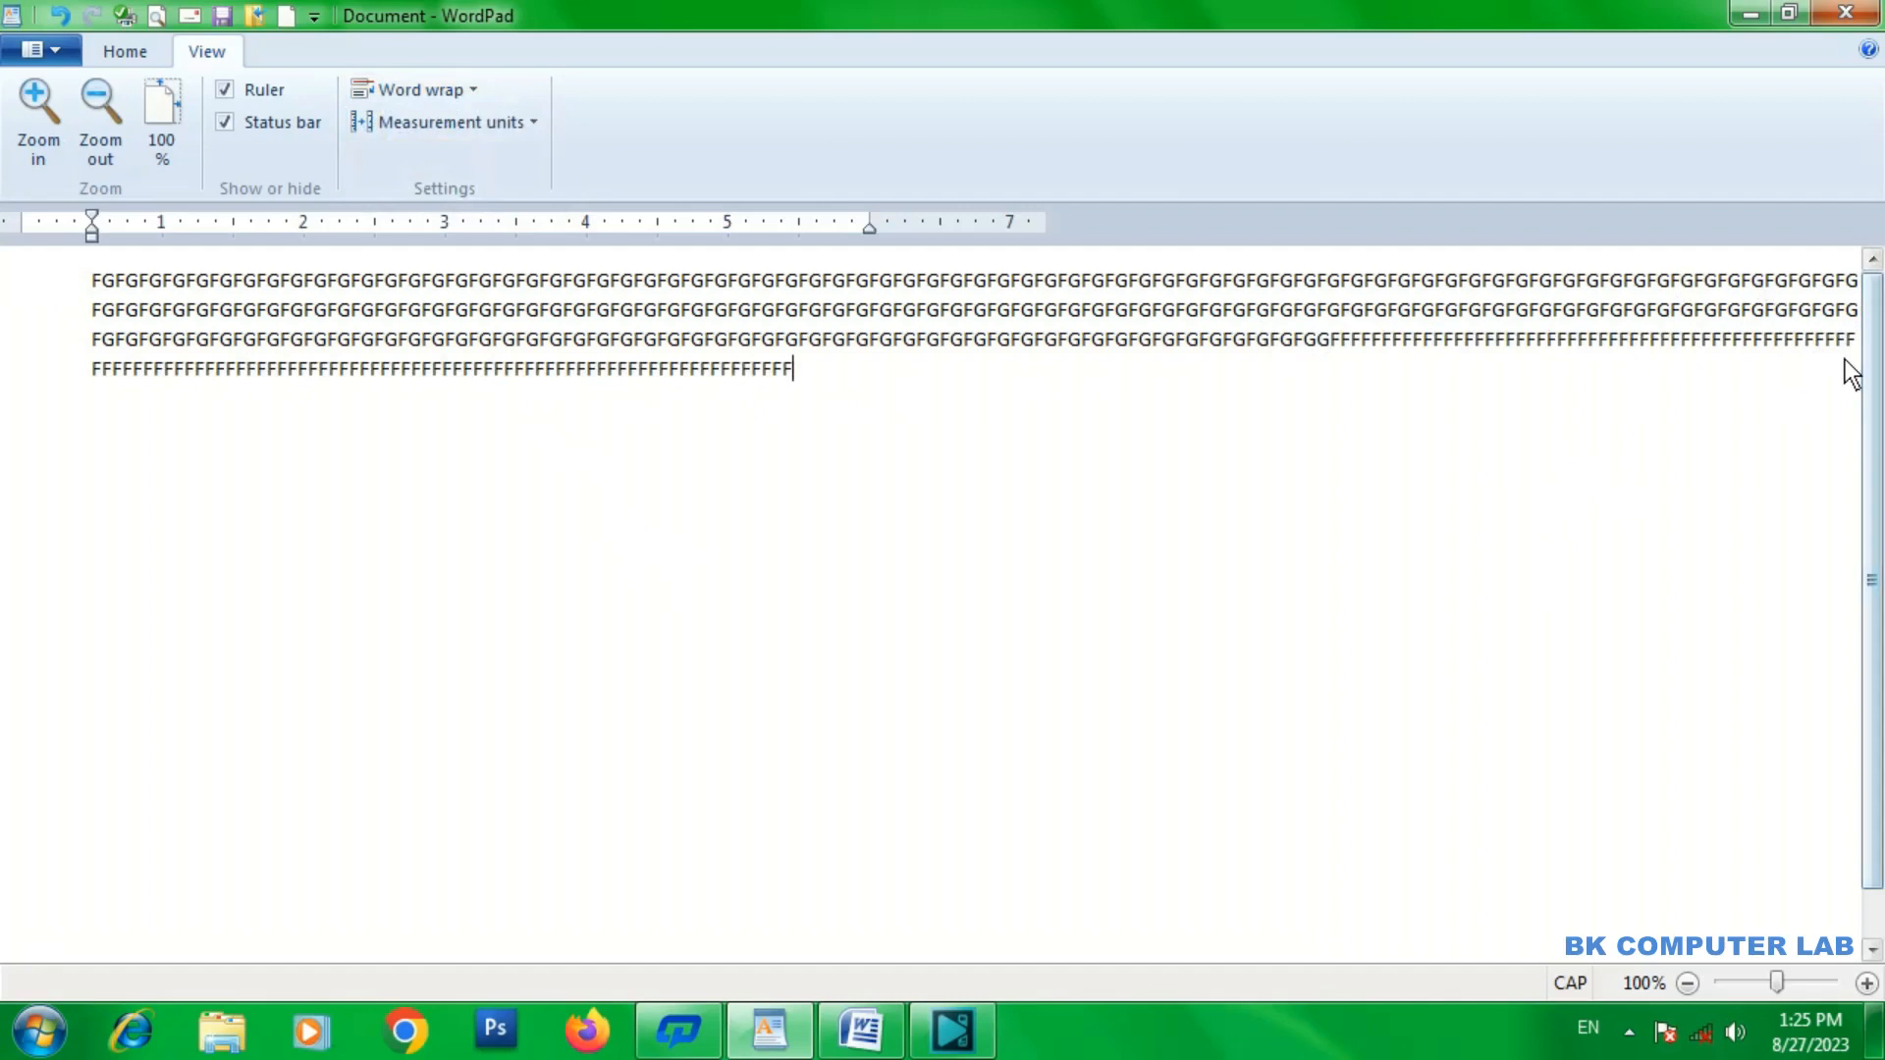
type("FFFFFFFFFFFFFFFFFFFFFFFFFFFFFFFFFFFFFFFFFFFFFFFFFFFFFFFF")
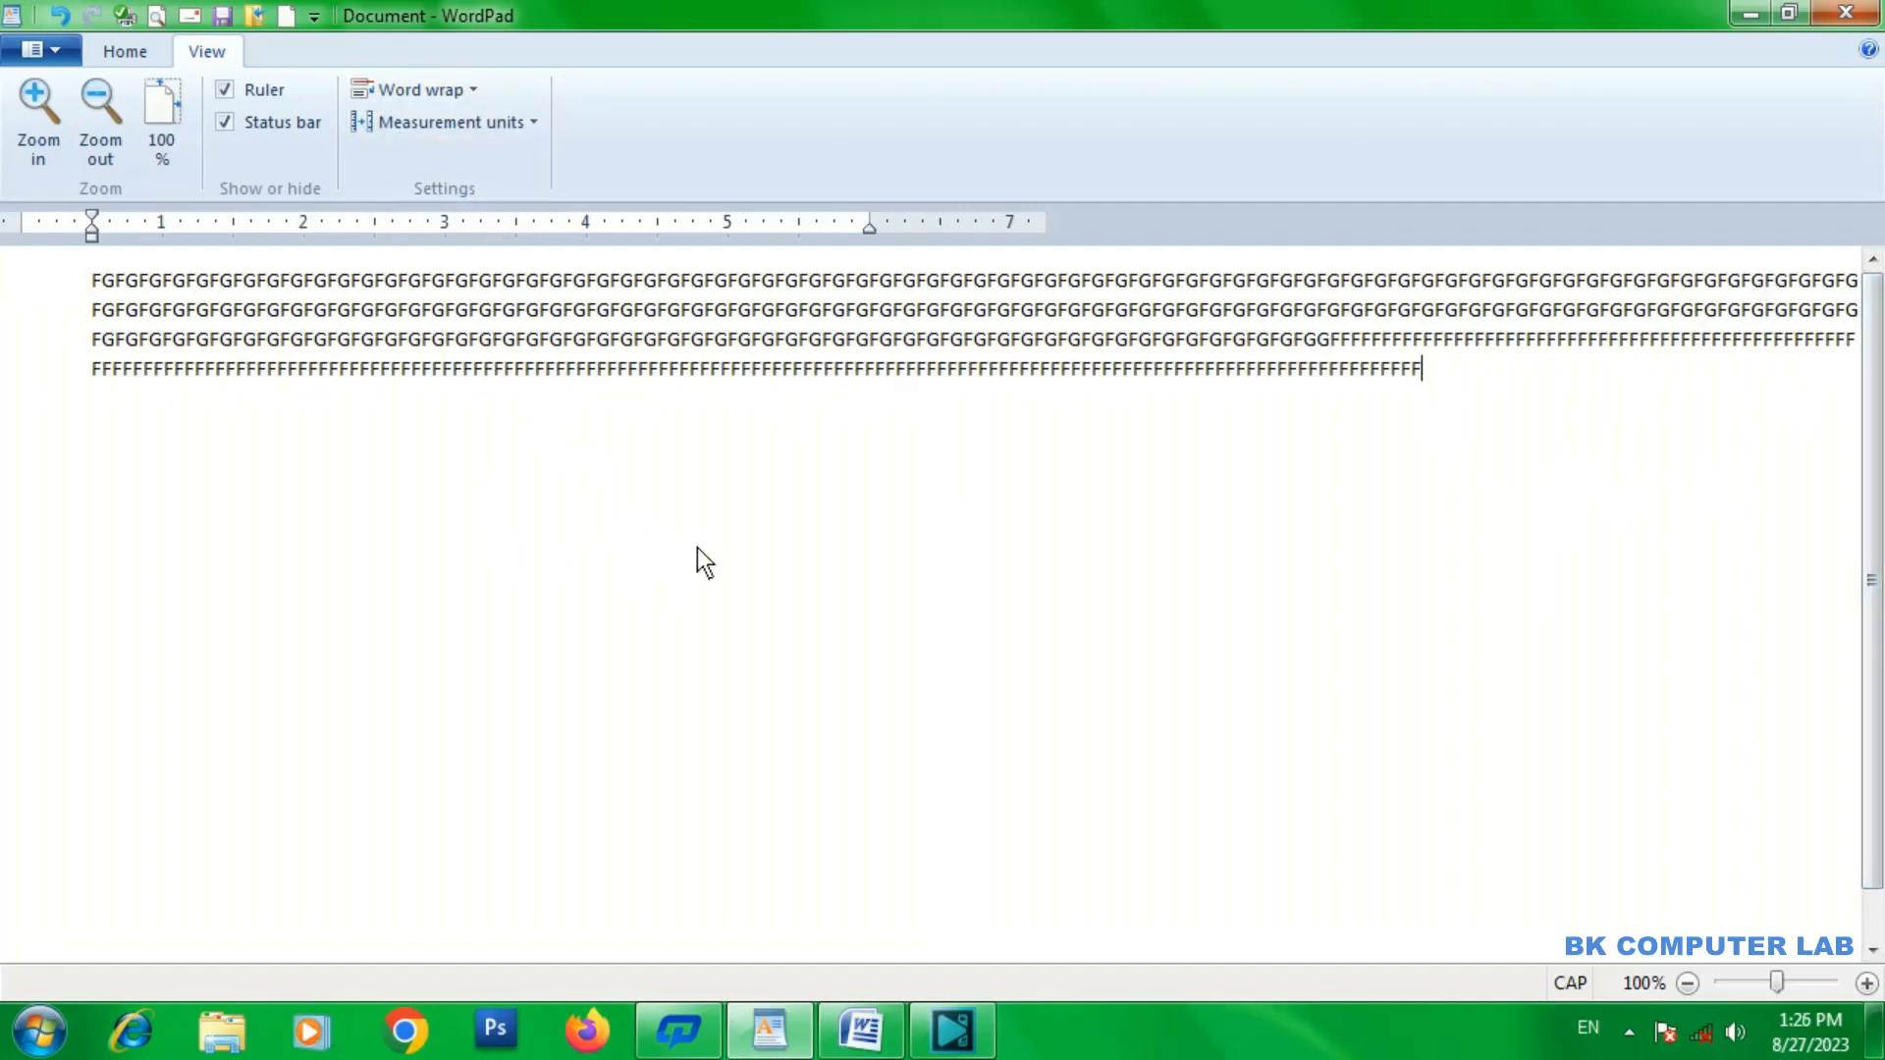
type("FFFFFFFFFFFFFFFFFFFFFFFFFFFFFFFFFFFFFFFFFFFFFFFFFFFFFFFFFFFF")
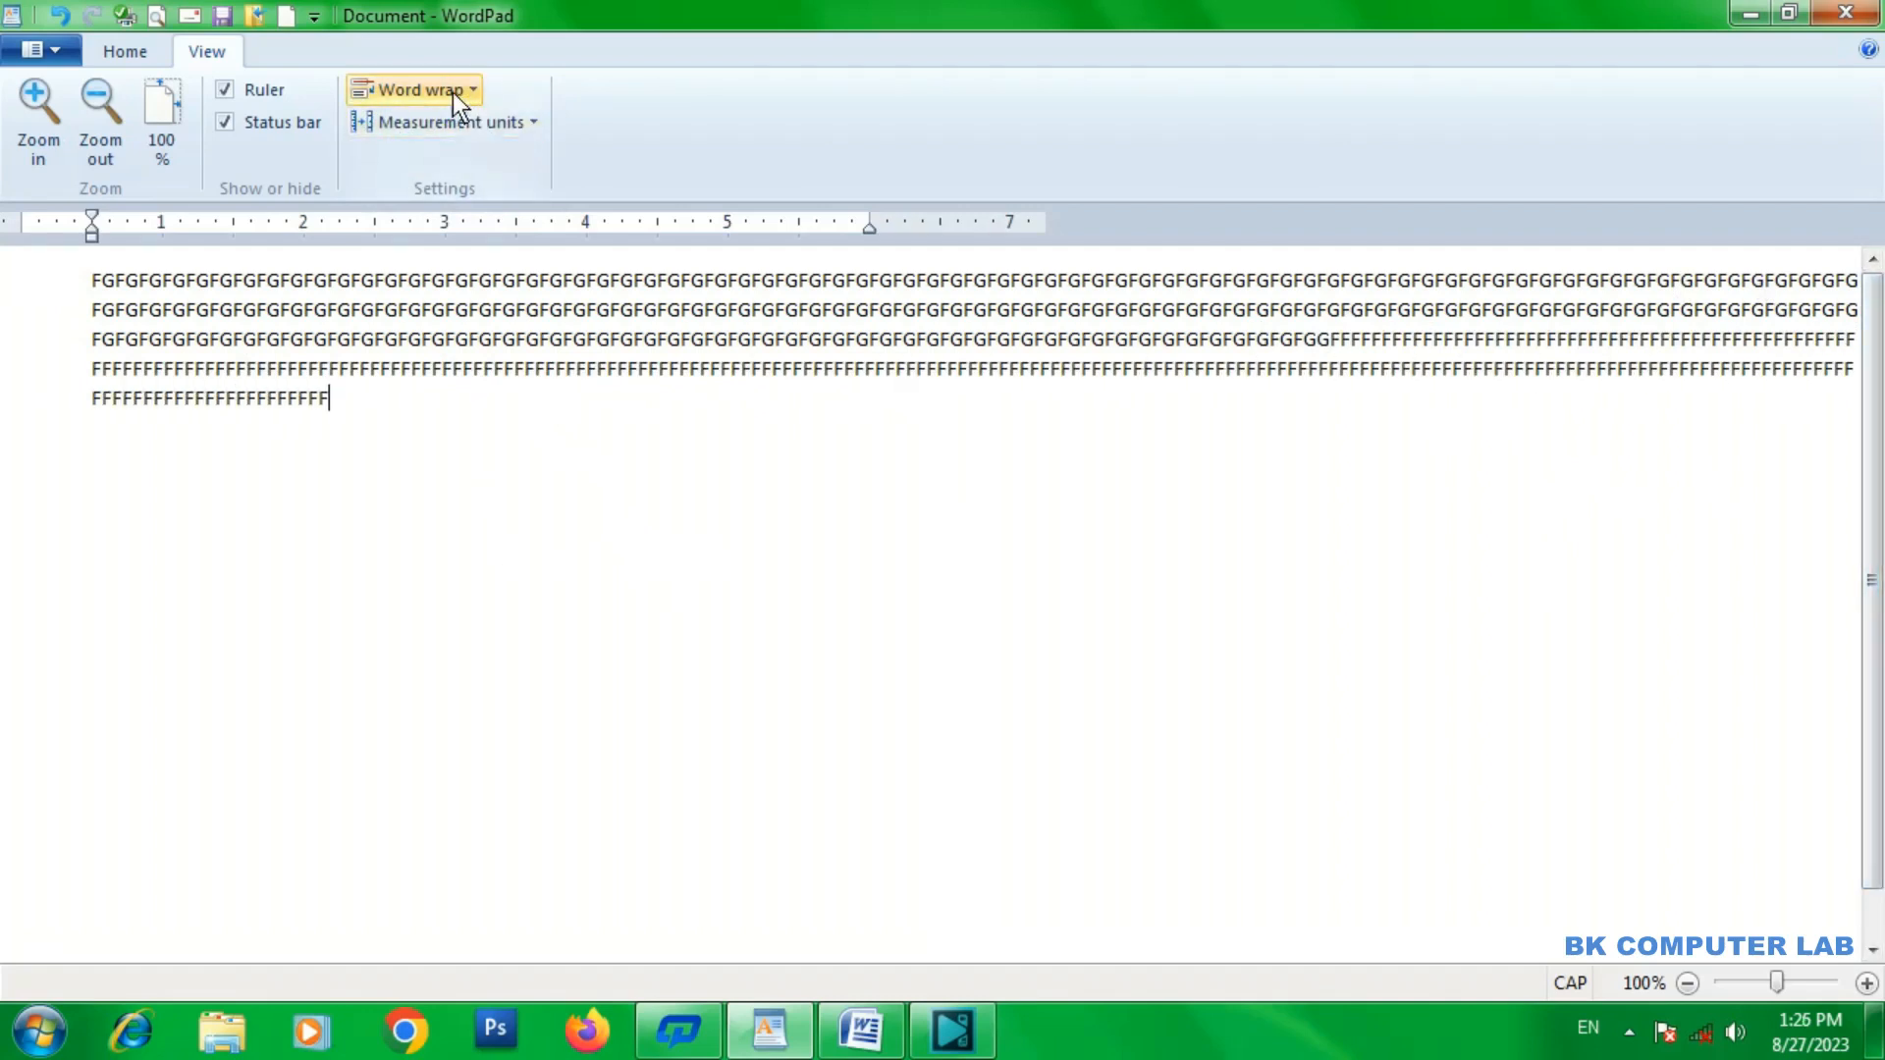
Change the word wrap setting to Wrap to ruler.
left_click(453, 90)
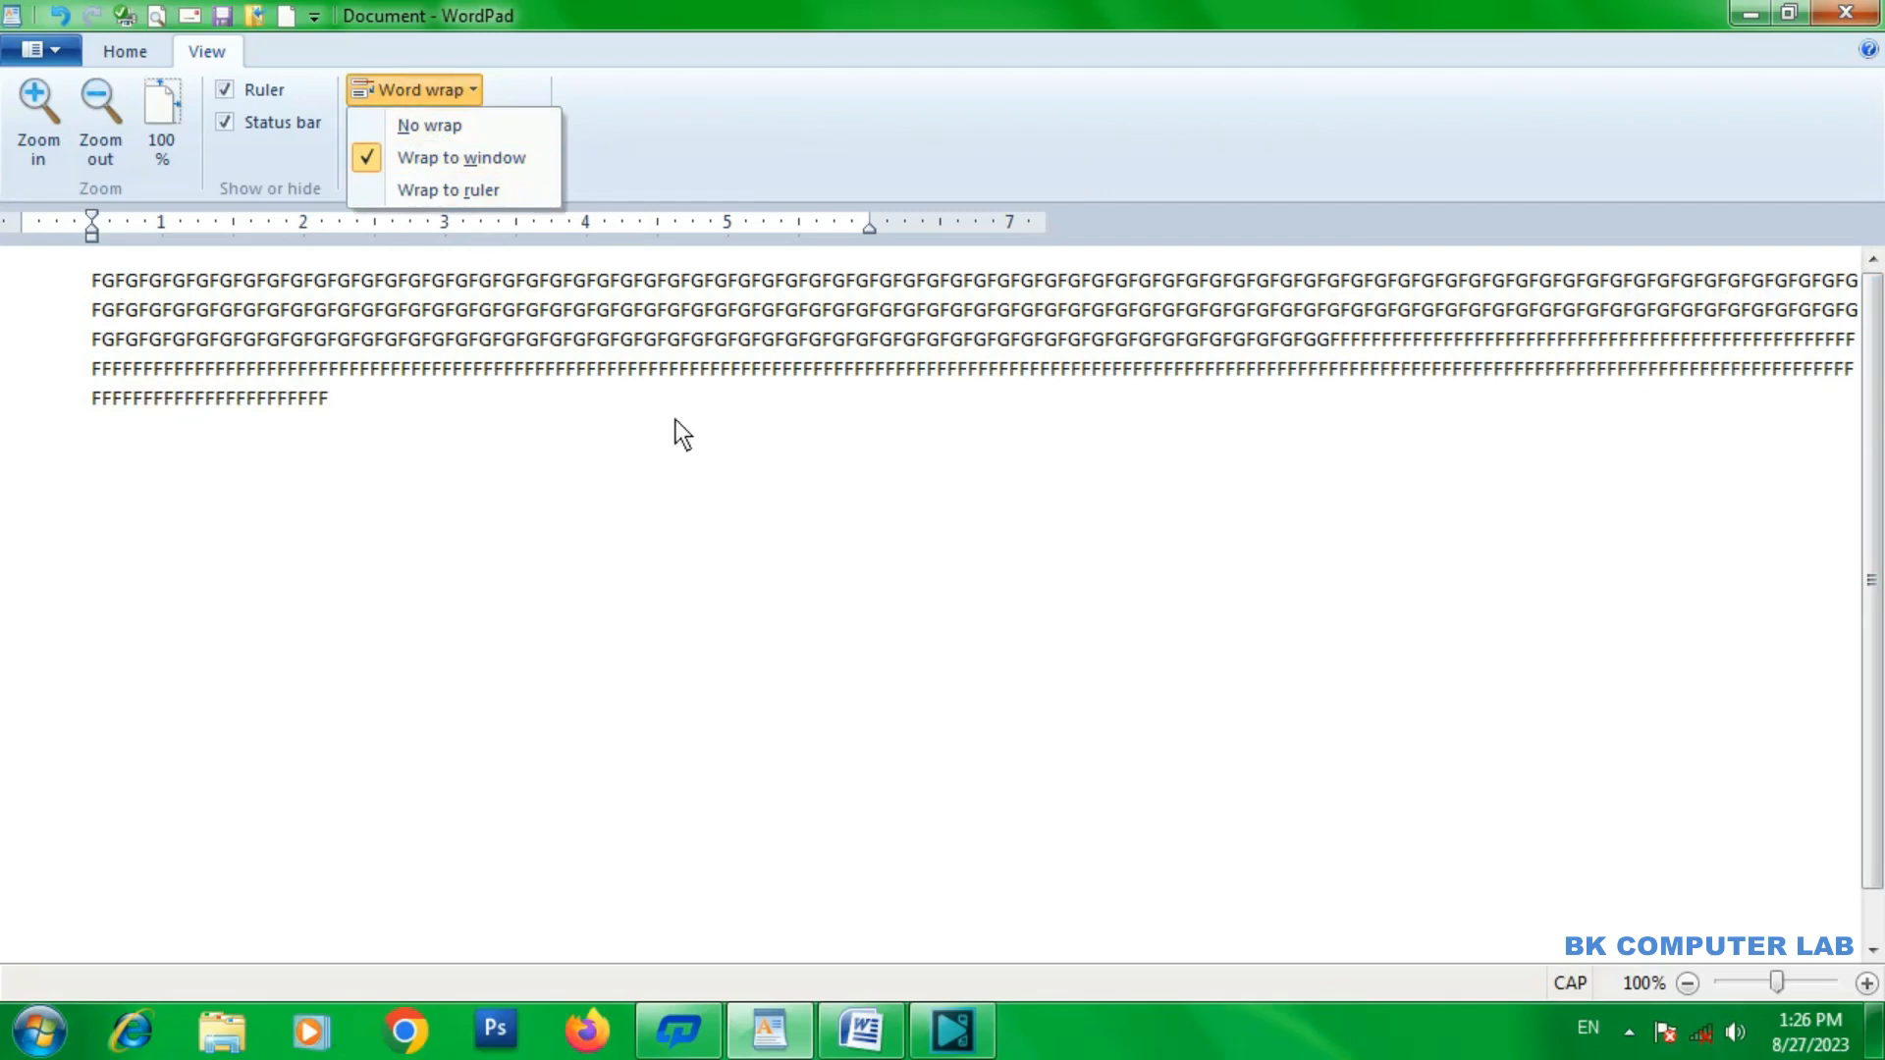
left_click(467, 188)
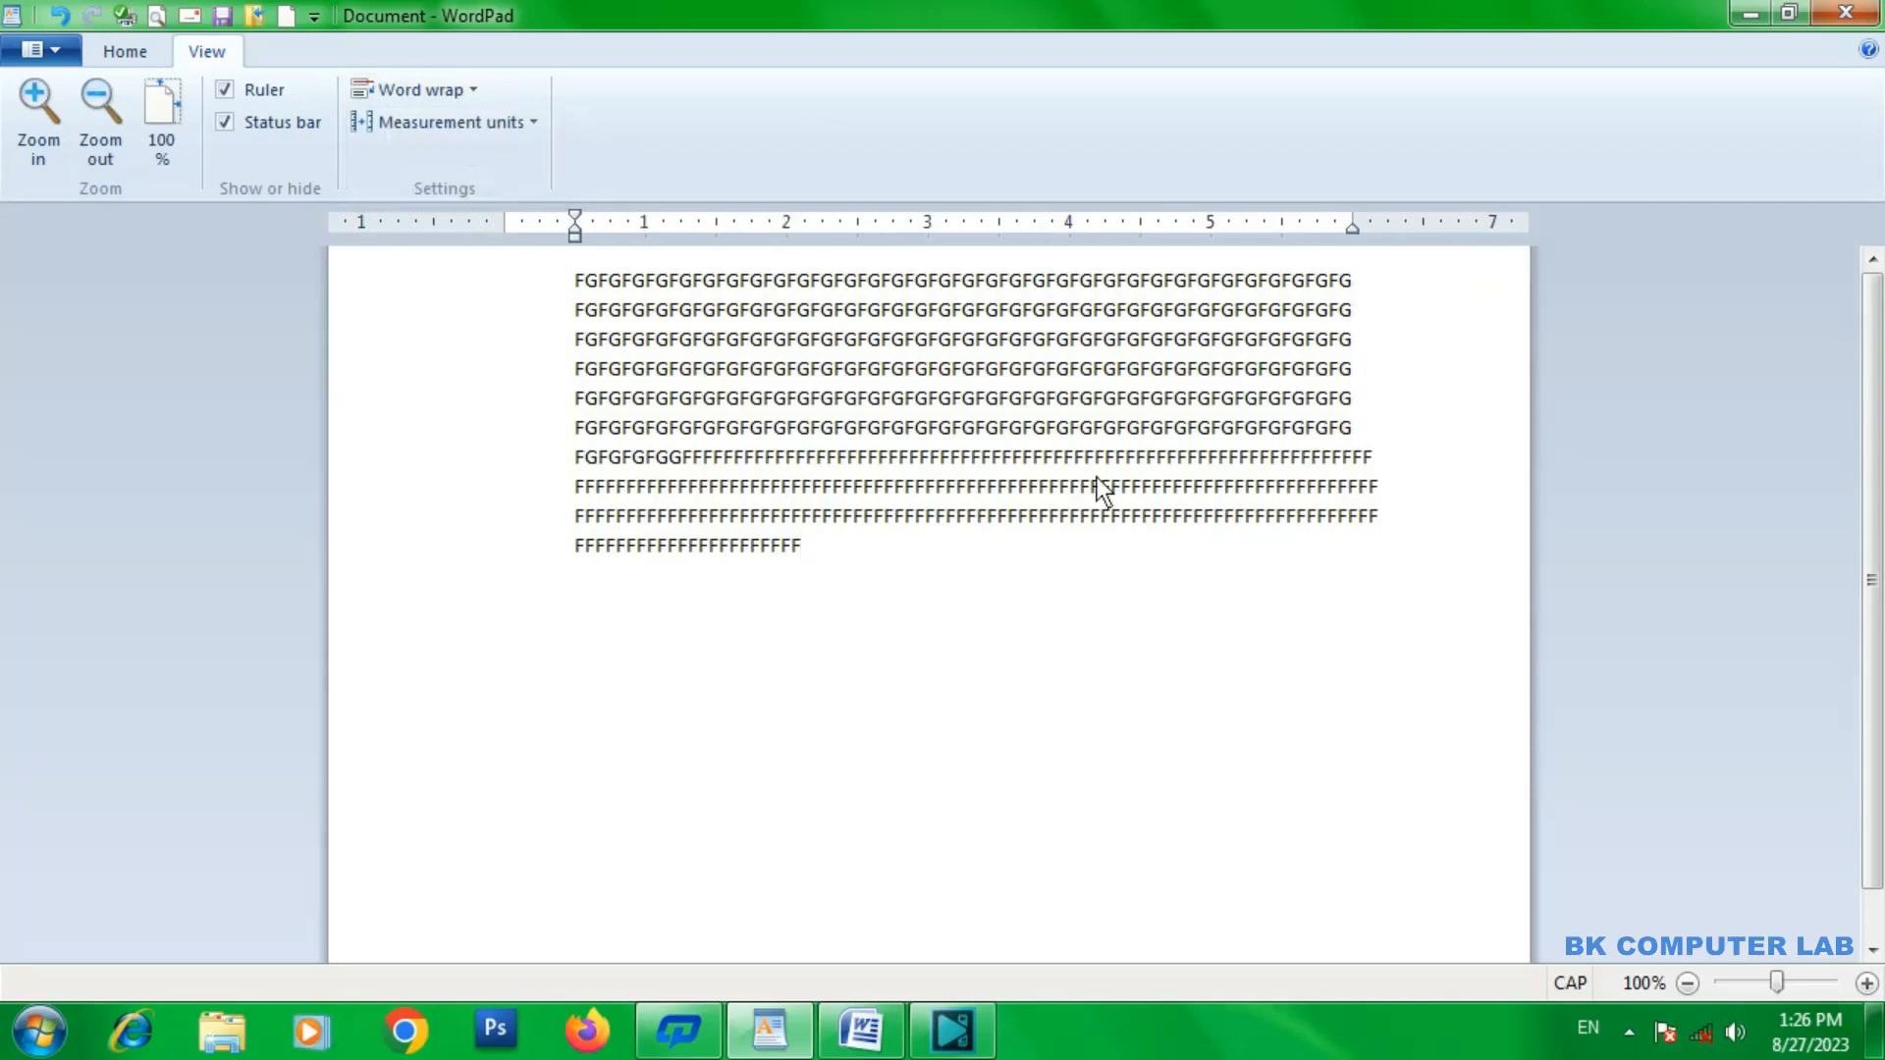
Switch the ruler's measurement units to centimeters, points and picas in turn, and set them back to inches.
left_click(526, 125)
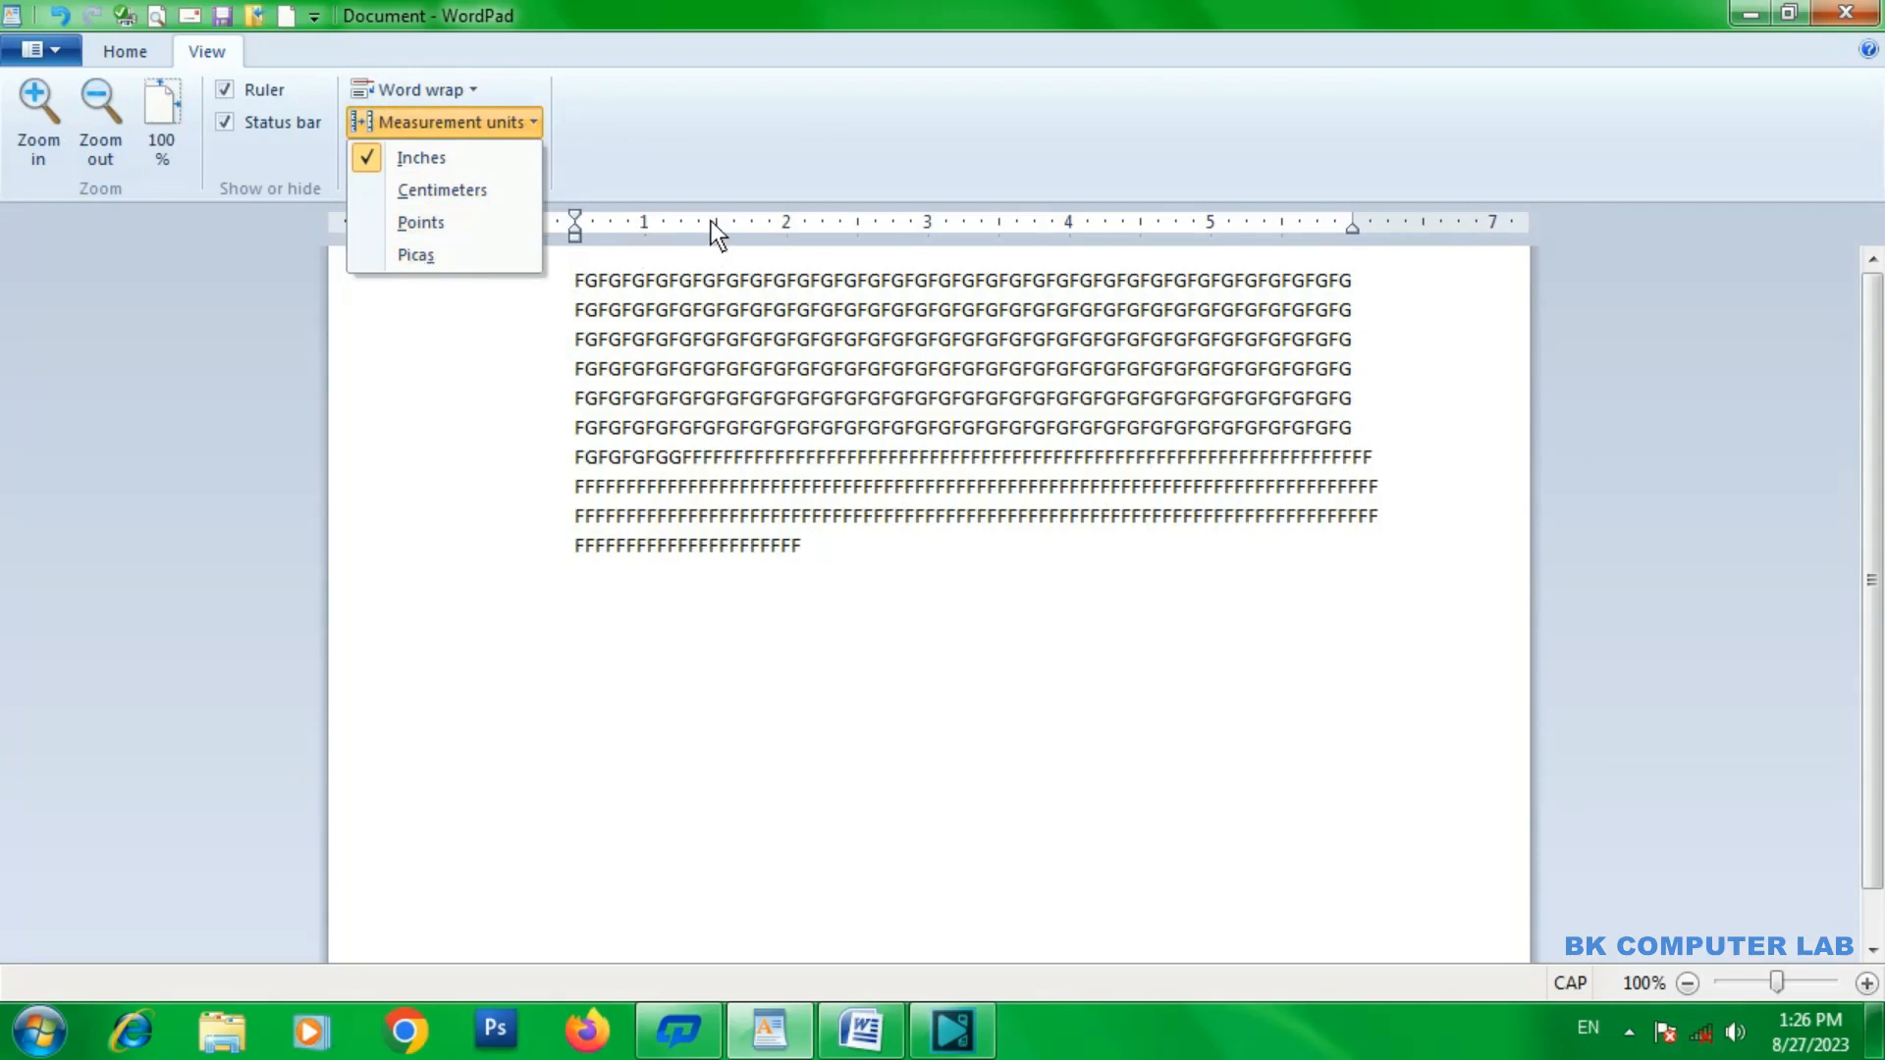
left_click(490, 194)
left_click(459, 119)
left_click(453, 222)
left_click(458, 123)
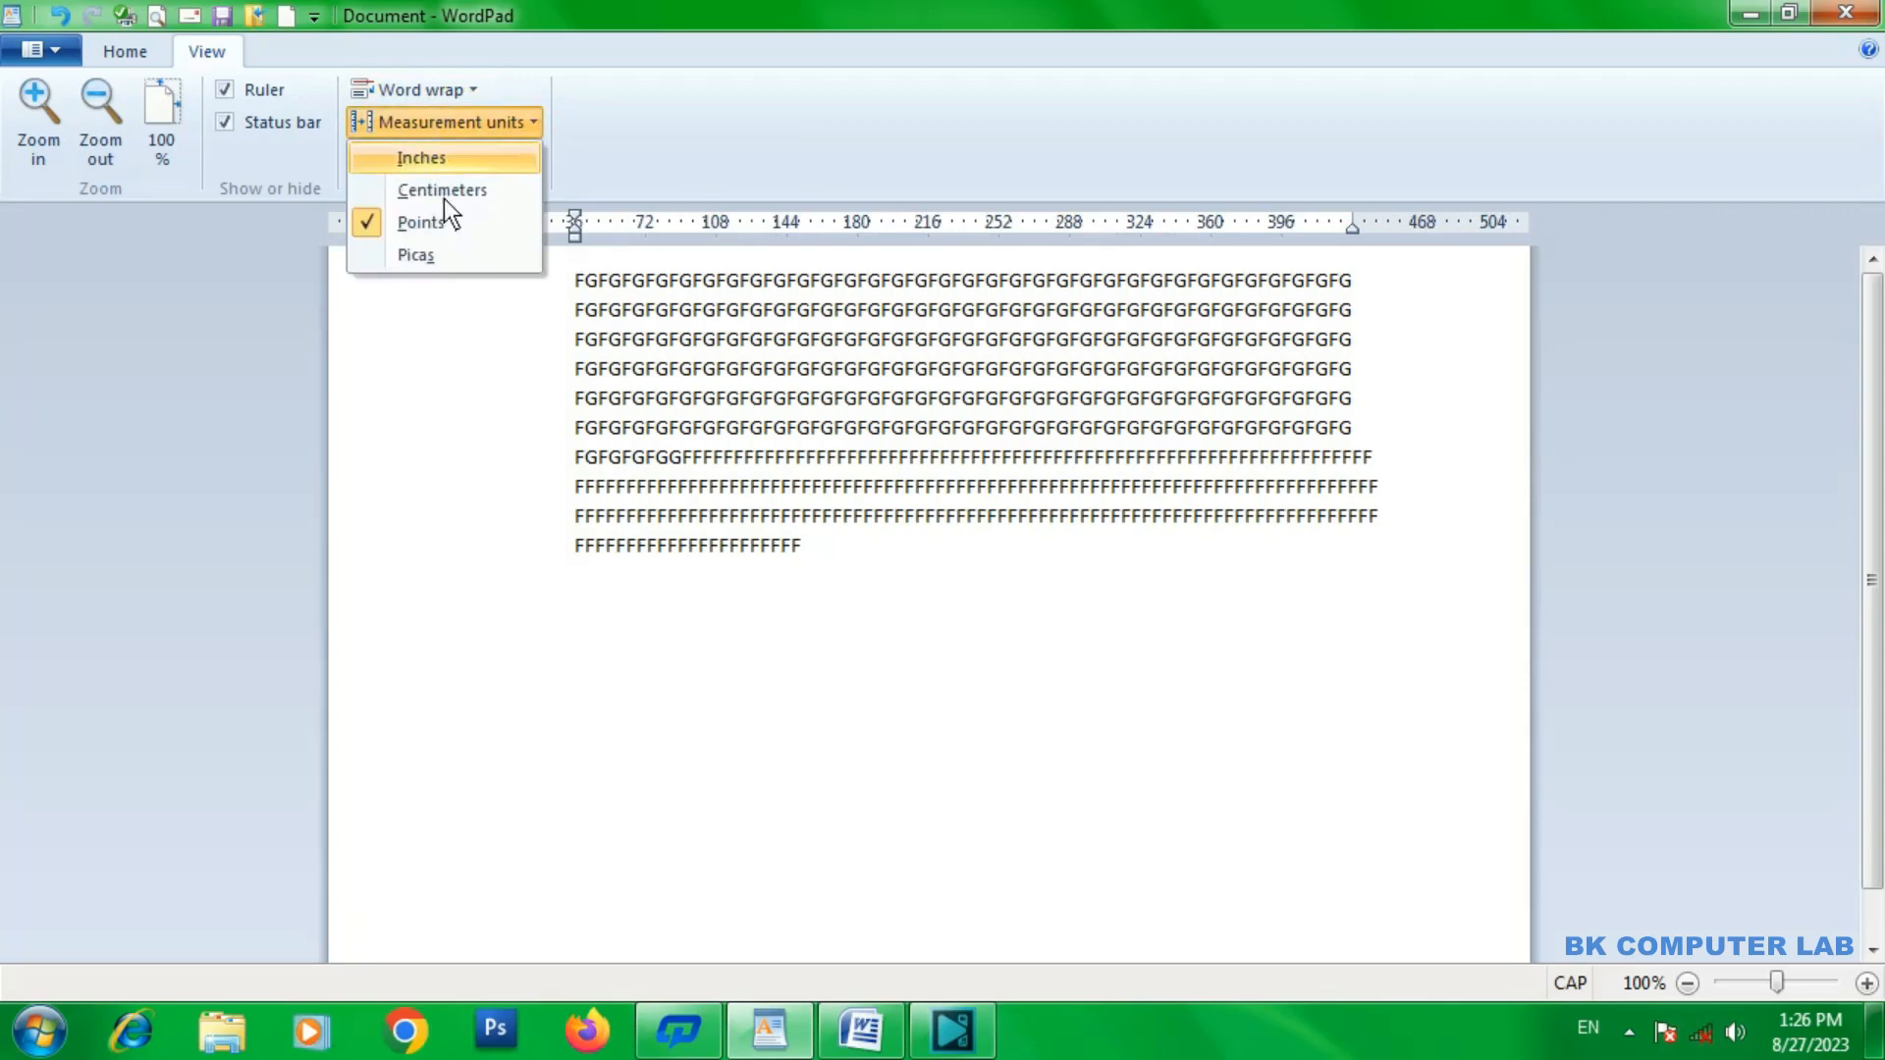
left_click(452, 255)
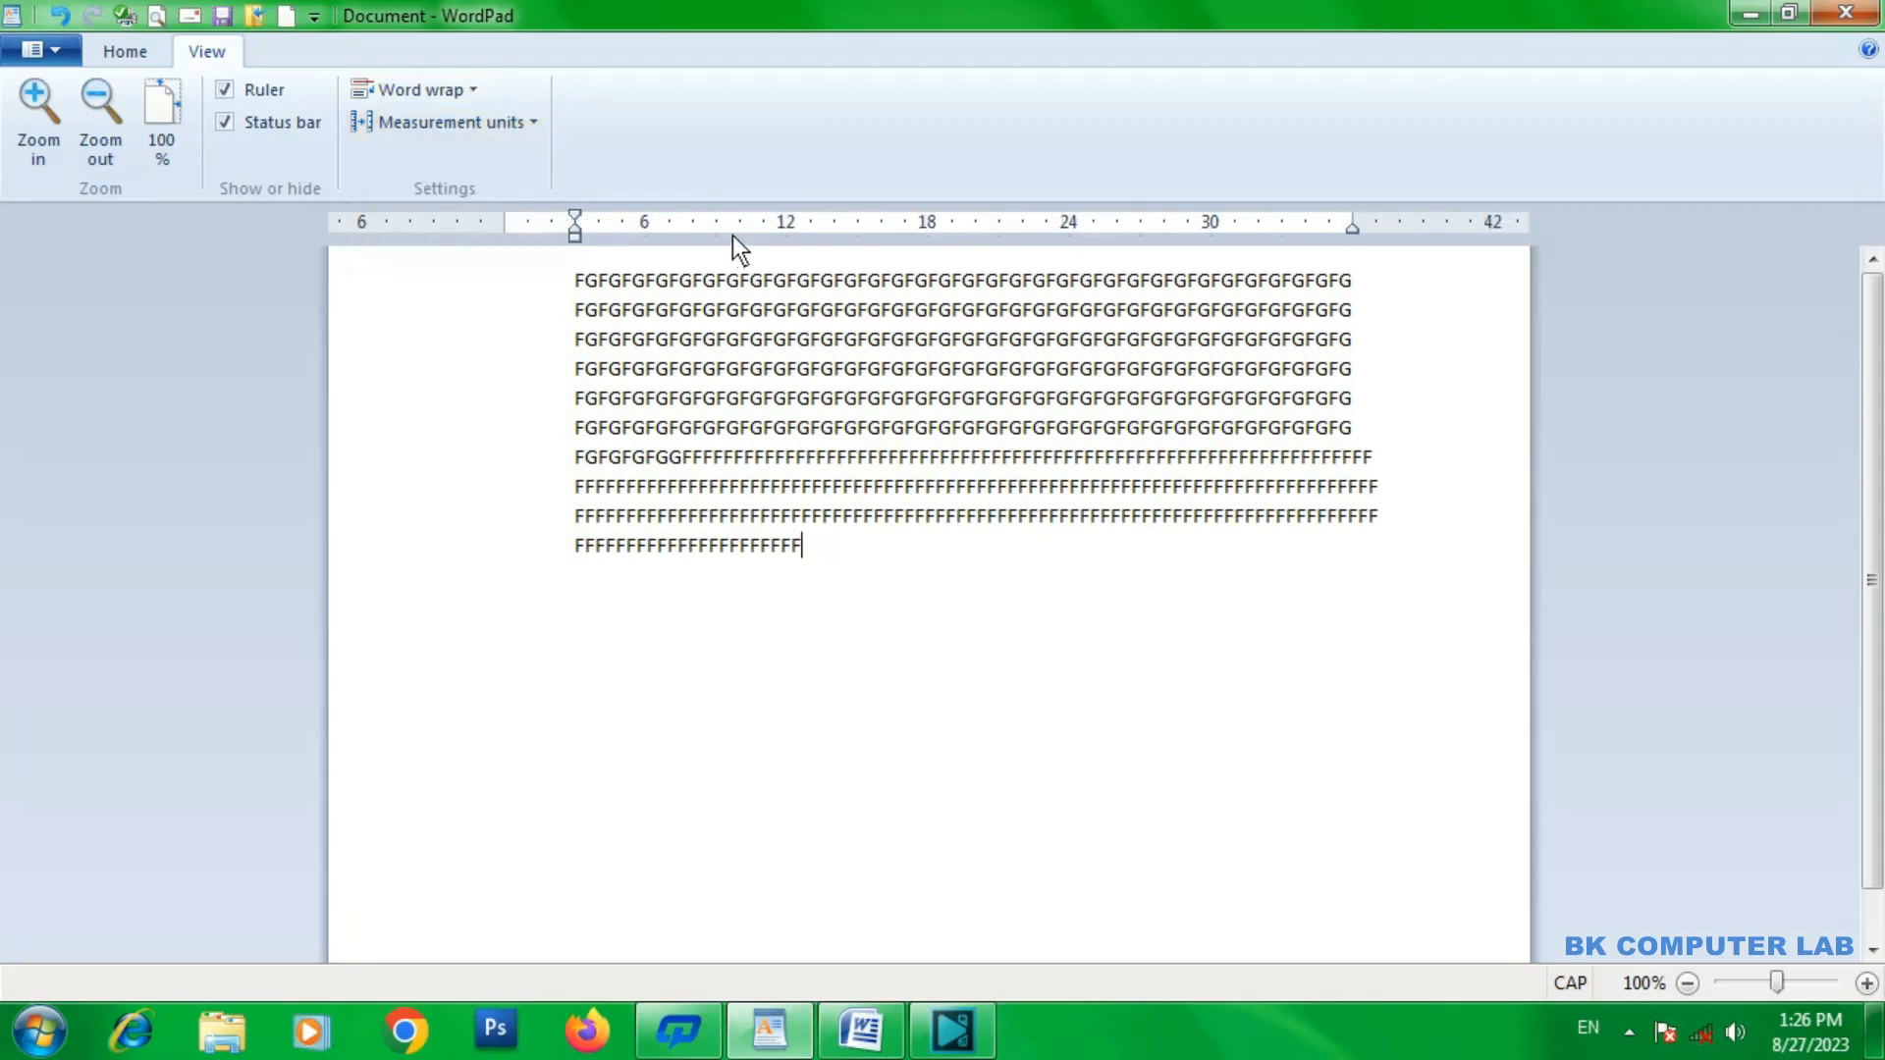
left_click(430, 130)
left_click(423, 166)
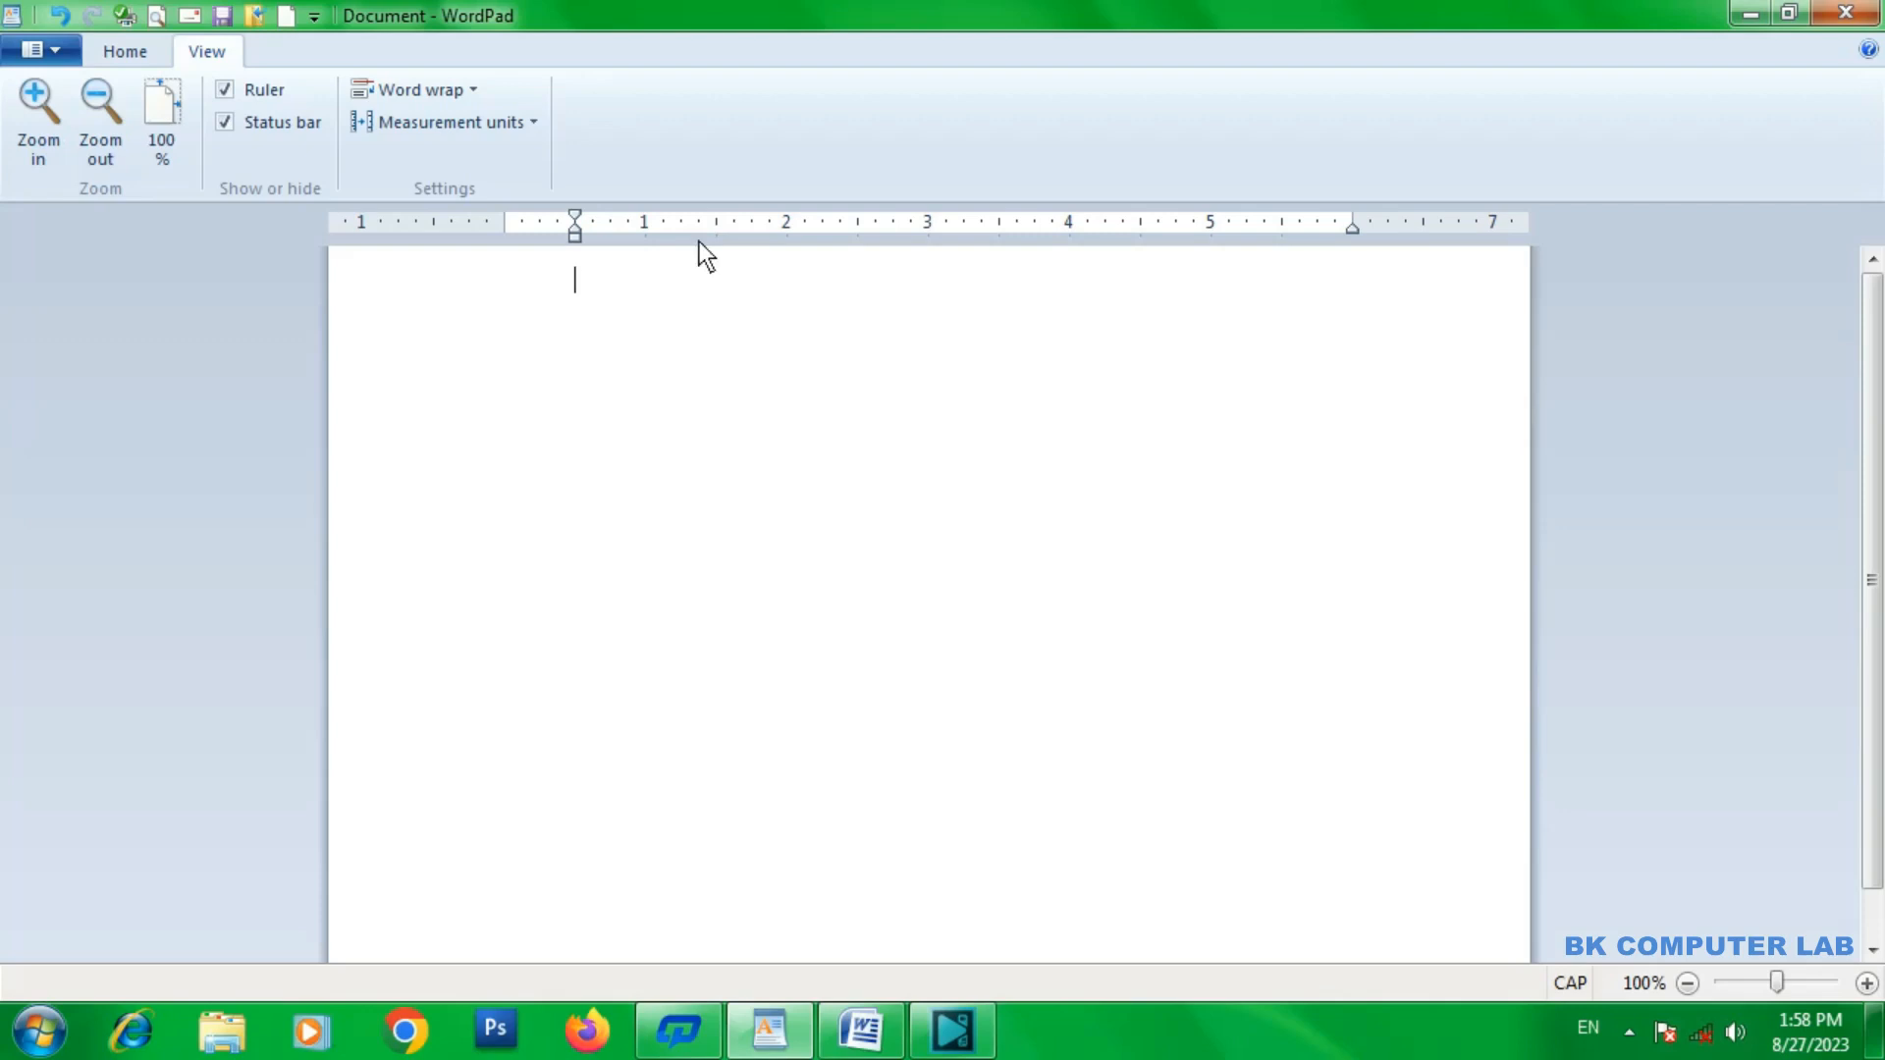
Increase the font size to 18 and enter "RADHA" on the first line of the empty document.
left_click(146, 64)
left_click(423, 101)
left_click(422, 102)
left_click(422, 101)
left_click(423, 102)
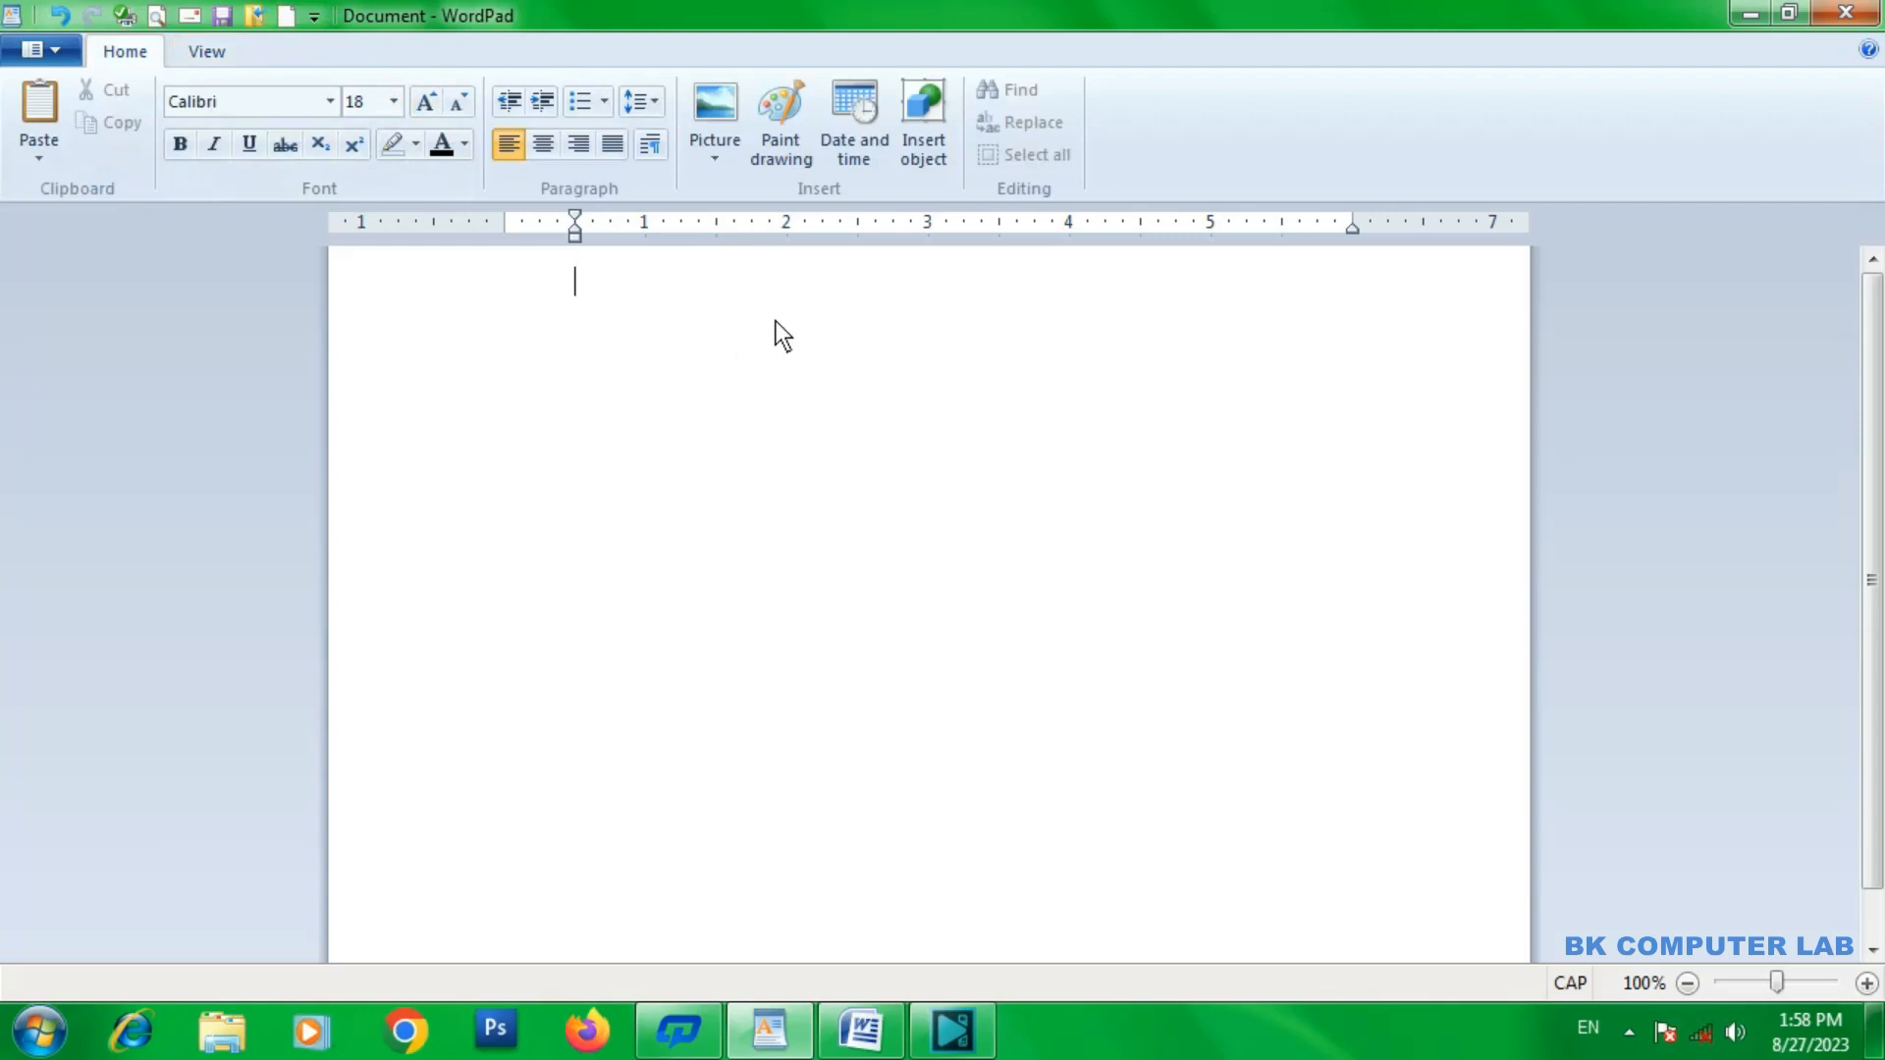
type("RADHA")
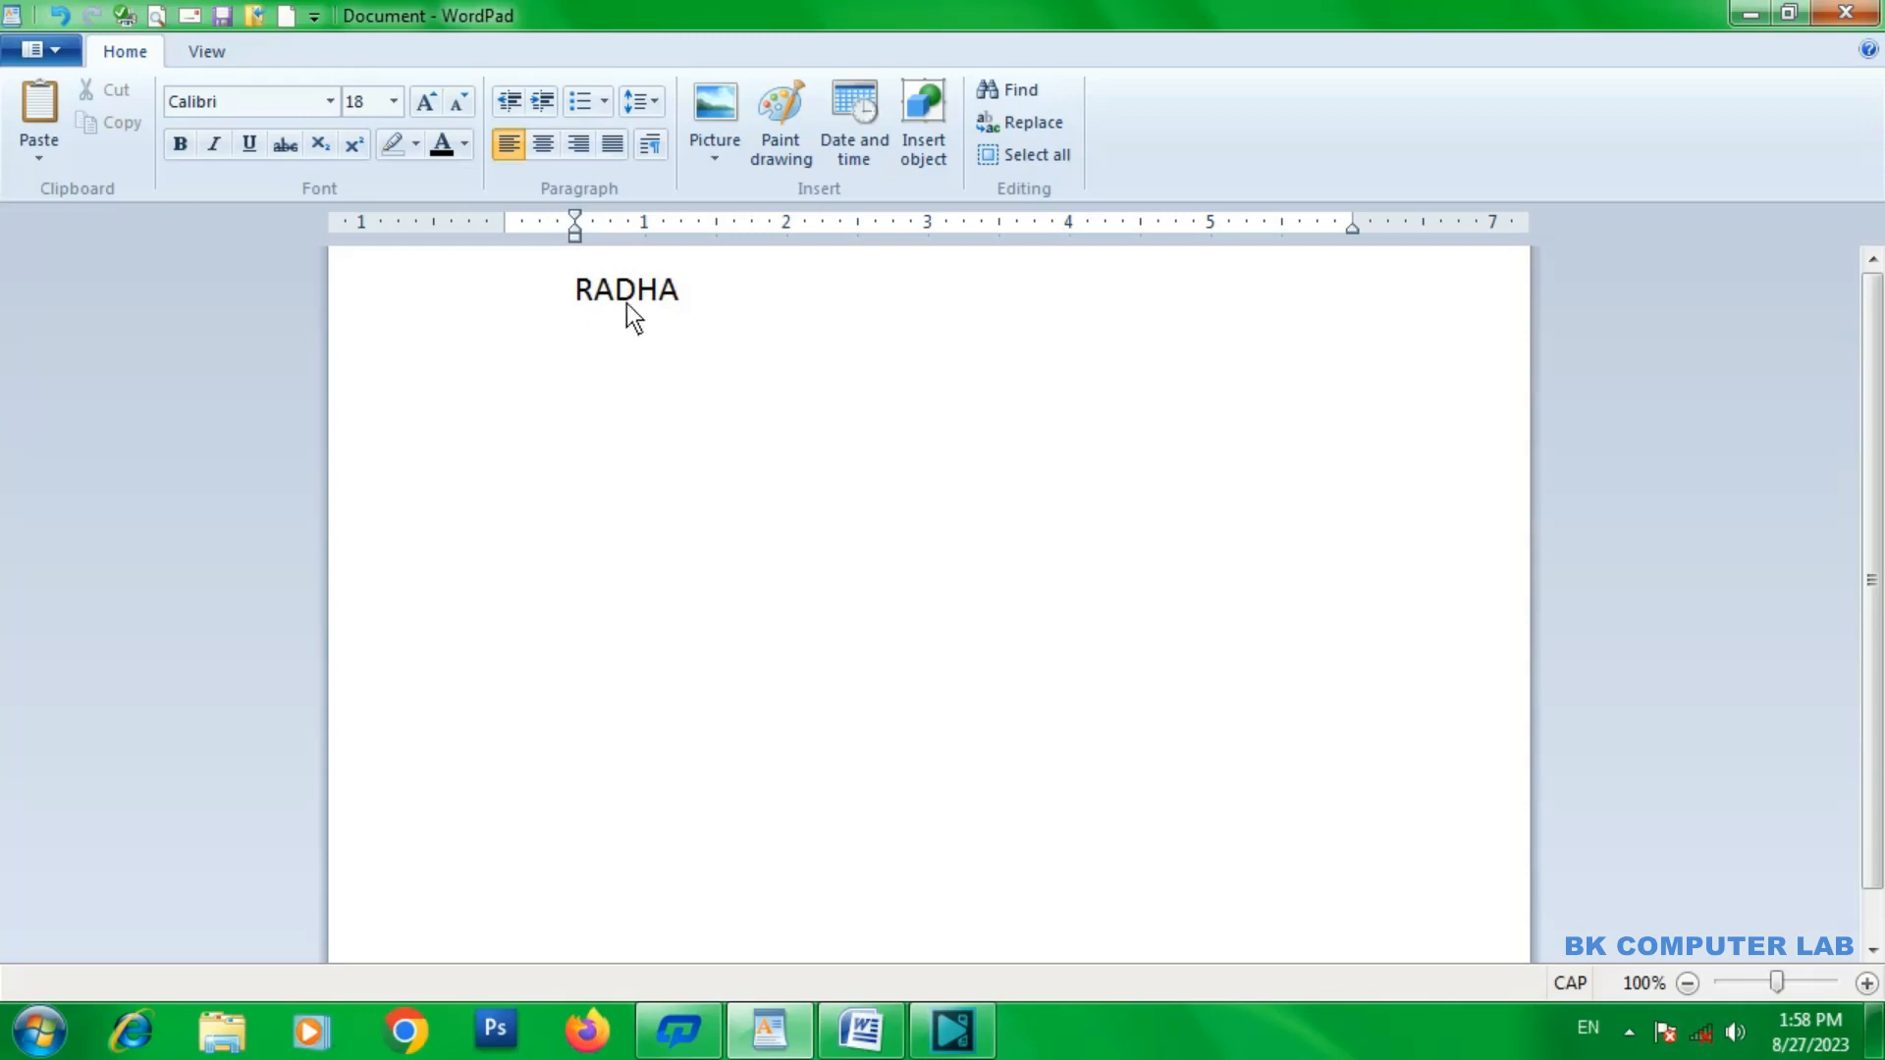
Place tab stops at about 2.25 and 3.4 inches on the ruler, and enter "-" and "KRISHNA" at them after "RADHA".
left_click(823, 222)
type("-")
left_click(982, 224)
key("Tab")
type("KRISHNA")
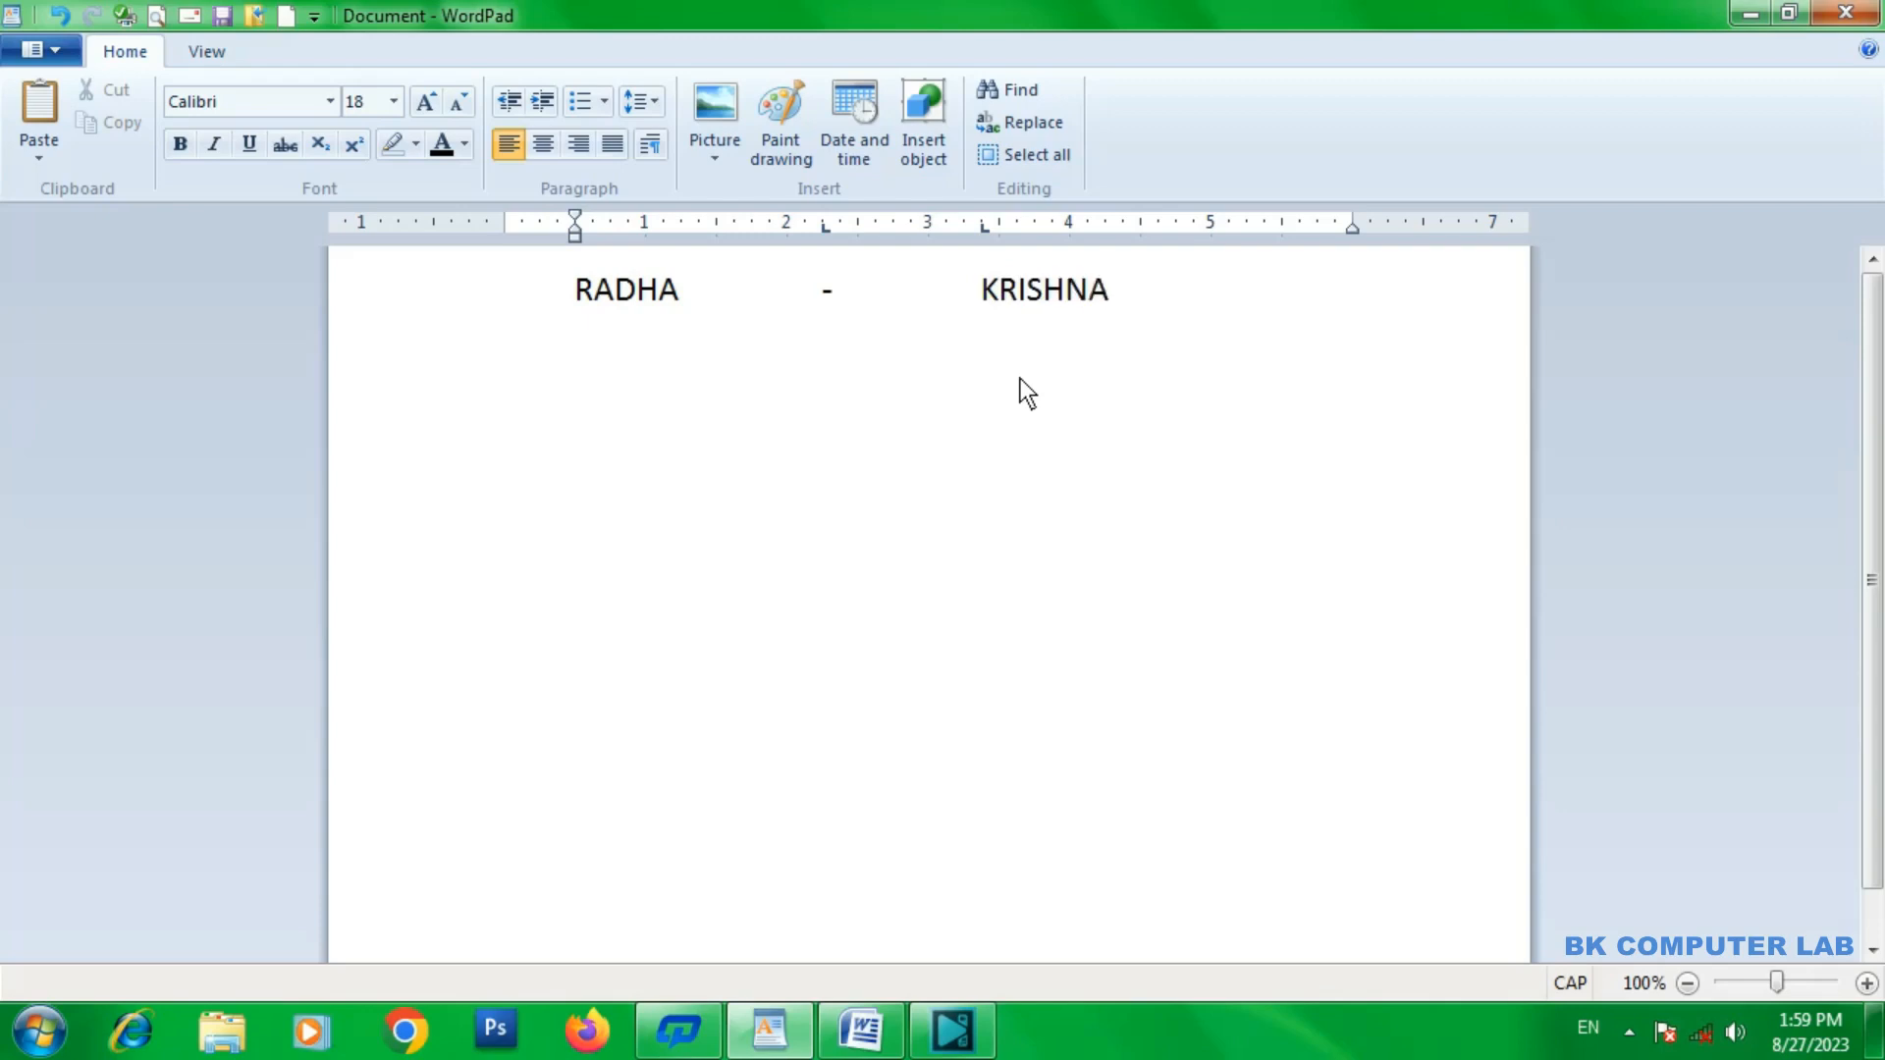
Add a second row reading "RAM", "-" and "SITA", aligned to the two tab stops.
key("Return")
type("RAM")
key("Tab")
type("-")
key("Tab")
Add a third row reading "LAXMAN", "-" and "URMILA", aligned to the two tab stops.
type("LAXMAN")
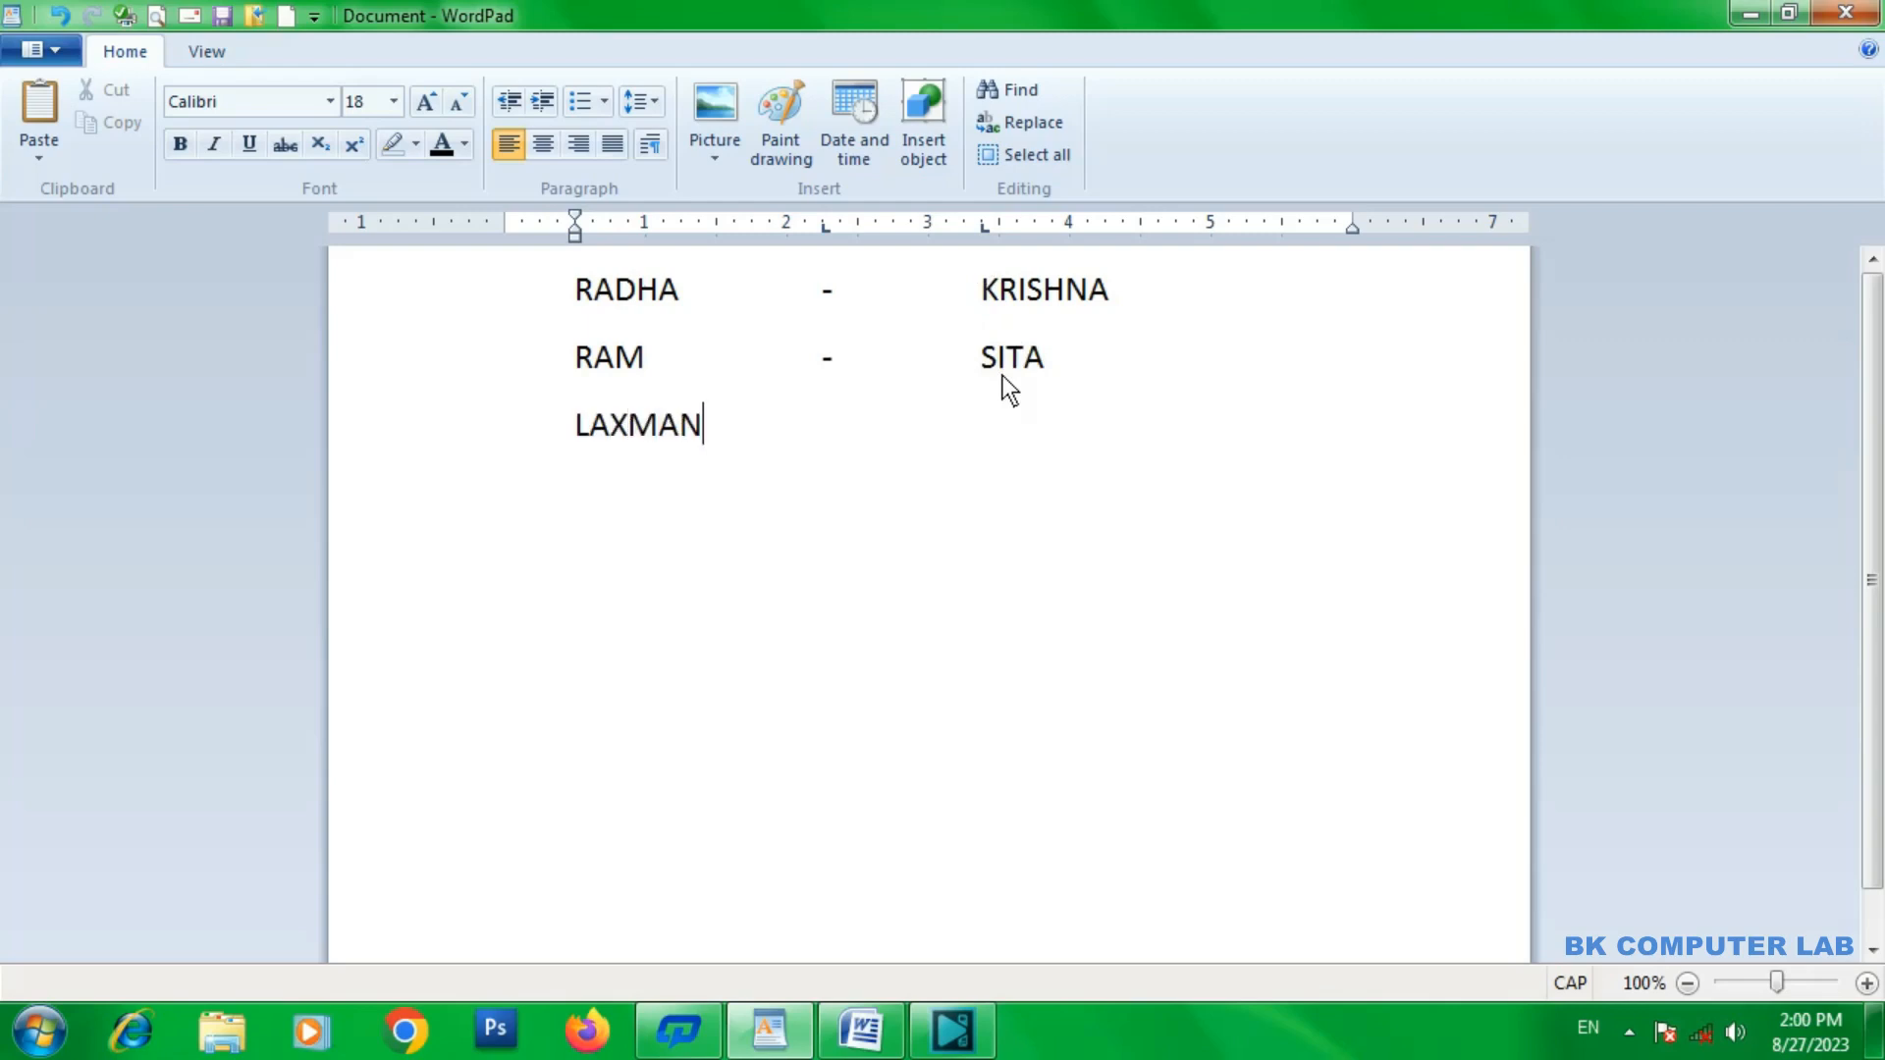
key("Tab")
type("-")
key("Tab")
type("URMILA")
Add a fourth row reading "GEETA", "-" and "RAMAYAN", aligned to the two tab stops.
key("Return")
type("G")
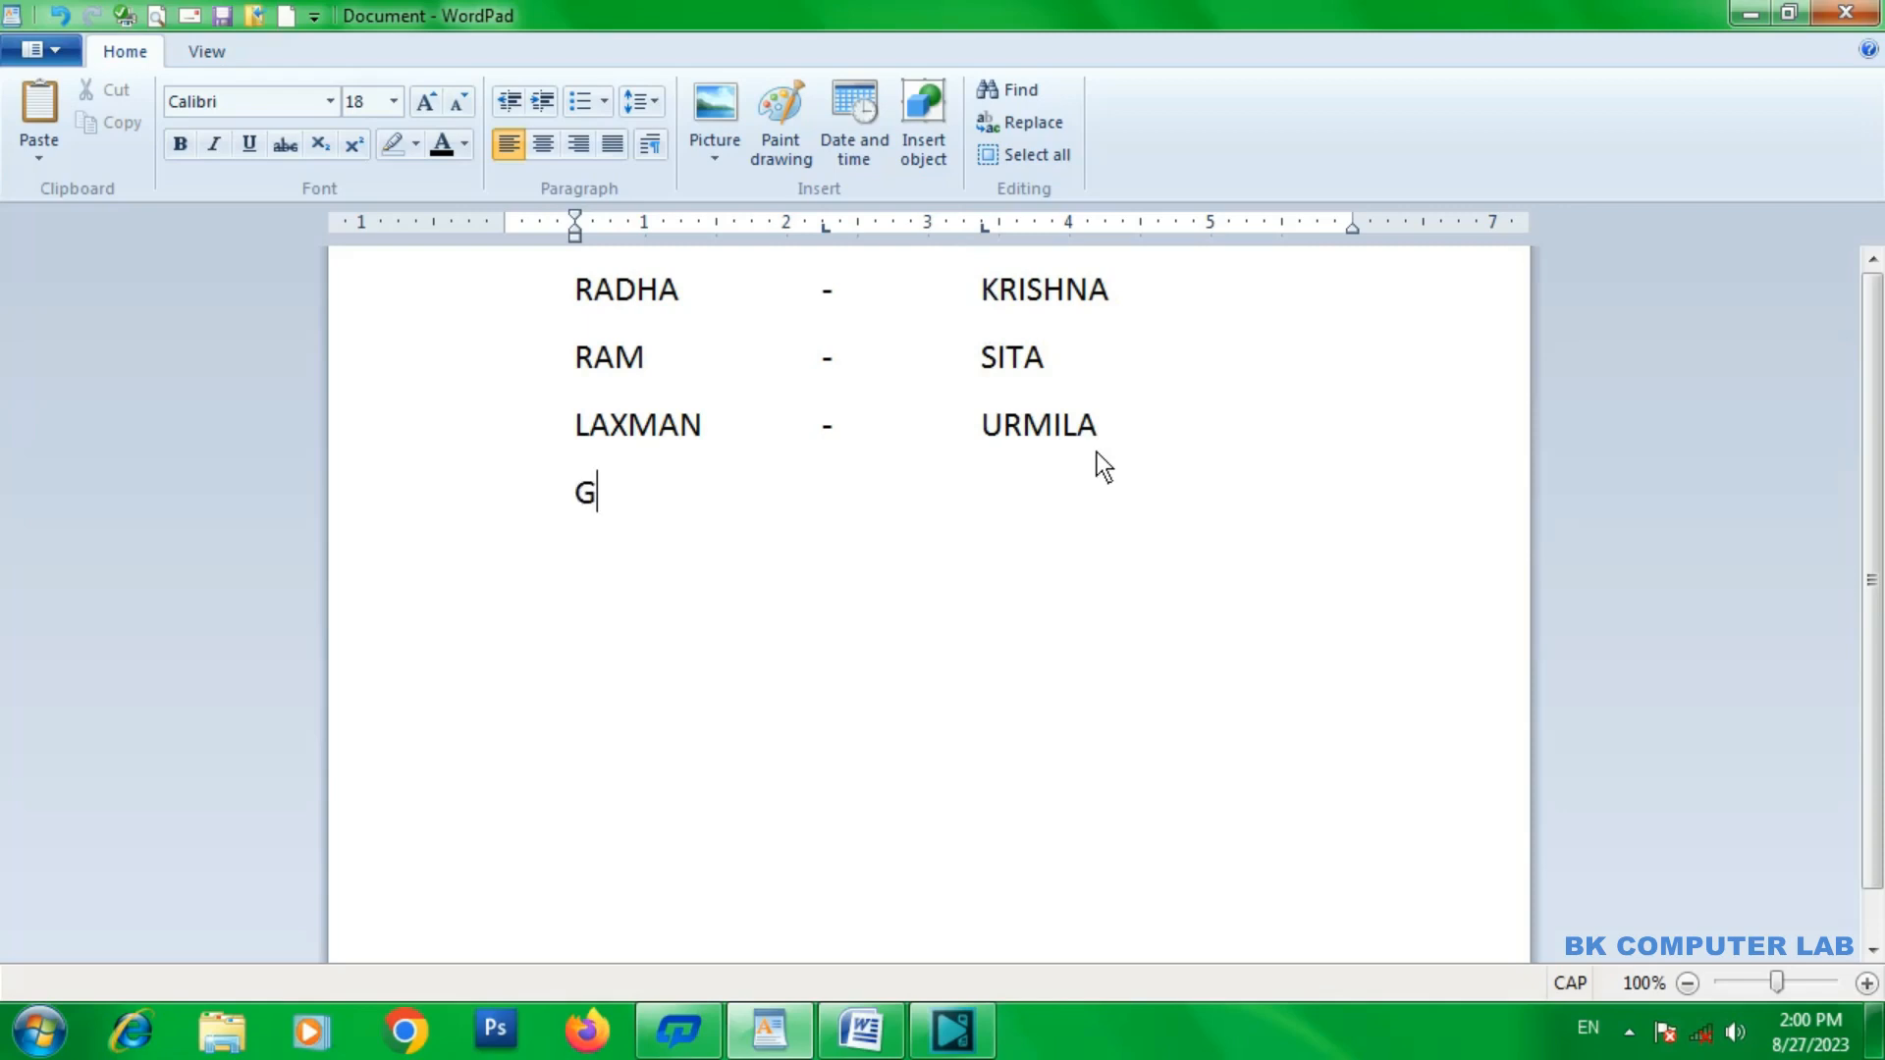
type("EETA")
key("Tab")
key("Tab")
type("RAMAYAN")
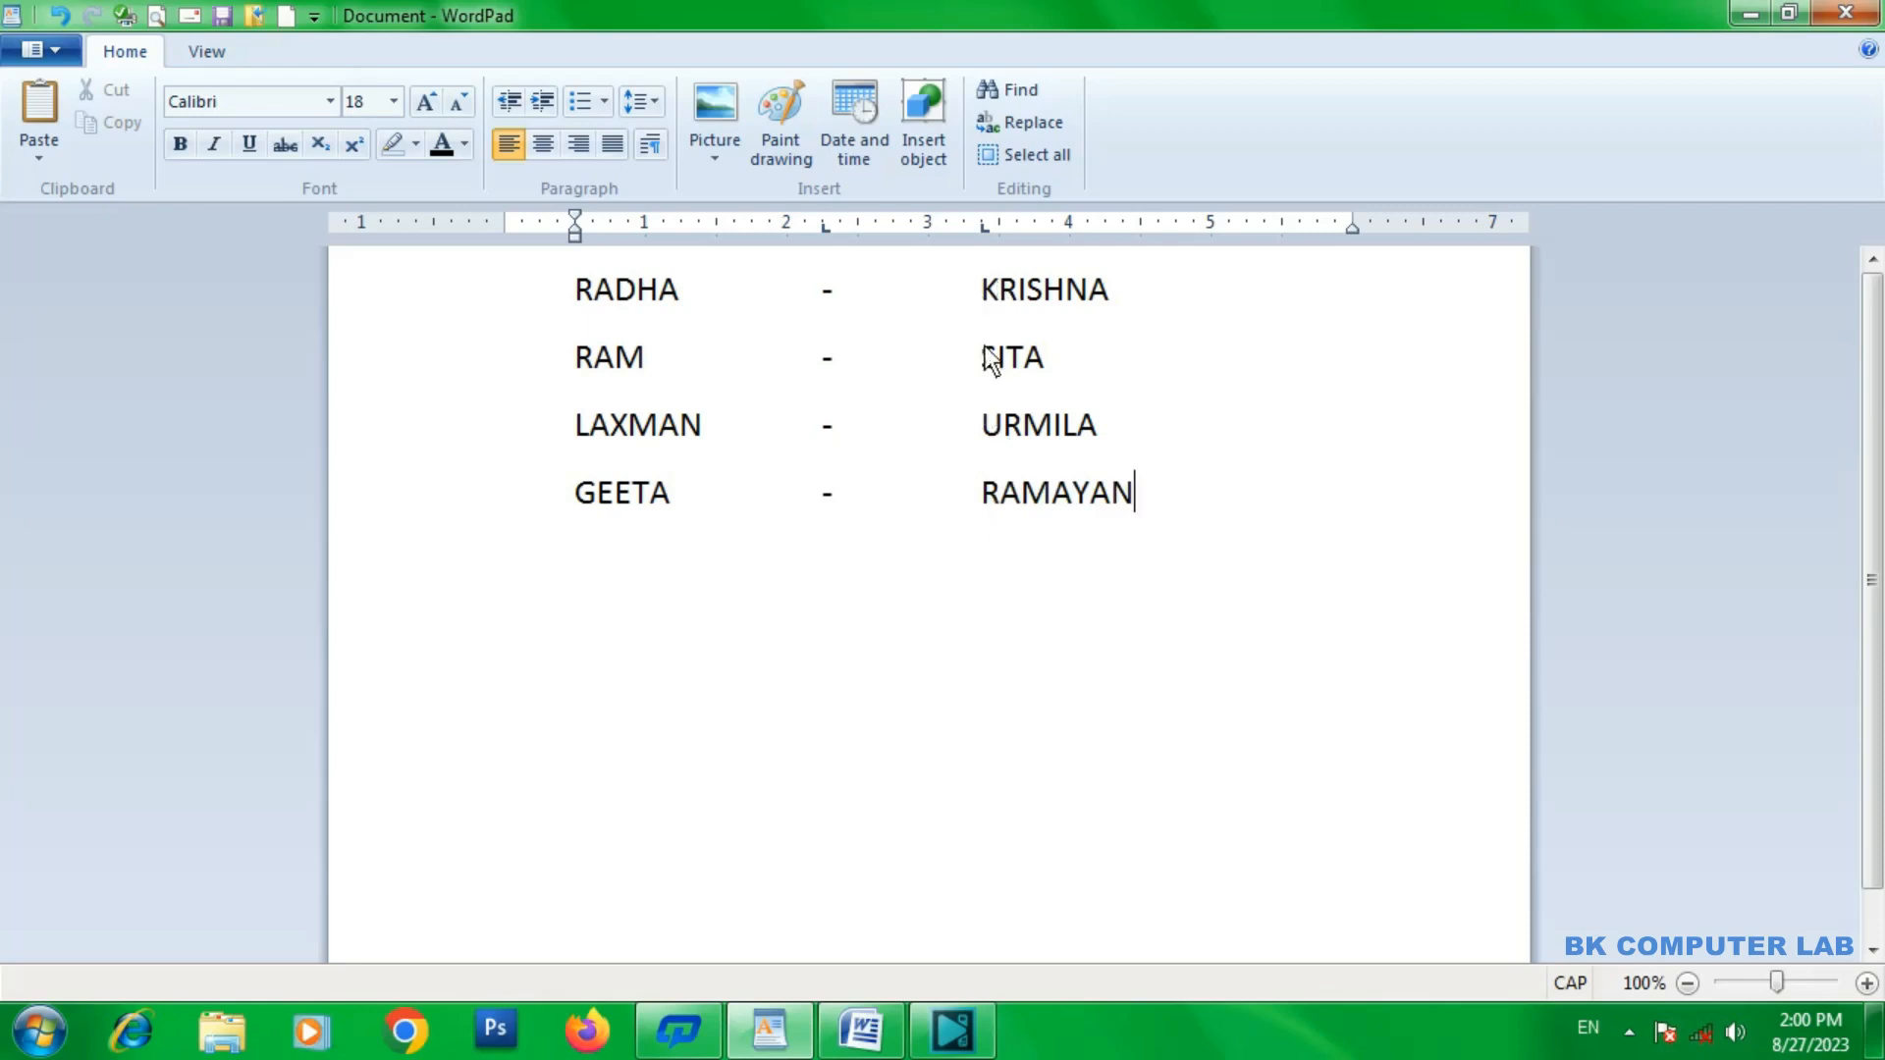
Extend the last row with tab stops at about 5 and 5.6 inches, adding "-" and trial letters, and erase the trial letters.
left_click_drag(984, 228, 983, 229)
left_click_drag(826, 233, 826, 233)
left_click(1303, 226)
type("FJJFKJF")
key("BackSpace")
key("BackSpace")
key("BackSpace")
key("BackSpace")
key("BackSpace")
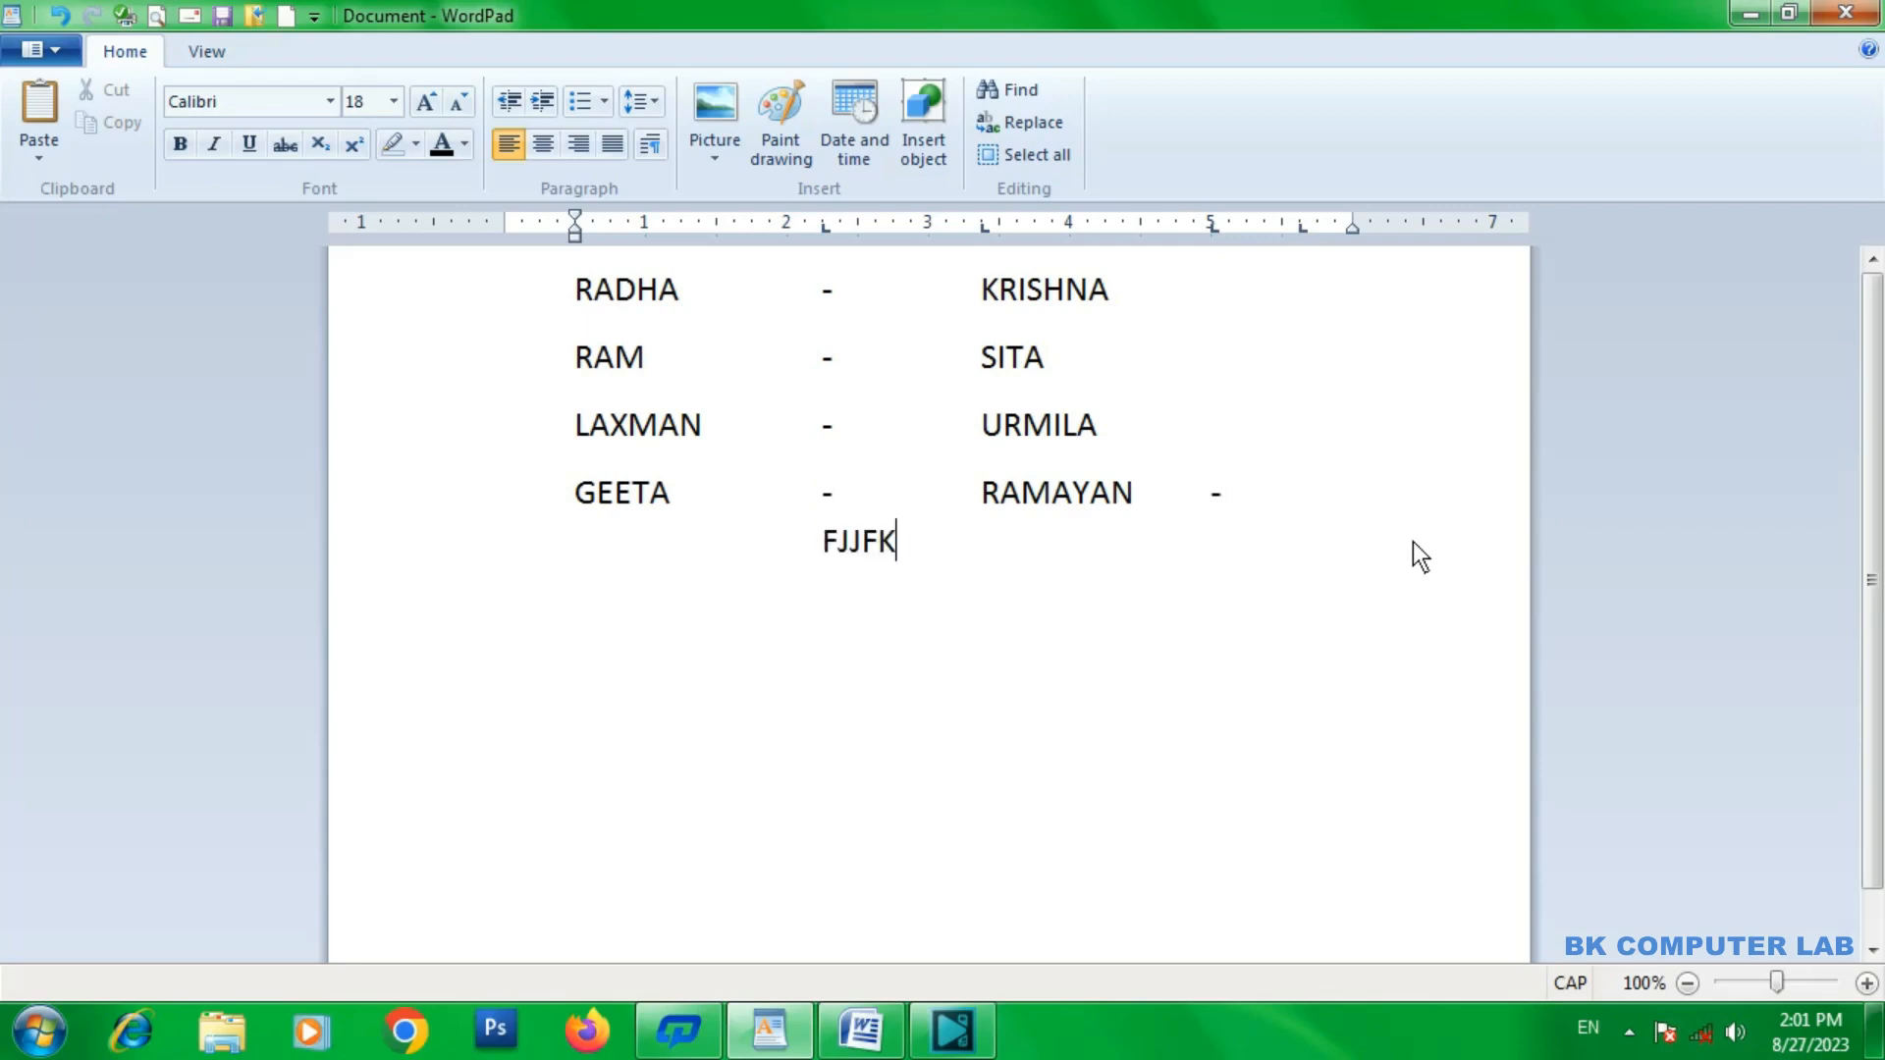